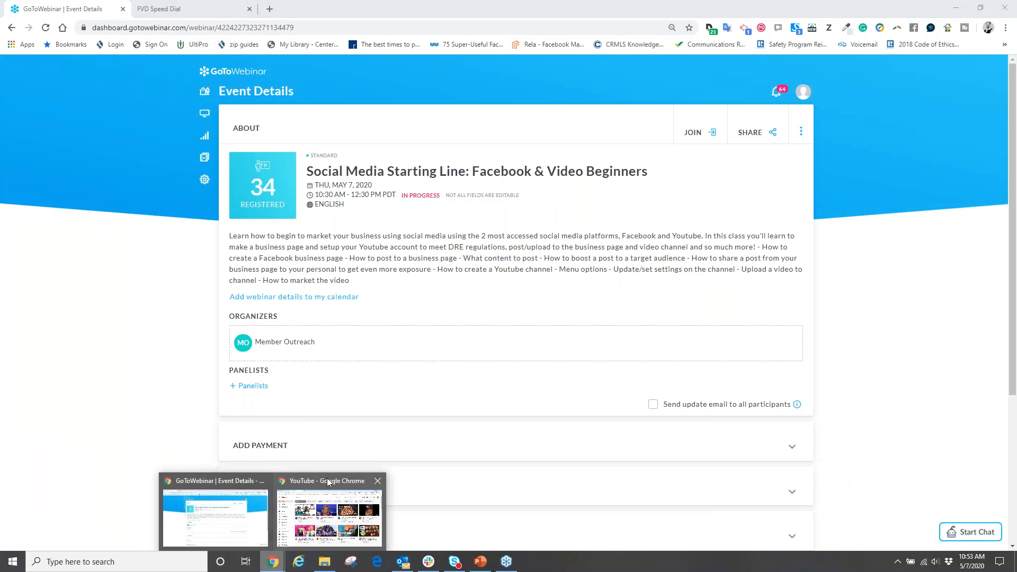
# - Switch to the Facebook home feed and start creating a new Page of the Business or Brand type
pyautogui.click(328, 503)
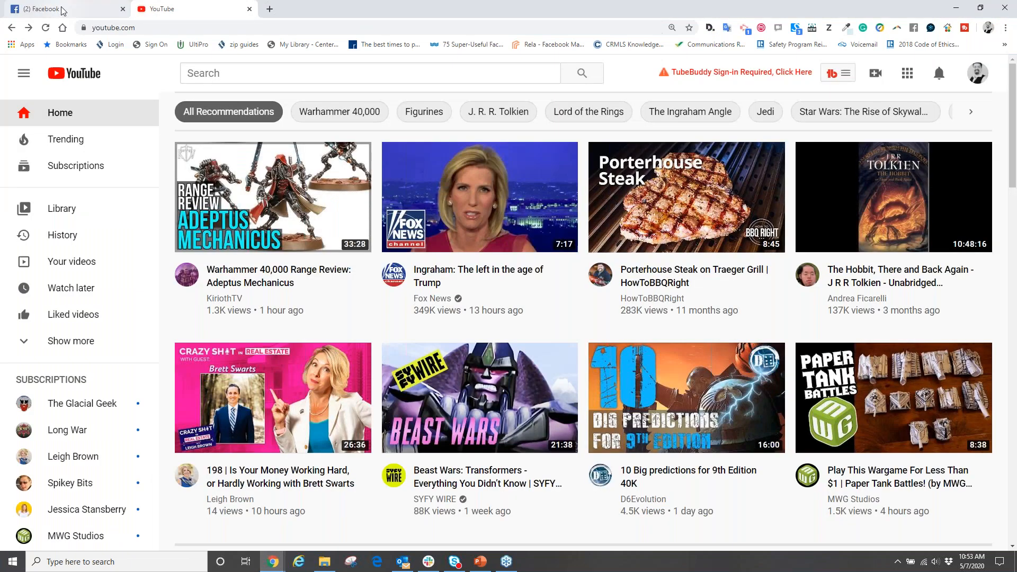
pyautogui.click(96, 9)
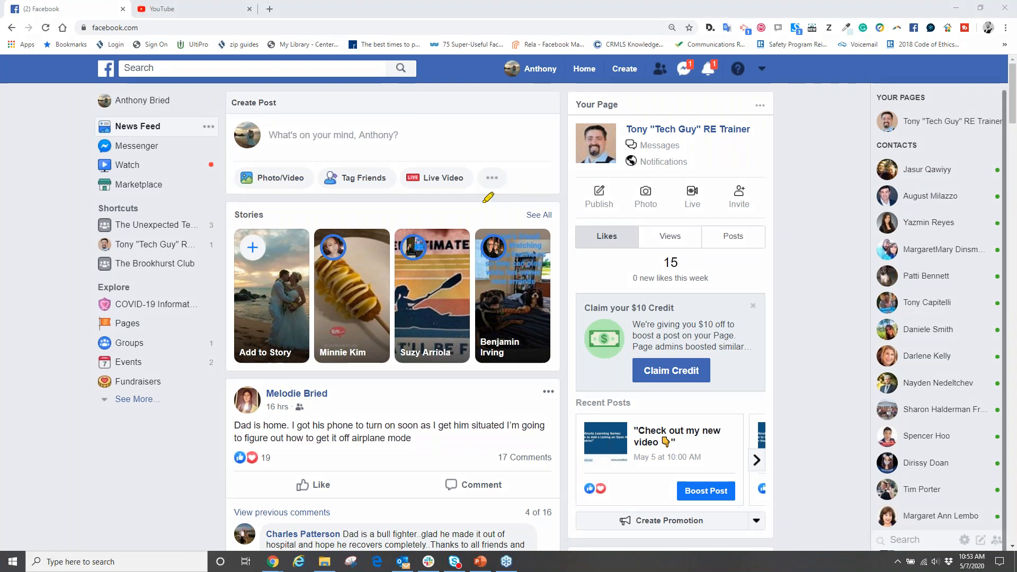
pyautogui.moveTo(607, 78)
pyautogui.mouseDown()
pyautogui.moveTo(618, 83)
pyautogui.moveTo(660, 53)
pyautogui.moveTo(608, 55)
pyautogui.moveTo(621, 79)
pyautogui.mouseUp()
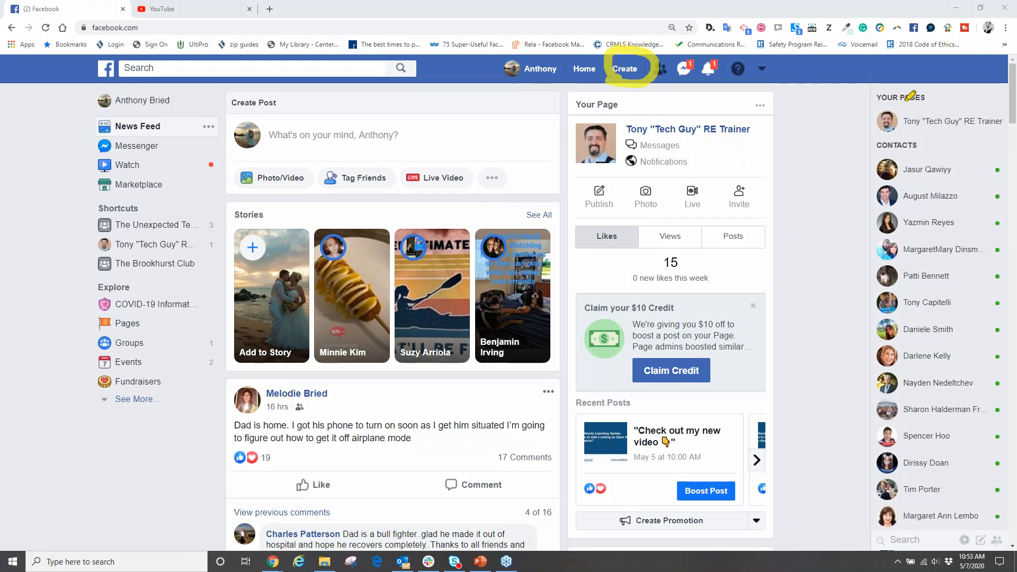
pyautogui.click(958, 231)
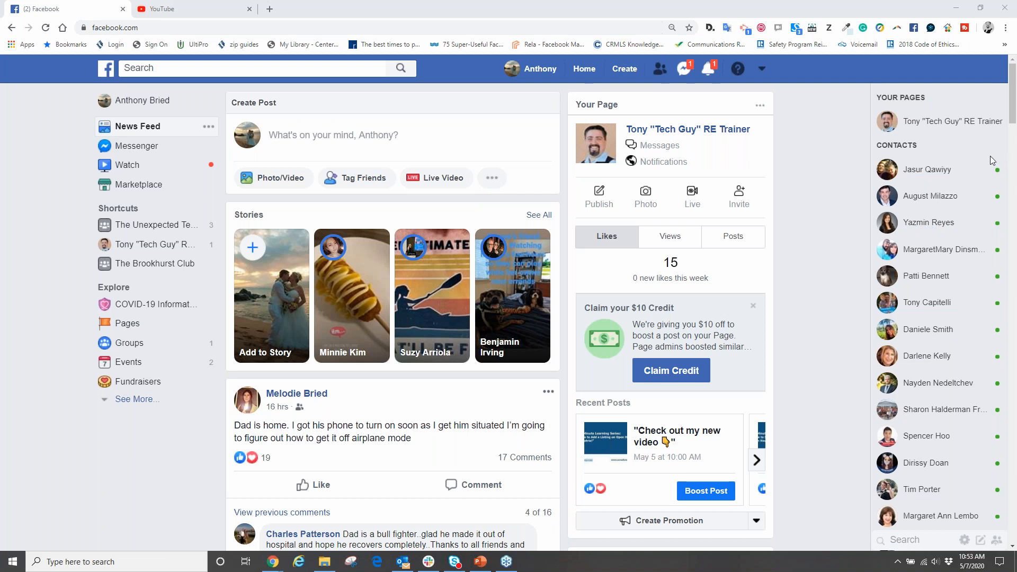
pyautogui.click(618, 71)
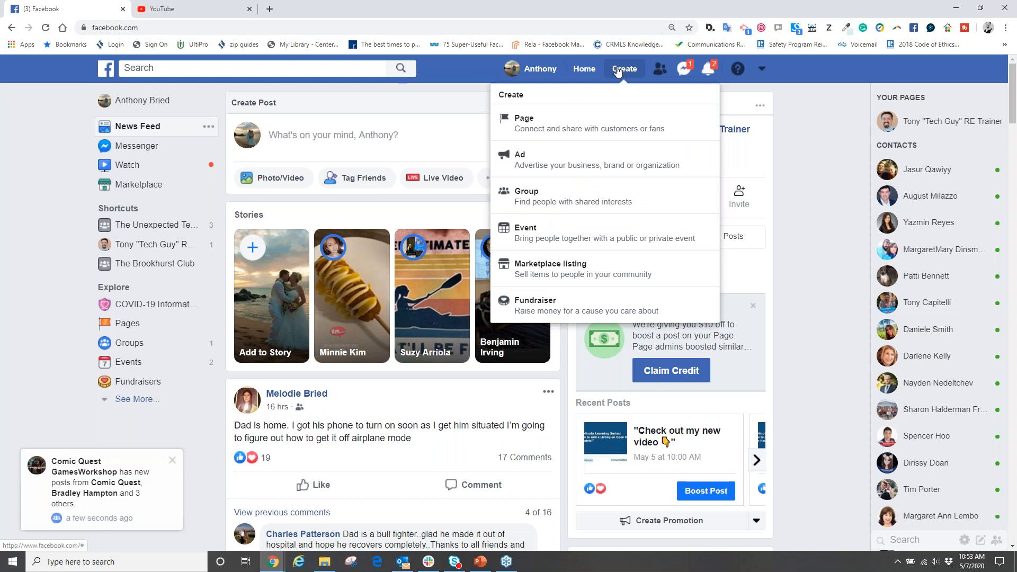
pyautogui.click(546, 126)
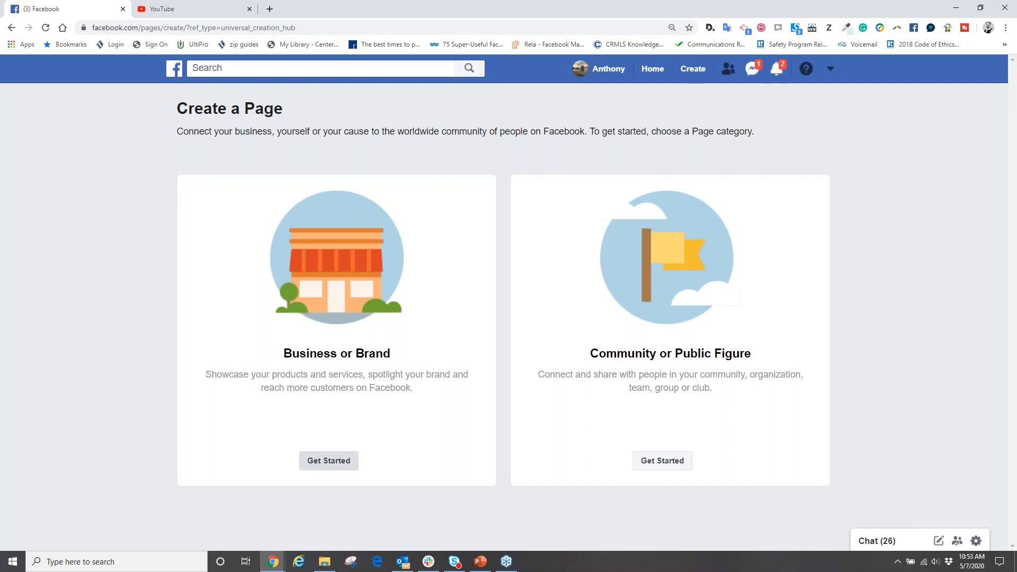
pyautogui.click(315, 463)
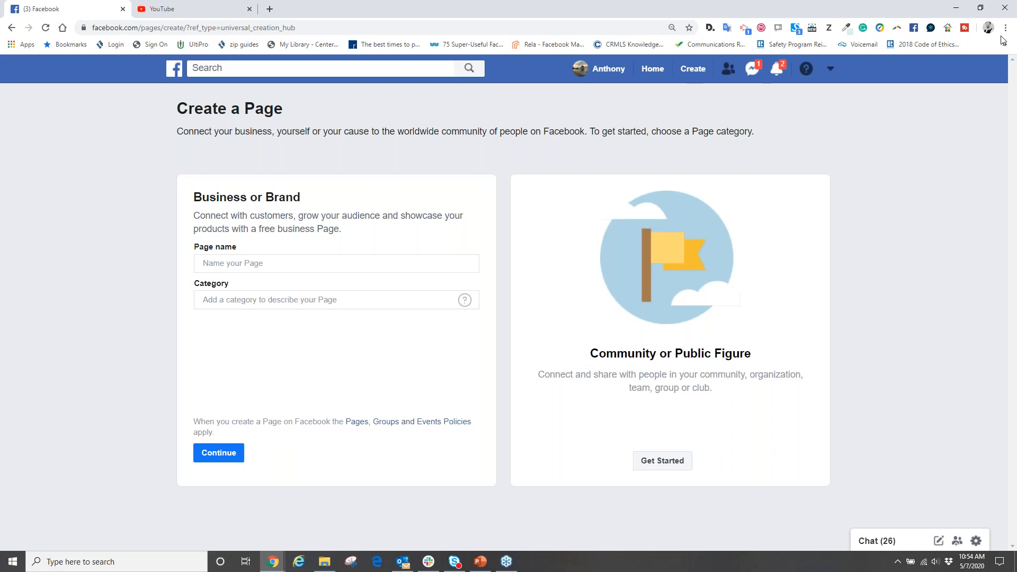
# - Open the California Department of Real Estate website, dre.ca.gov, in a new browser tab
pyautogui.click(270, 8)
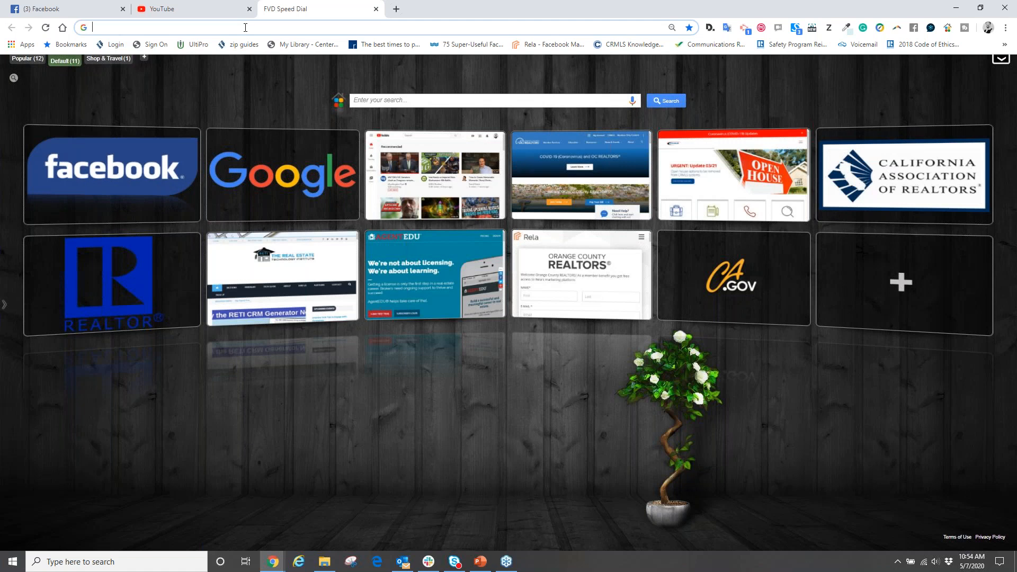
pyautogui.write('dre')
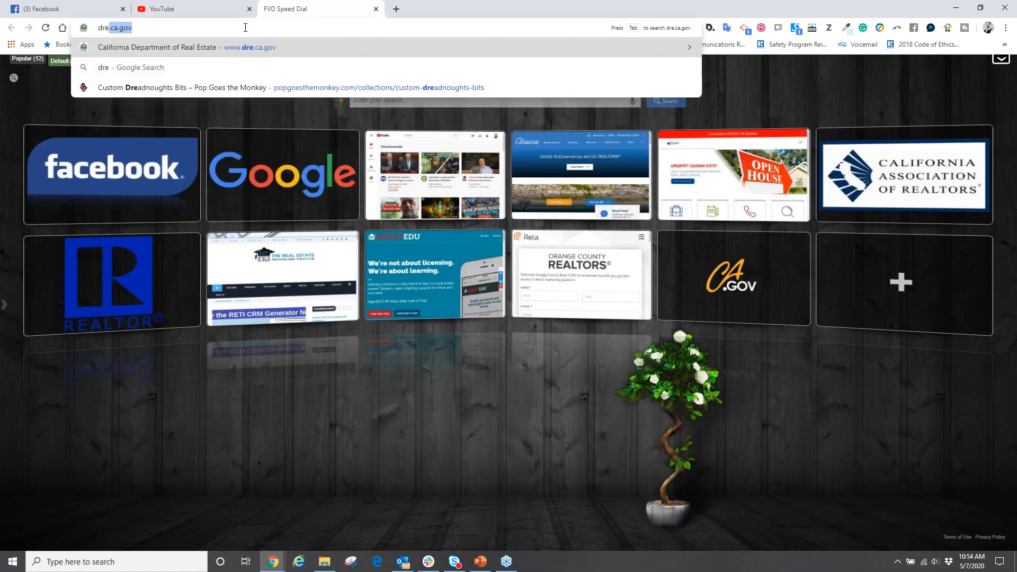
pyautogui.write('.ca.gov')
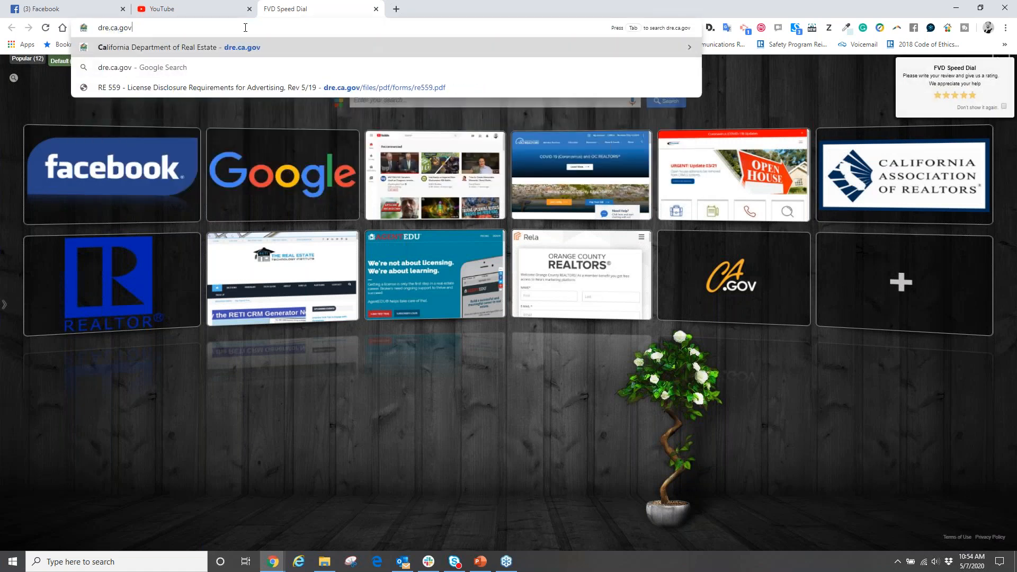
pyautogui.press('Return')
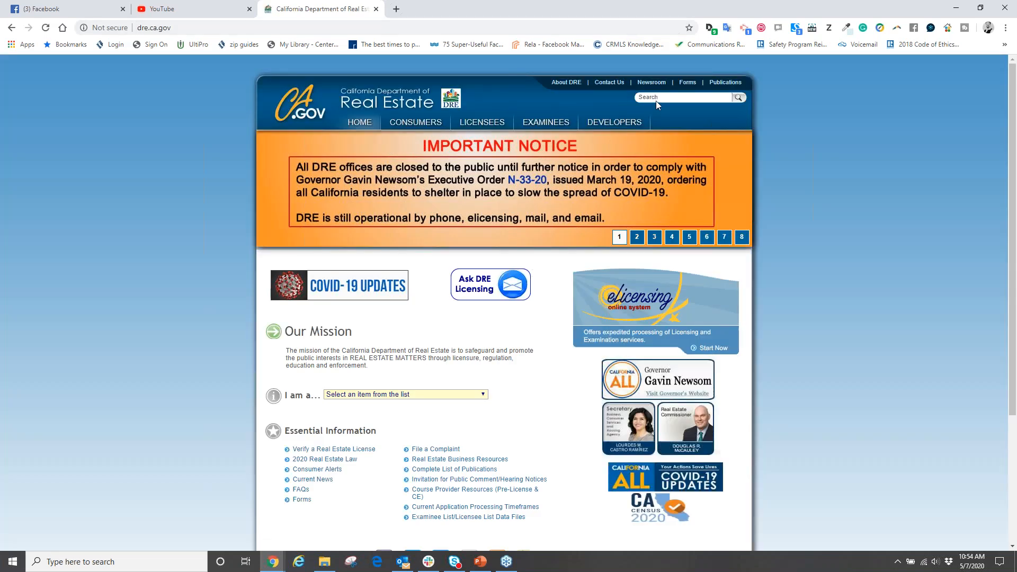
# - Search the site for "first point contact" and open the RE 559 License Disclosure Requirements for Advertising PDF
pyautogui.click(658, 99)
pyautogui.press('Return')
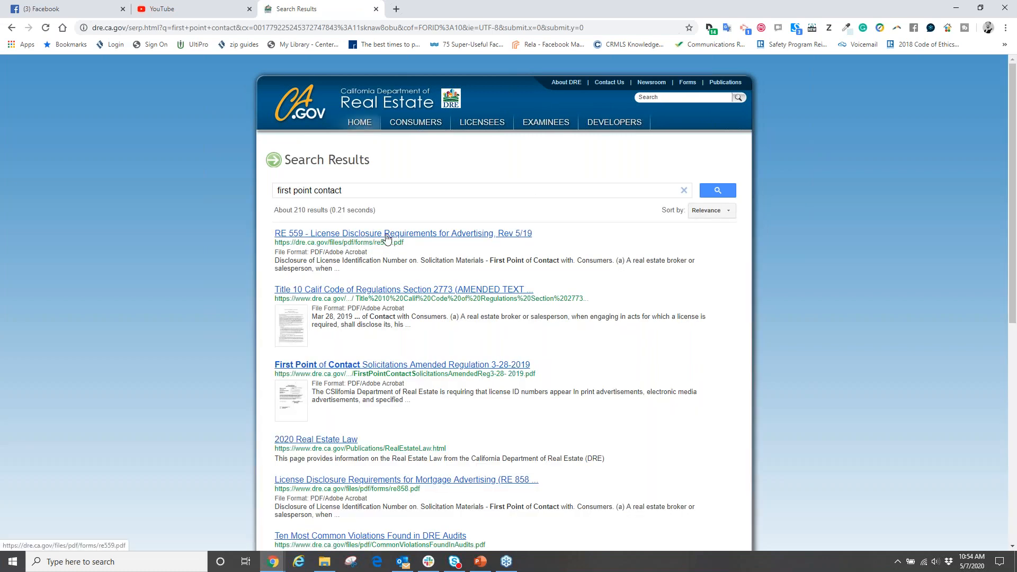
pyautogui.click(409, 233)
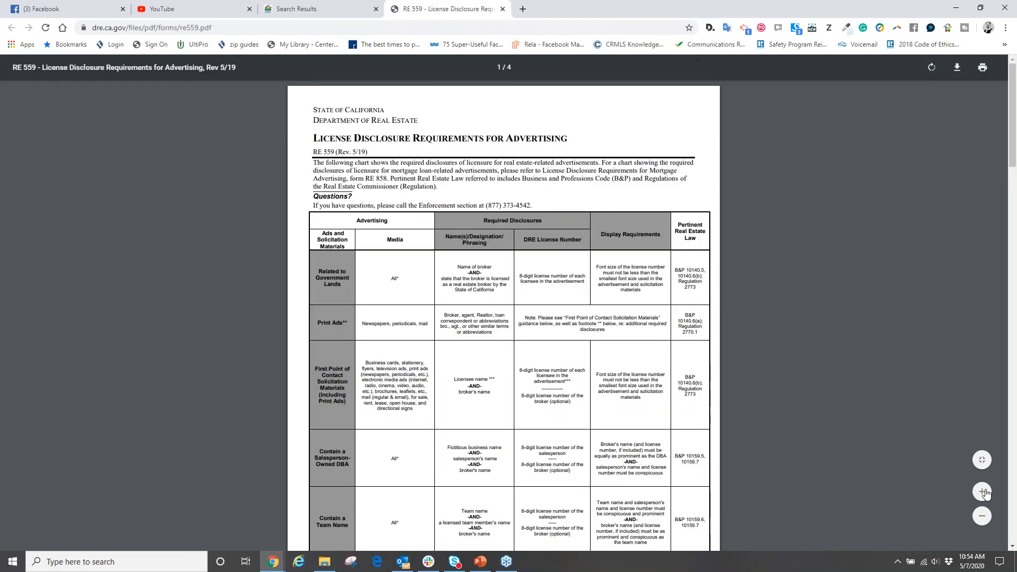
# - Enlarge the disclosure chart and highlight its First Point of Contact, Salesperson-Owned DBA and Team Name row headings
pyautogui.click(983, 492)
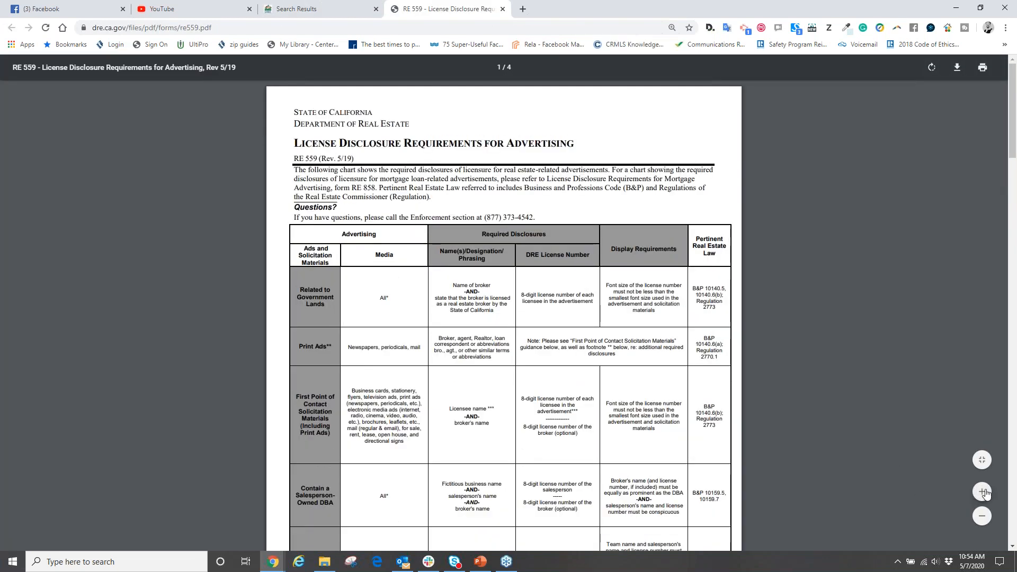
pyautogui.click(983, 491)
pyautogui.click(982, 492)
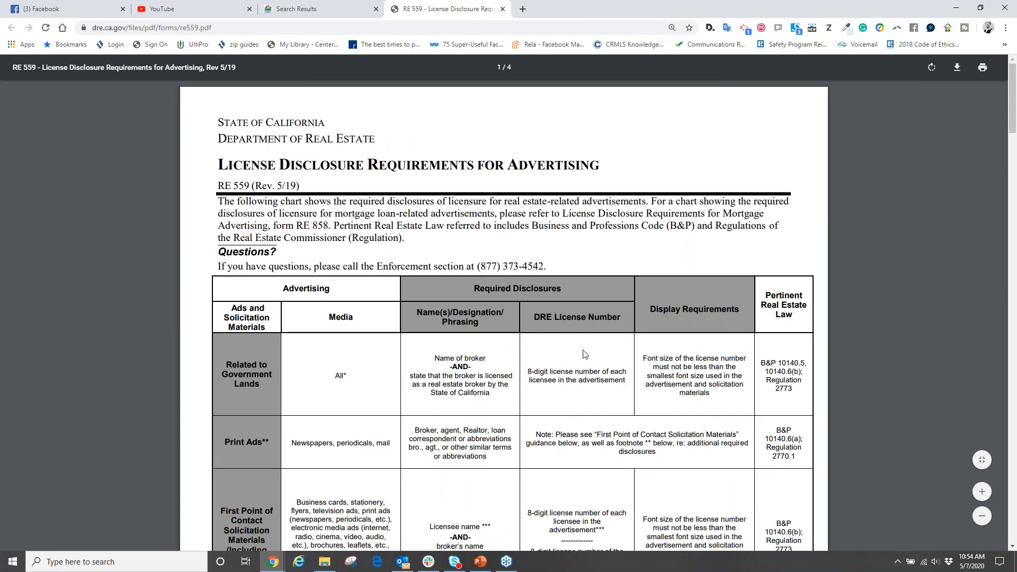
pyautogui.scroll(-3, 221, 205)
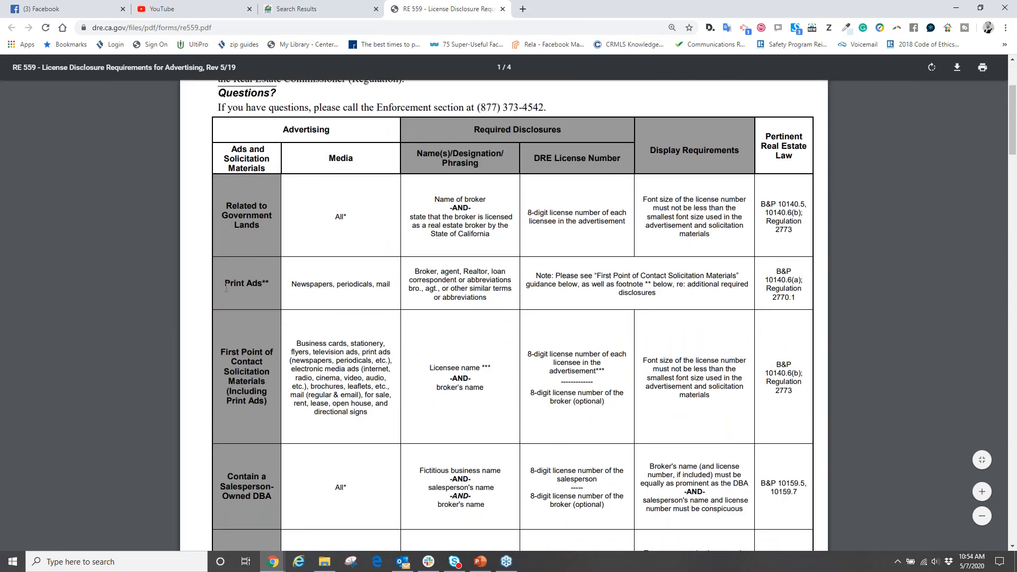
pyautogui.scroll(-2, 339, 183)
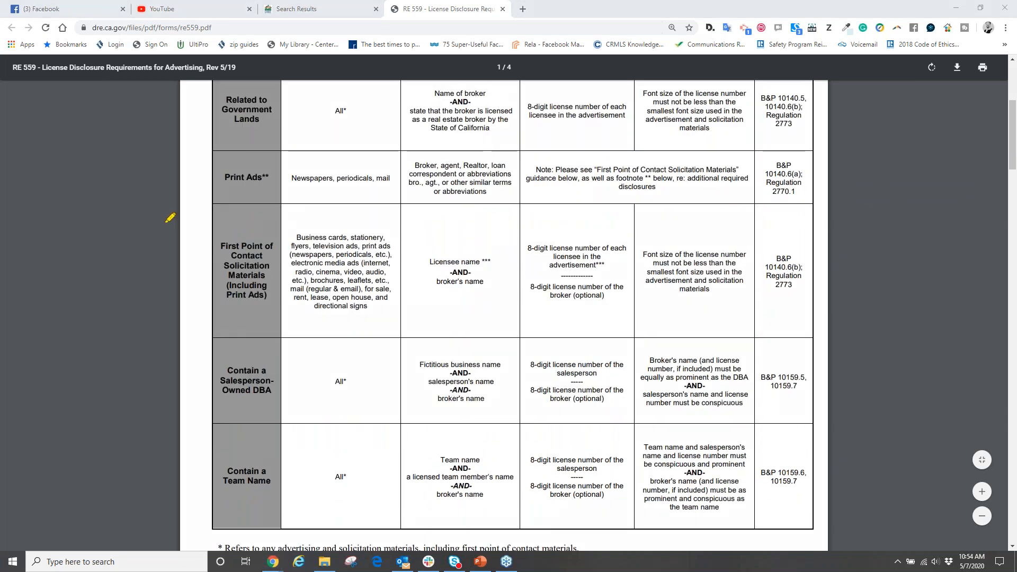
pyautogui.moveTo(277, 203)
pyautogui.mouseDown()
pyautogui.moveTo(207, 204)
pyautogui.moveTo(192, 217)
pyautogui.moveTo(183, 435)
pyautogui.moveTo(343, 417)
pyautogui.mouseUp()
pyautogui.moveTo(220, 247); pyautogui.dragTo(264, 241)
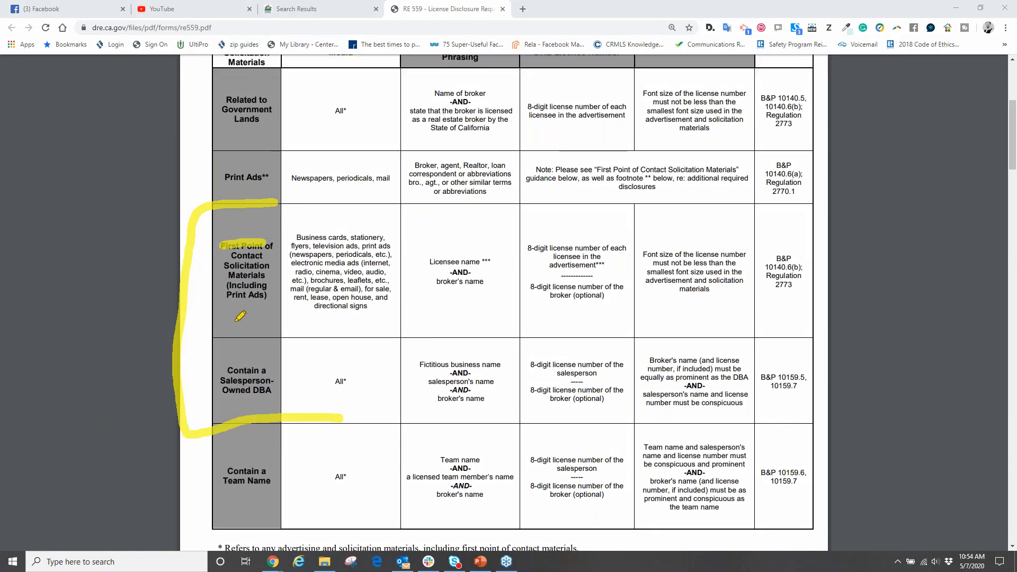
pyautogui.moveTo(221, 370)
pyautogui.mouseDown()
pyautogui.moveTo(264, 370)
pyautogui.moveTo(269, 380)
pyautogui.mouseUp()
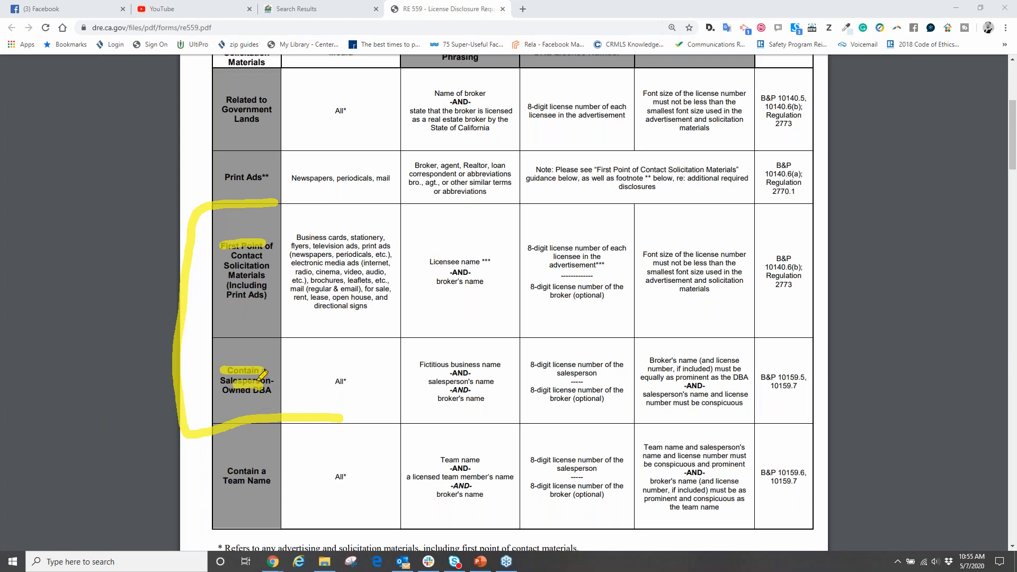
pyautogui.moveTo(215, 425)
pyautogui.mouseDown()
pyautogui.moveTo(206, 517)
pyautogui.moveTo(269, 526)
pyautogui.mouseUp()
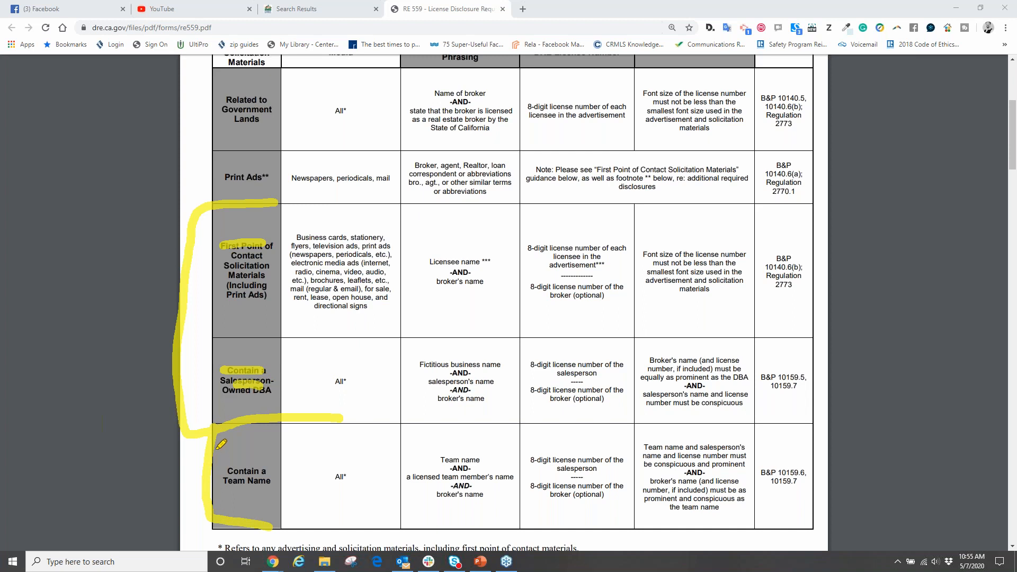
pyautogui.moveTo(257, 447)
pyautogui.mouseDown()
pyautogui.moveTo(304, 466)
pyautogui.moveTo(189, 461)
pyautogui.moveTo(215, 494)
pyautogui.mouseUp()
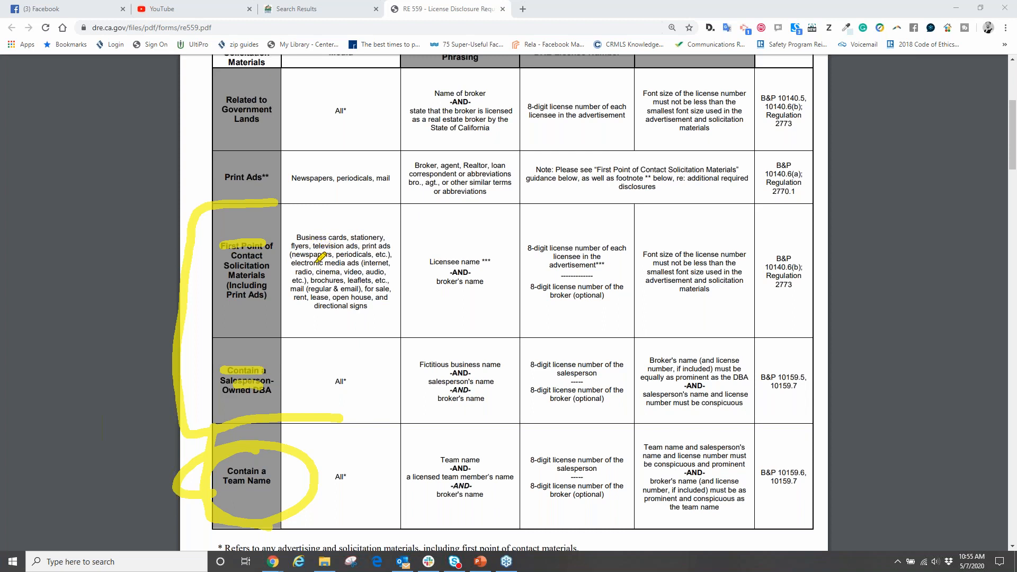
# - Mark the media, name, license number and font size requirements for First Point of Contact materials, and clear all the drawings
pyautogui.moveTo(297, 262); pyautogui.dragTo(357, 264)
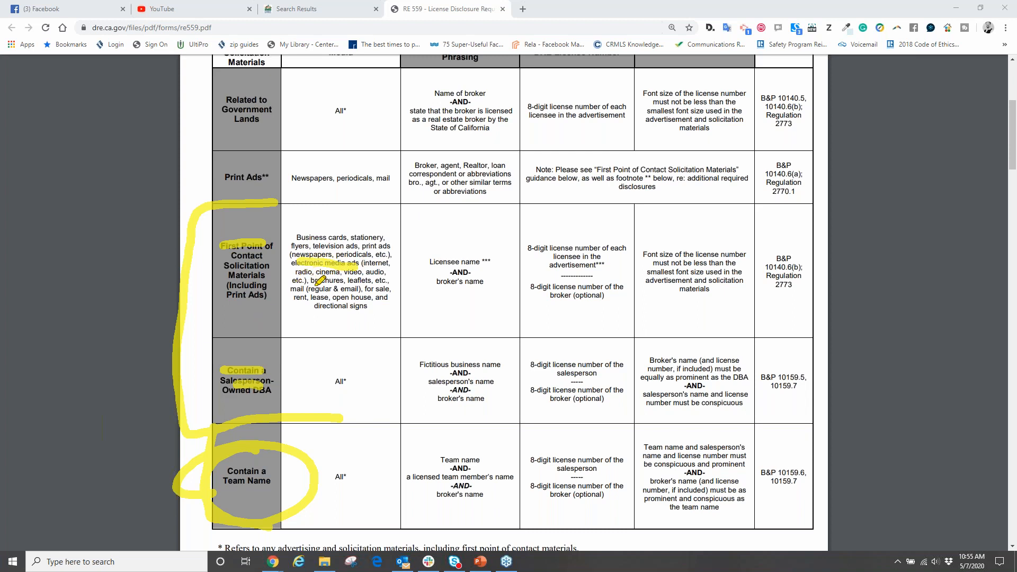
pyautogui.moveTo(301, 314)
pyautogui.mouseDown()
pyautogui.moveTo(382, 318)
pyautogui.moveTo(335, 213)
pyautogui.moveTo(329, 314)
pyautogui.mouseUp()
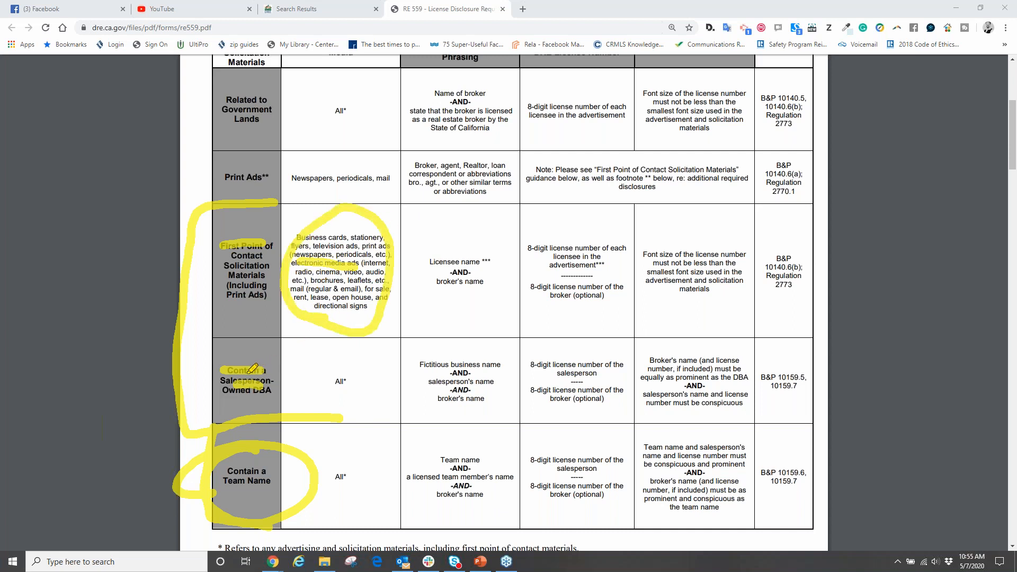
pyautogui.moveTo(423, 263); pyautogui.dragTo(480, 260)
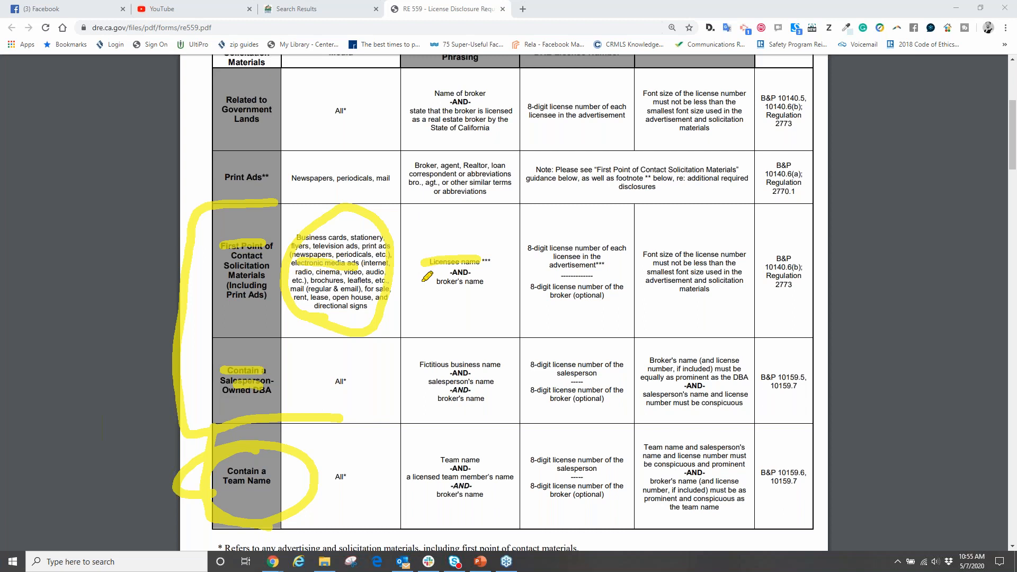
pyautogui.moveTo(424, 280); pyautogui.dragTo(497, 288)
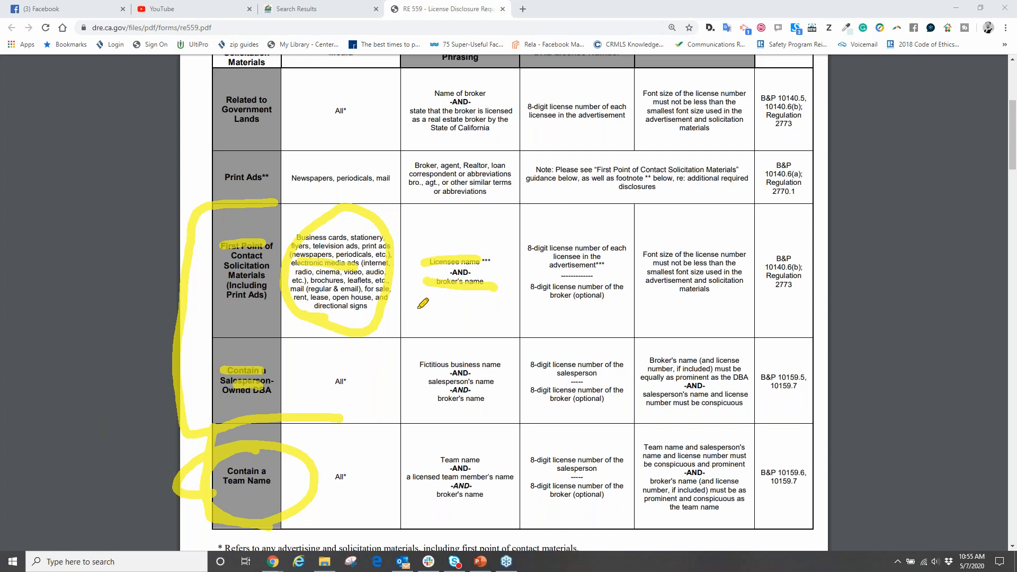
pyautogui.moveTo(537, 233)
pyautogui.mouseDown()
pyautogui.moveTo(516, 257)
pyautogui.moveTo(572, 273)
pyautogui.moveTo(646, 227)
pyautogui.moveTo(510, 232)
pyautogui.mouseUp()
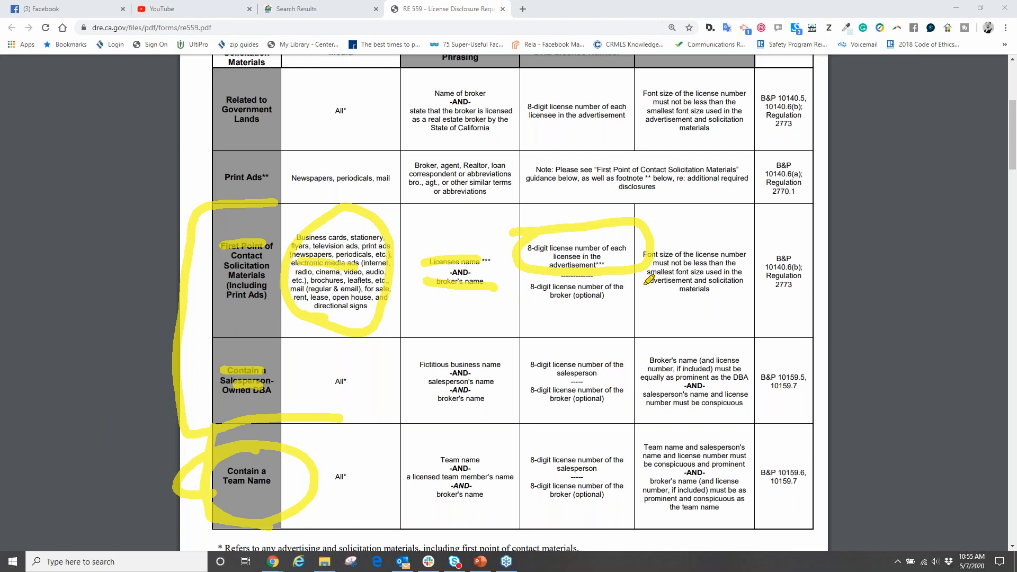
pyautogui.moveTo(489, 300)
pyautogui.mouseDown()
pyautogui.moveTo(498, 262)
pyautogui.moveTo(422, 267)
pyautogui.moveTo(551, 293)
pyautogui.mouseUp()
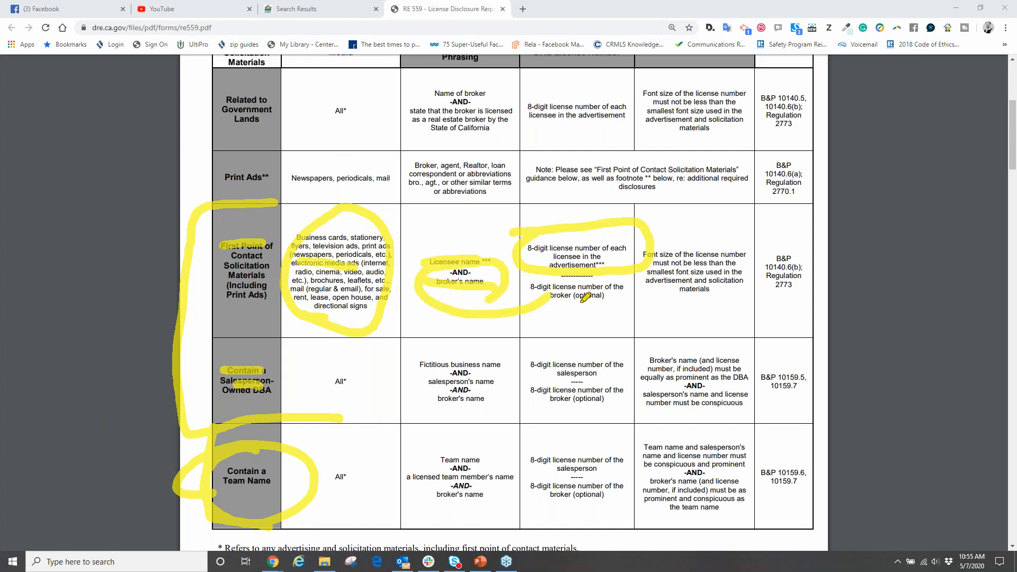
pyautogui.moveTo(682, 234); pyautogui.dragTo(771, 217)
pyautogui.moveTo(697, 129); pyautogui.dragTo(648, 136)
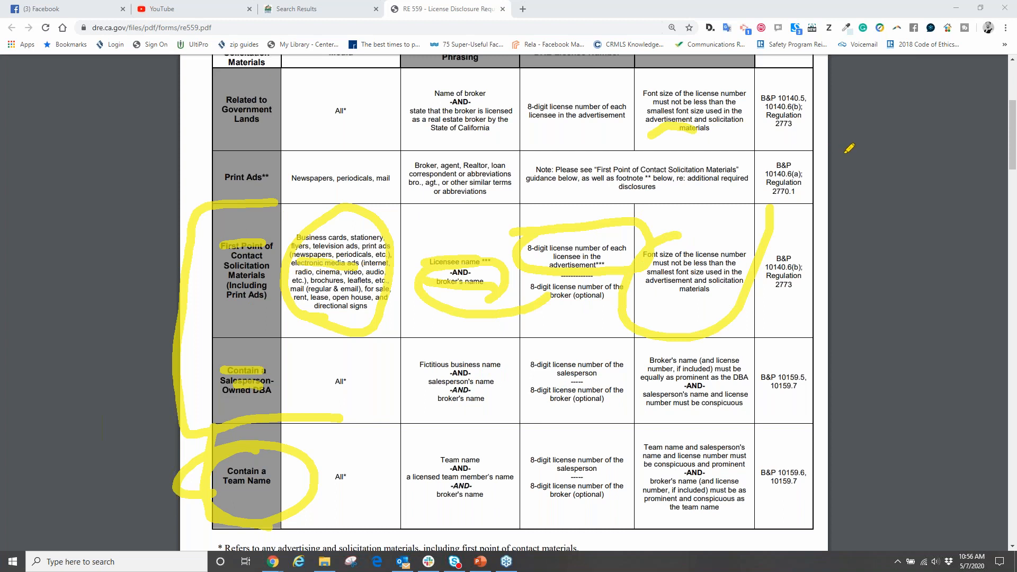
pyautogui.press('Escape')
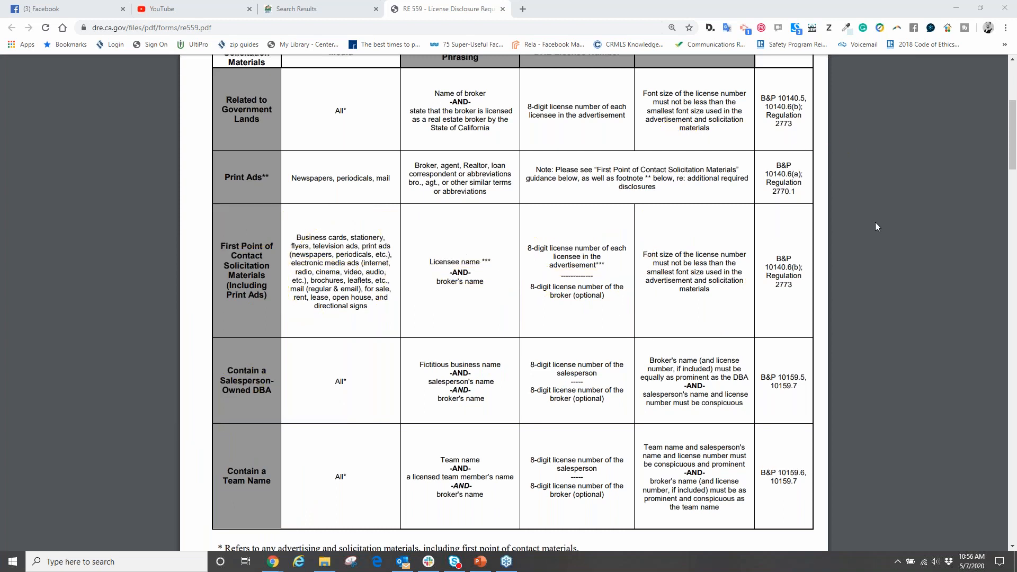
pyautogui.moveTo(228, 324); pyautogui.dragTo(757, 311)
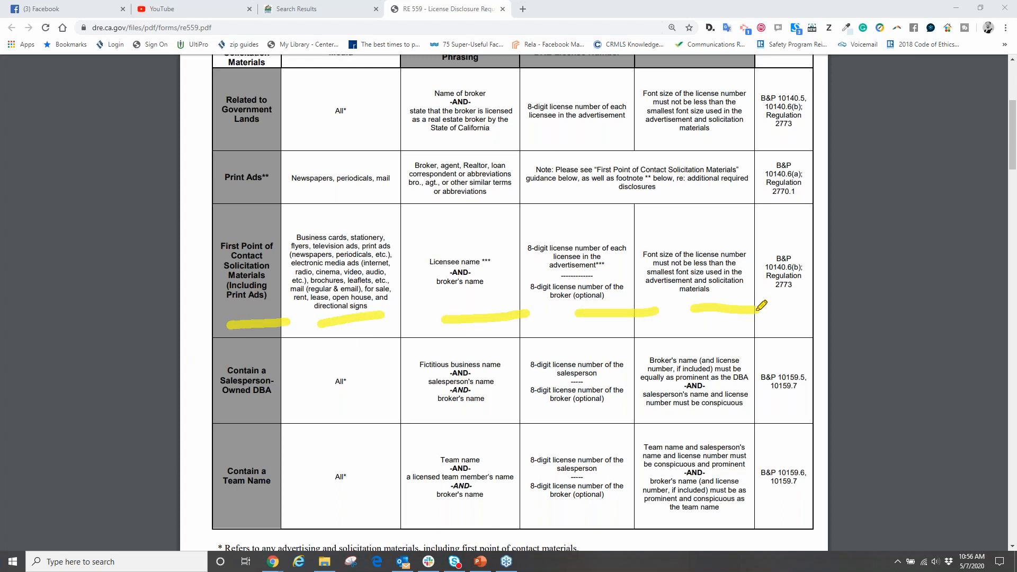
pyautogui.click(870, 228)
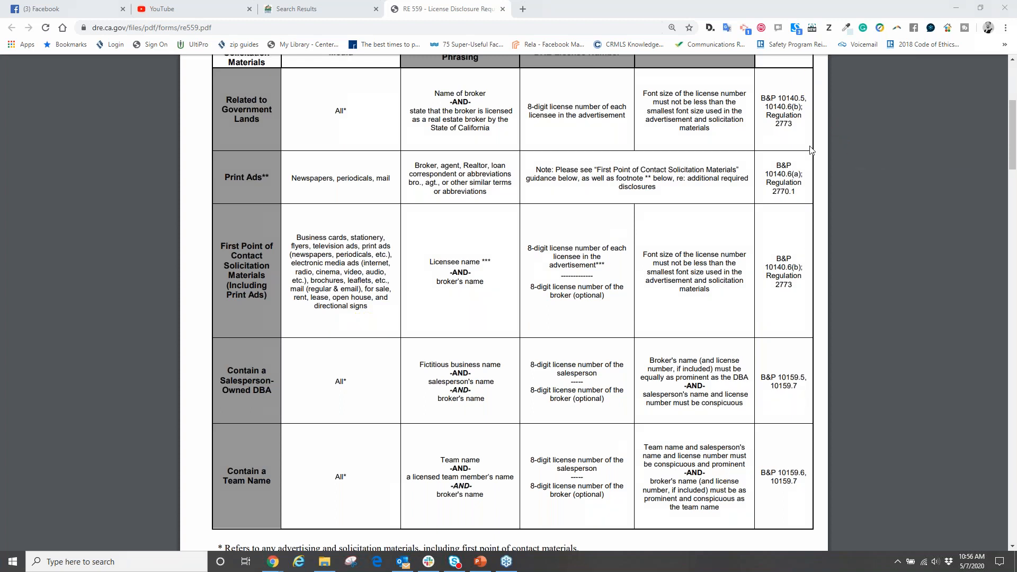
# - Return to the Facebook Page form and enter the agent's full name, with the nickname in quotation marks, as the Page name
pyautogui.click(43, 9)
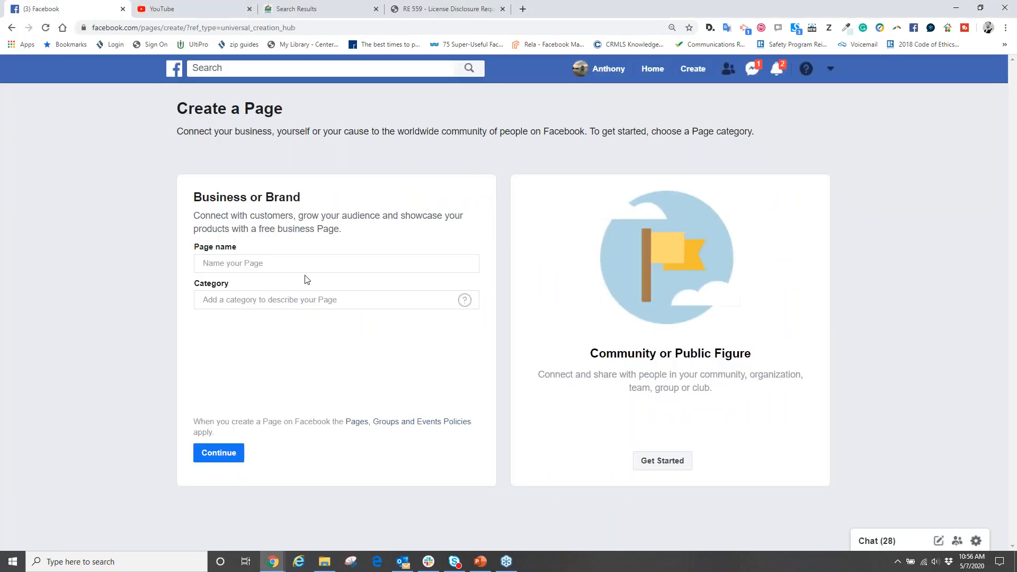
pyautogui.click(246, 265)
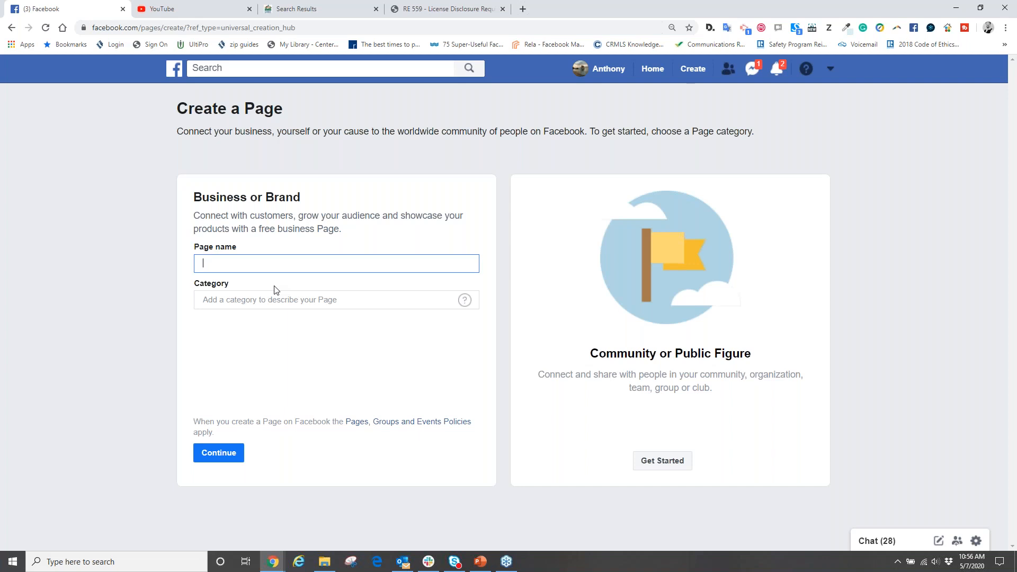
# - Complete the Page name by adding ", realtor #" and the agent's license number after the full name
pyautogui.click(282, 265)
pyautogui.write(', realtor #')
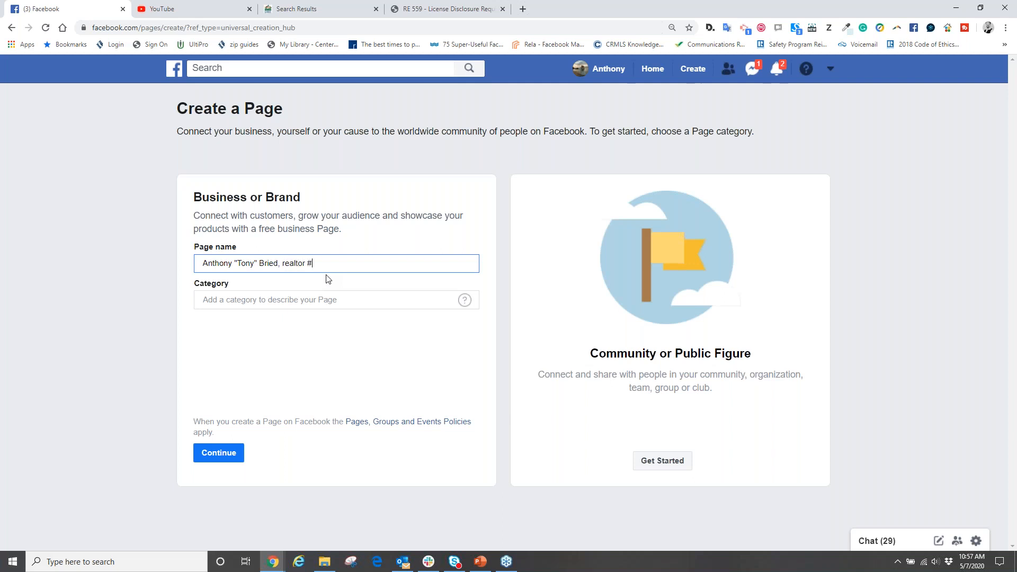
# - Set the Page category to Real Estate and go to the optional phone number field, leaving it blank
pyautogui.click(256, 301)
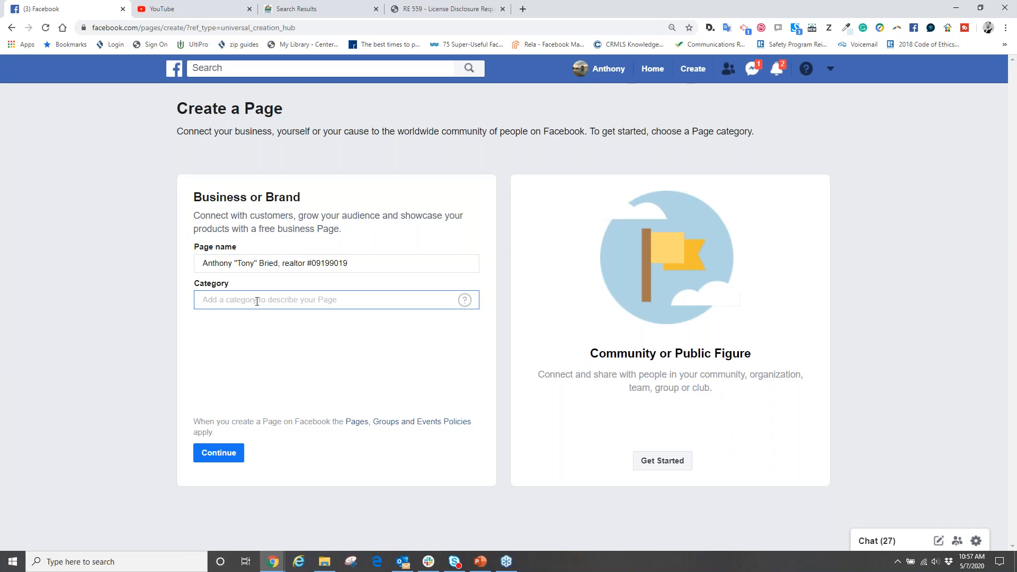
pyautogui.write('Real Estate')
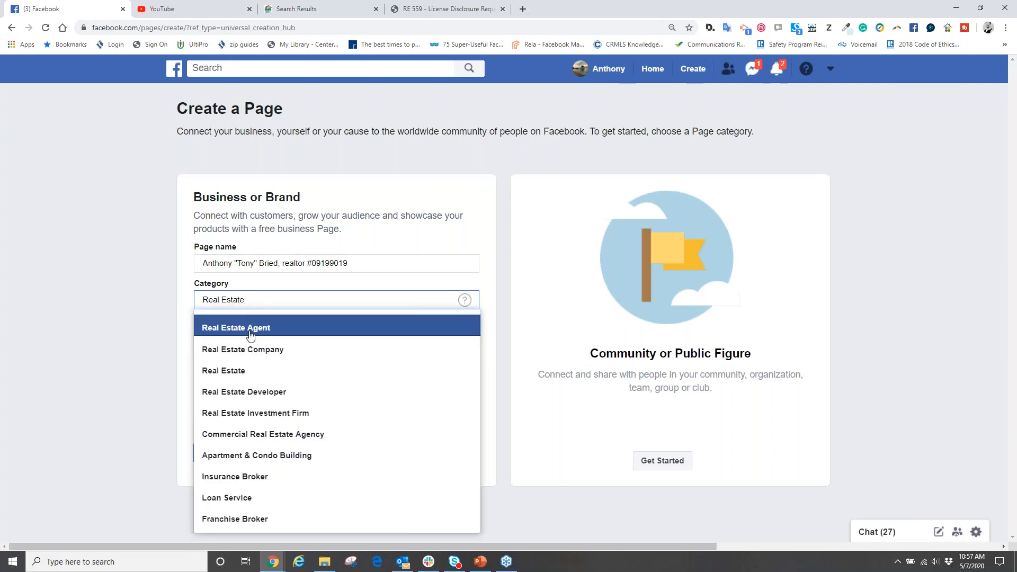
pyautogui.click(231, 370)
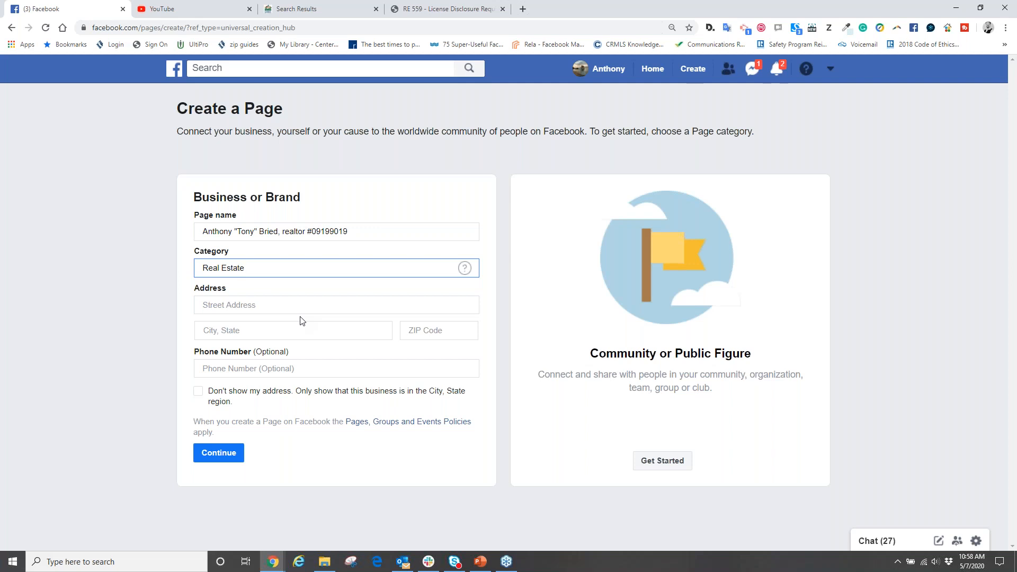
pyautogui.click(249, 369)
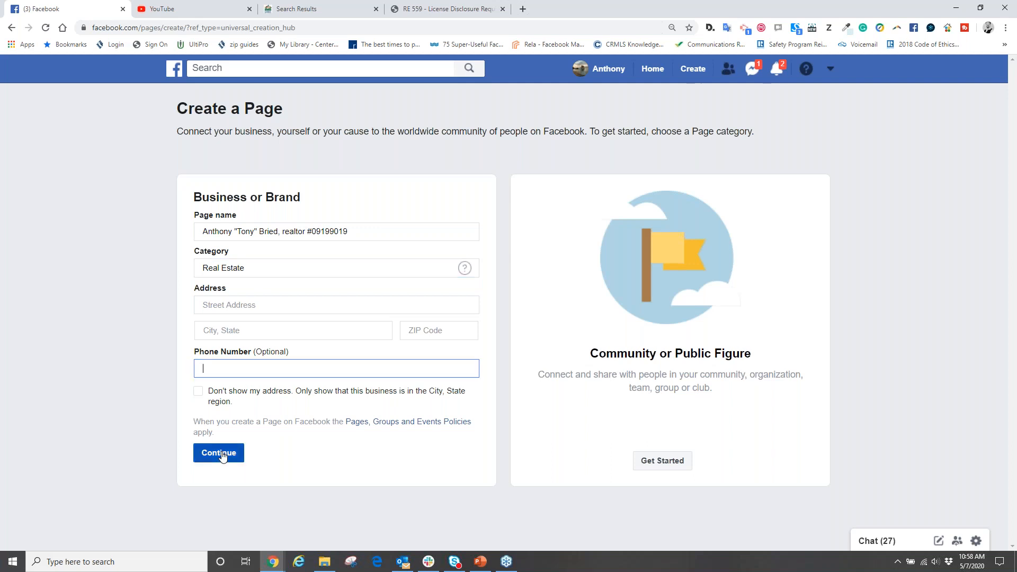
# - Leave the new Page form and open the agent's existing "Tech Guy" RE Trainer Page
pyautogui.click(854, 37)
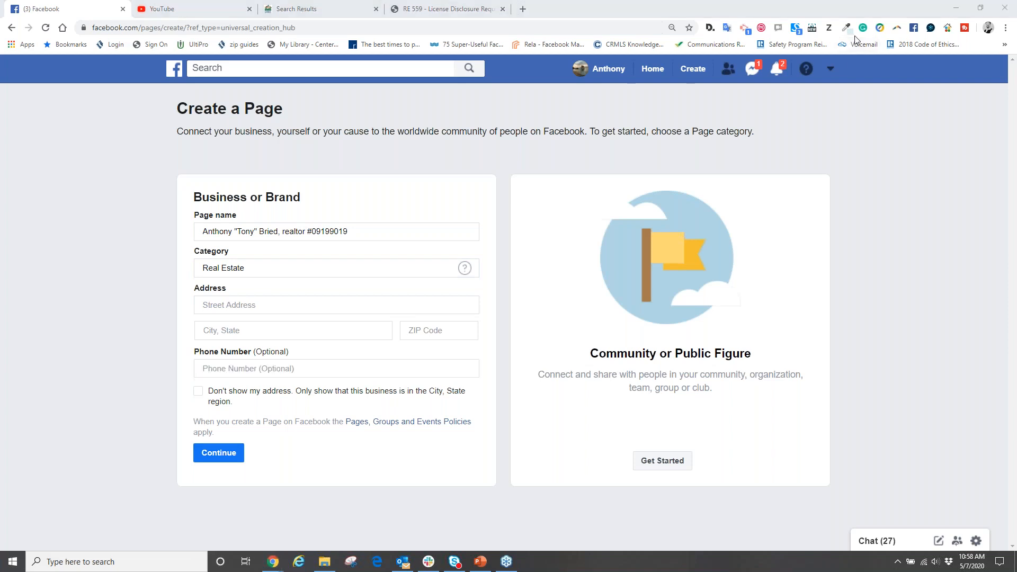
pyautogui.click(830, 68)
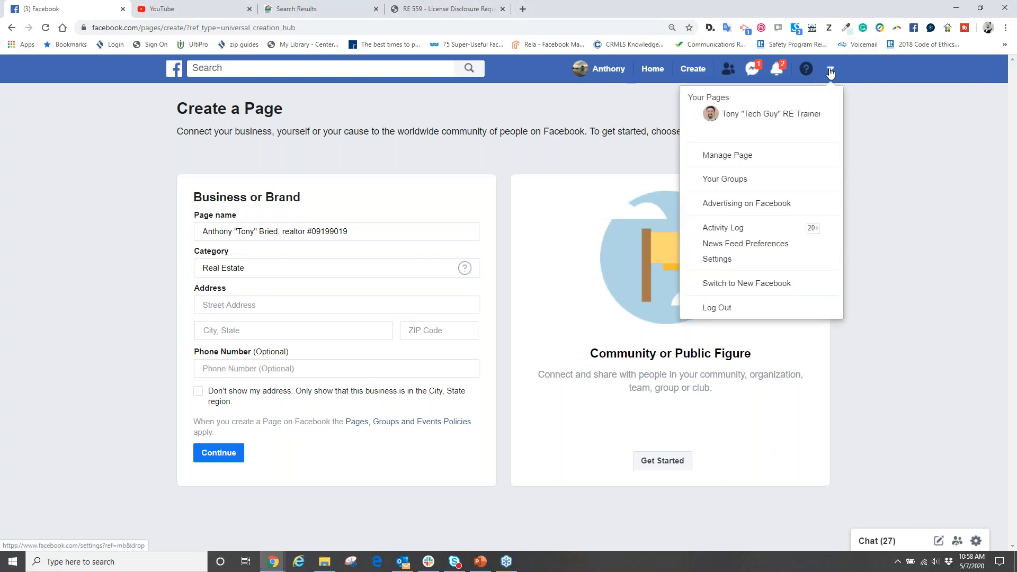
pyautogui.click(776, 115)
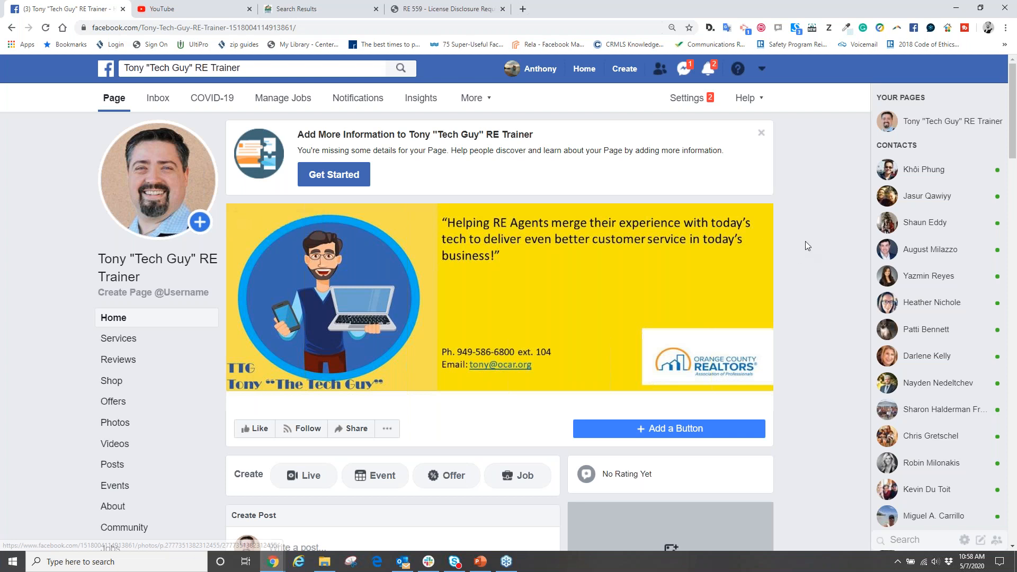
pyautogui.click(1007, 38)
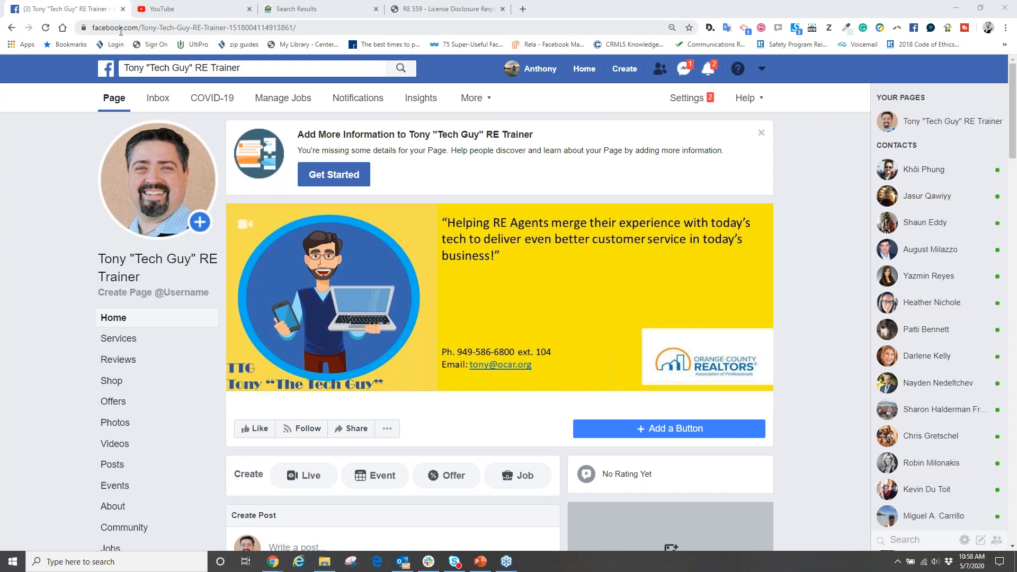
# - Examine the Page's photos, videos and posts, highlighting the Page name above the latest post
pyautogui.scroll(-5, 393, 328)
pyautogui.scroll(-10, 363, 311)
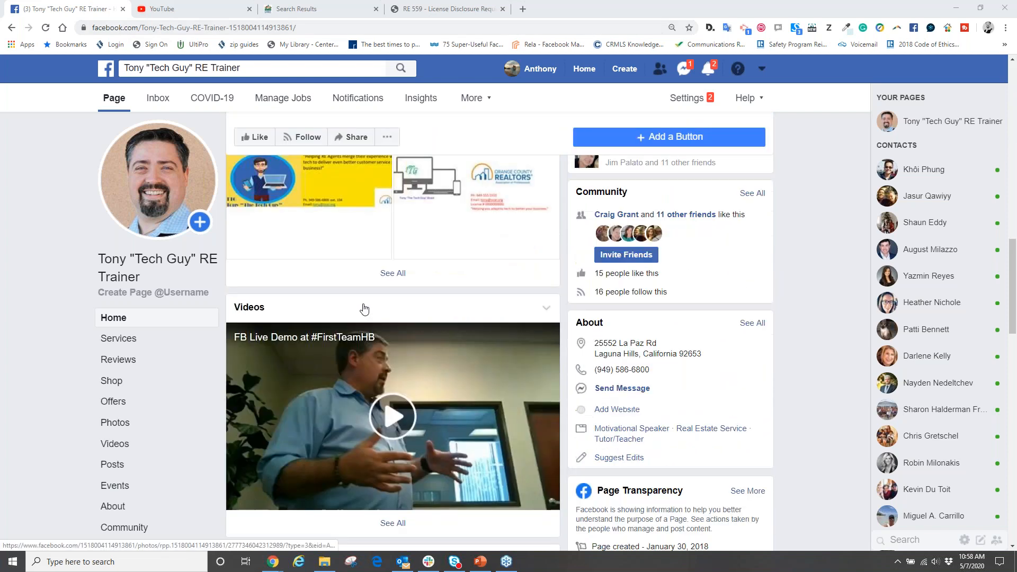
pyautogui.scroll(1, 400, 286)
pyautogui.moveTo(401, 286); pyautogui.dragTo(276, 290)
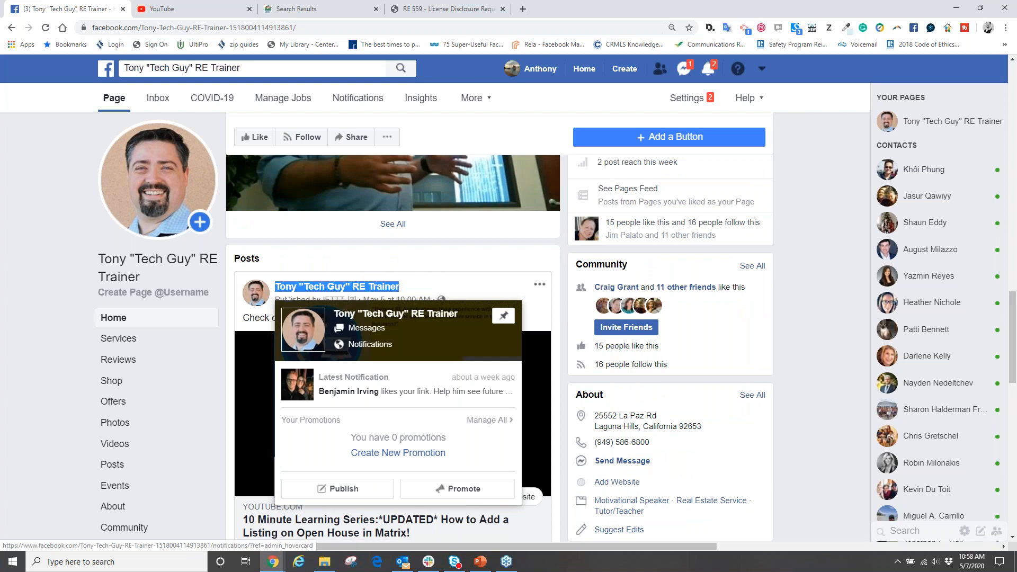
pyautogui.click(478, 262)
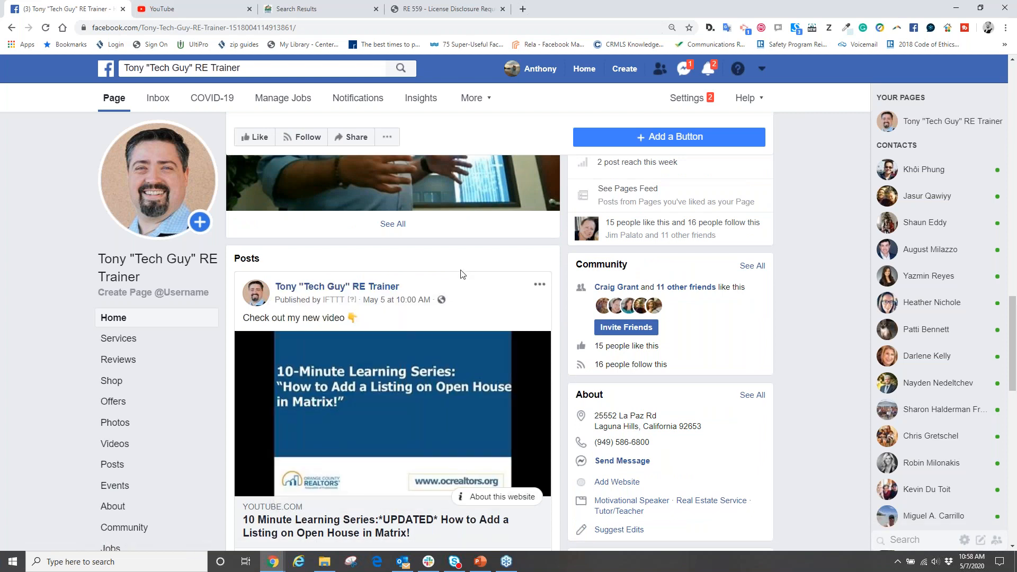
pyautogui.scroll(9, 445, 314)
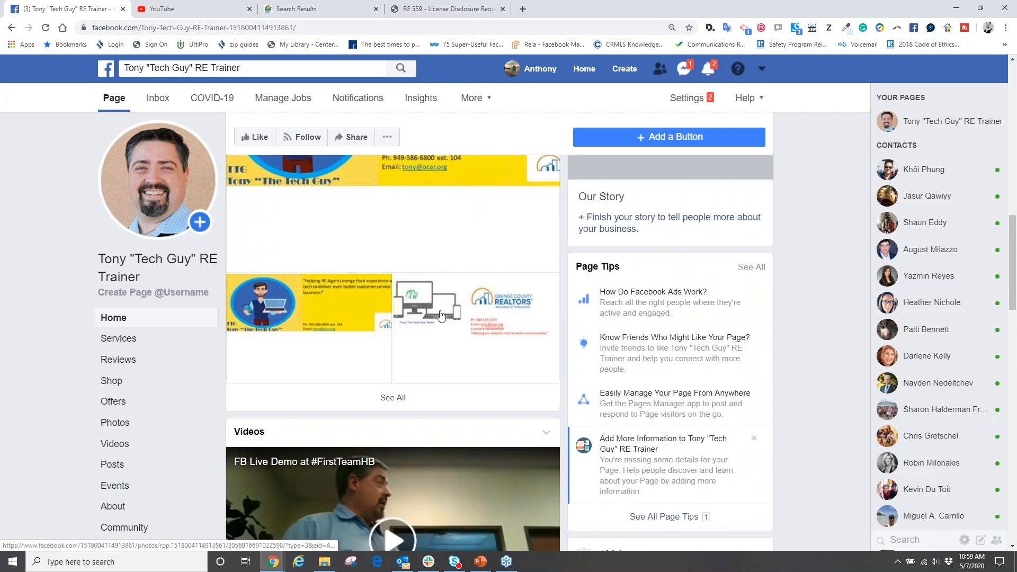
pyautogui.scroll(10, 440, 316)
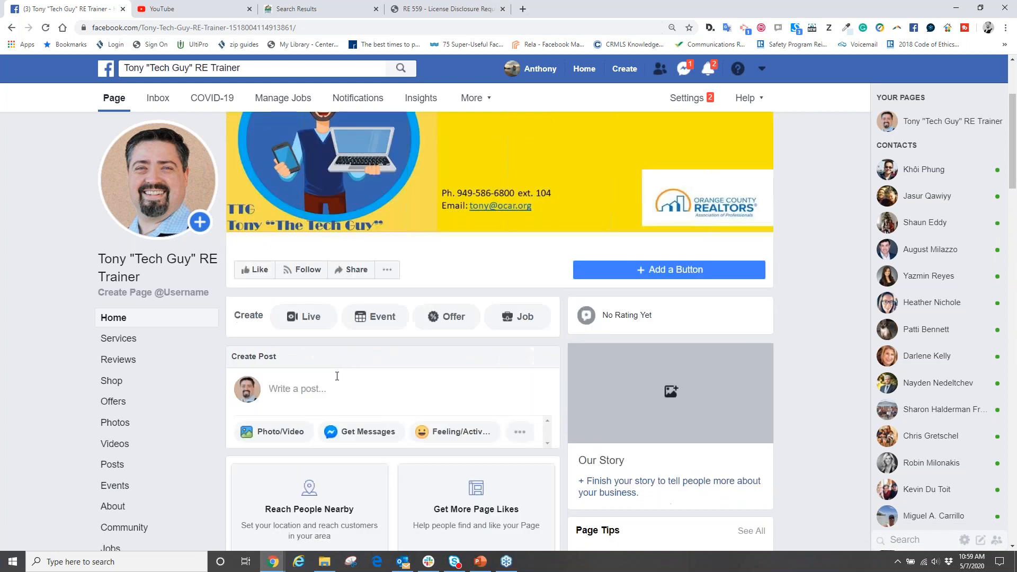
# - Draft the sample post "Jack -n - Jill Real Estate - arlkjasldkj" on the Page and close the composer without publishing
pyautogui.click(278, 388)
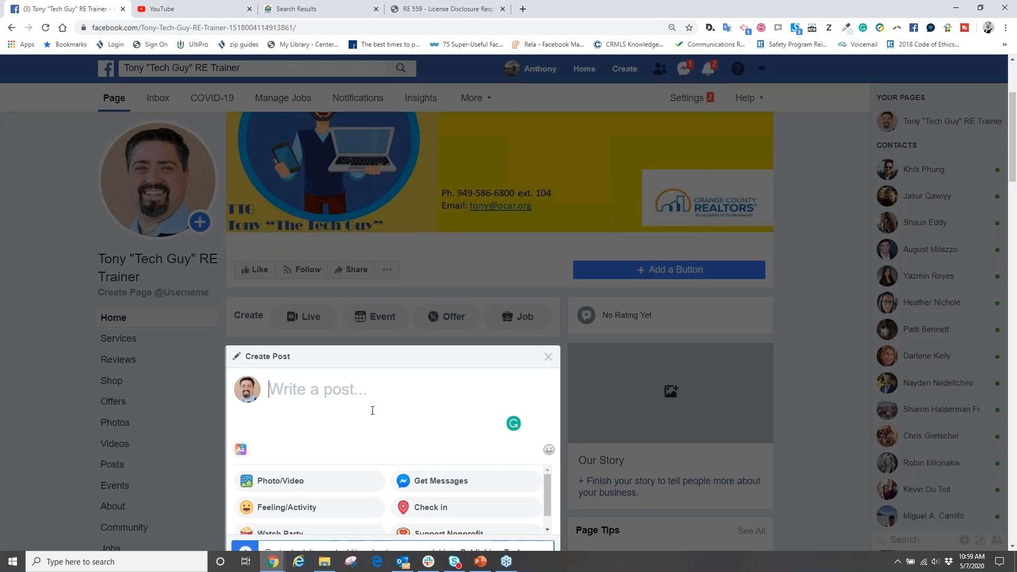
pyautogui.write('Jack')
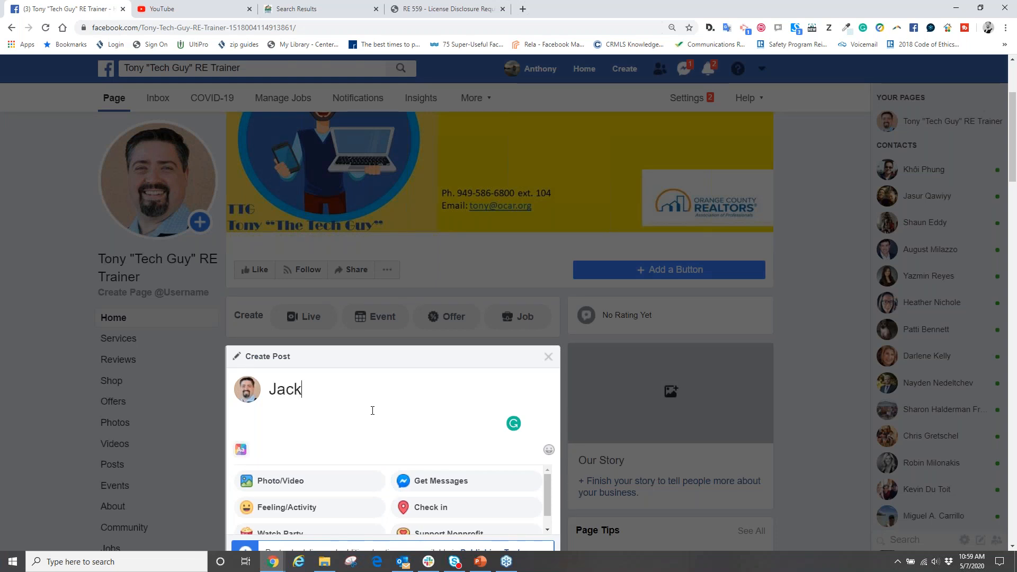
pyautogui.write(' -n - Jill Real E')
pyautogui.press('BackSpace')
pyautogui.write('eal Estate')
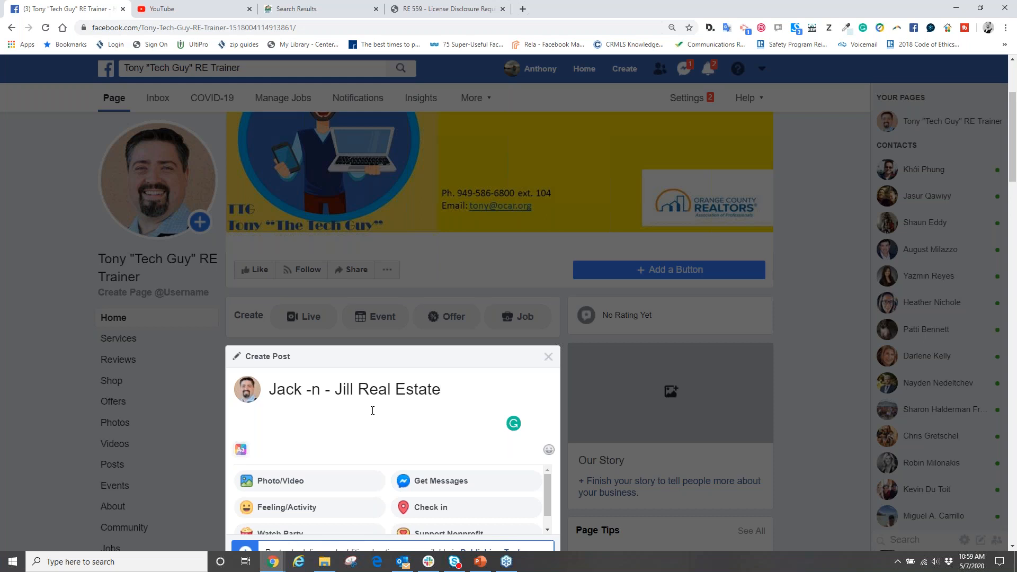
pyautogui.write(' - arlkjasldkj')
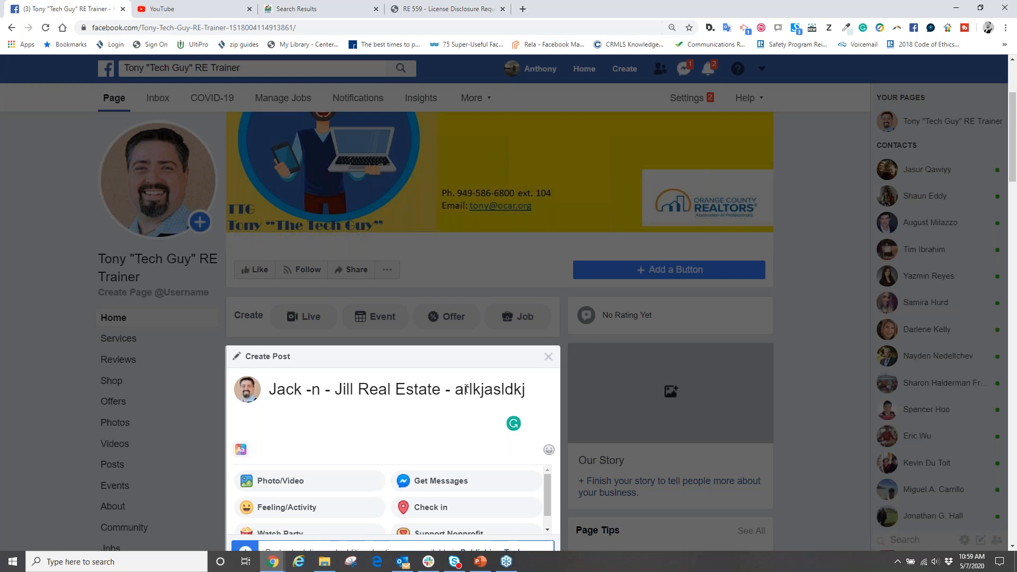
pyautogui.click(548, 357)
# - Look over the Page's photos and header, and open the cover photo in the photo viewer
pyautogui.scroll(-5, 548, 356)
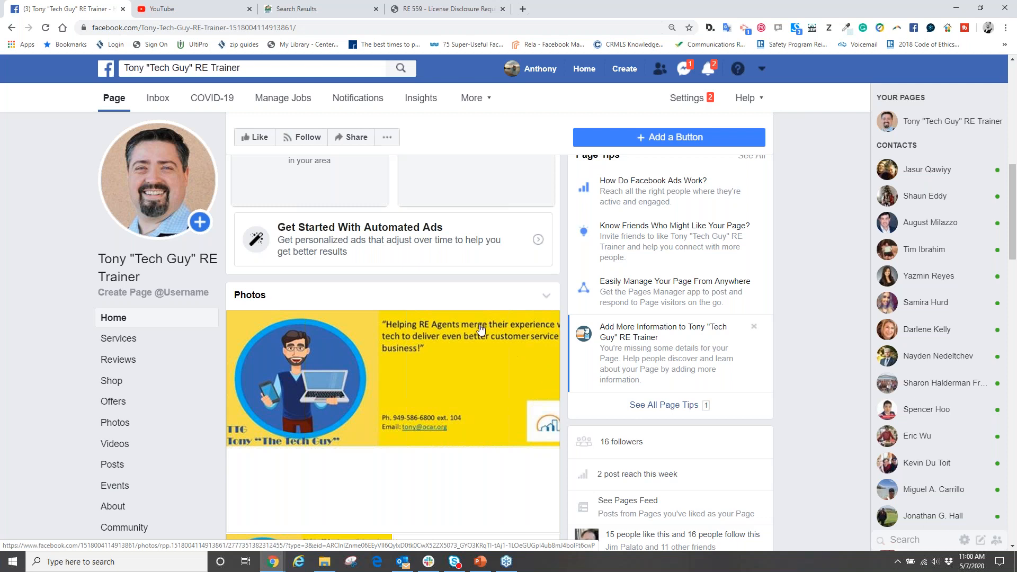
pyautogui.scroll(5, 487, 325)
pyautogui.scroll(4, 487, 325)
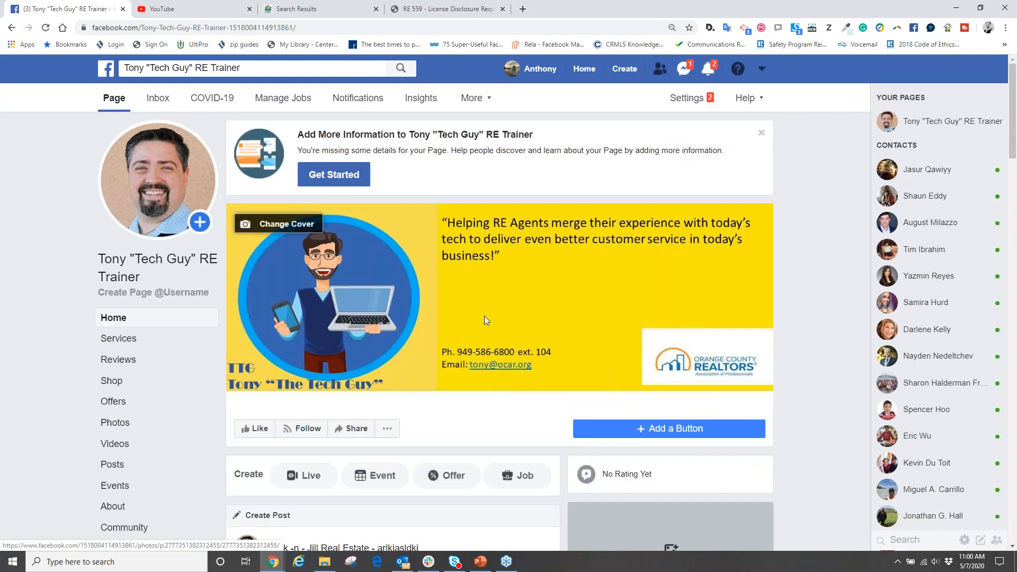
pyautogui.scroll(-1, 488, 323)
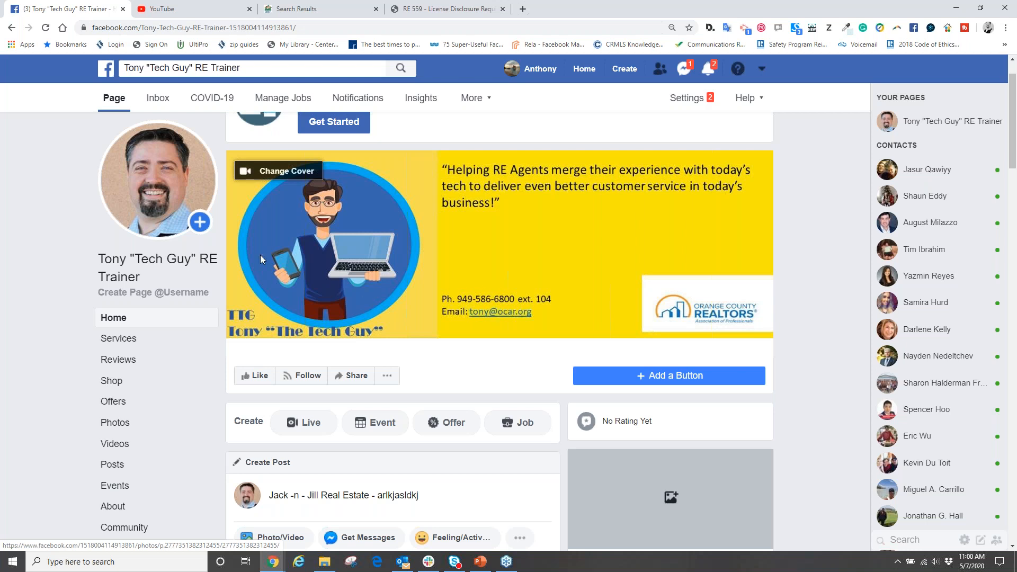
pyautogui.moveTo(133, 169)
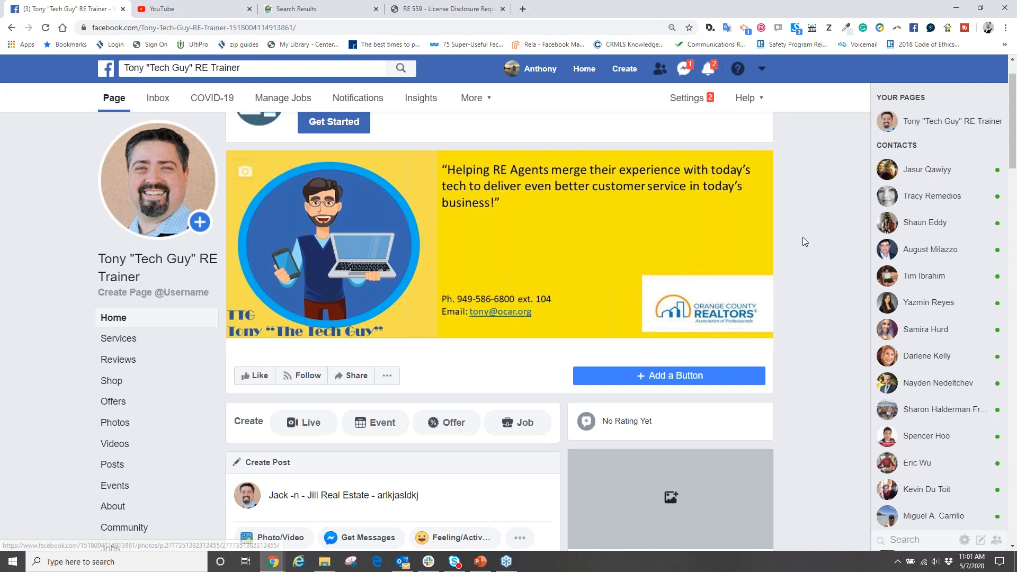
pyautogui.click(455, 332)
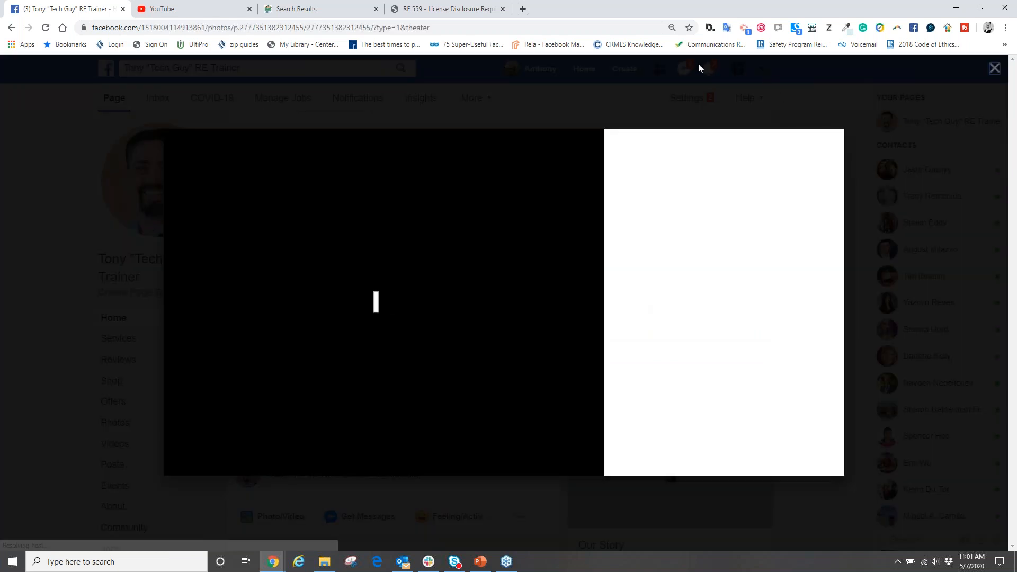
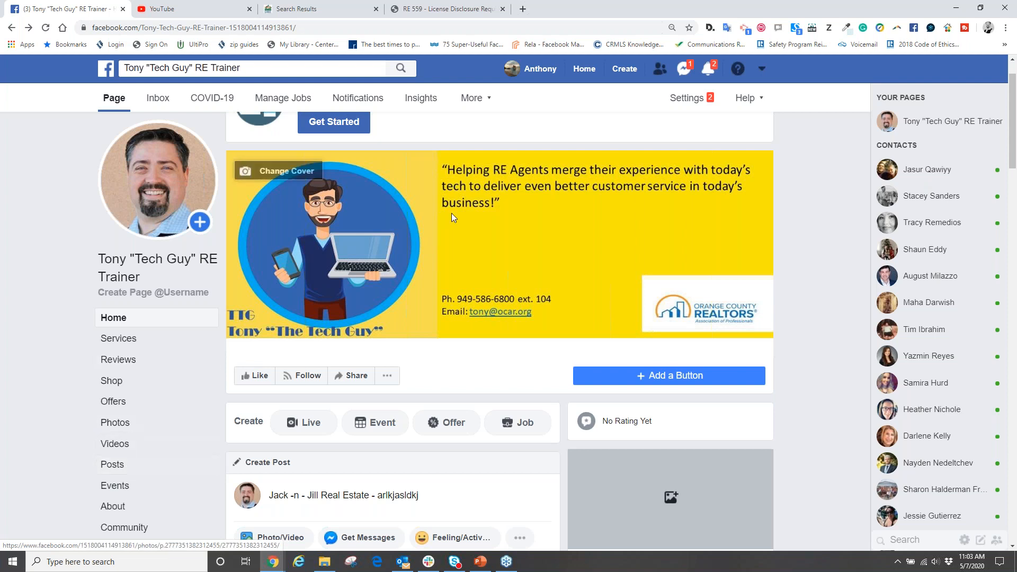
# - Open the Page's About section, discarding the unfinished post, and review its general, contact and additional information
pyautogui.click(110, 507)
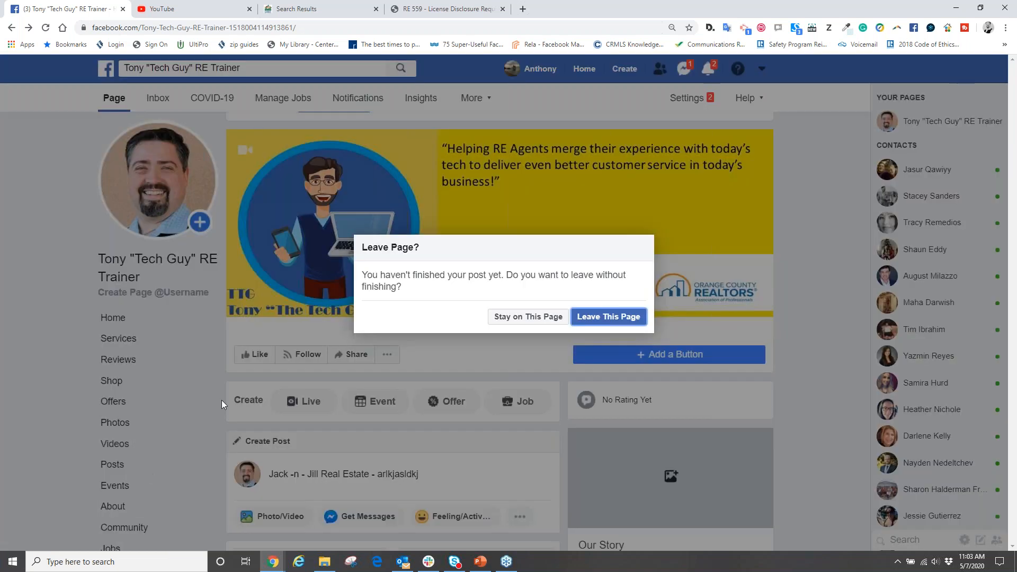
pyautogui.click(608, 317)
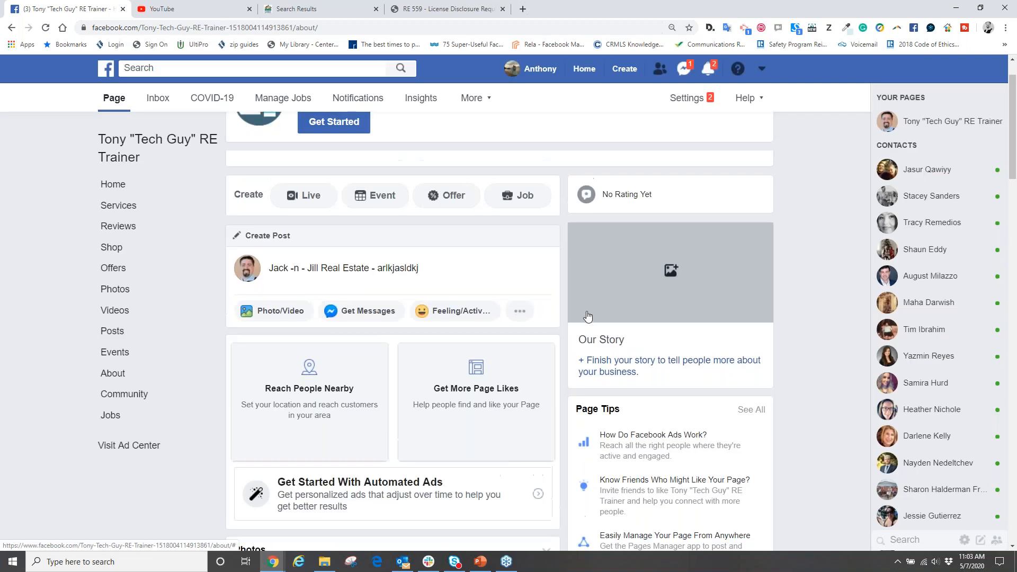
pyautogui.scroll(-5, 520, 343)
pyautogui.scroll(-1, 514, 347)
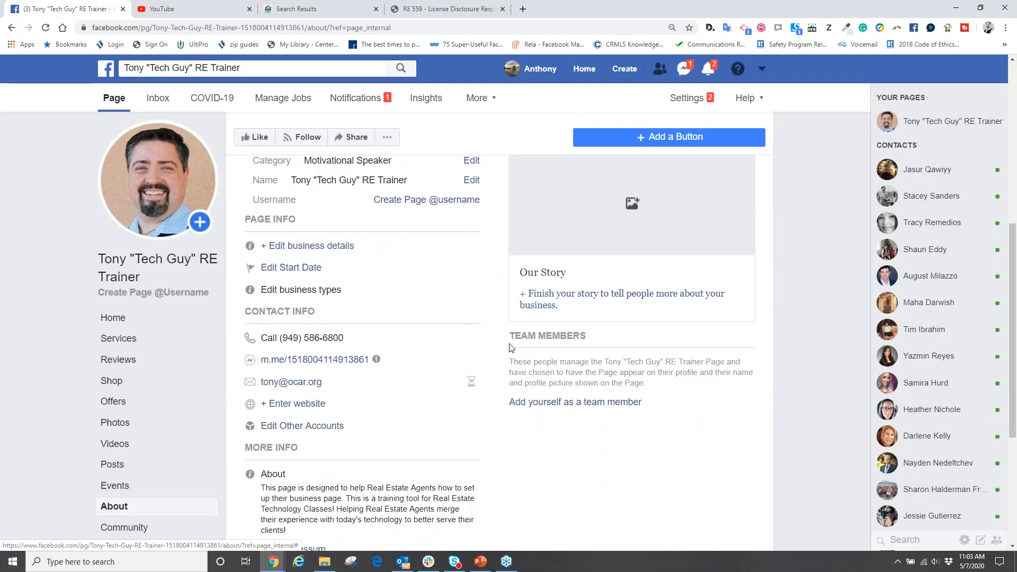
pyautogui.scroll(1, 512, 291)
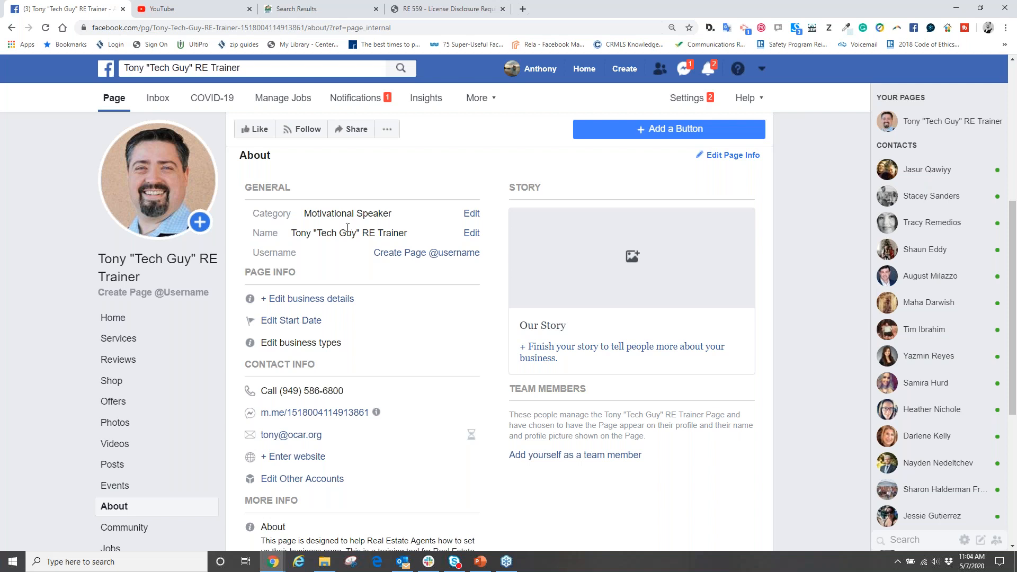
pyautogui.scroll(-2, 370, 249)
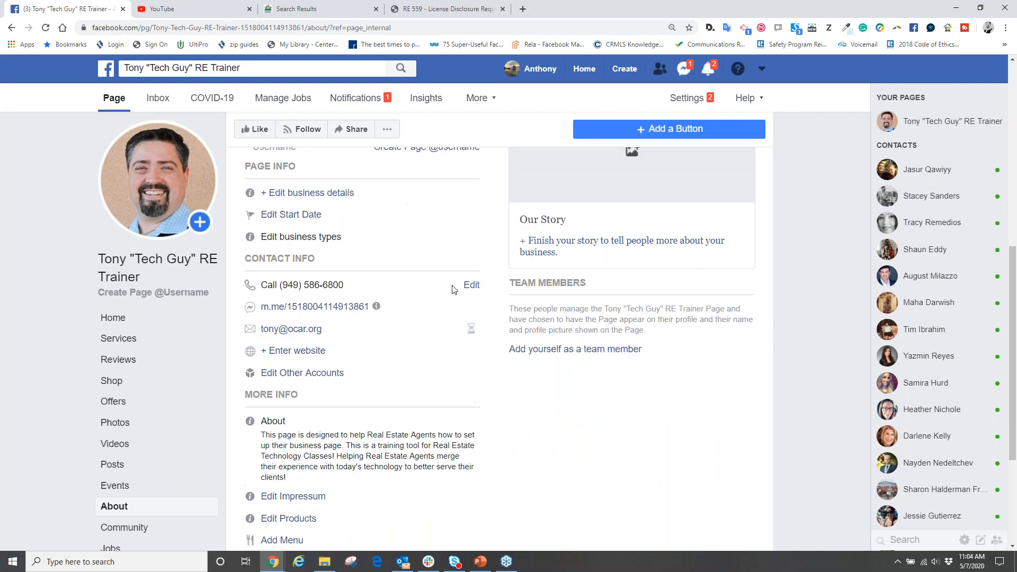
pyautogui.scroll(-1, 365, 301)
pyautogui.scroll(-1, 365, 300)
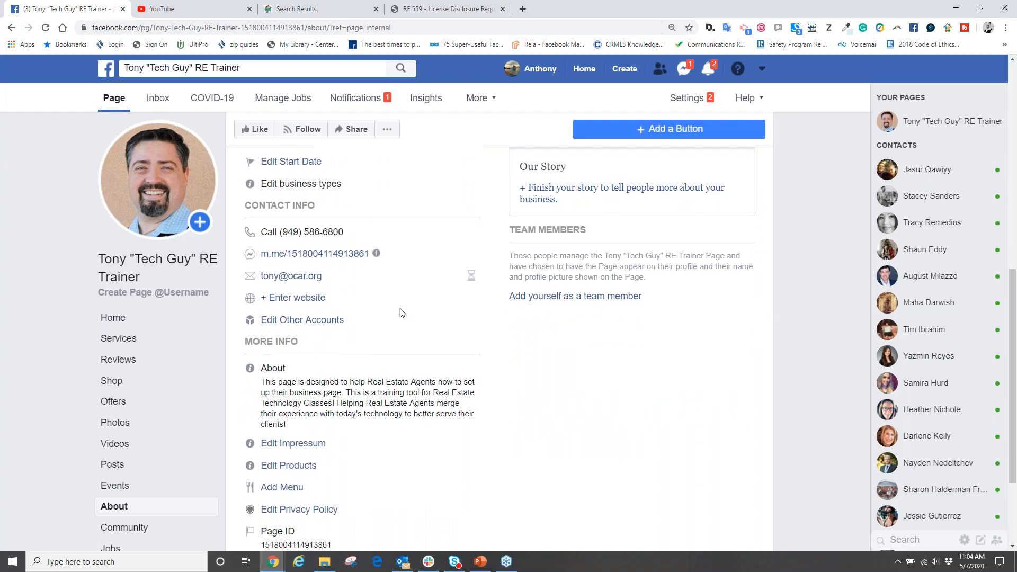
pyautogui.scroll(-2, 292, 282)
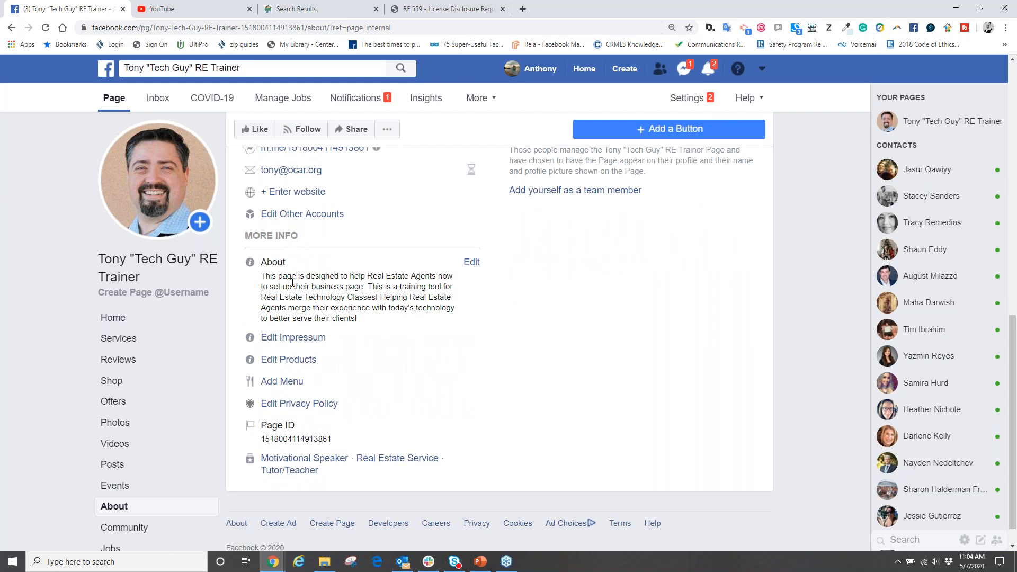
# - Open the Page description for editing, highlight part of its last sentence, and cancel without saving
pyautogui.click(471, 265)
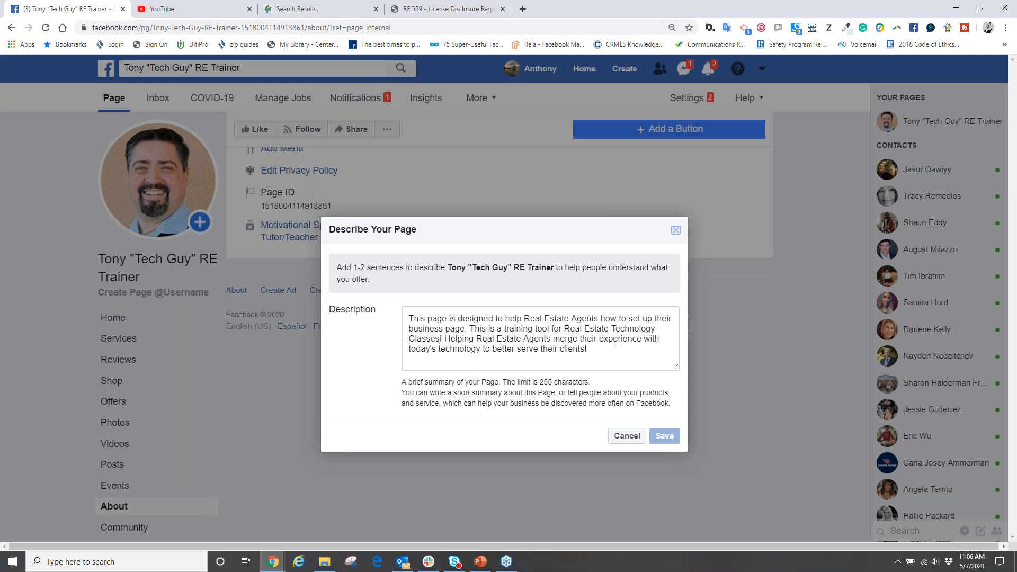
pyautogui.moveTo(613, 339); pyautogui.dragTo(414, 349)
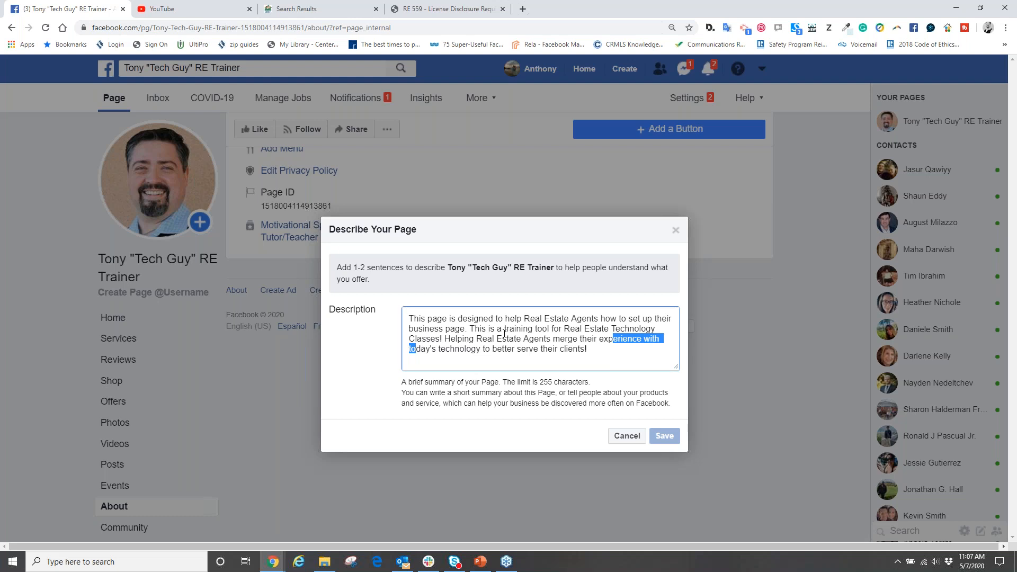
pyautogui.click(855, 168)
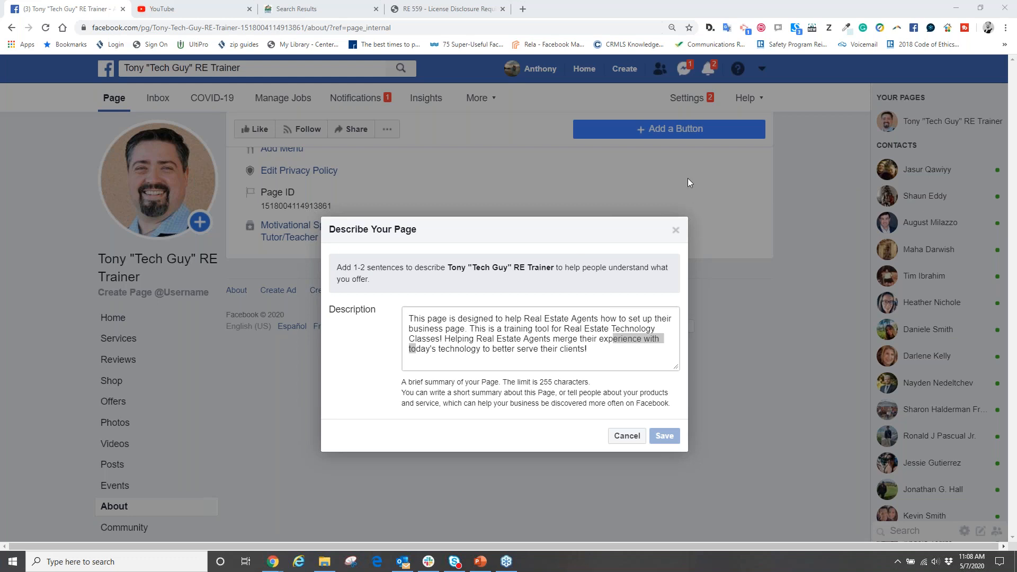
pyautogui.click(624, 436)
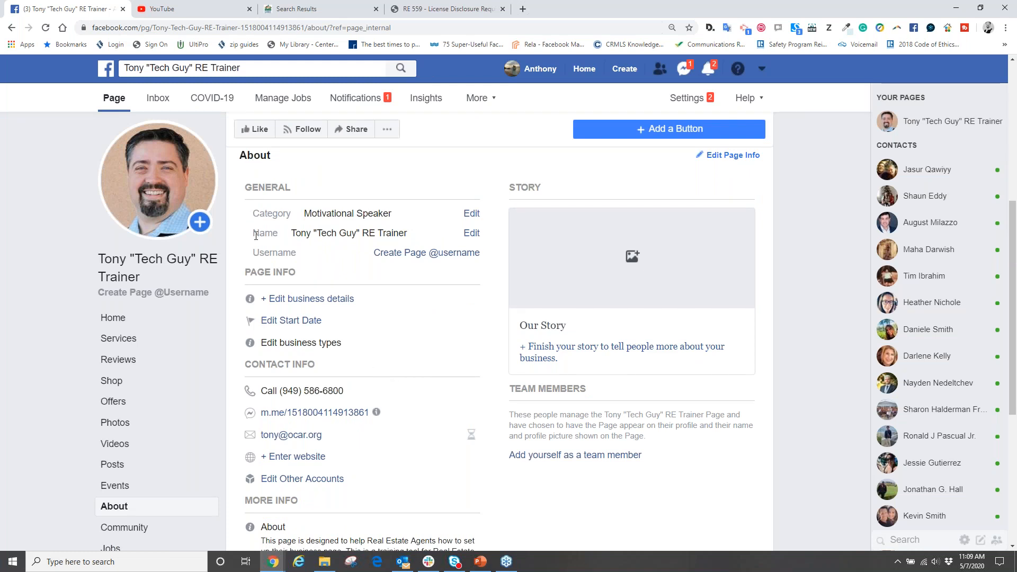
# - Open the Page name change request, close it without changes, and look over the rest of the About section
pyautogui.click(471, 233)
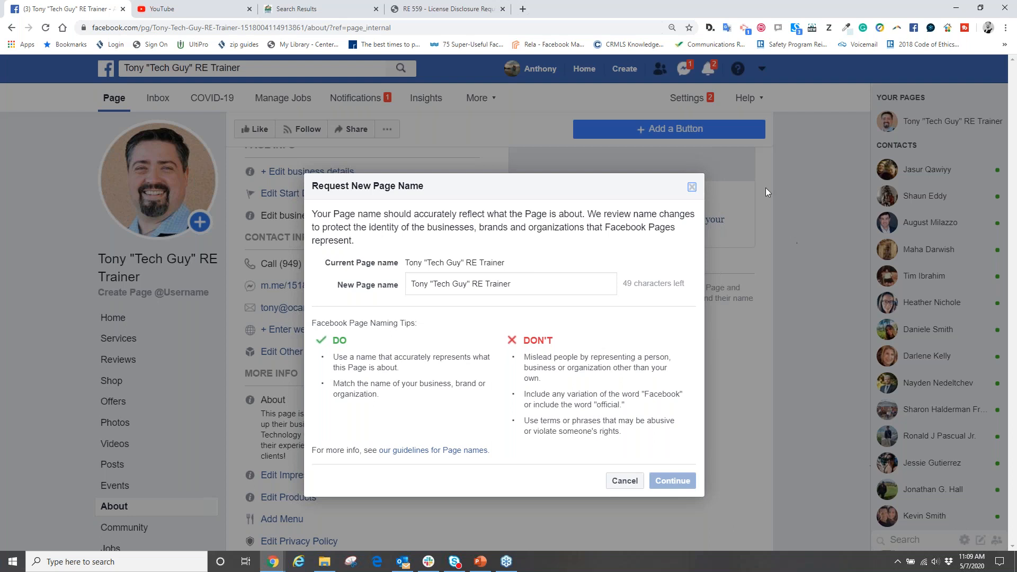
pyautogui.click(691, 188)
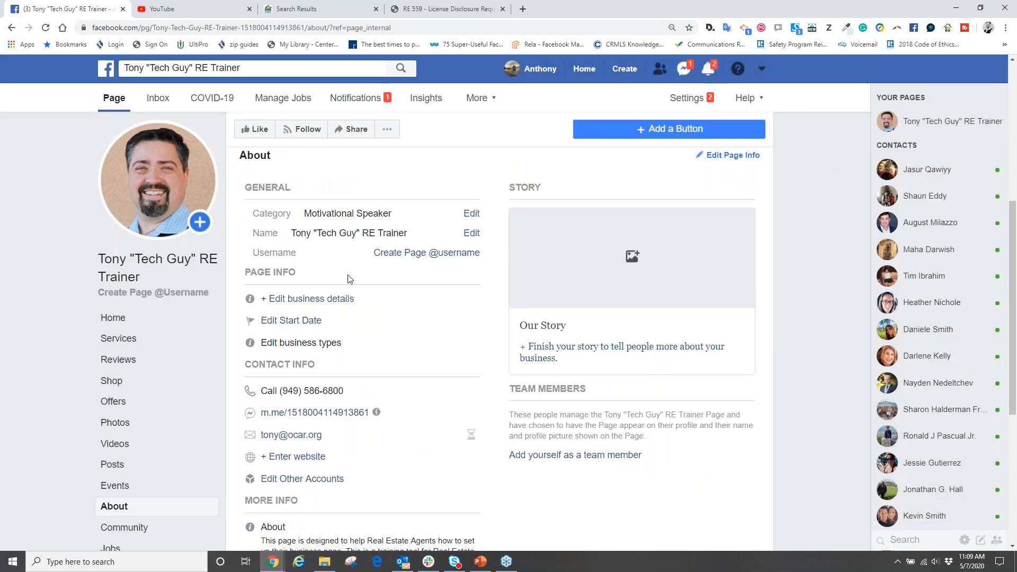
pyautogui.scroll(-4, 352, 289)
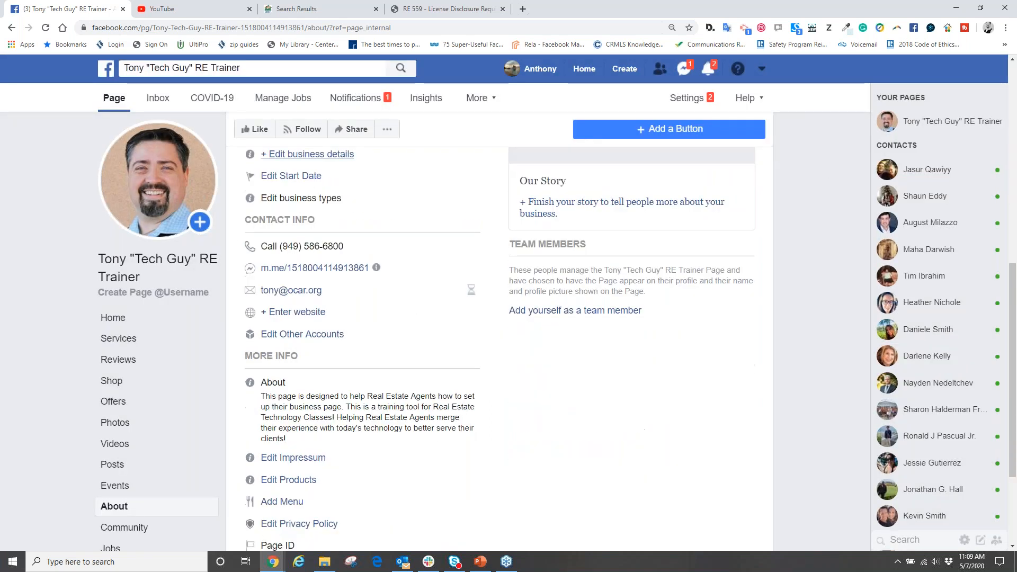
pyautogui.scroll(4, 345, 355)
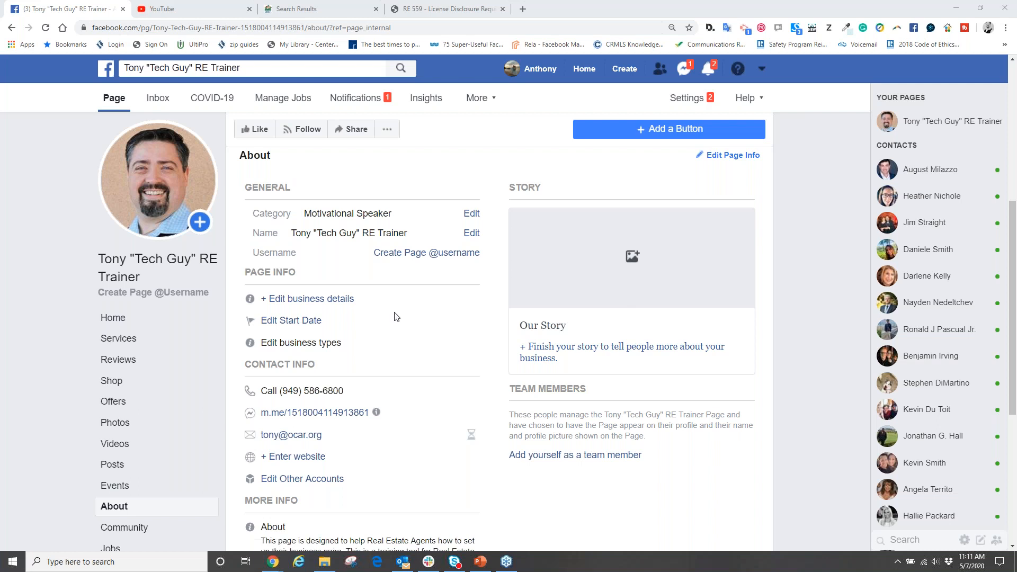
pyautogui.scroll(-1, 423, 340)
pyautogui.scroll(-5, 423, 340)
pyautogui.scroll(10, 419, 334)
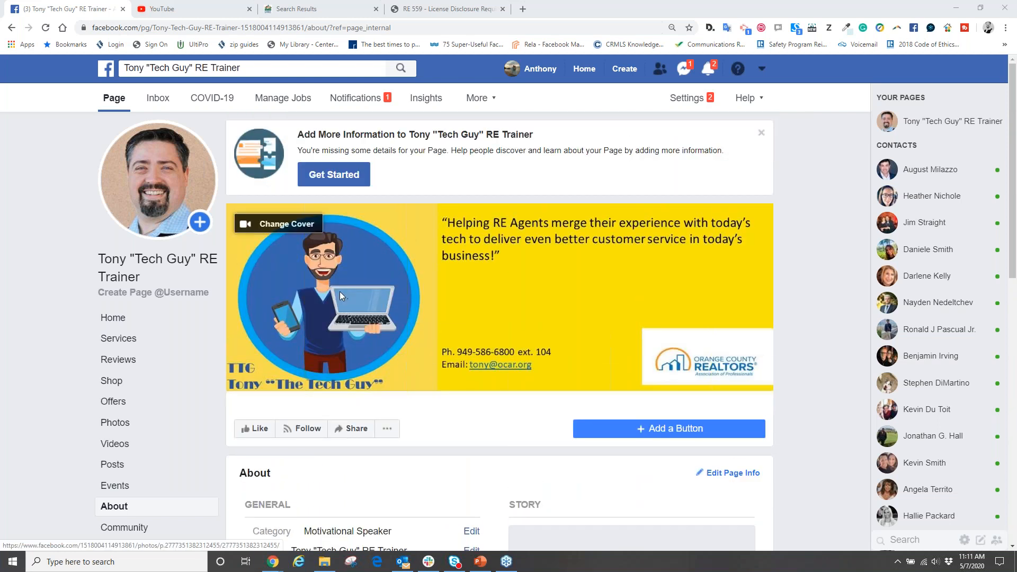
# - Open the Page settings, review the Age Restrictions choices while keeping Public, and open the Profanity Filter setting
pyautogui.click(687, 99)
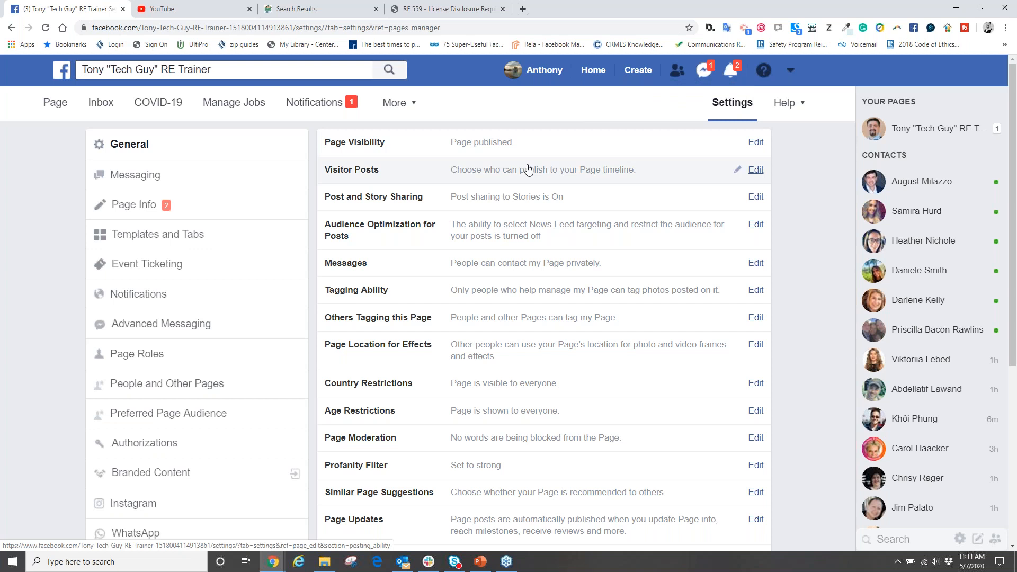
pyautogui.scroll(-1, 528, 169)
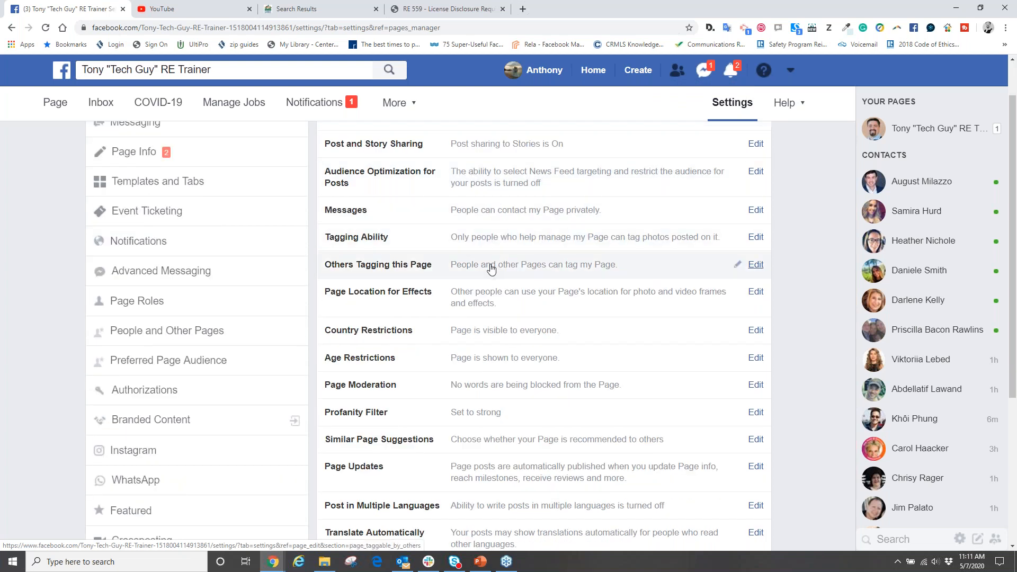
pyautogui.scroll(-1, 493, 262)
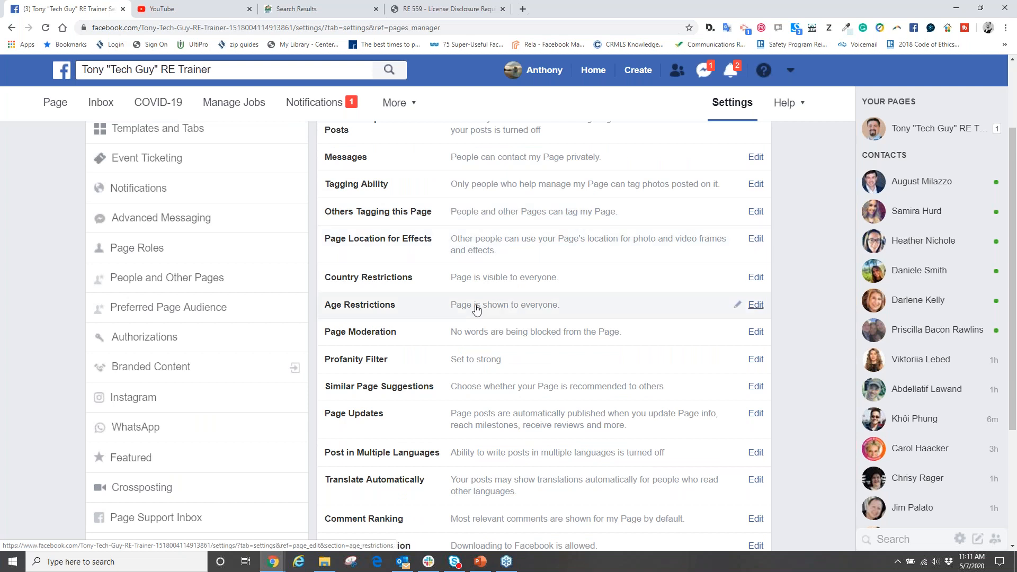
pyautogui.click(748, 306)
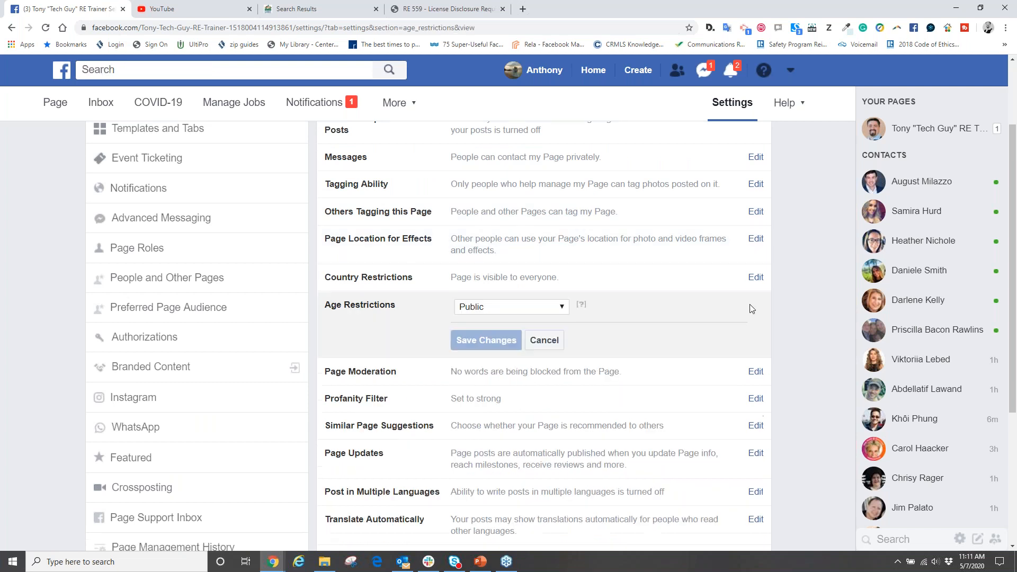
pyautogui.click(560, 308)
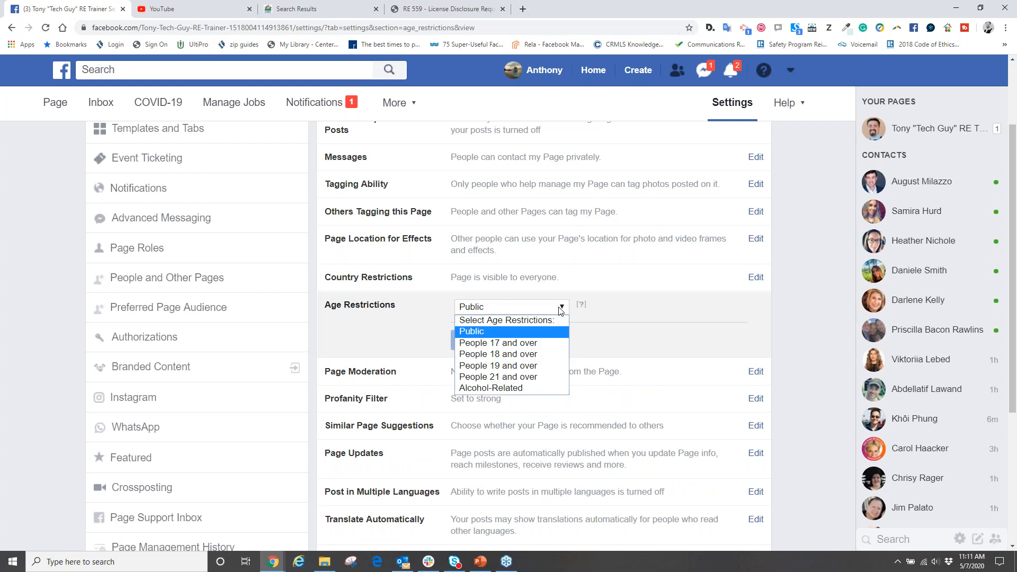
pyautogui.click(496, 330)
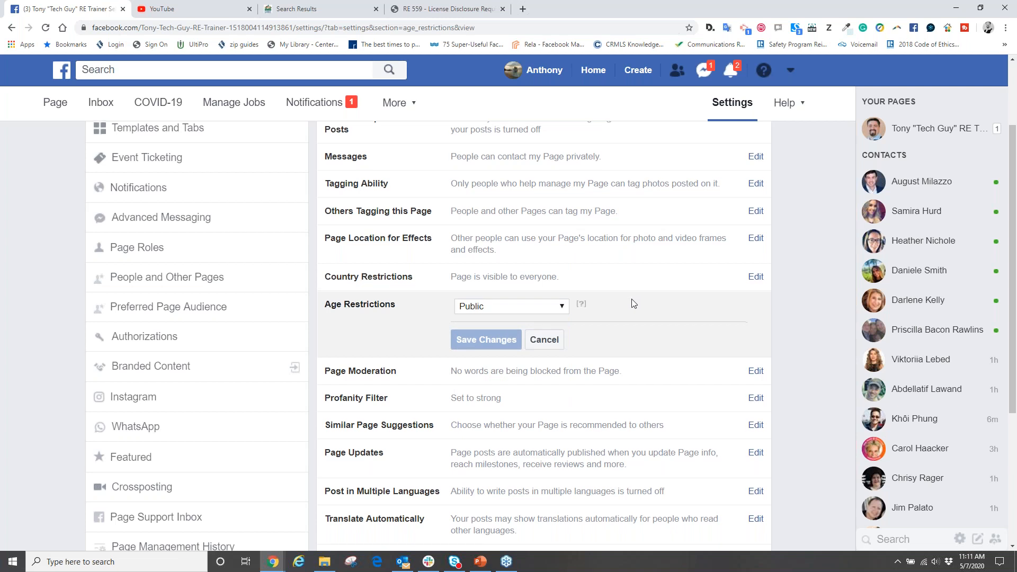
pyautogui.scroll(-2, 633, 303)
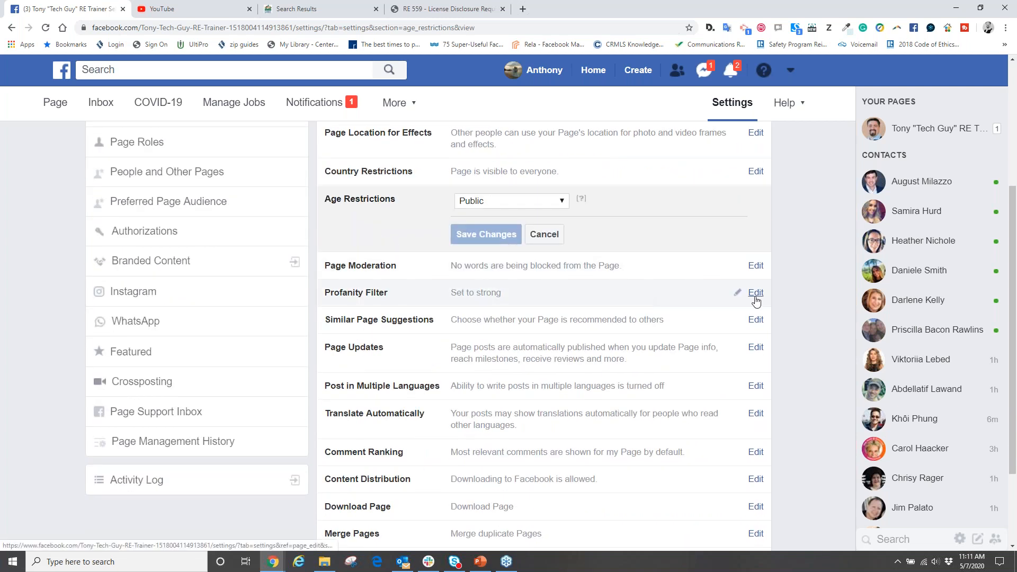
pyautogui.click(736, 292)
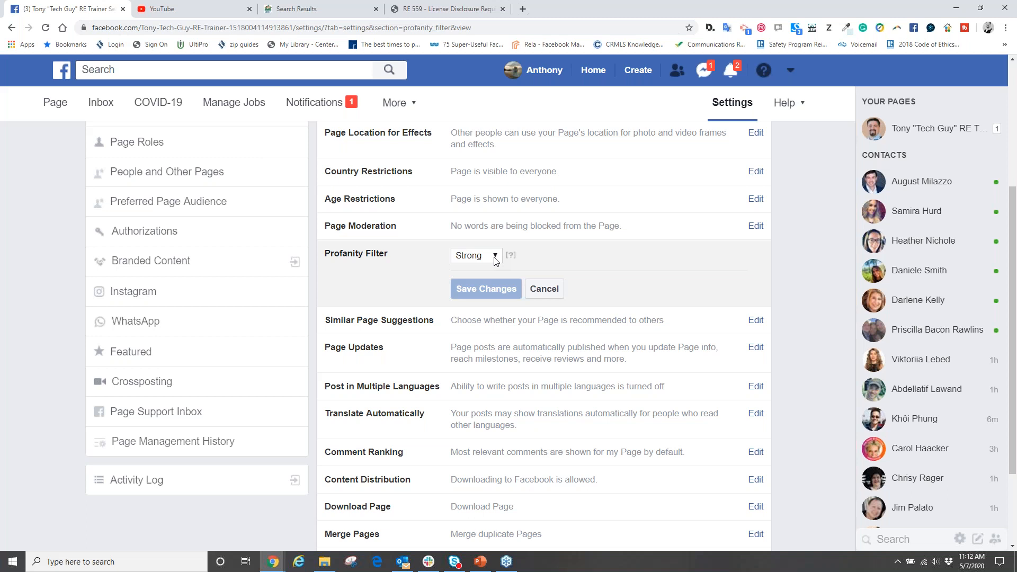
# - Open the Translate Automatically setting and switch automatic translations of posts off and back on without saving
pyautogui.scroll(-2, 540, 292)
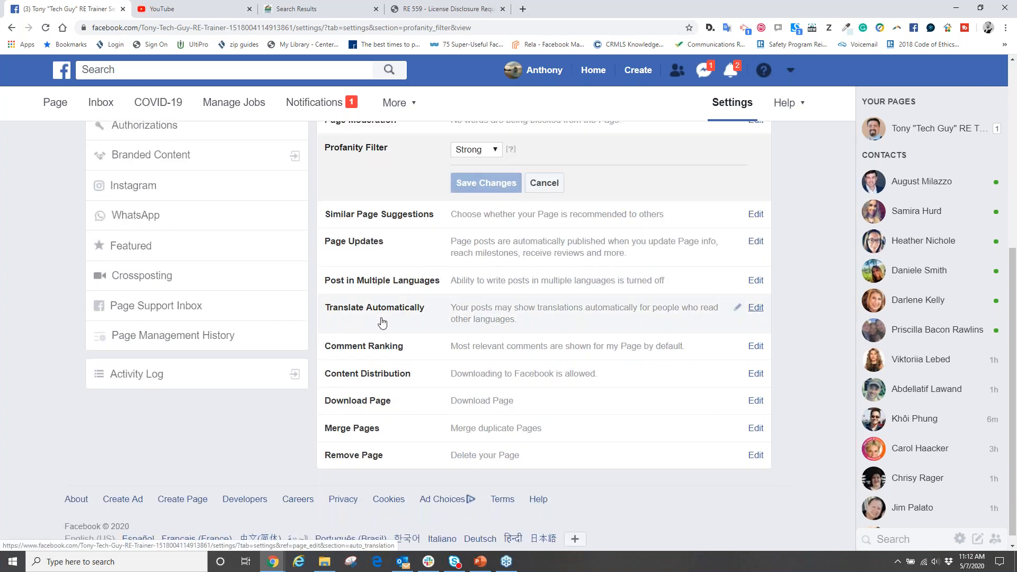
pyautogui.click(755, 308)
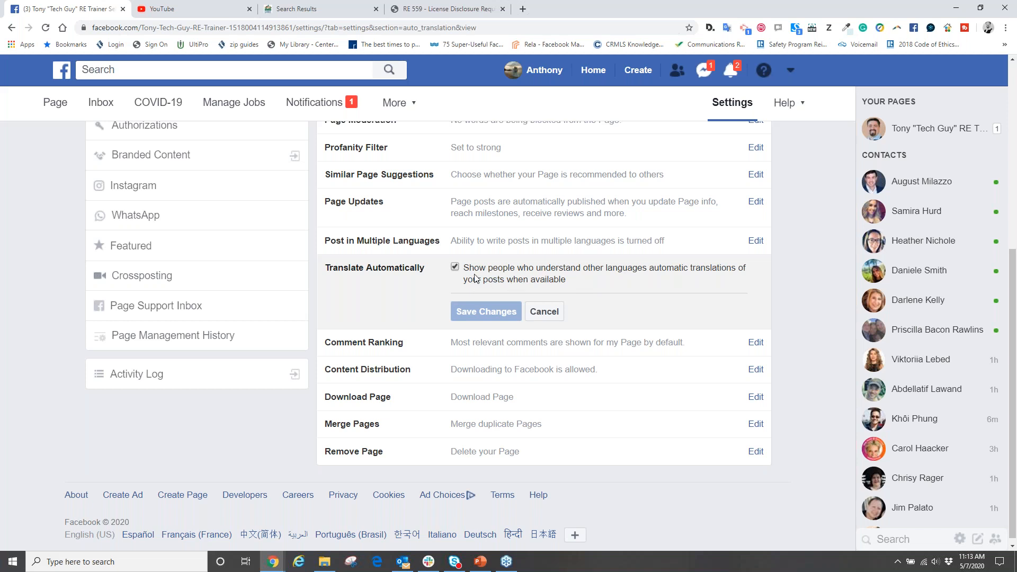
pyautogui.click(453, 266)
pyautogui.click(454, 266)
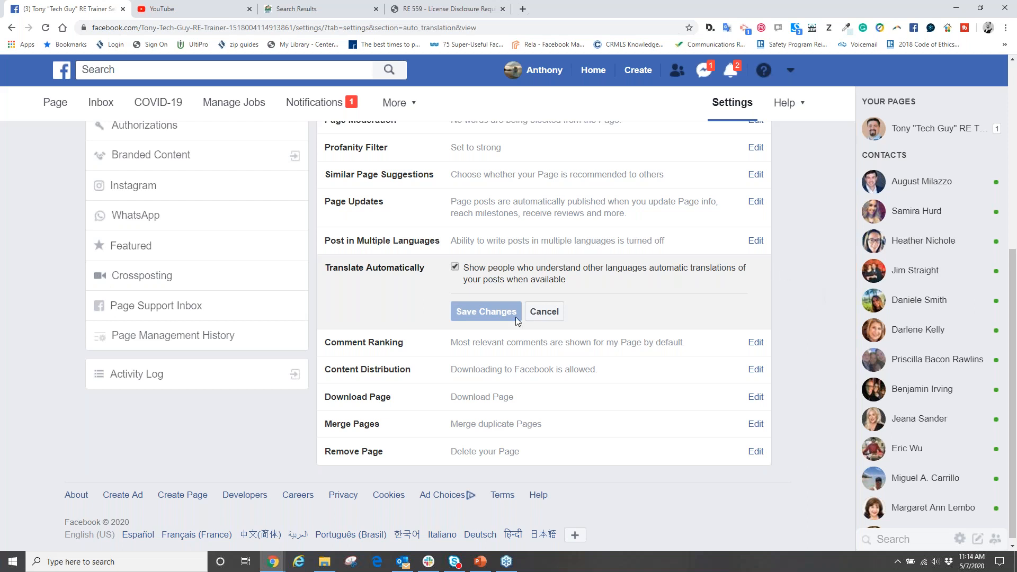
# - Look over the remaining general settings and examine the Page's Instagram connection settings
pyautogui.scroll(-1, 498, 371)
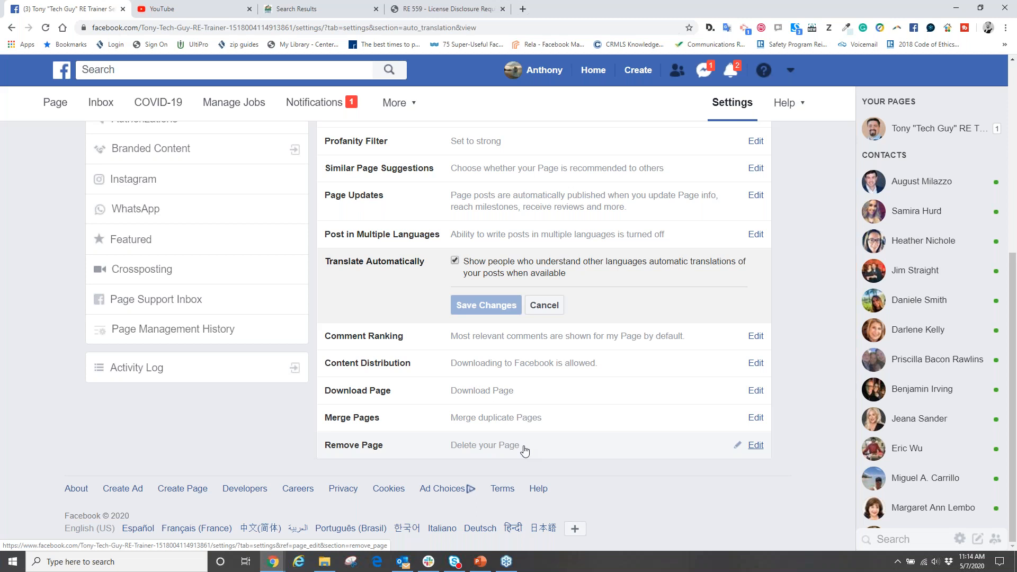
pyautogui.scroll(6, 525, 450)
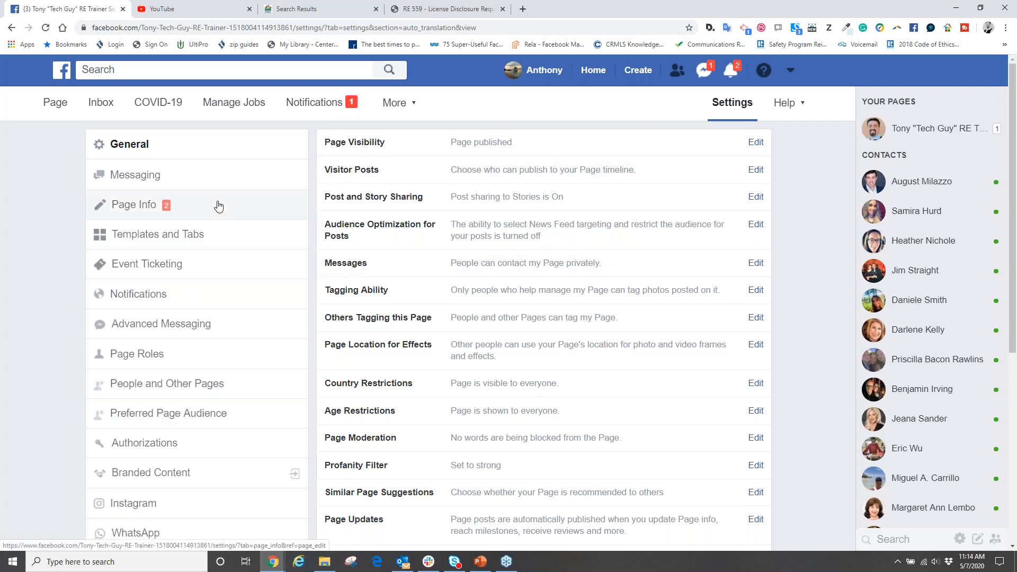
pyautogui.scroll(-2, 217, 205)
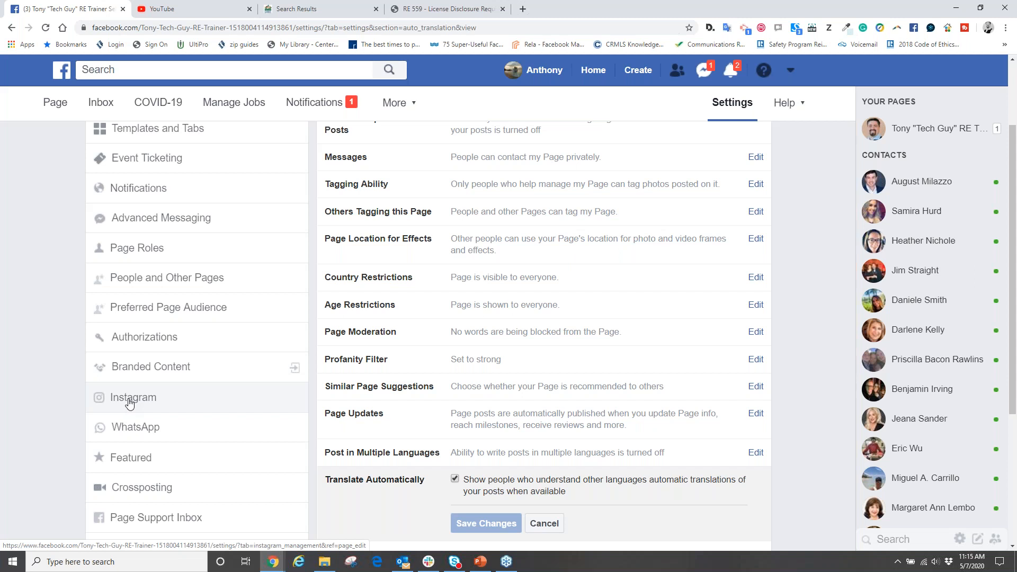
pyautogui.click(128, 403)
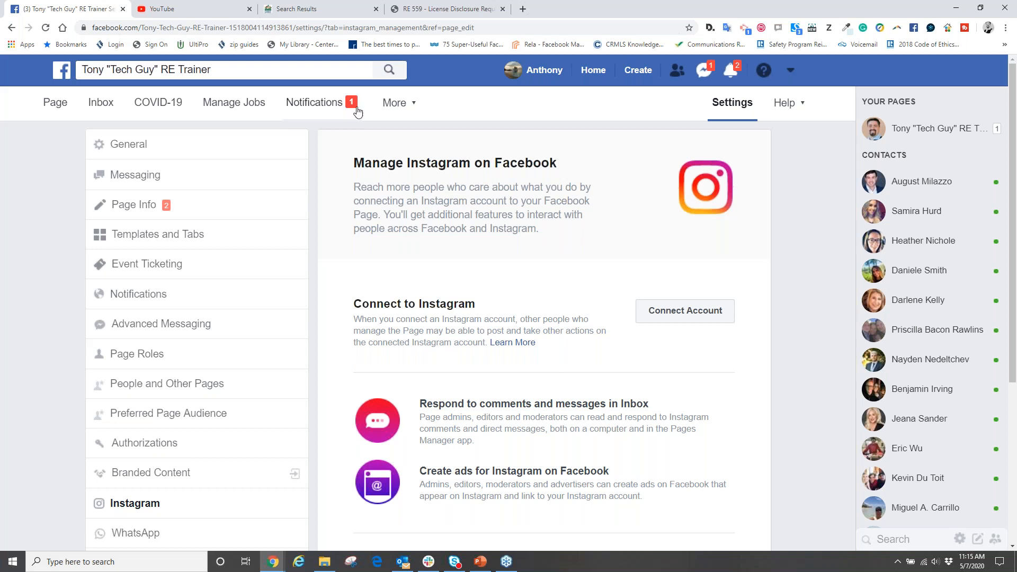
pyautogui.scroll(-3, 408, 211)
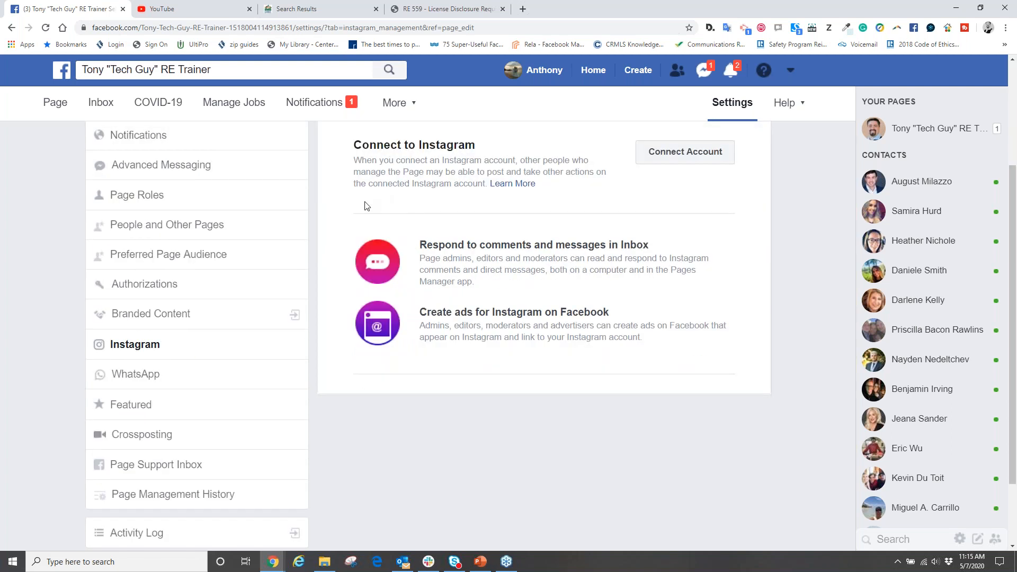
pyautogui.scroll(1, 377, 211)
pyautogui.scroll(3, 380, 219)
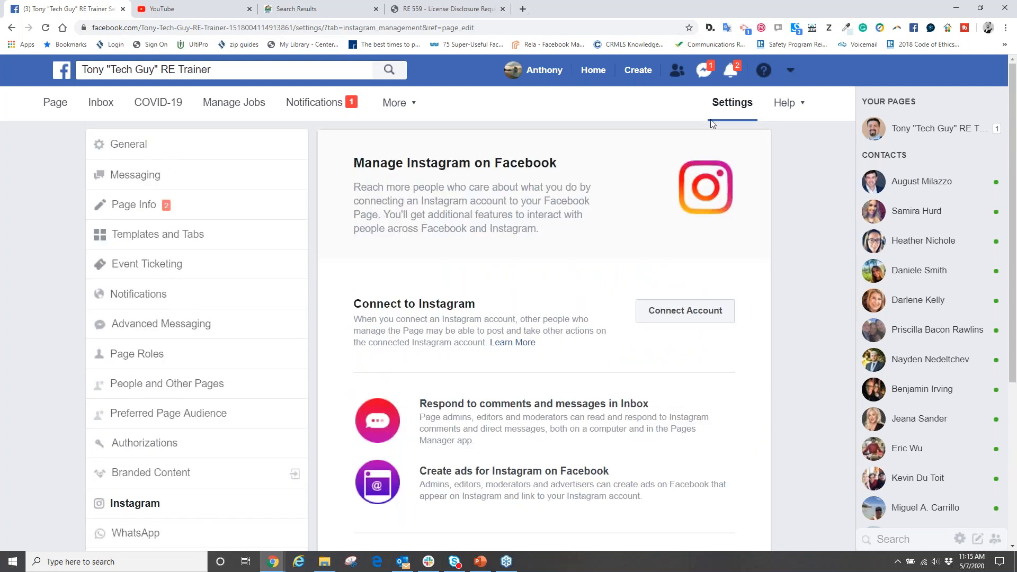
# - In the general Page settings, try the unpublished visibility option, return Page Visibility to Page published, and save
pyautogui.click(159, 149)
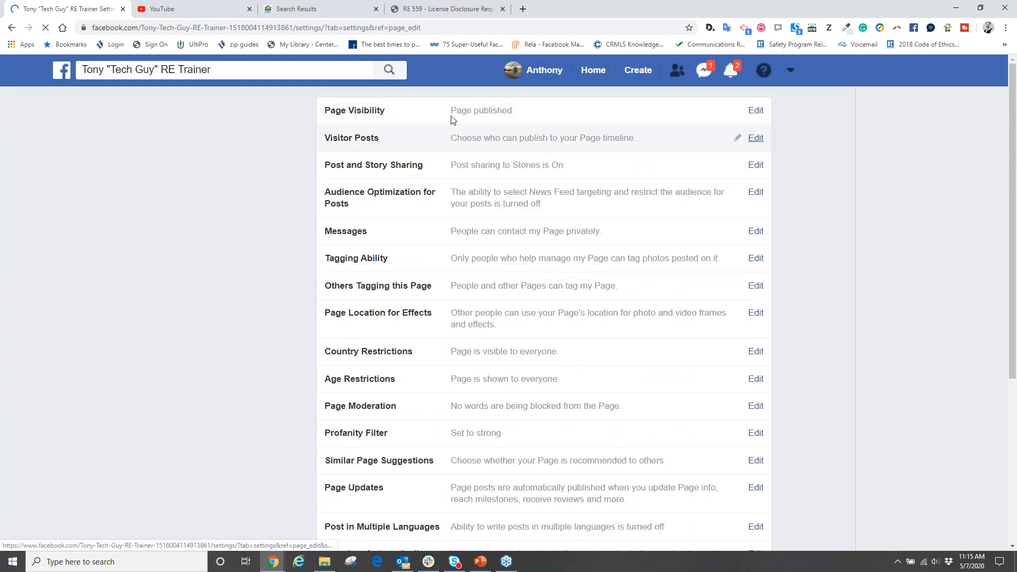
pyautogui.click(756, 143)
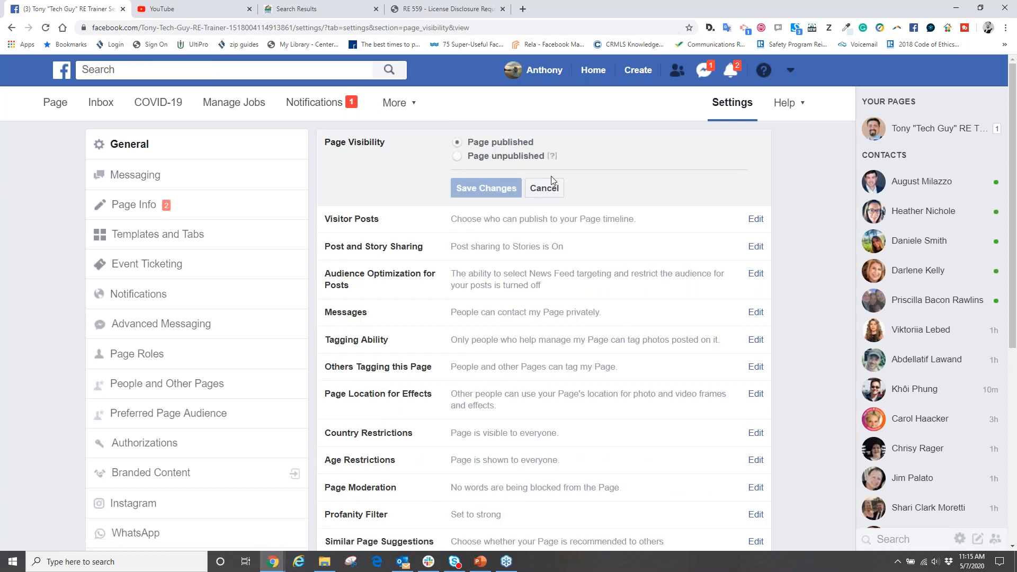
pyautogui.click(457, 156)
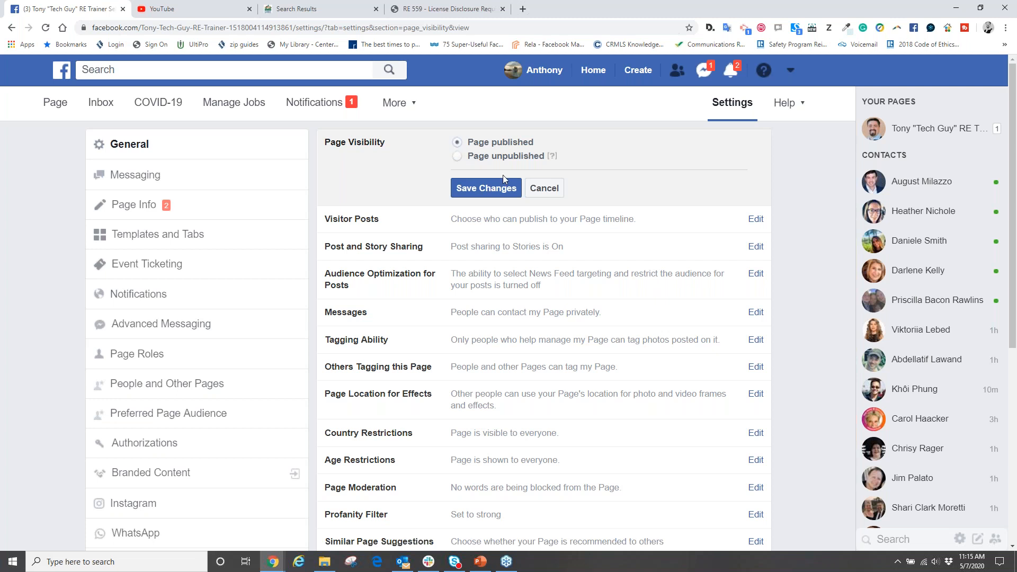
pyautogui.click(496, 193)
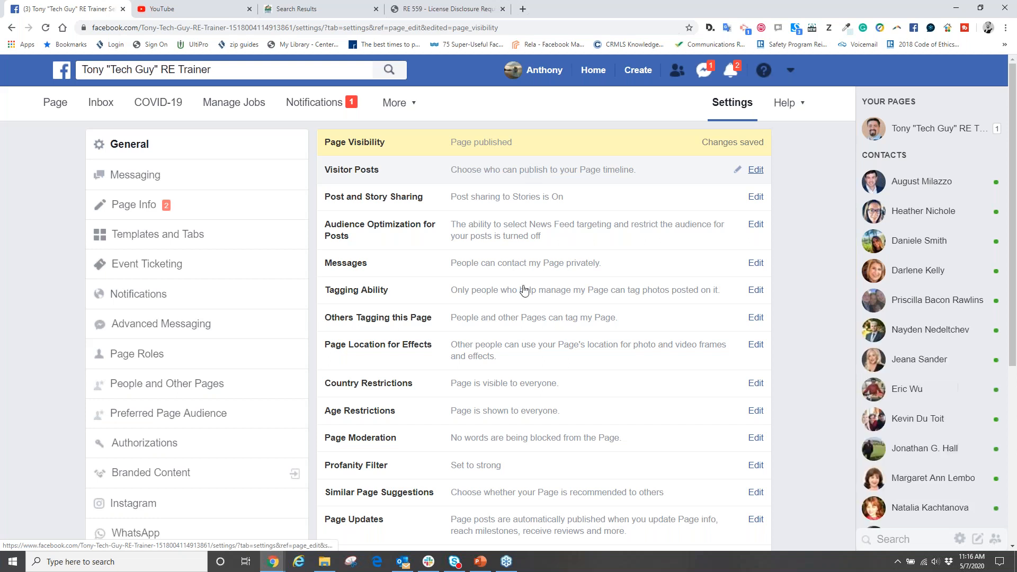
# - Switch to the SocialMedia Marketing2020v2 presentation in PowerPoint, at the Create Facebook Business Page slide
pyautogui.click(481, 562)
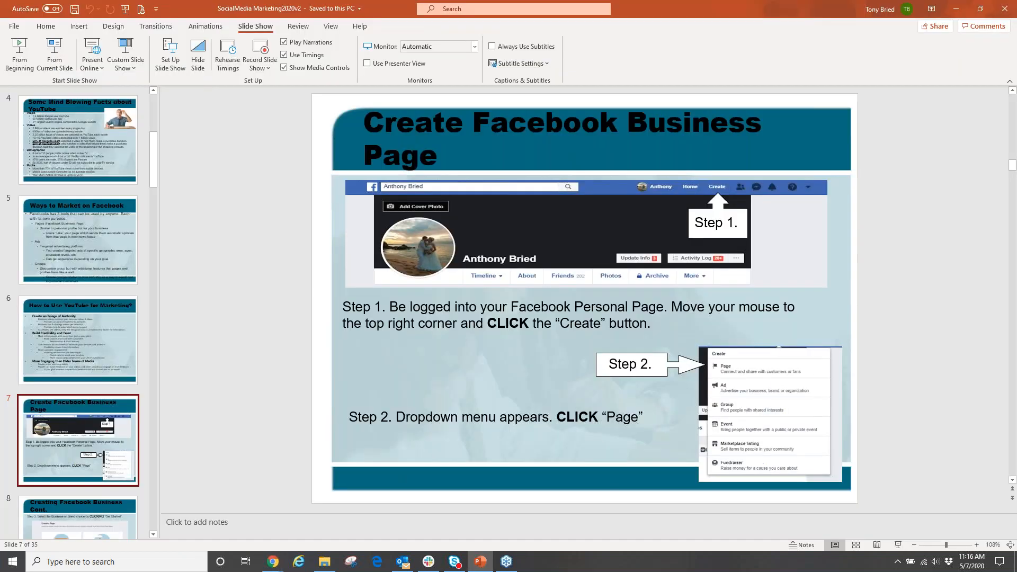
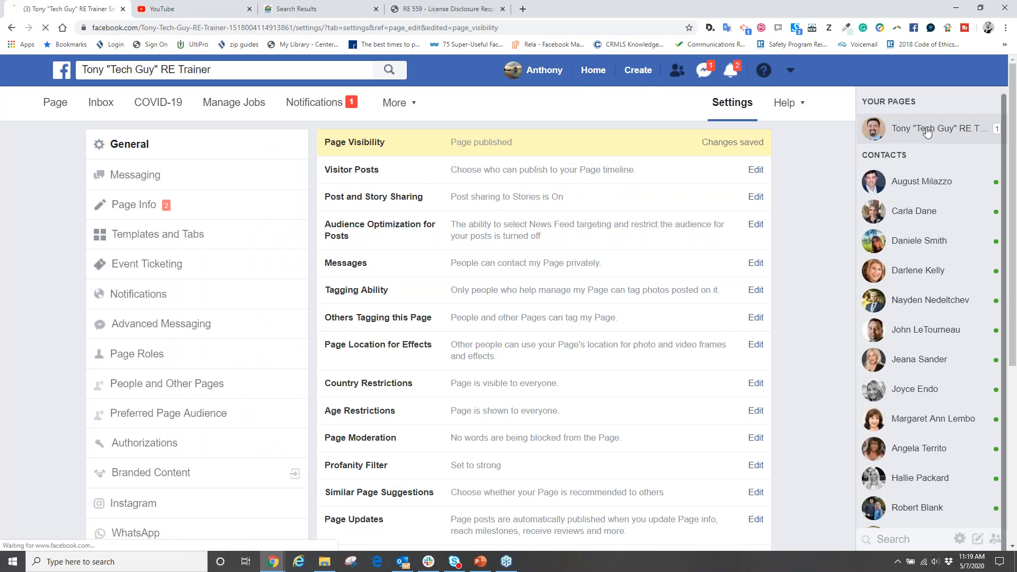
# - Open the business Page's notifications and look through the list of recent follows and likes
pyautogui.click(66, 106)
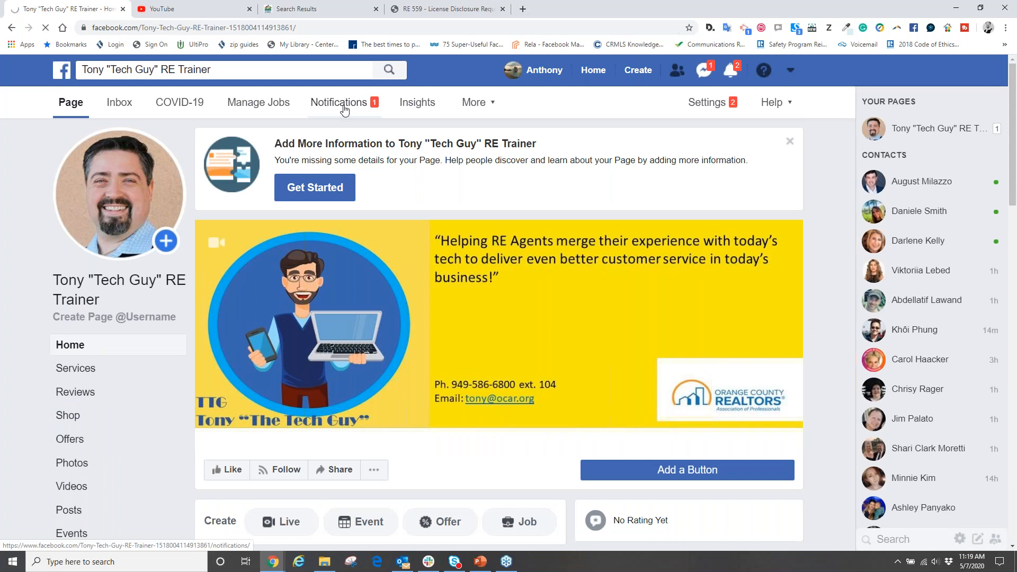
pyautogui.click(343, 105)
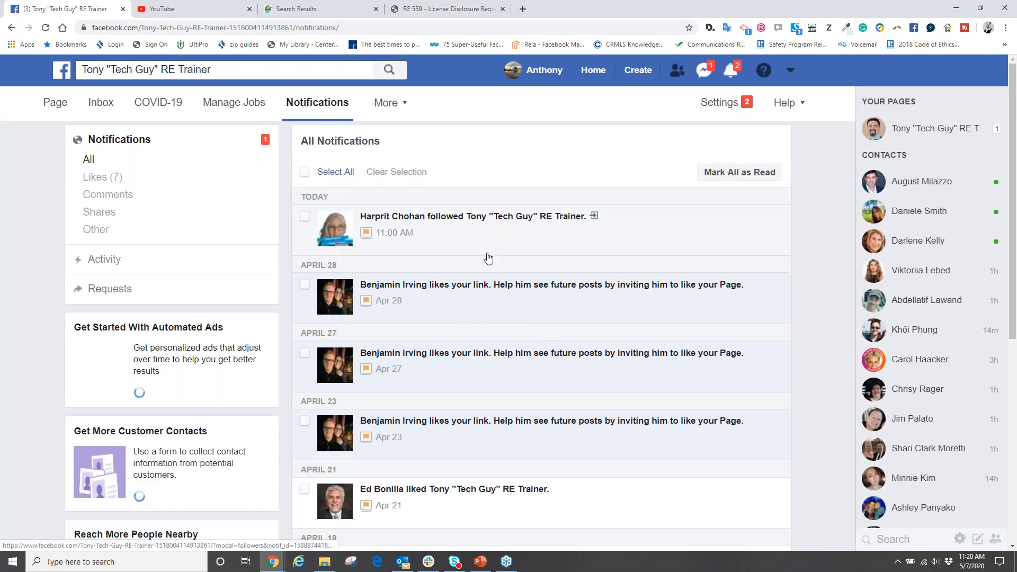
pyautogui.scroll(-2, 488, 258)
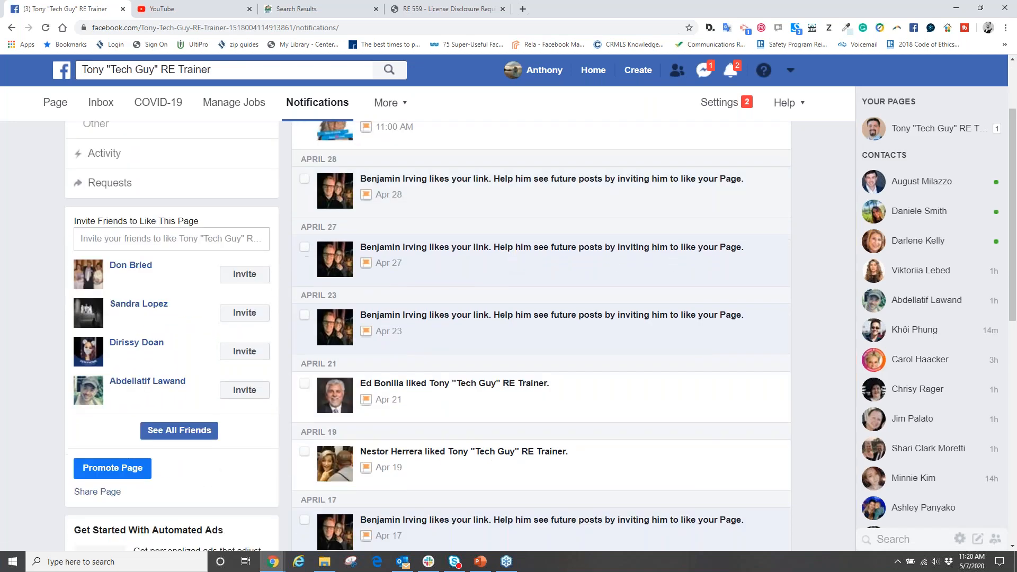
pyautogui.scroll(-5, 508, 264)
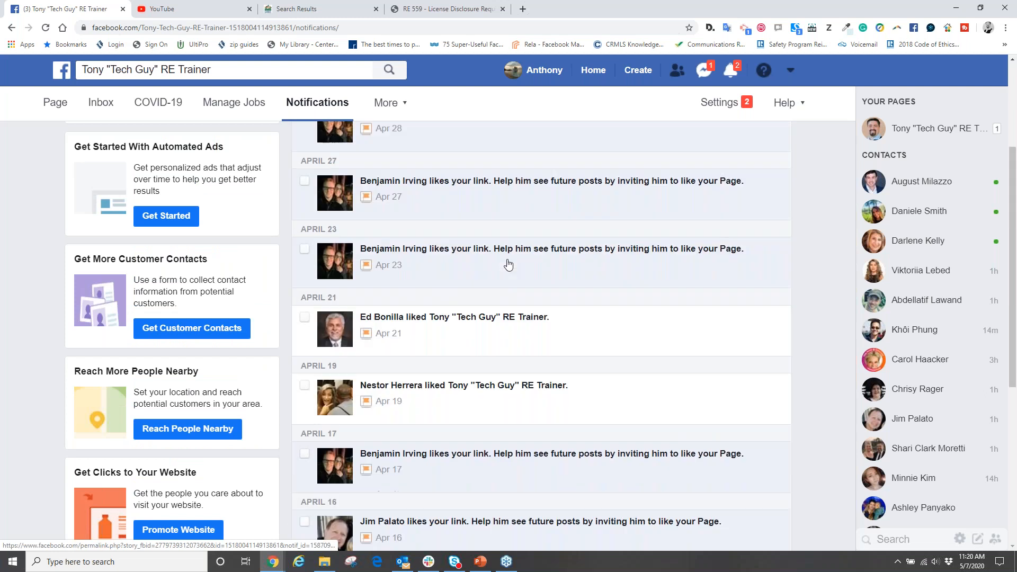
pyautogui.scroll(4, 508, 264)
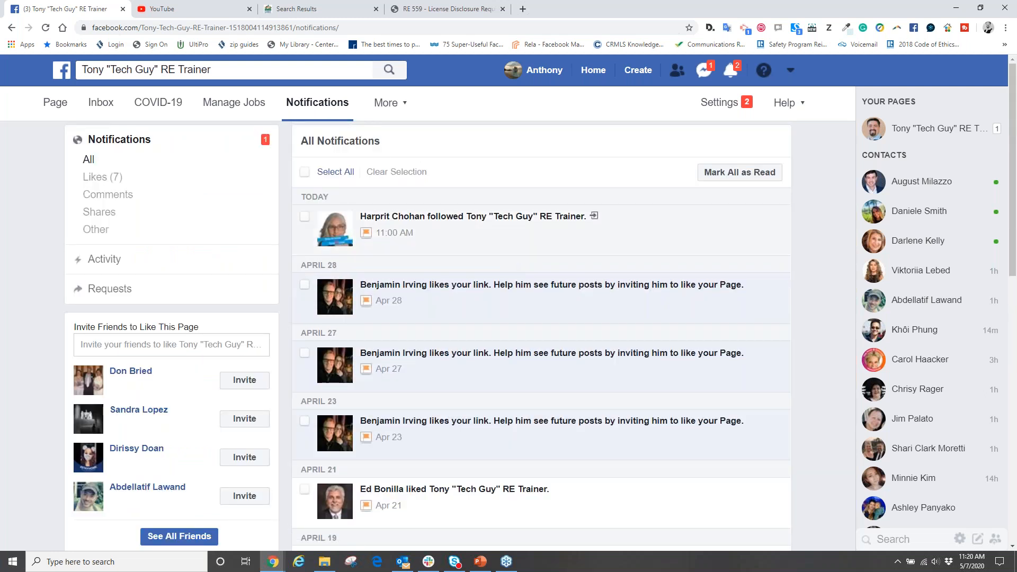
# - Return to the Page, open Invite Friends from the Community section, browse the friends not yet invited, and close it without sending invites
pyautogui.click(53, 103)
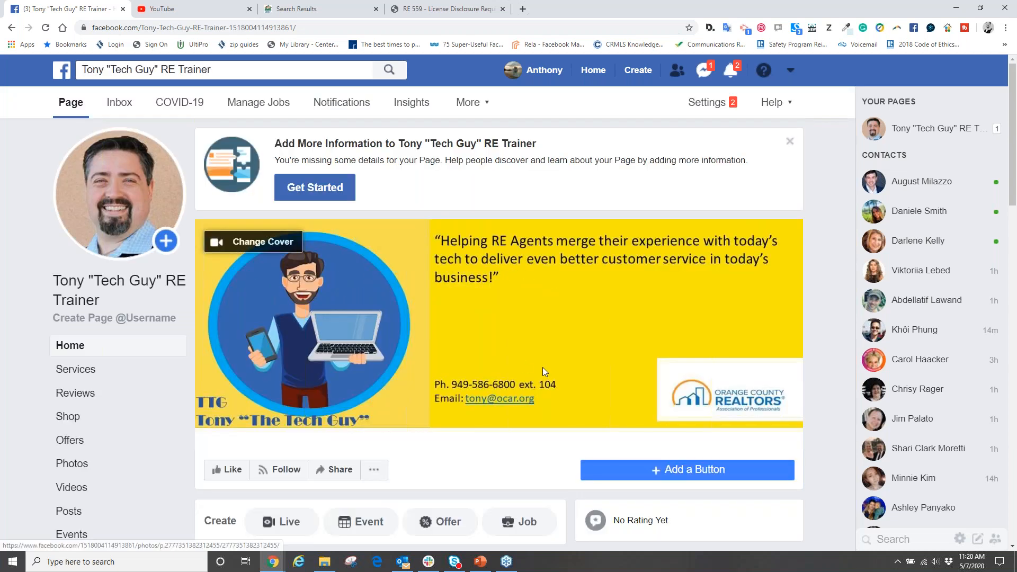
pyautogui.scroll(-7, 542, 367)
pyautogui.scroll(-12, 671, 345)
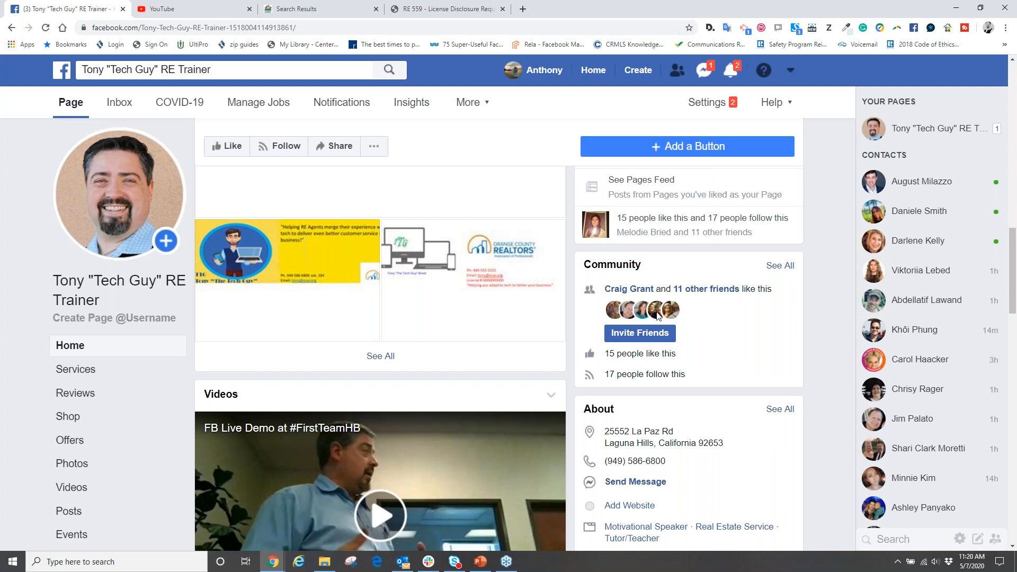
pyautogui.click(636, 338)
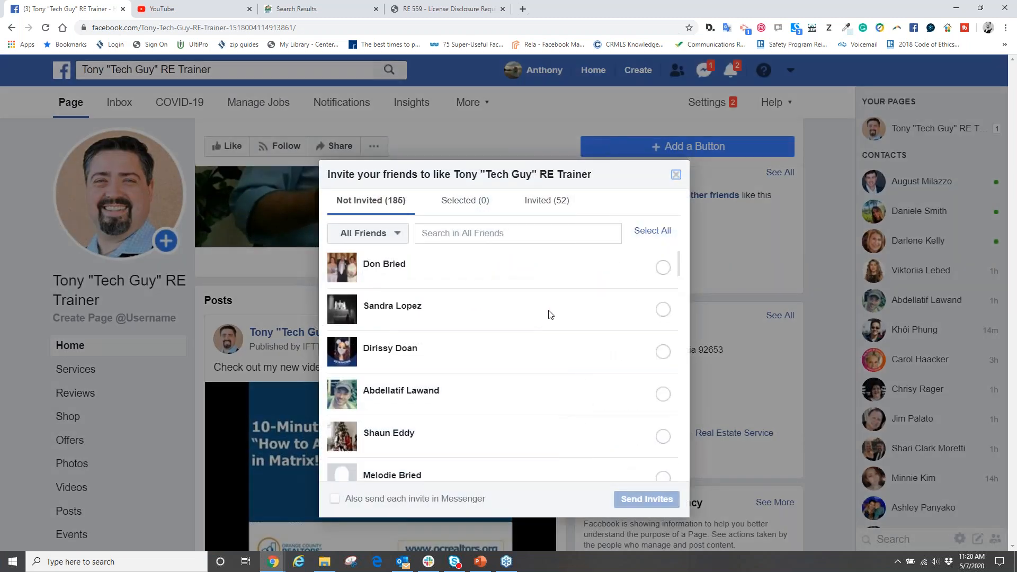
pyautogui.scroll(-4, 588, 355)
pyautogui.scroll(-8, 592, 415)
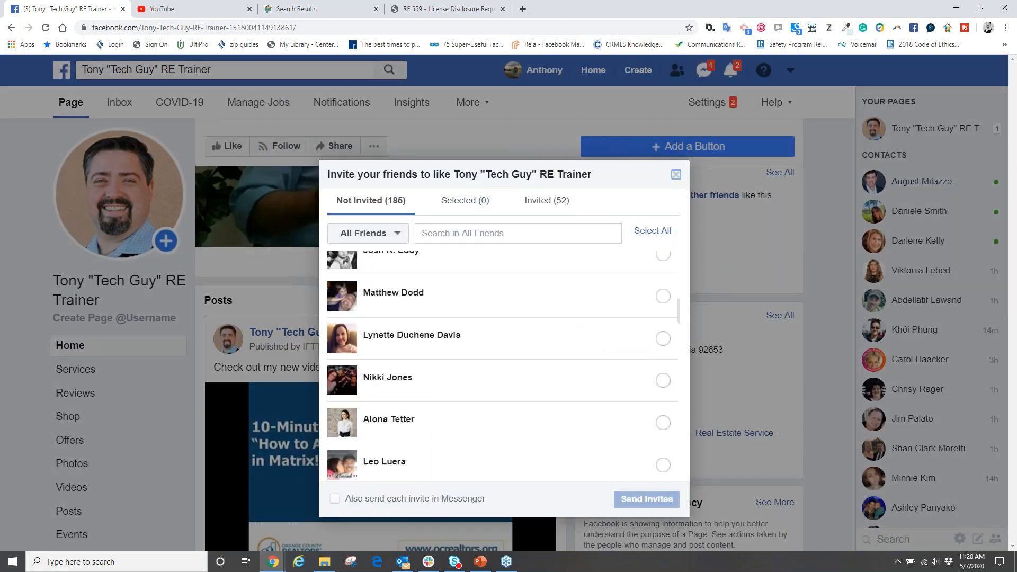
pyautogui.click(676, 175)
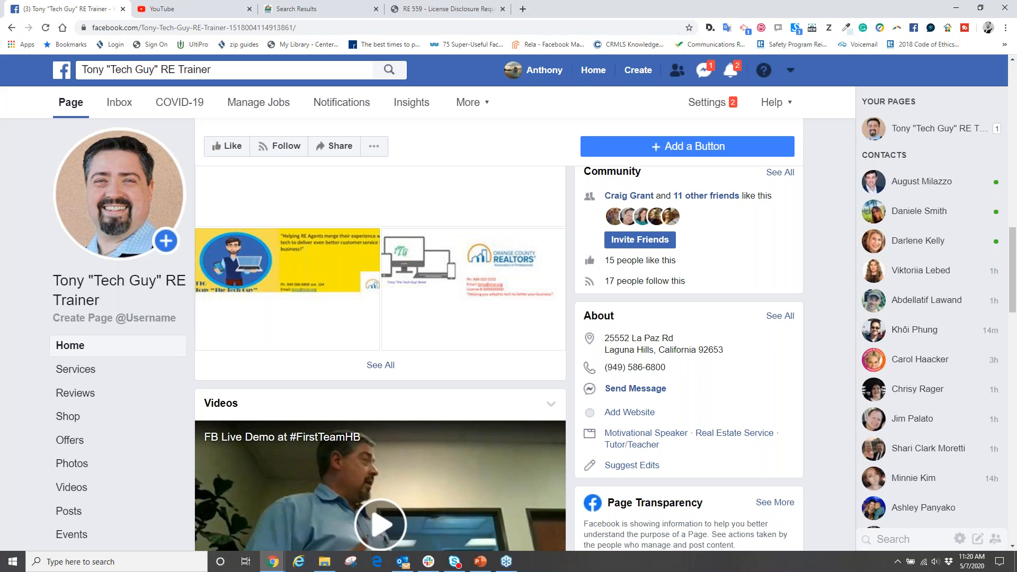
pyautogui.scroll(-3, 558, 78)
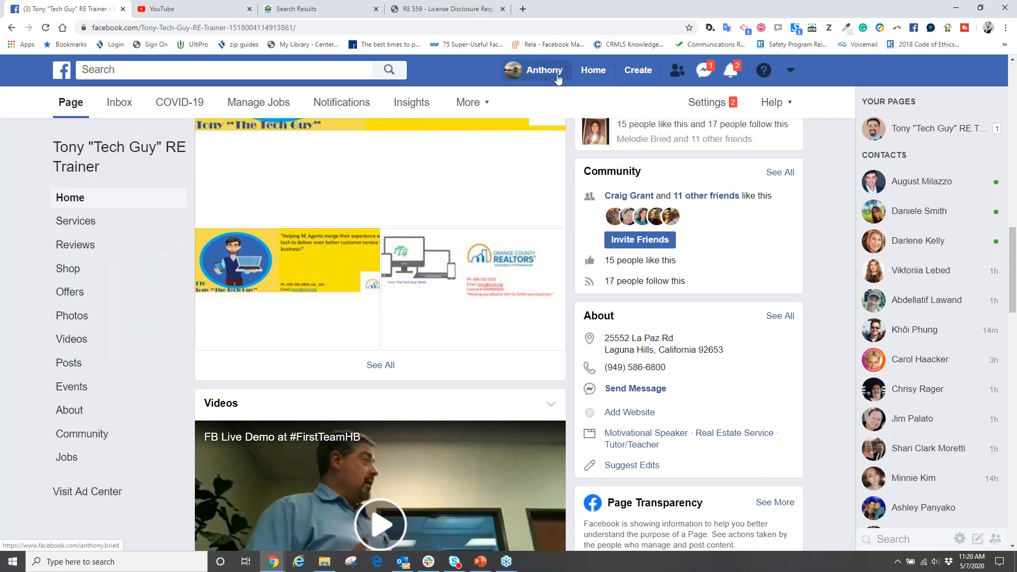
# - Open the personal profile's Friends section and look through the list of all friends
pyautogui.click(558, 78)
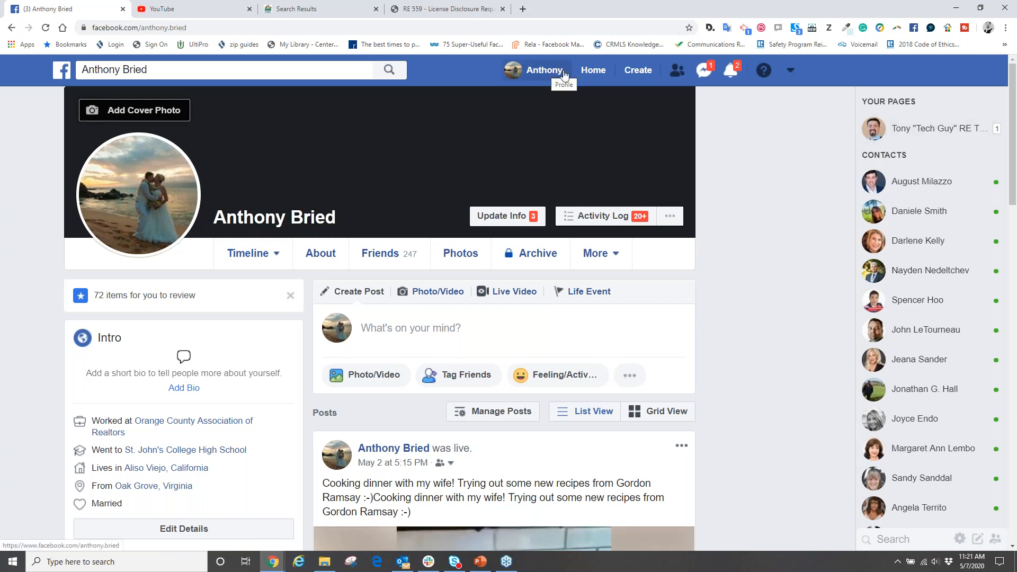
pyautogui.click(543, 74)
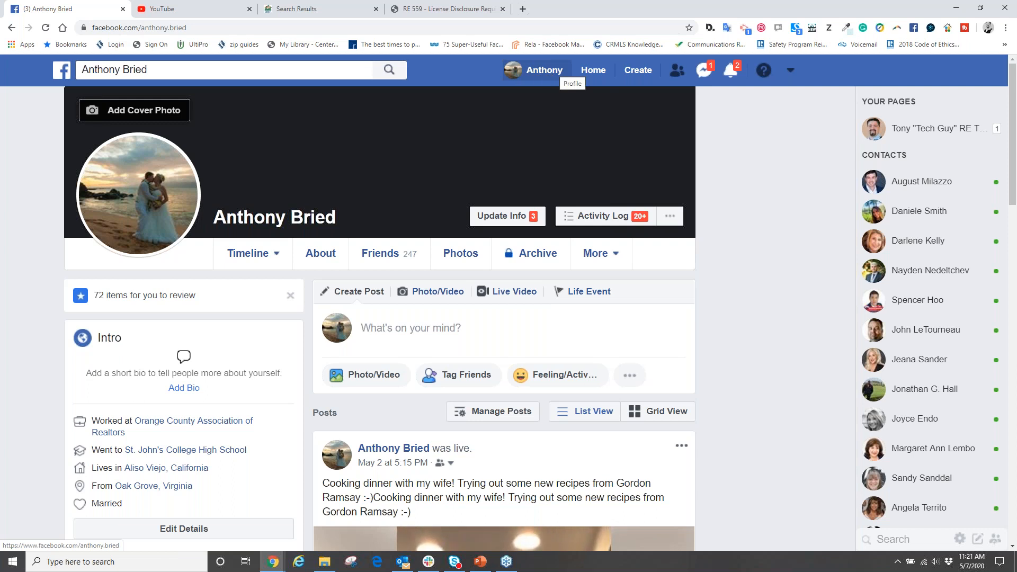
pyautogui.click(384, 255)
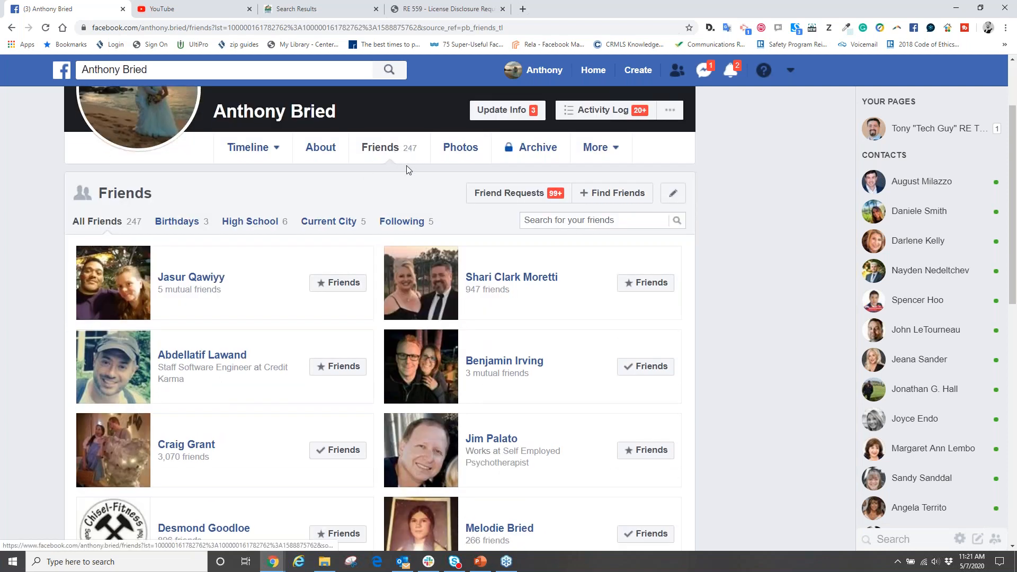
pyautogui.scroll(-5, 335, 282)
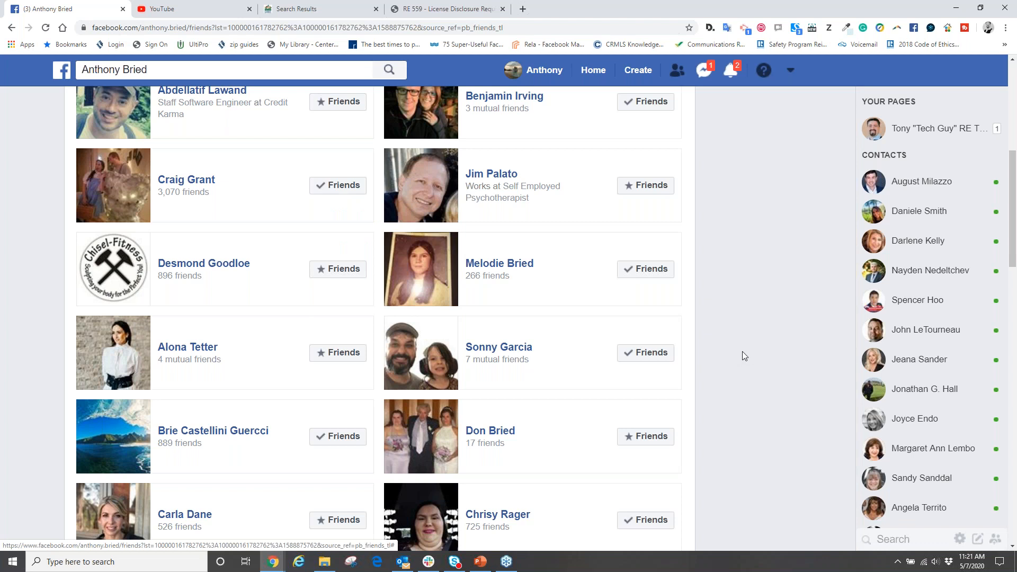
pyautogui.scroll(-9, 736, 350)
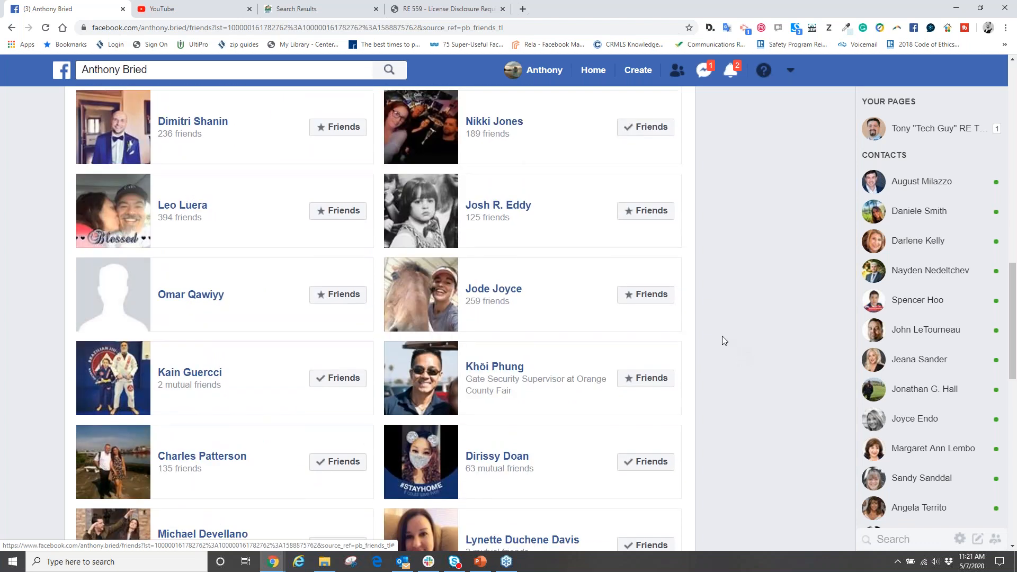
pyautogui.scroll(-6, 723, 338)
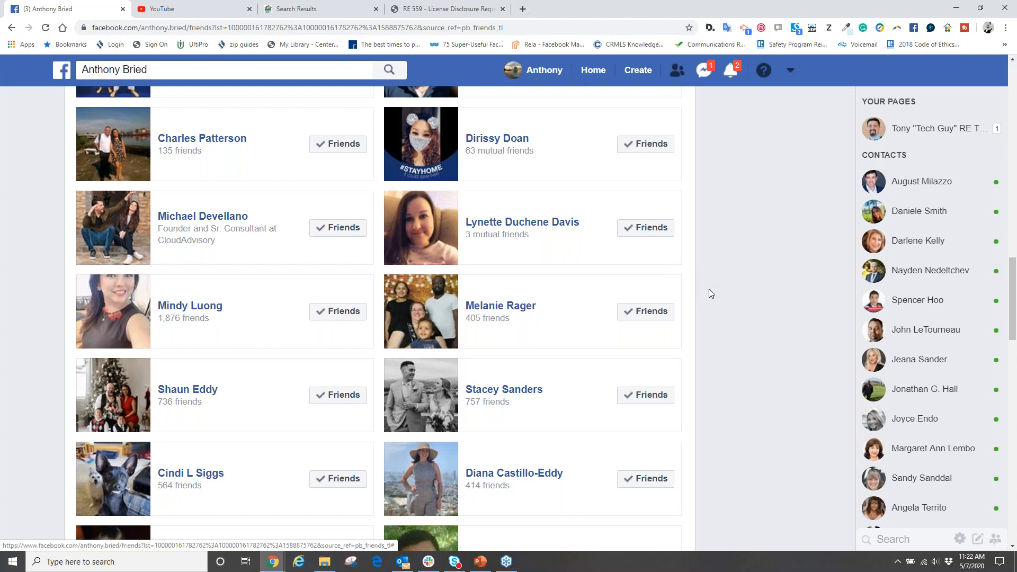
pyautogui.scroll(4, 710, 294)
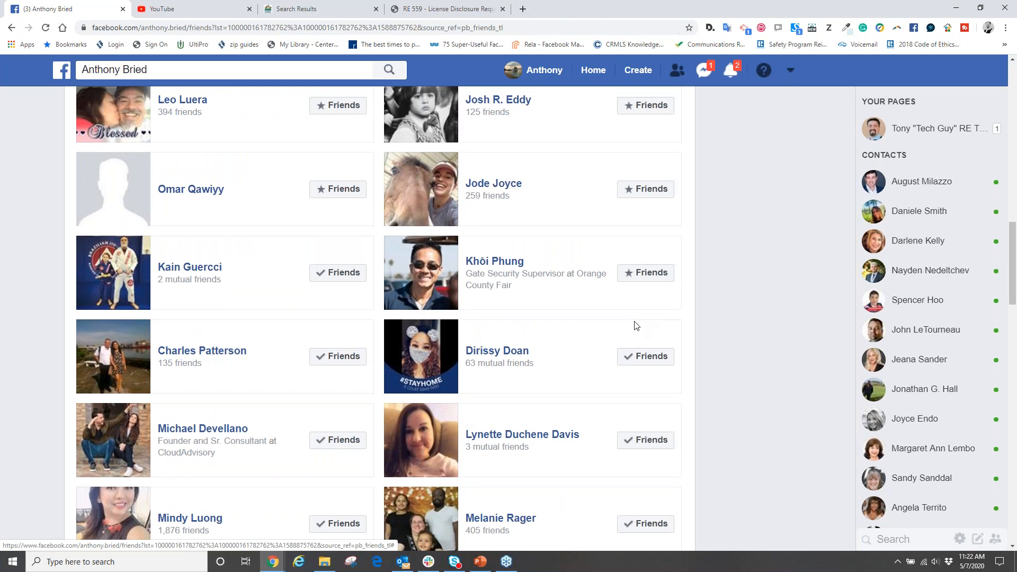
pyautogui.scroll(15, 636, 325)
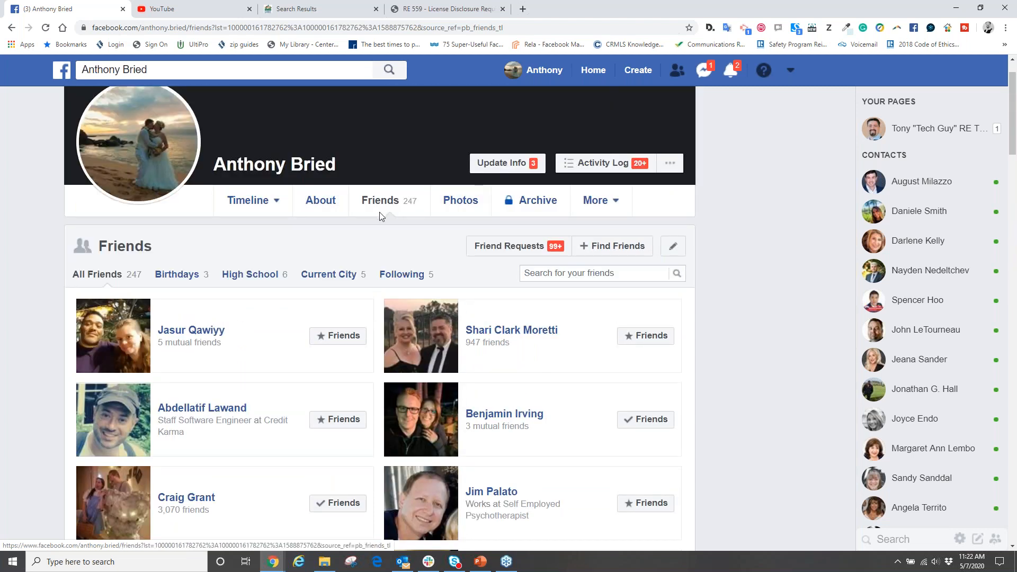
pyautogui.scroll(-15, 564, 379)
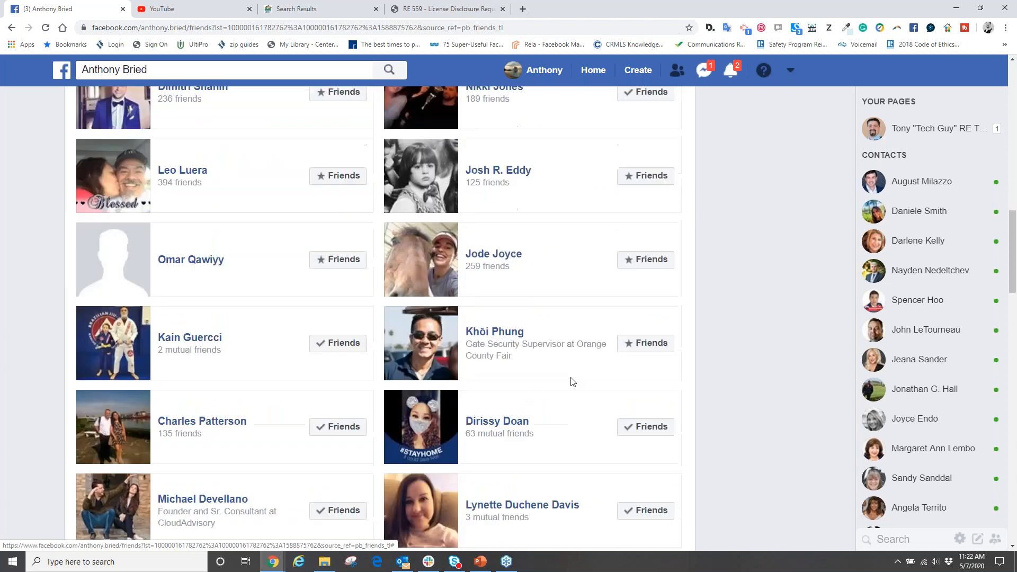
pyautogui.scroll(-4, 570, 375)
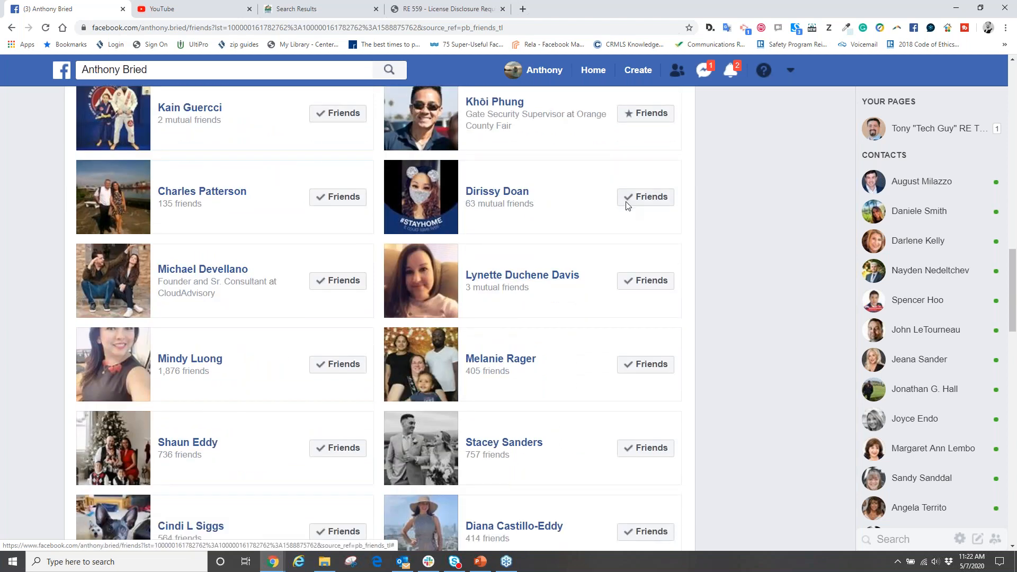
pyautogui.moveTo(652, 203)
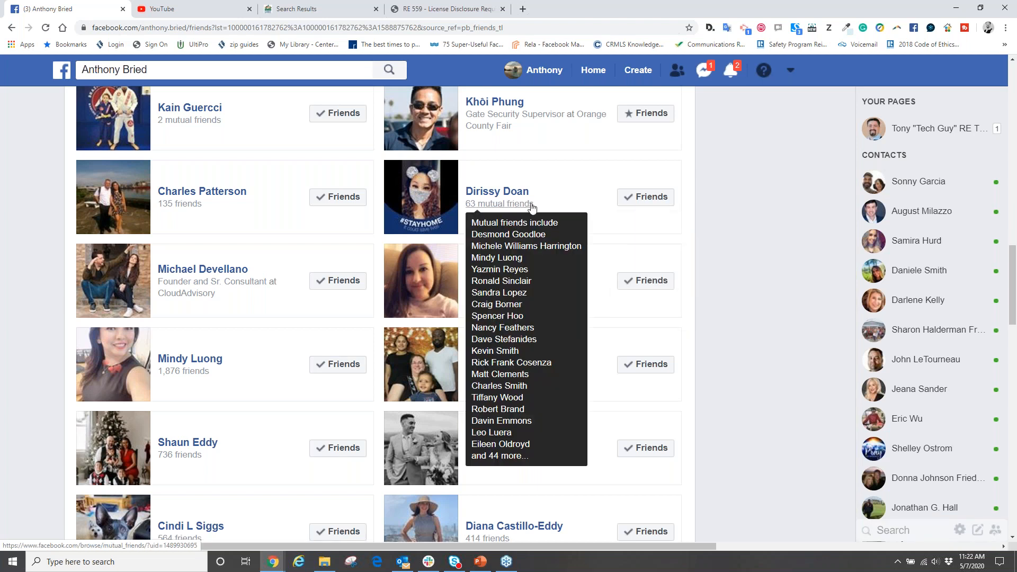
pyautogui.click(659, 280)
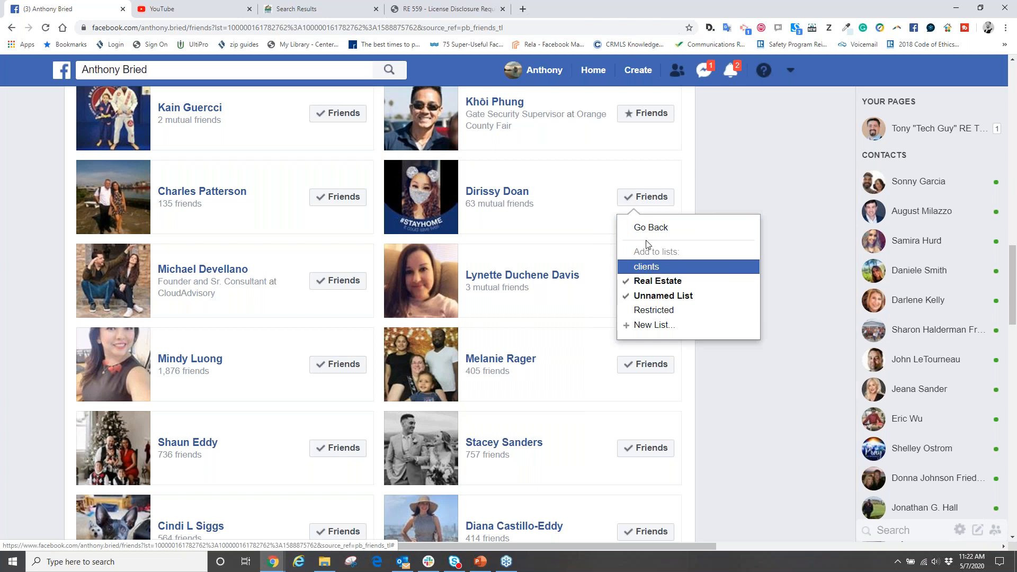
pyautogui.click(644, 326)
pyautogui.write('client')
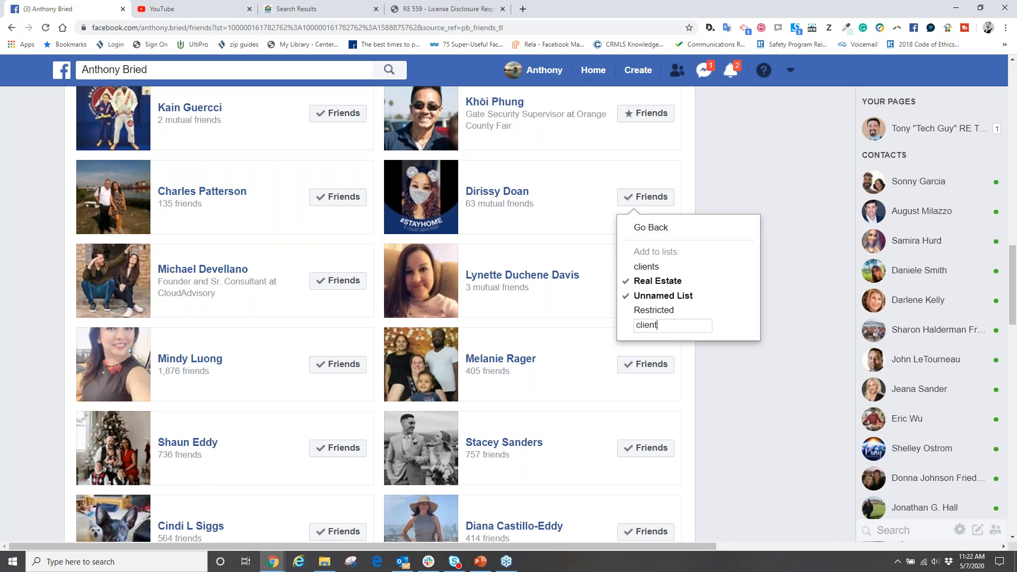
pyautogui.click(597, 239)
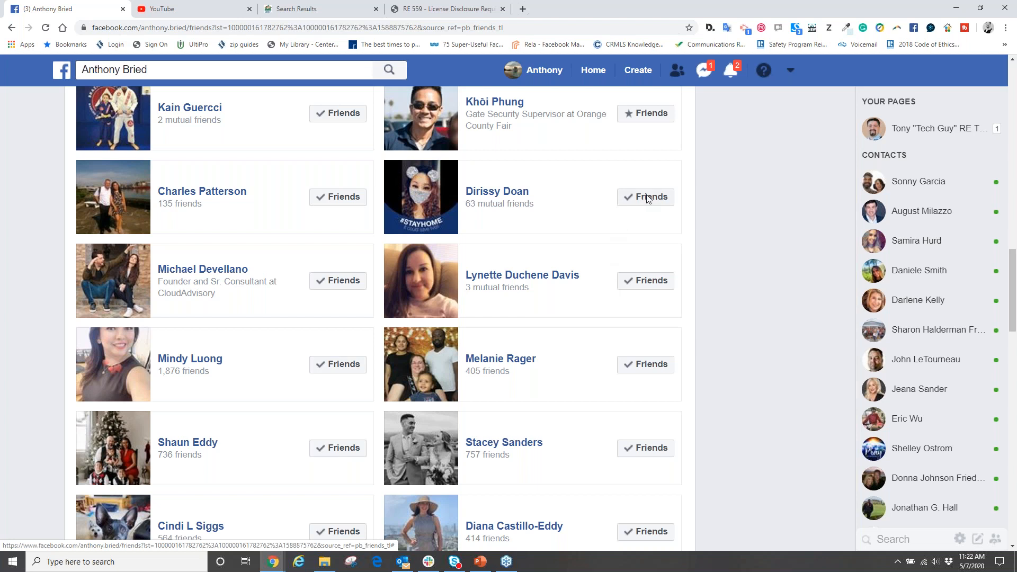
# - Add the friend with 63 mutual friends to the clients list
pyautogui.moveTo(644, 199)
pyautogui.click(671, 328)
pyautogui.moveTo(645, 198)
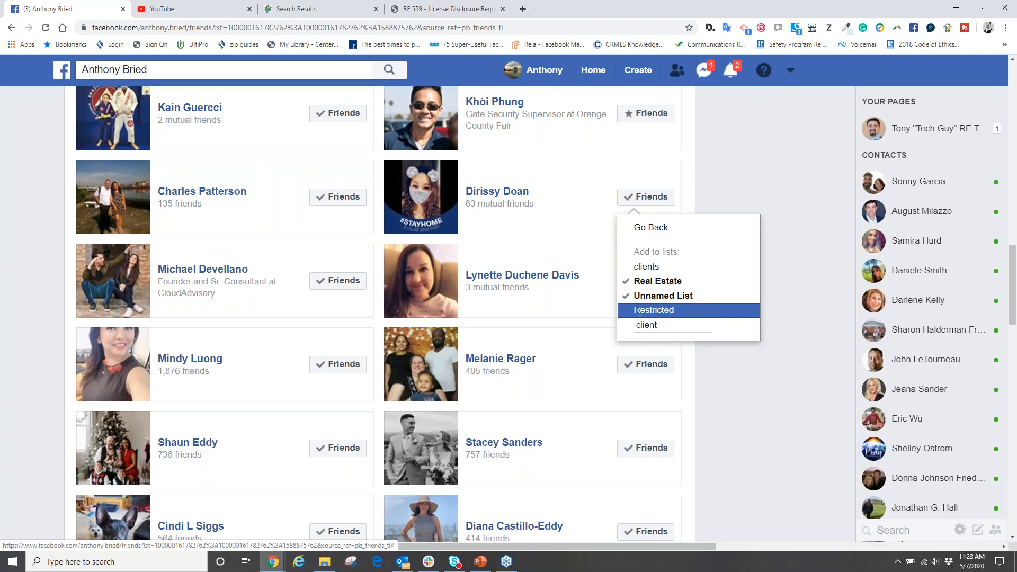
pyautogui.click(640, 266)
pyautogui.click(638, 282)
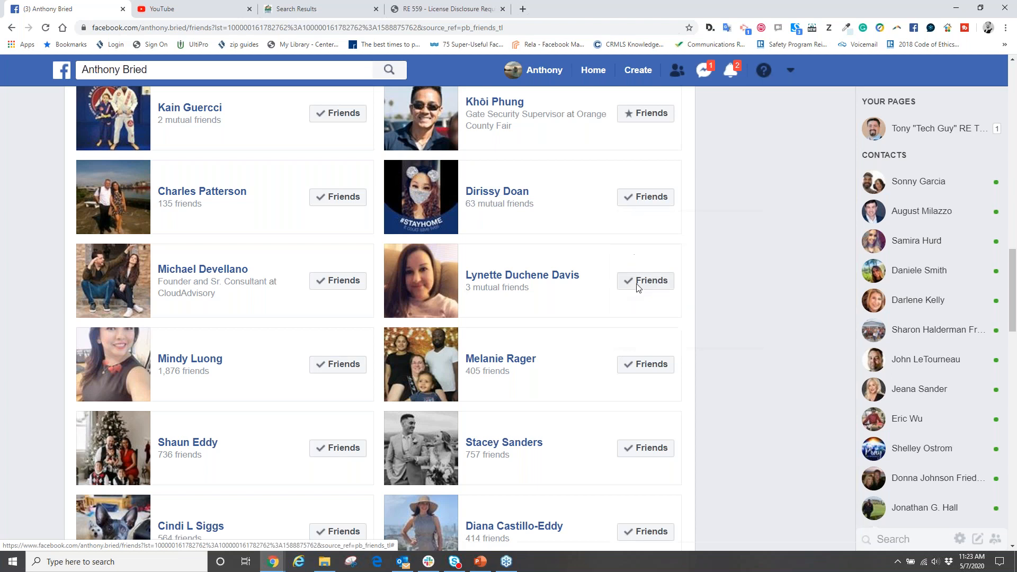
# - Create a new friend list named buyer for the same friend and check which lists the friend belongs to
pyautogui.click(628, 194)
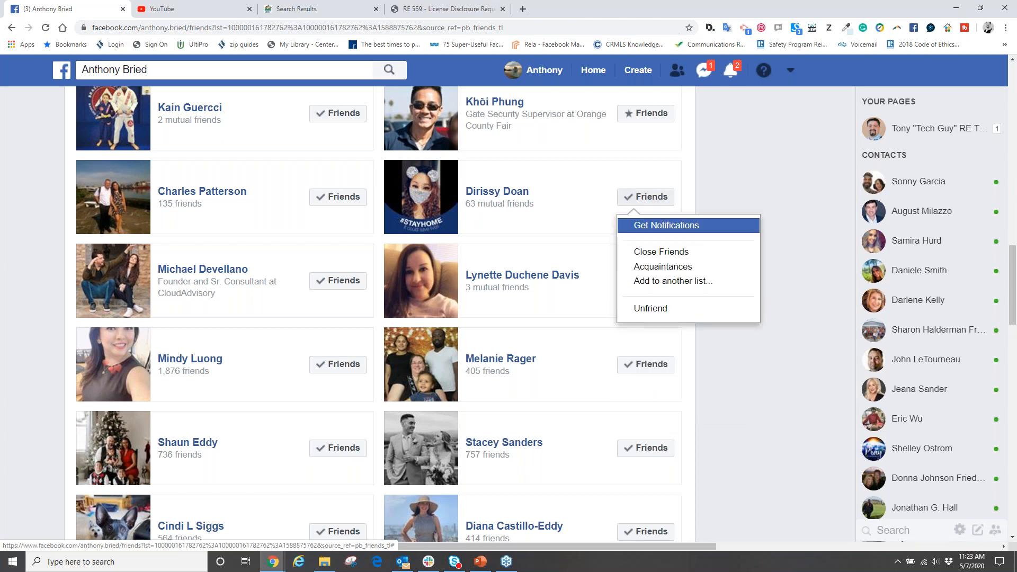
pyautogui.click(654, 285)
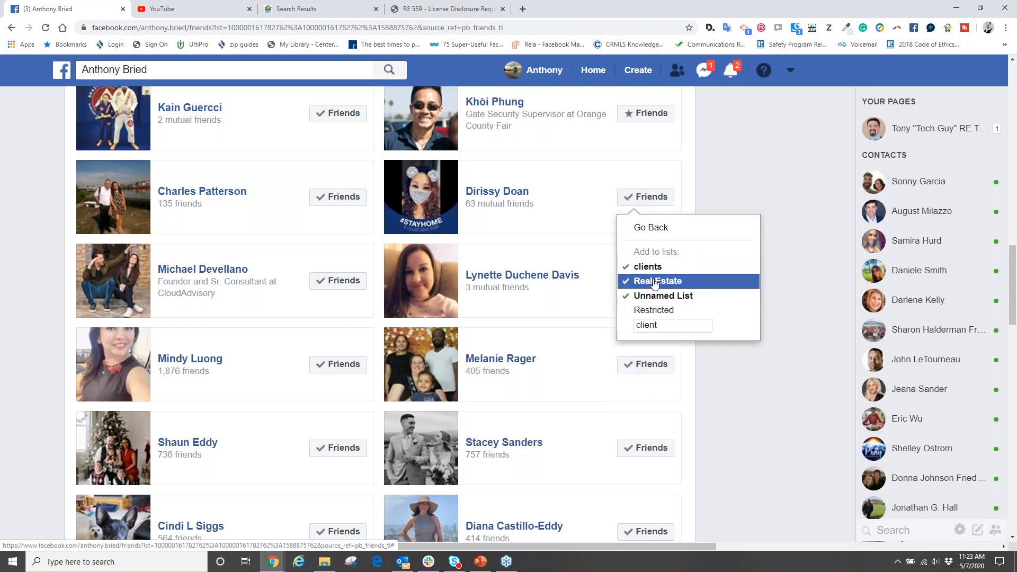
pyautogui.moveTo(662, 324); pyautogui.dragTo(636, 324)
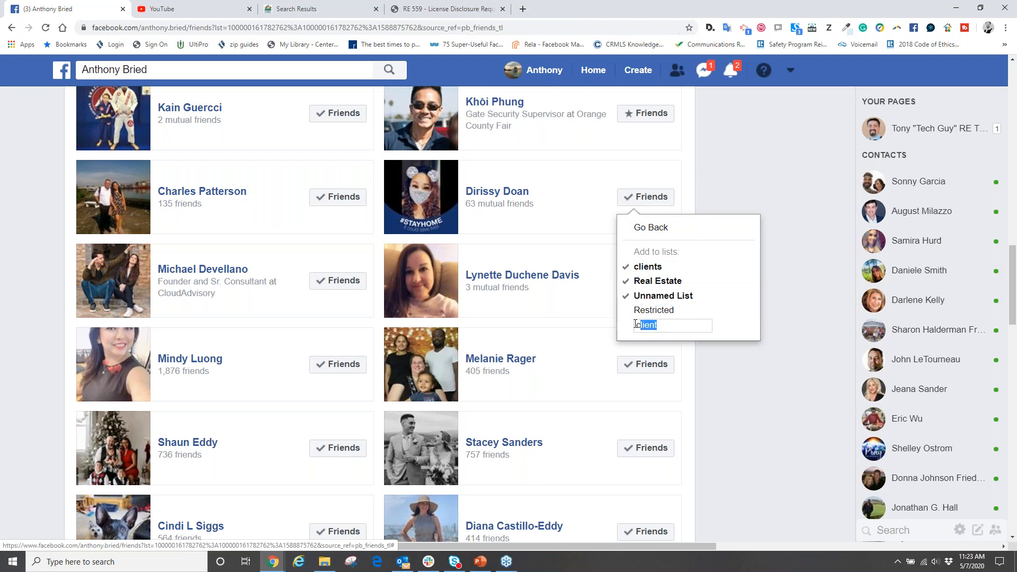
pyautogui.write('buyer')
pyautogui.press('Return')
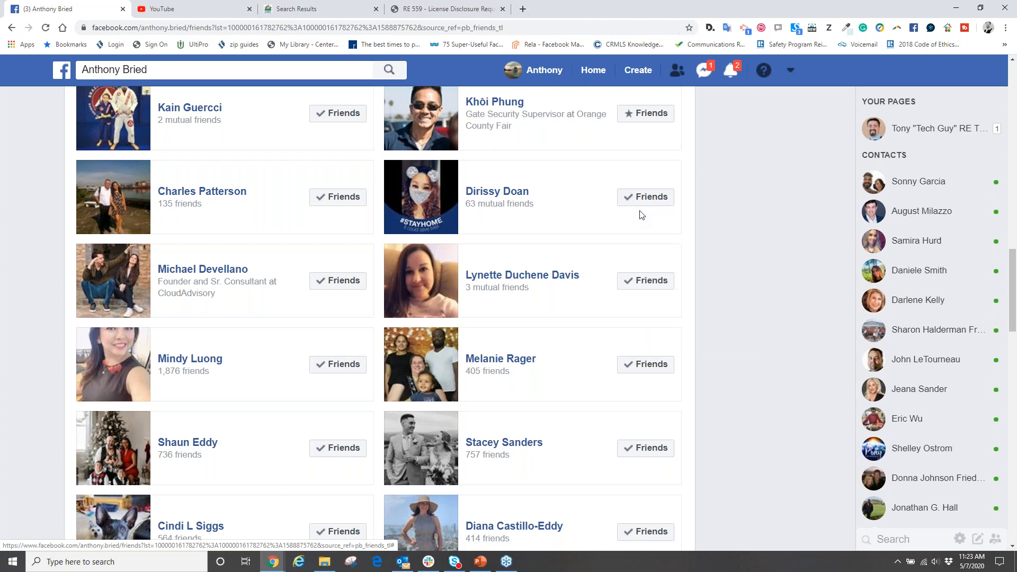
pyautogui.moveTo(643, 197)
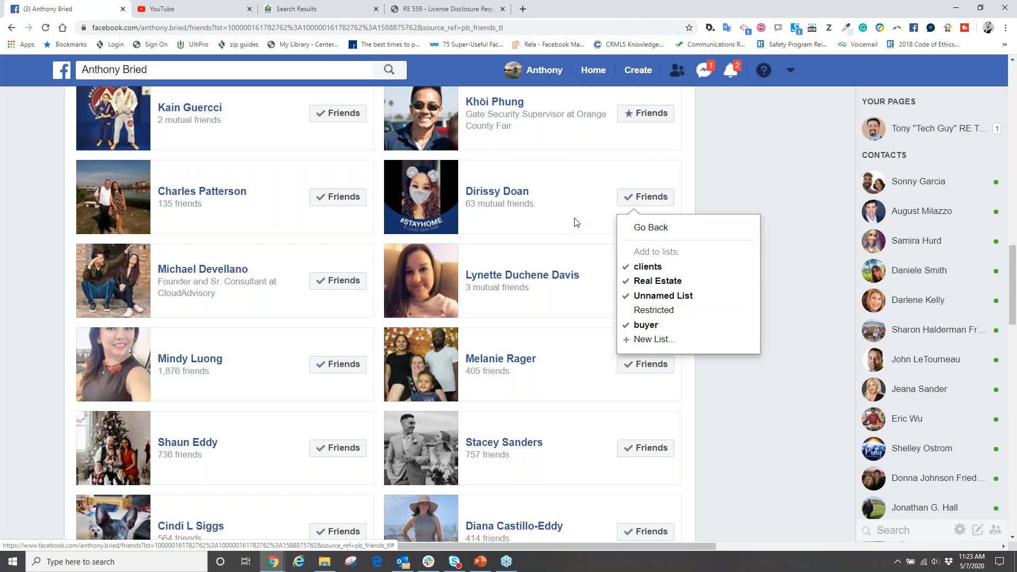
pyautogui.moveTo(623, 224)
# - Leave the Friends list and open the Home news feed
pyautogui.scroll(-10, 558, 288)
pyautogui.scroll(15, 560, 289)
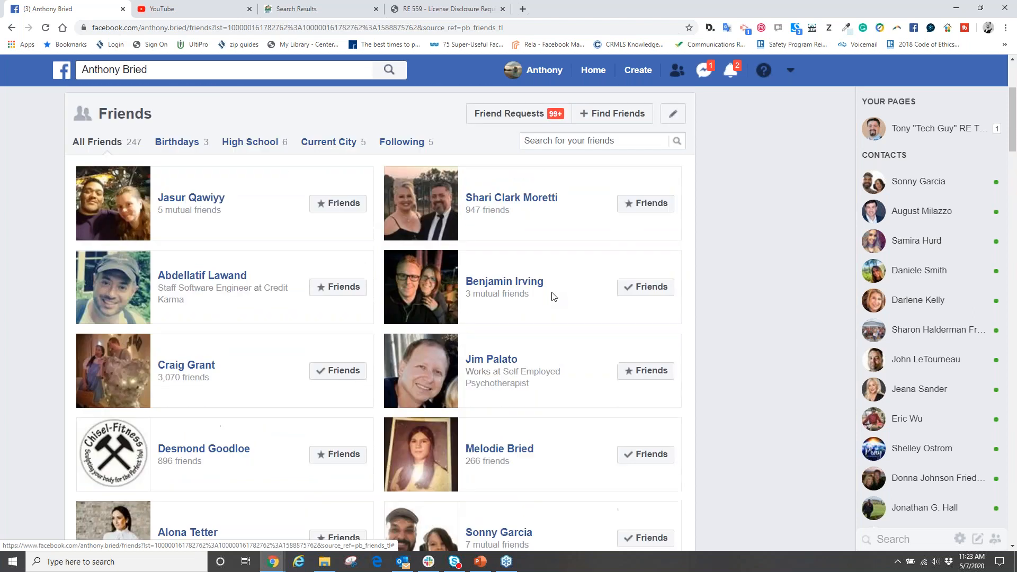
pyautogui.scroll(4, 552, 296)
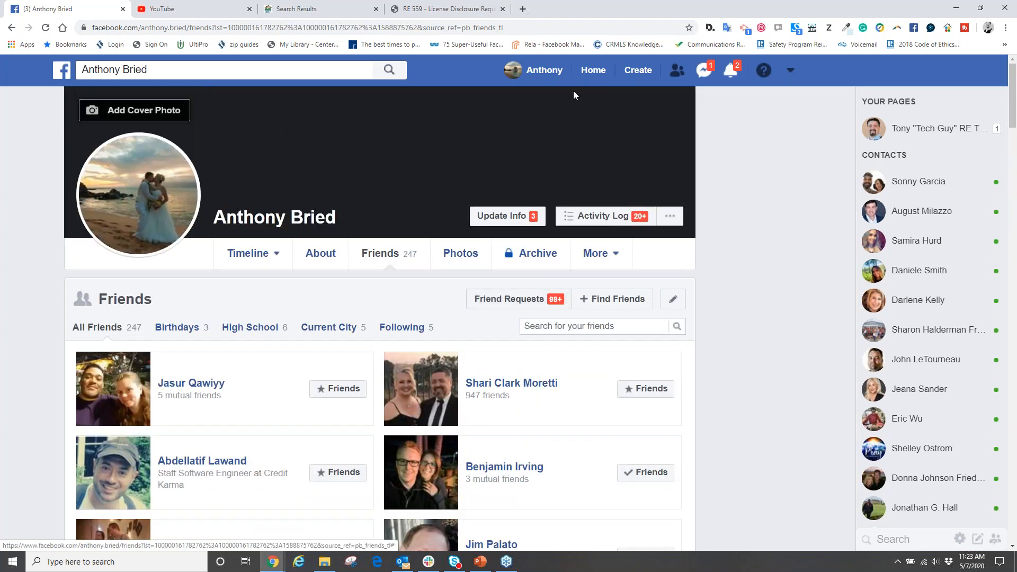
pyautogui.click(593, 73)
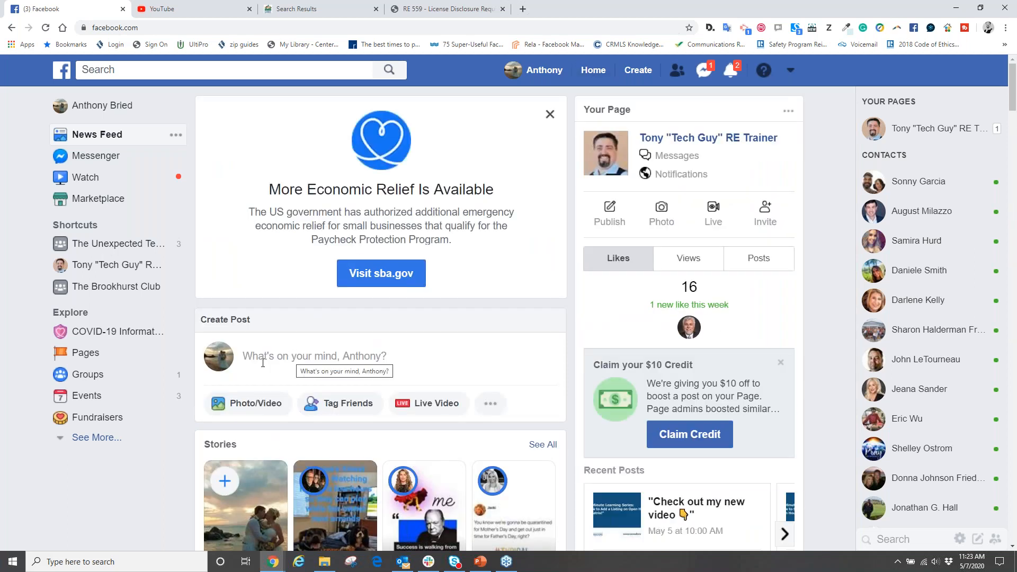
# - Start a new personal post and review all the News Feed audience options, keeping Friends selected
pyautogui.click(270, 363)
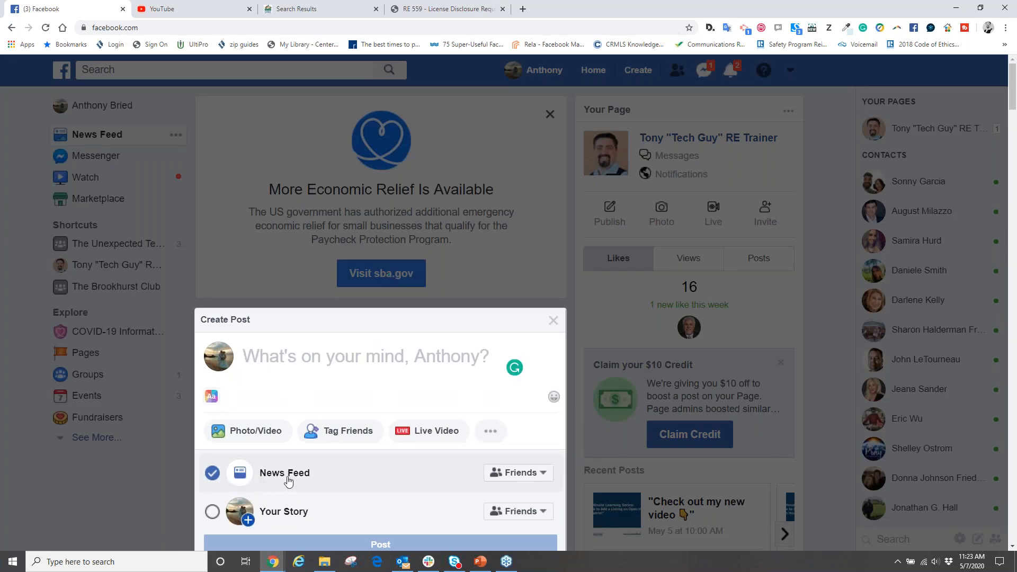
pyautogui.click(540, 472)
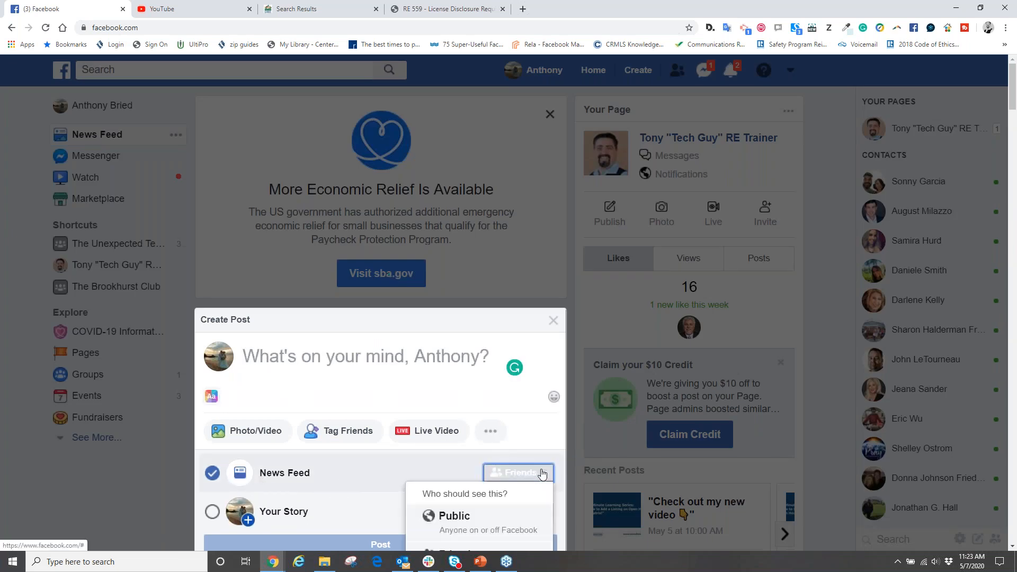
pyautogui.scroll(-4, 541, 472)
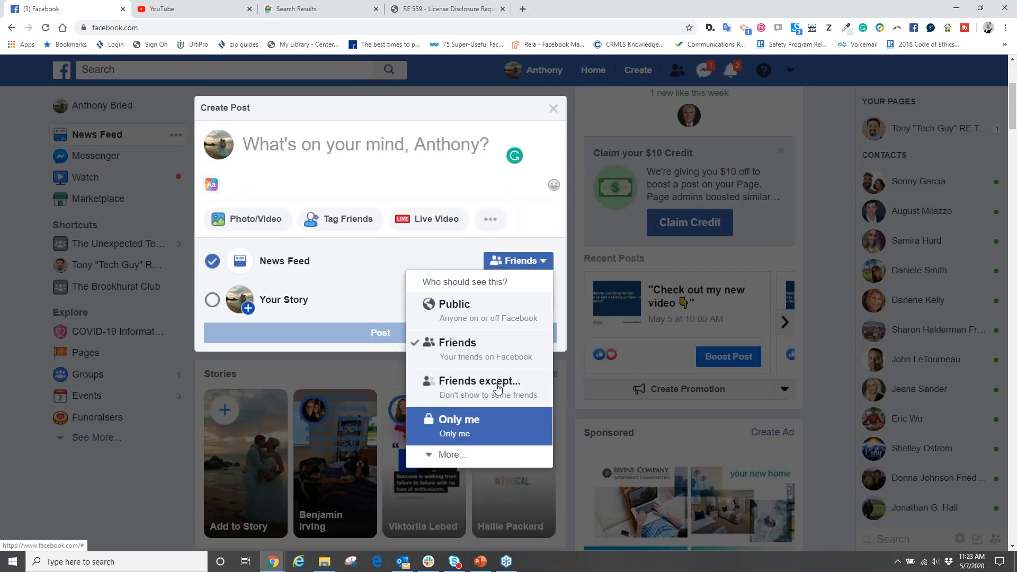
pyautogui.click(466, 455)
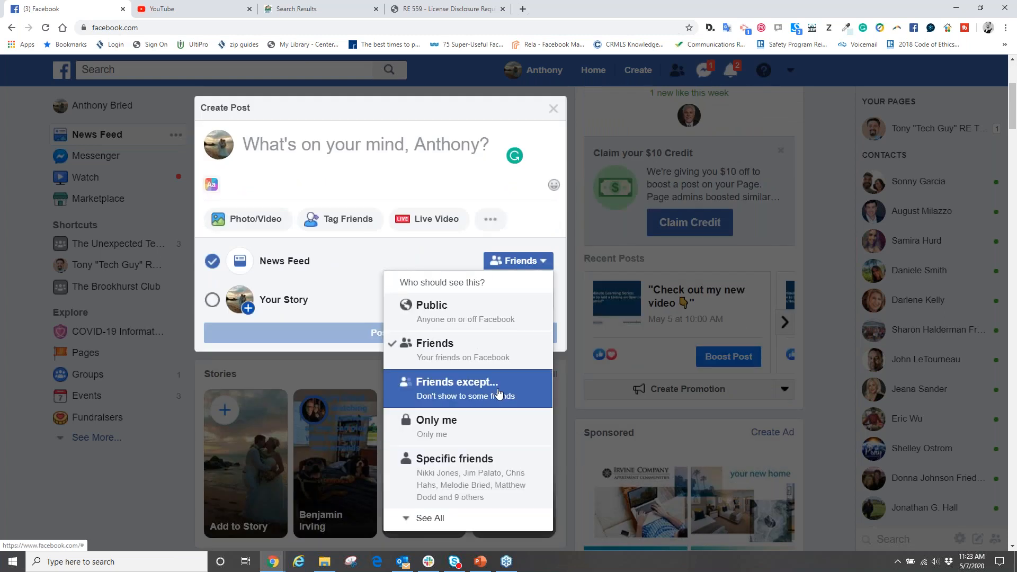
pyautogui.scroll(-2, 496, 394)
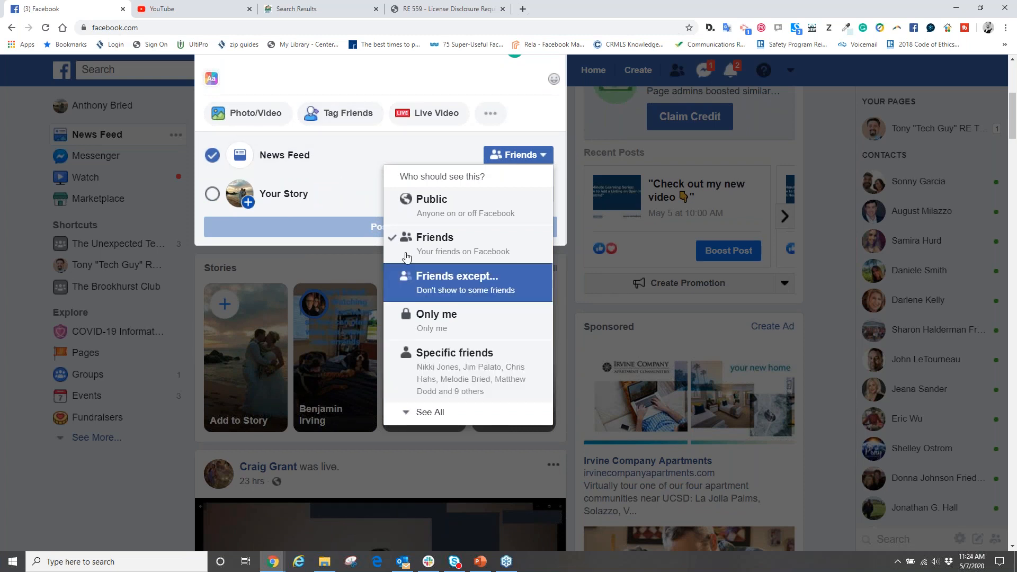
pyautogui.click(433, 247)
# - Set the post's News Feed audience to friends except the clients list, and close the post composer without publishing
pyautogui.click(517, 154)
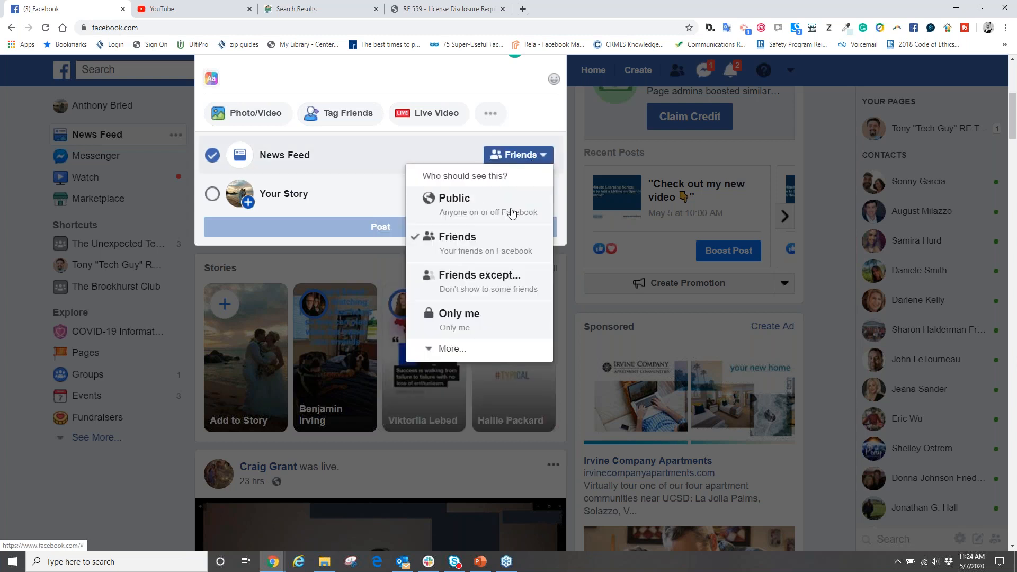
pyautogui.click(475, 279)
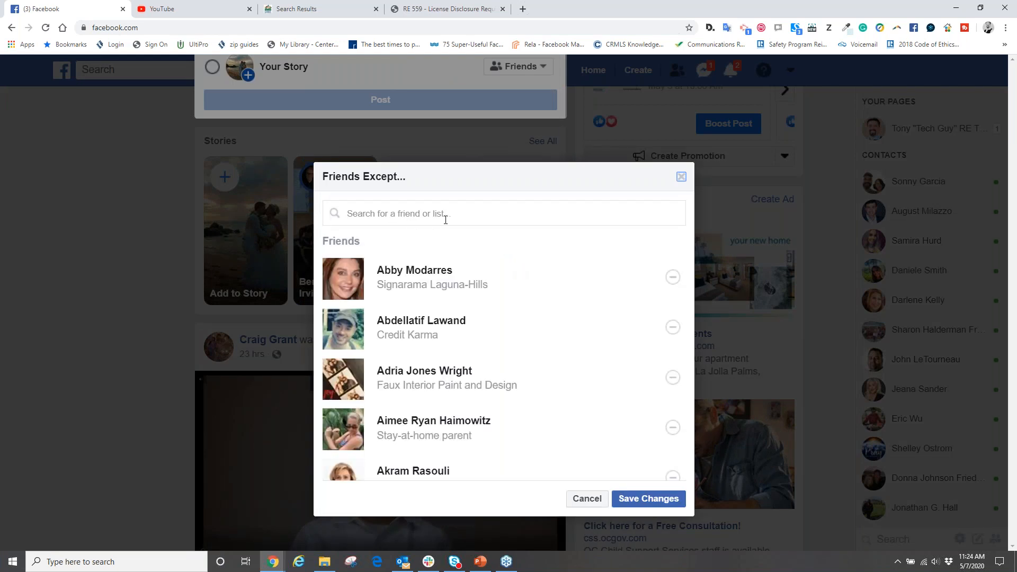
pyautogui.click(398, 211)
pyautogui.write('client')
pyautogui.click(399, 281)
pyautogui.click(646, 499)
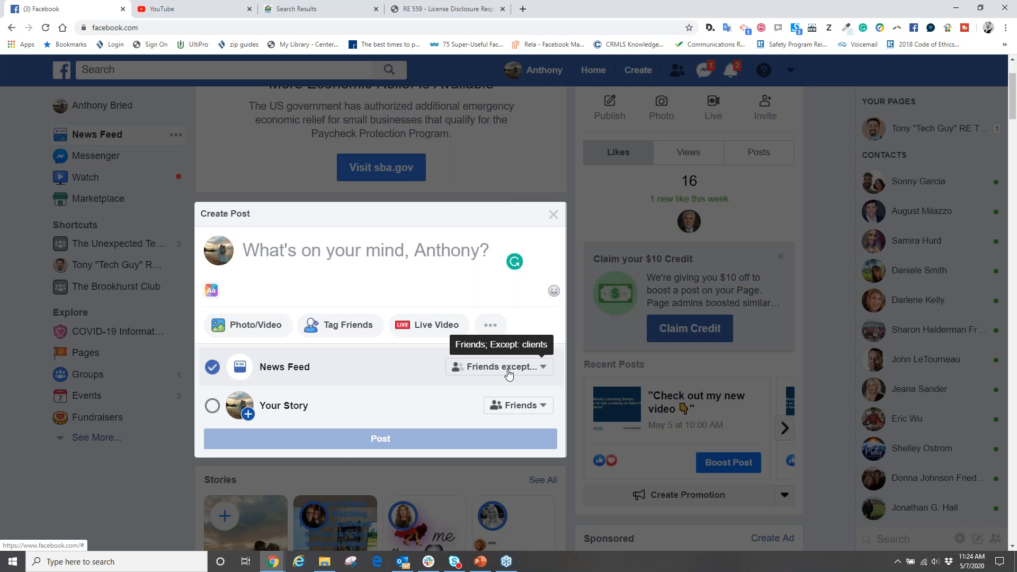
pyautogui.click(553, 214)
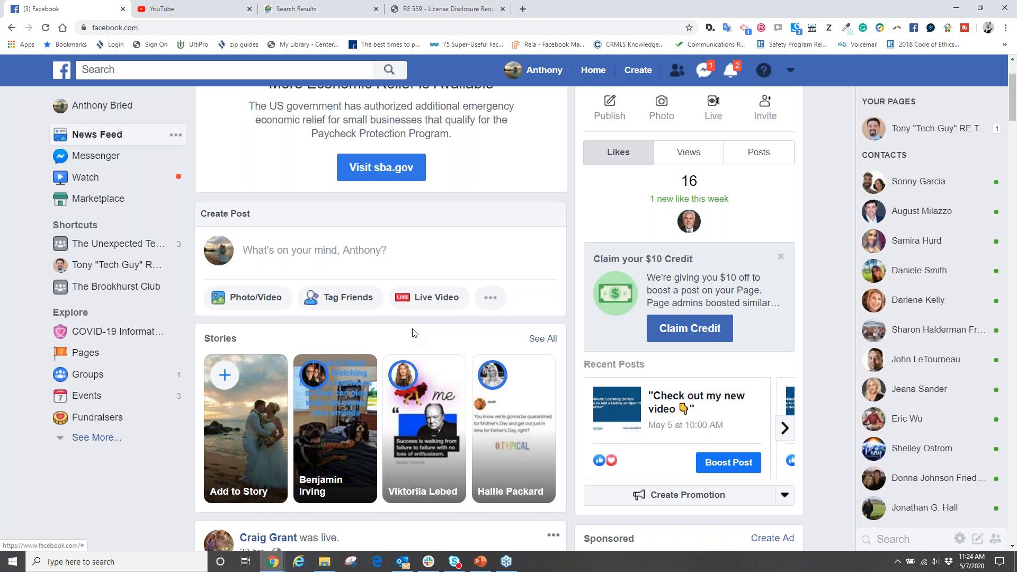
# - Open the business Page's timeline and show the sharing options for the May 5 video post
pyautogui.click(925, 130)
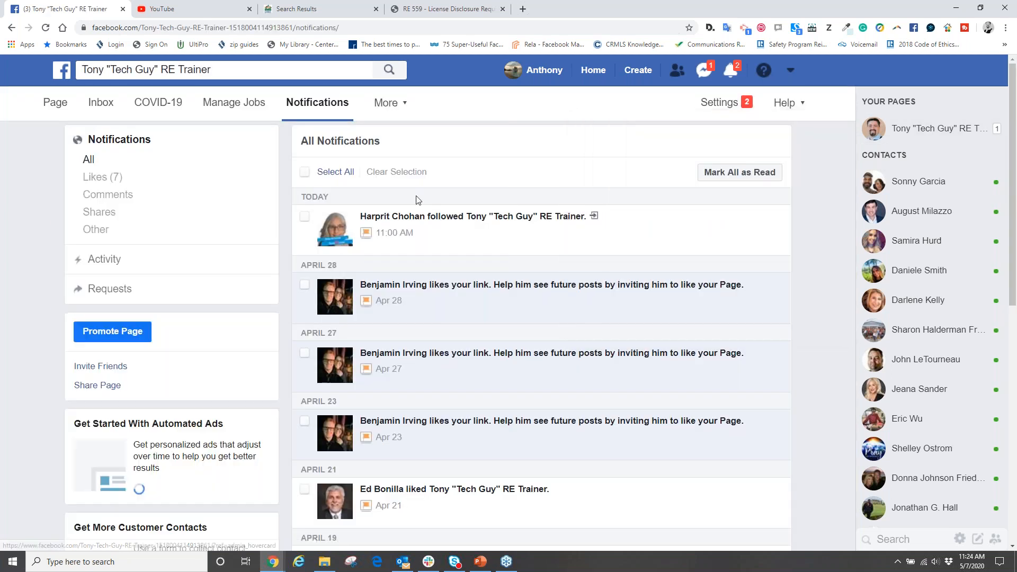
pyautogui.click(48, 108)
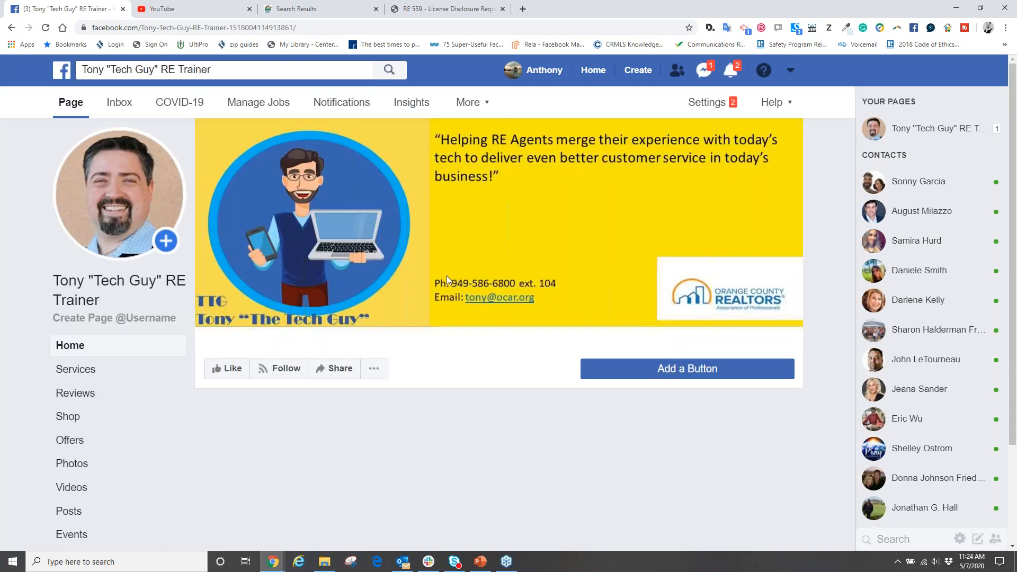
pyautogui.scroll(-5, 446, 276)
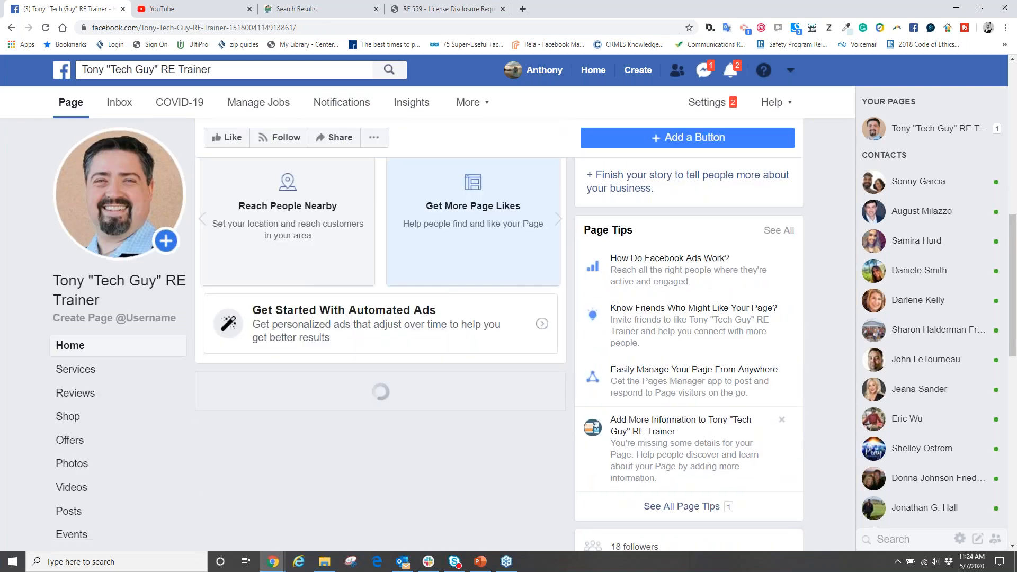
pyautogui.scroll(-6, 446, 275)
pyautogui.scroll(-1, 447, 275)
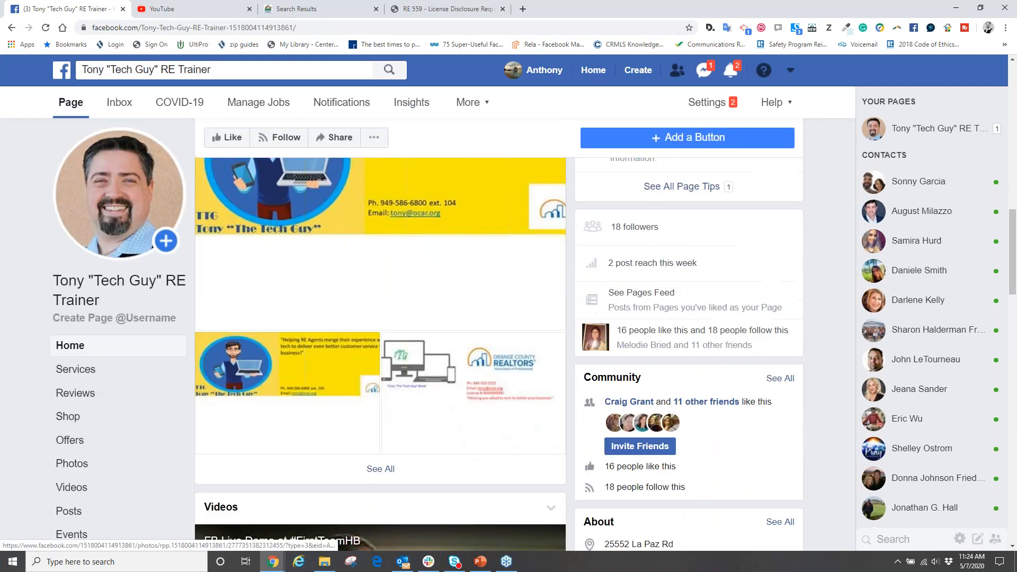
pyautogui.scroll(-6, 447, 281)
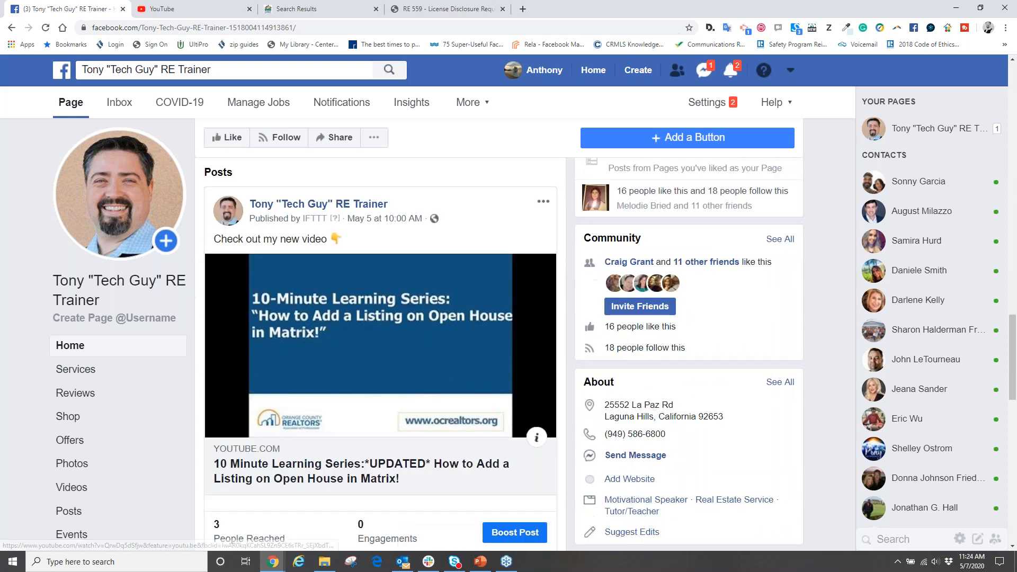
pyautogui.scroll(-2, 380, 344)
pyautogui.click(458, 442)
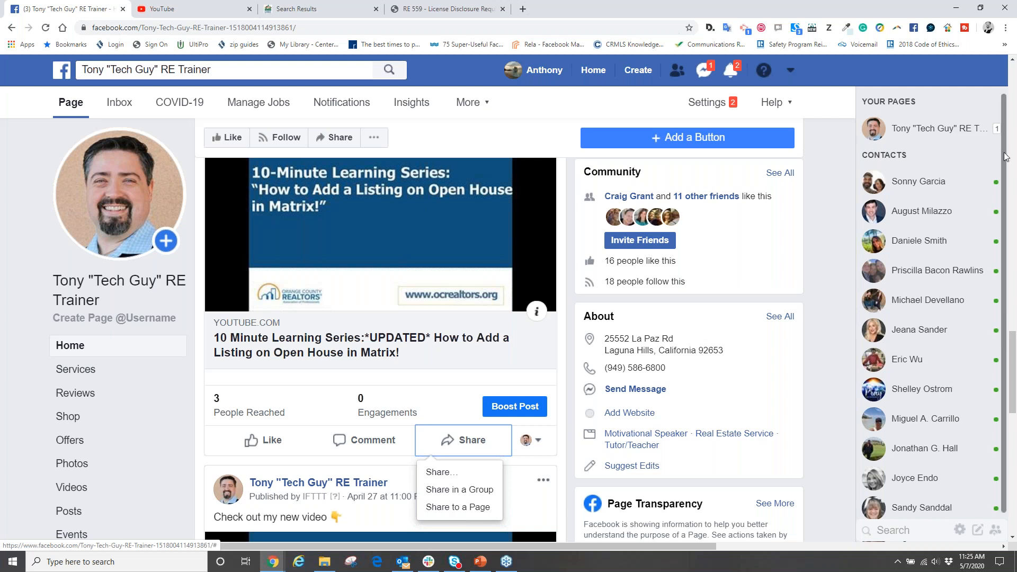
pyautogui.click(1007, 175)
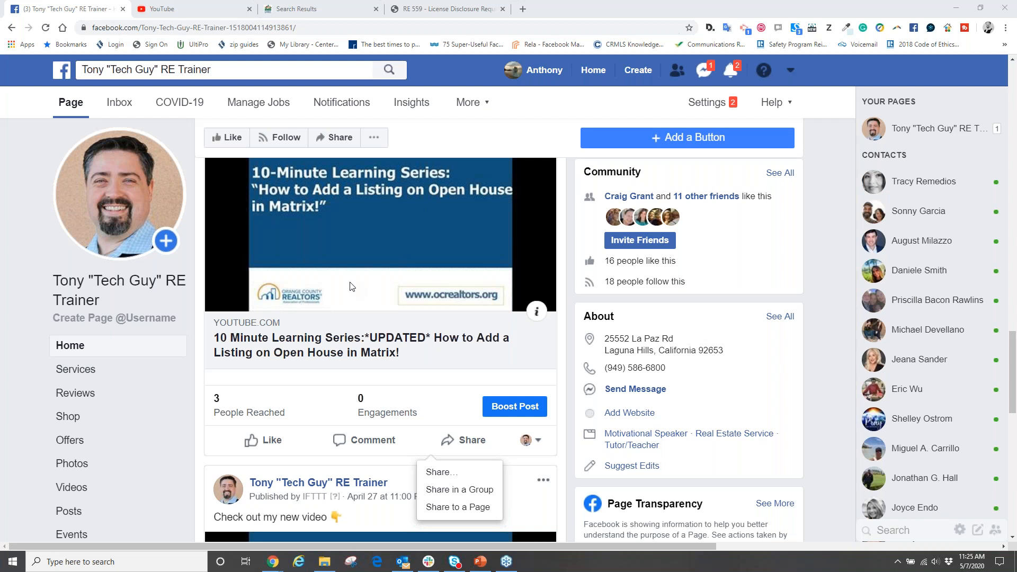
# - Return to the Home news feed and open the Friend Lists overview
pyautogui.click(593, 70)
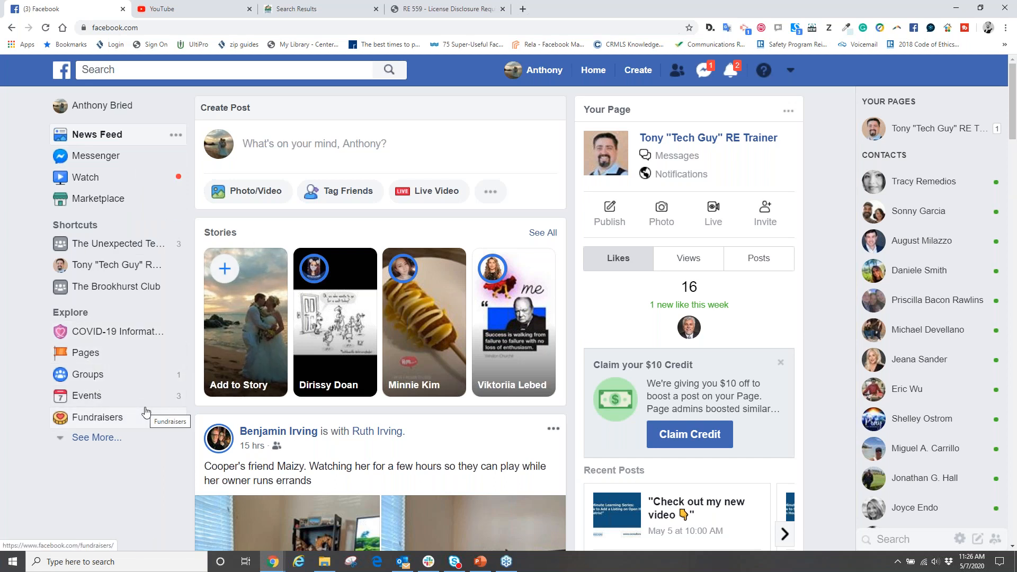
pyautogui.scroll(-2, 146, 413)
pyautogui.click(100, 437)
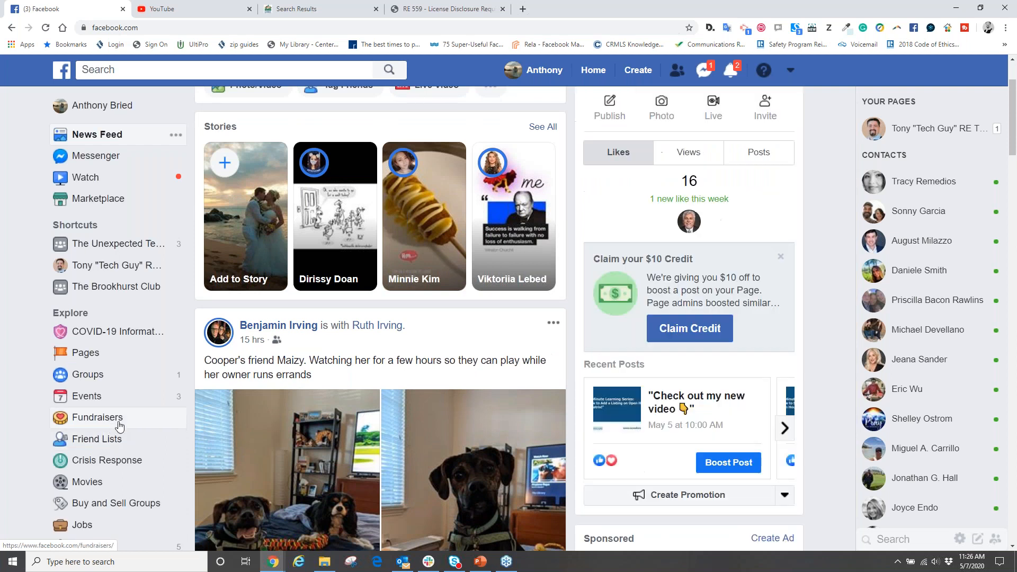
pyautogui.scroll(-1, 123, 425)
pyautogui.scroll(-2, 122, 425)
pyautogui.click(105, 332)
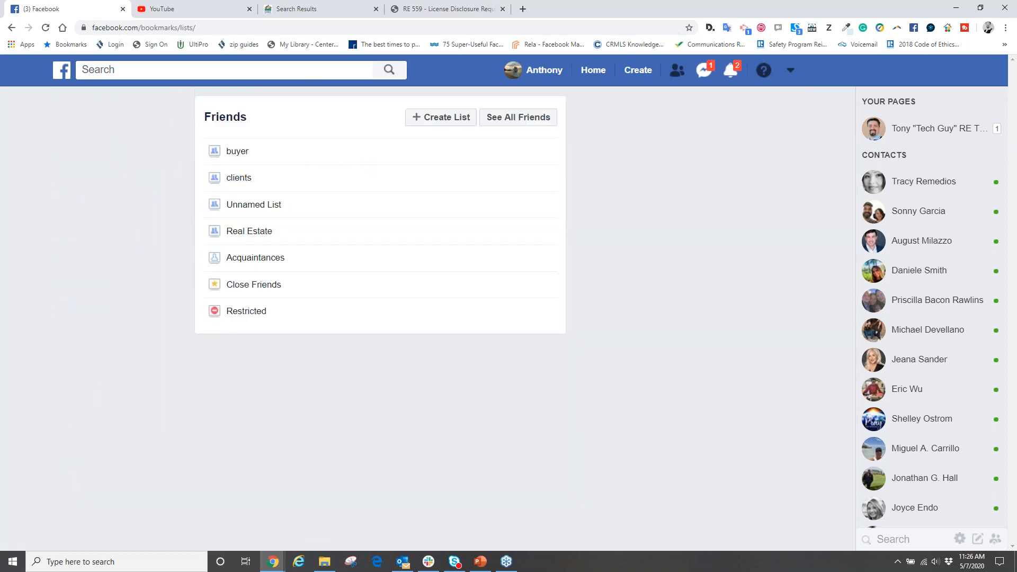
# - Open the clients list and look through the posts shared by the friends on it
pyautogui.click(227, 187)
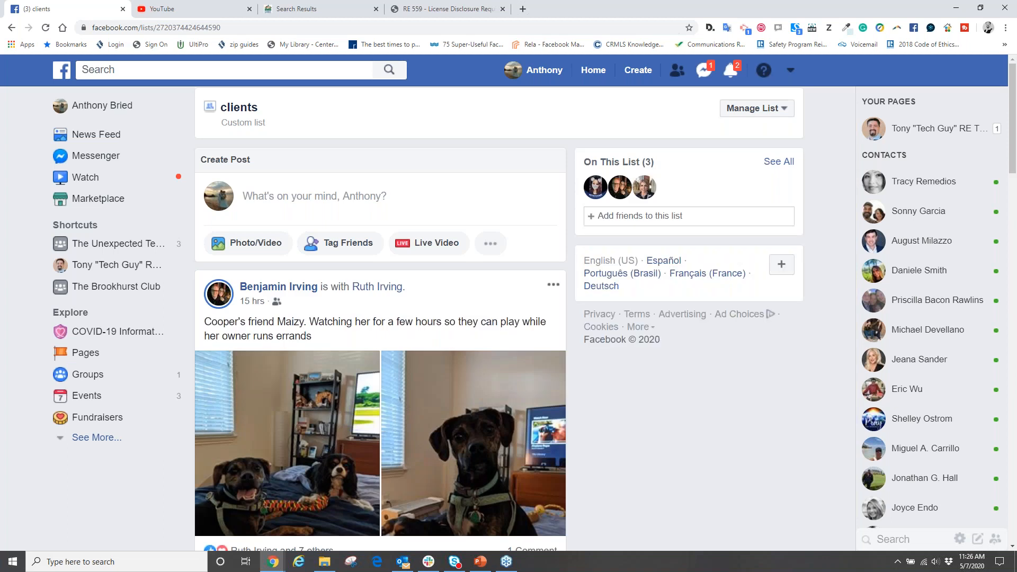
pyautogui.scroll(-2, 380, 318)
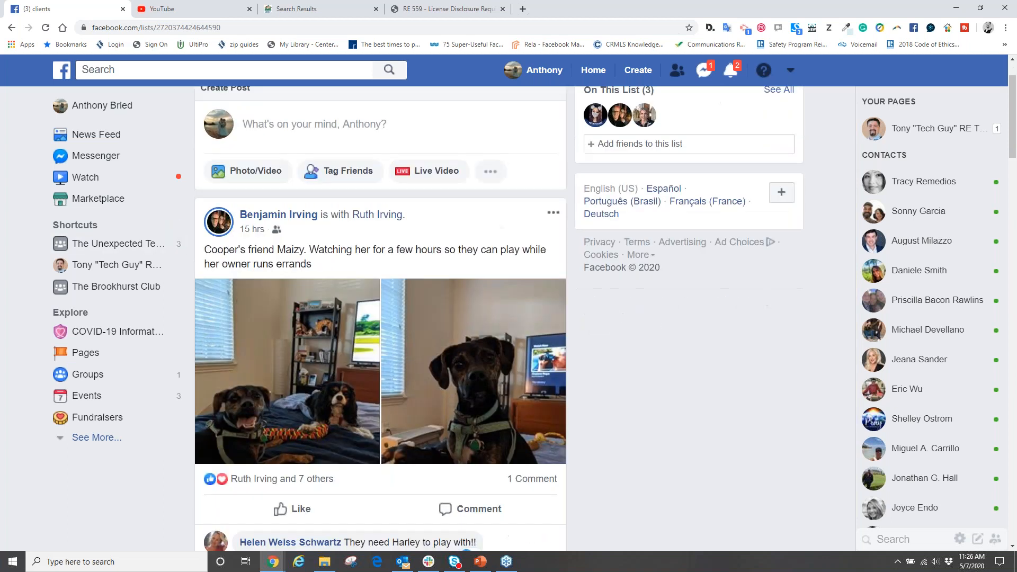
pyautogui.scroll(-8, 380, 318)
pyautogui.scroll(-5, 279, 336)
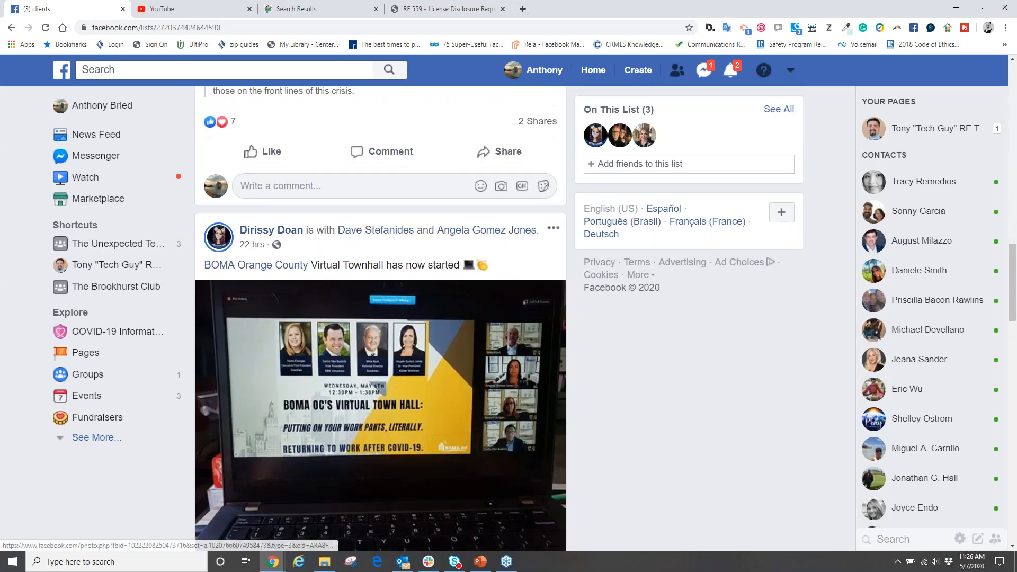
pyautogui.scroll(5, 279, 336)
pyautogui.scroll(-4, 277, 335)
pyautogui.scroll(-9, 278, 337)
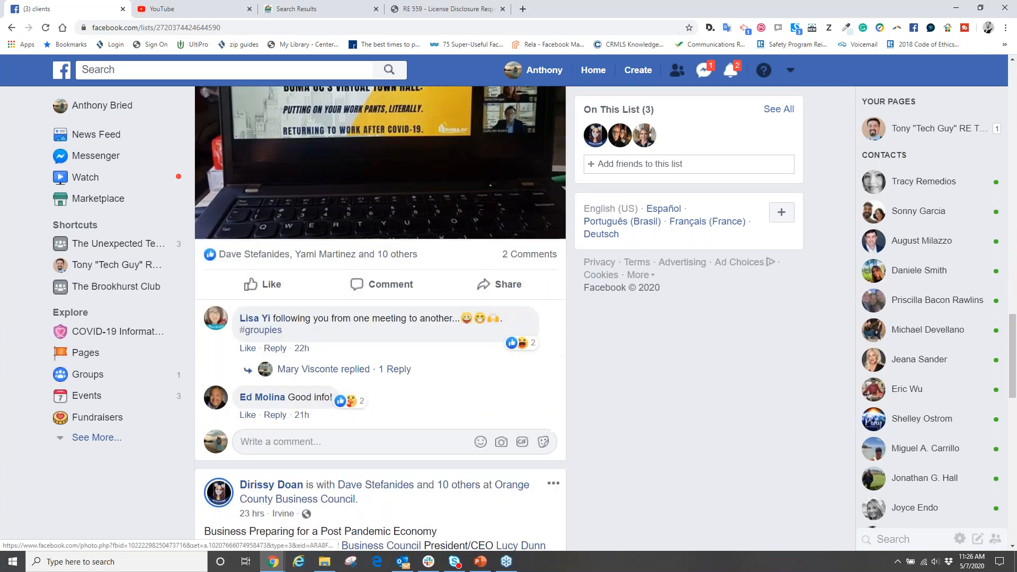
pyautogui.scroll(13, 271, 337)
pyautogui.scroll(2, 270, 336)
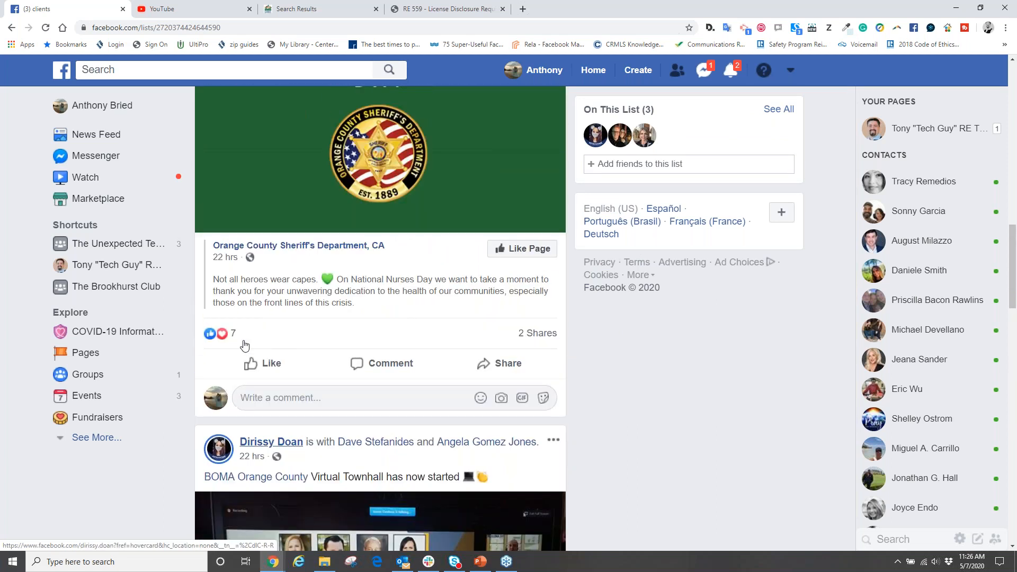
pyautogui.moveTo(277, 324)
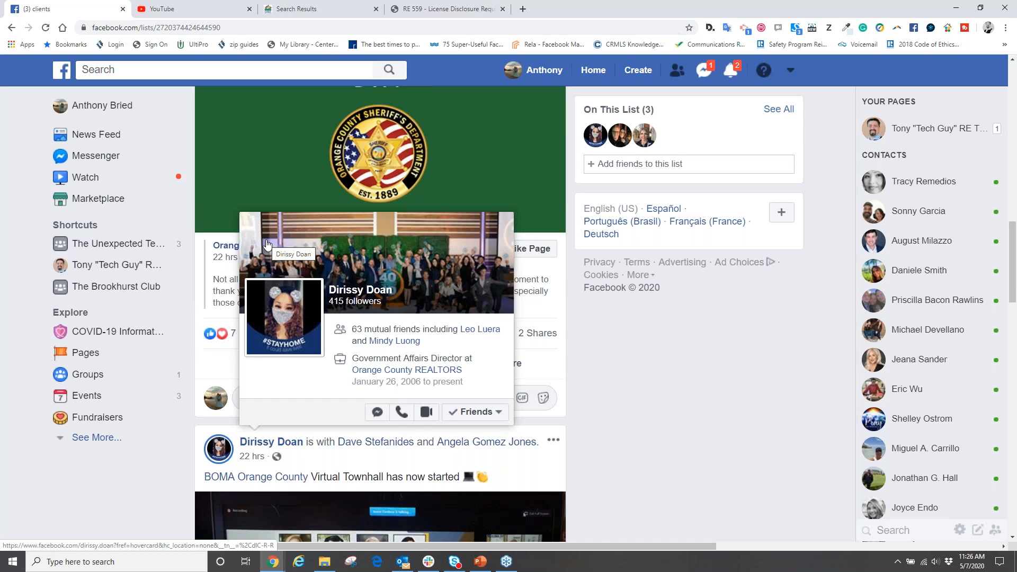
pyautogui.scroll(5, 267, 245)
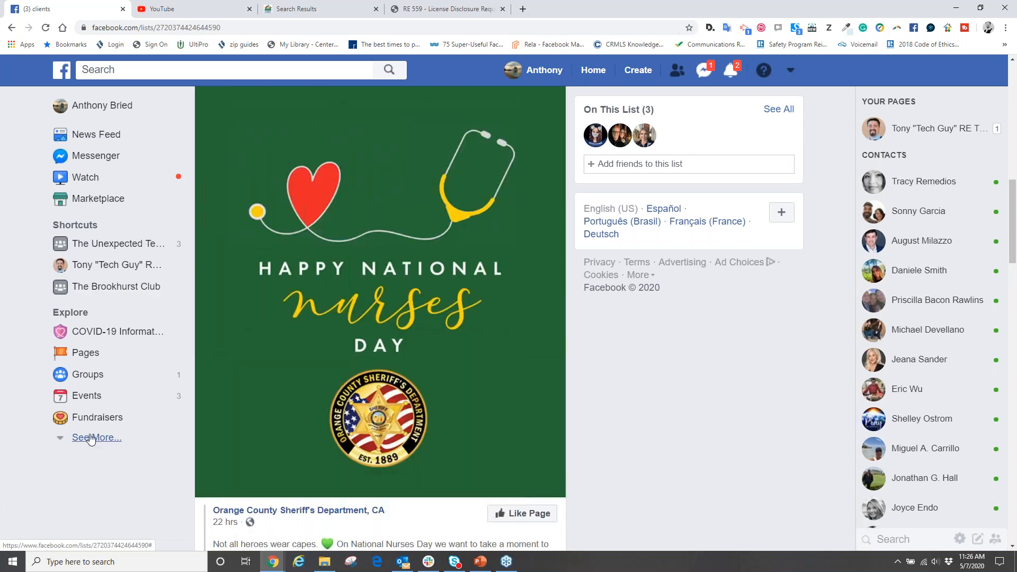
# - Open the buyer list from Friend Lists, look through its posts, and switch to the PowerPoint presentation
pyautogui.click(91, 438)
pyautogui.click(101, 440)
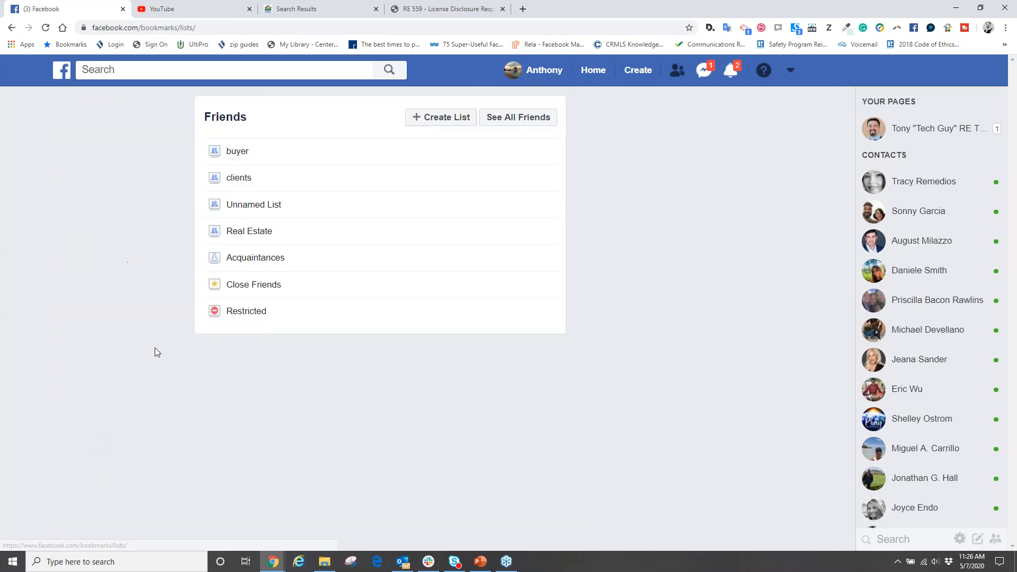
pyautogui.click(237, 153)
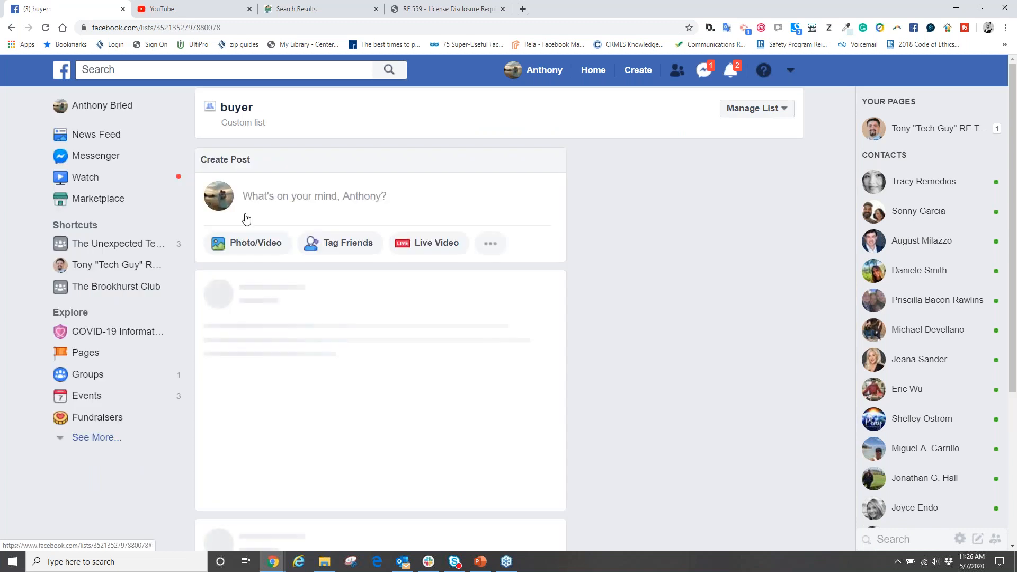
pyautogui.scroll(-6, 245, 218)
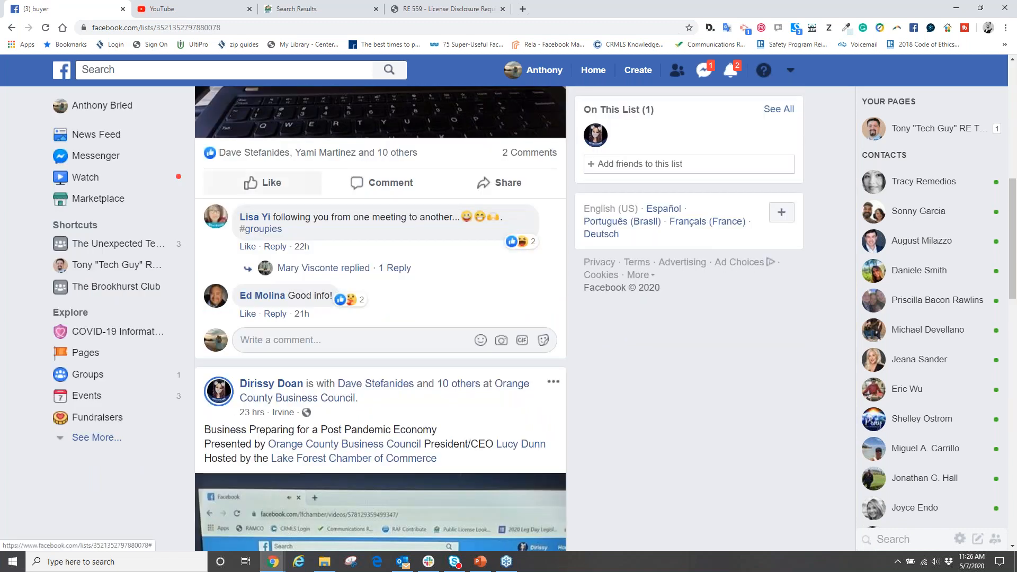
pyautogui.scroll(-14, 244, 338)
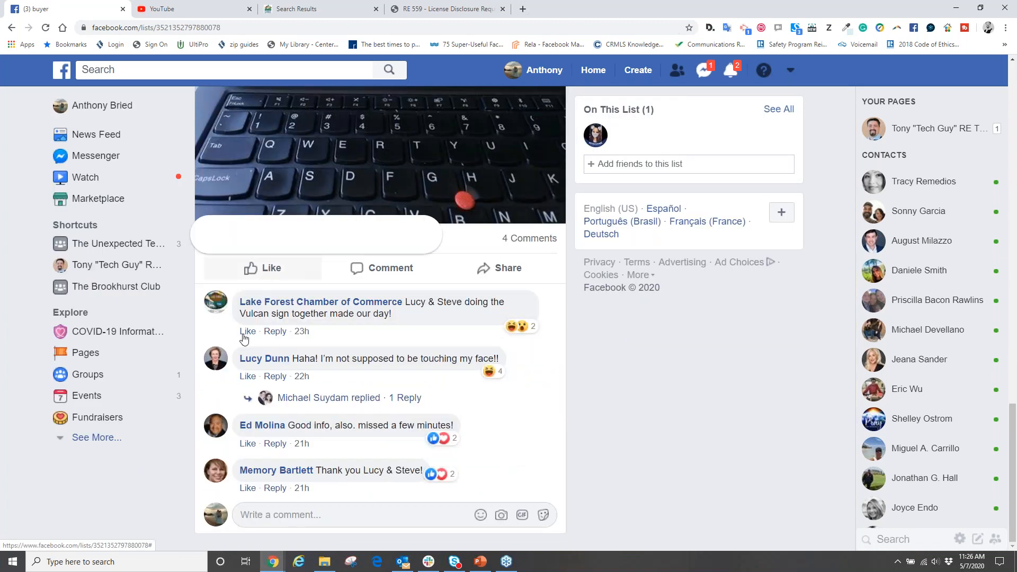
pyautogui.moveTo(244, 333)
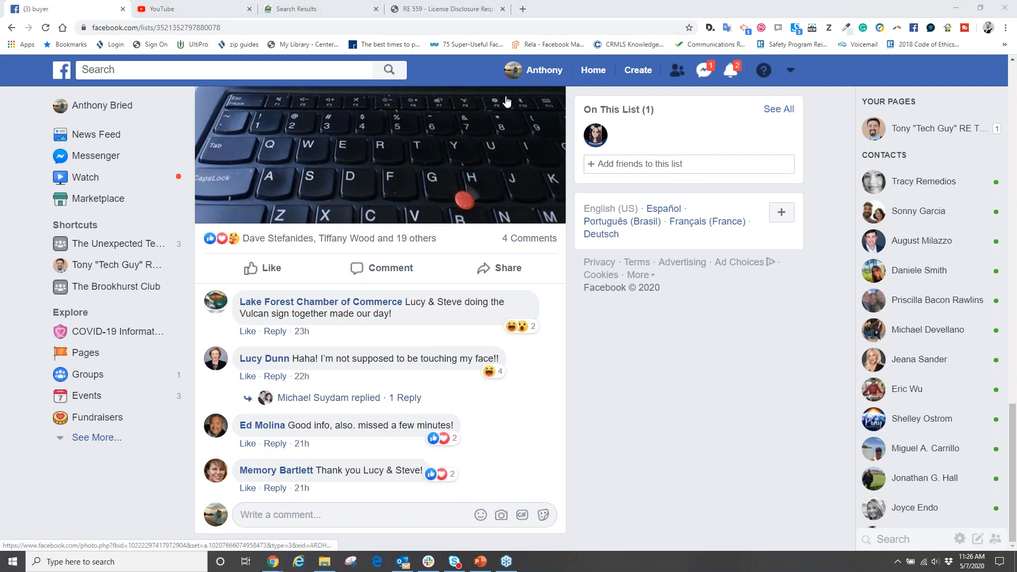
pyautogui.click(480, 561)
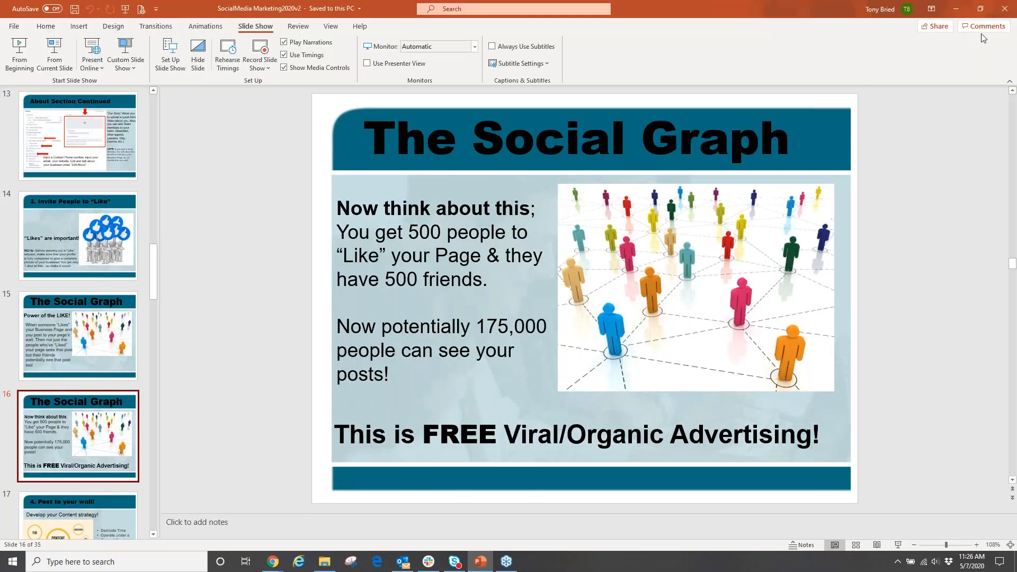
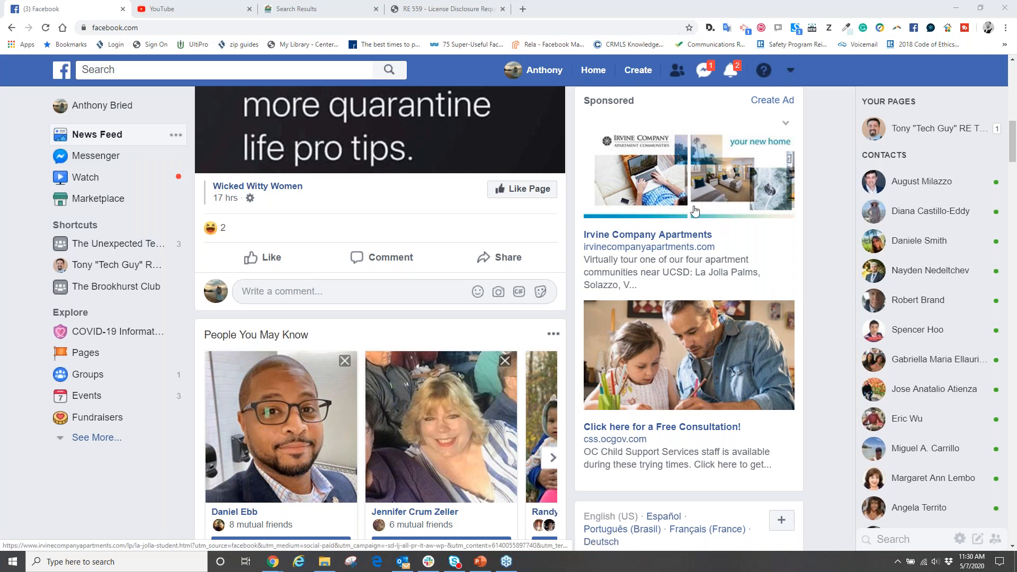
# - Look through the Home news feed for examples of sponsored posts among the friends' posts
pyautogui.scroll(-5, 695, 210)
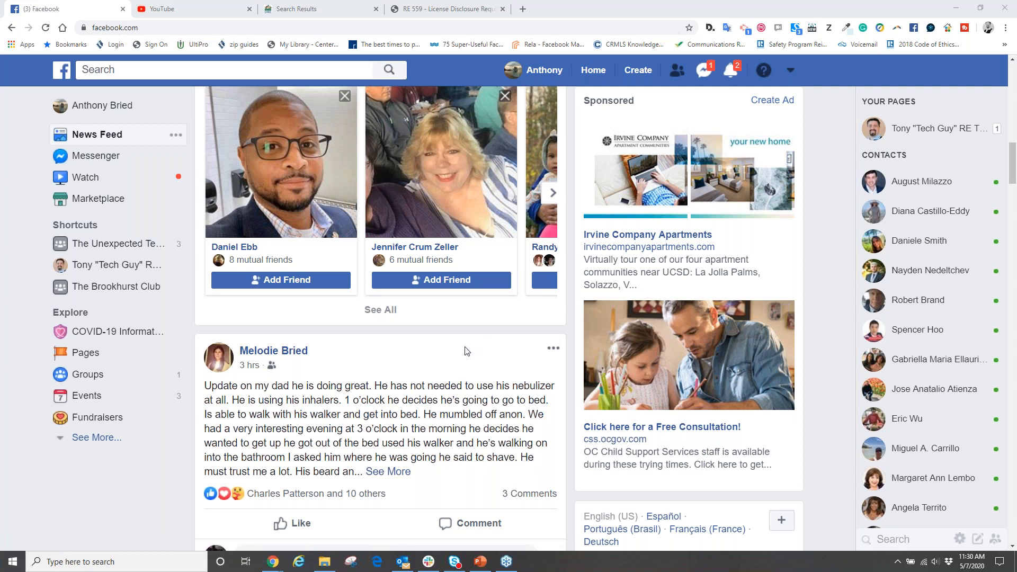
pyautogui.scroll(1, 458, 355)
pyautogui.scroll(4, 458, 355)
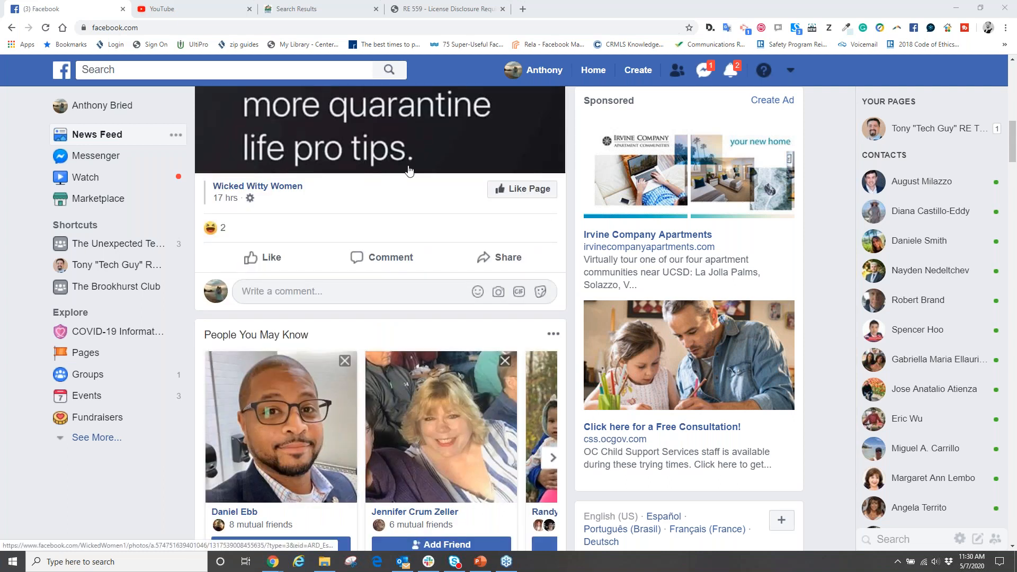
pyautogui.scroll(-3, 388, 138)
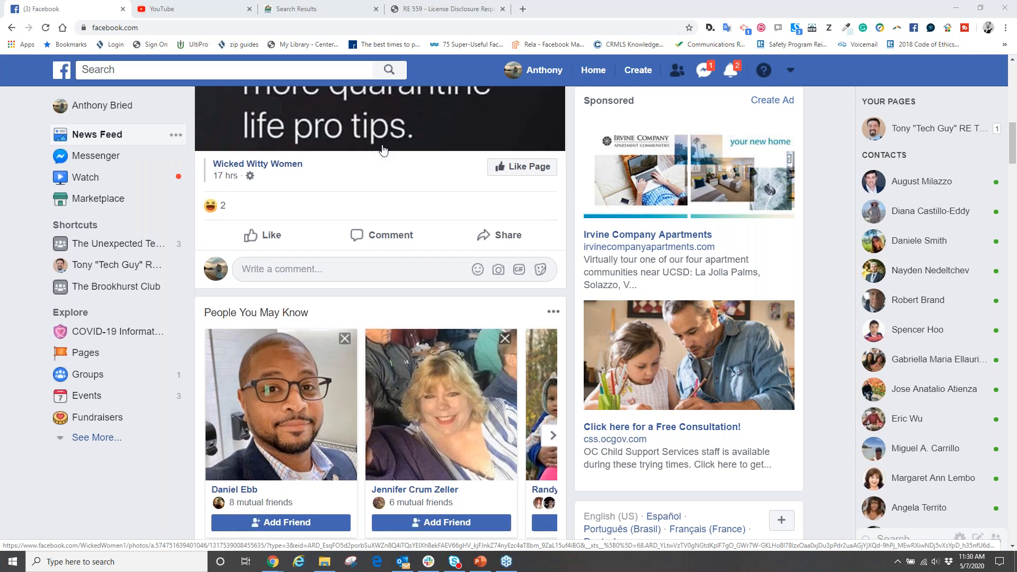
pyautogui.scroll(-10, 380, 318)
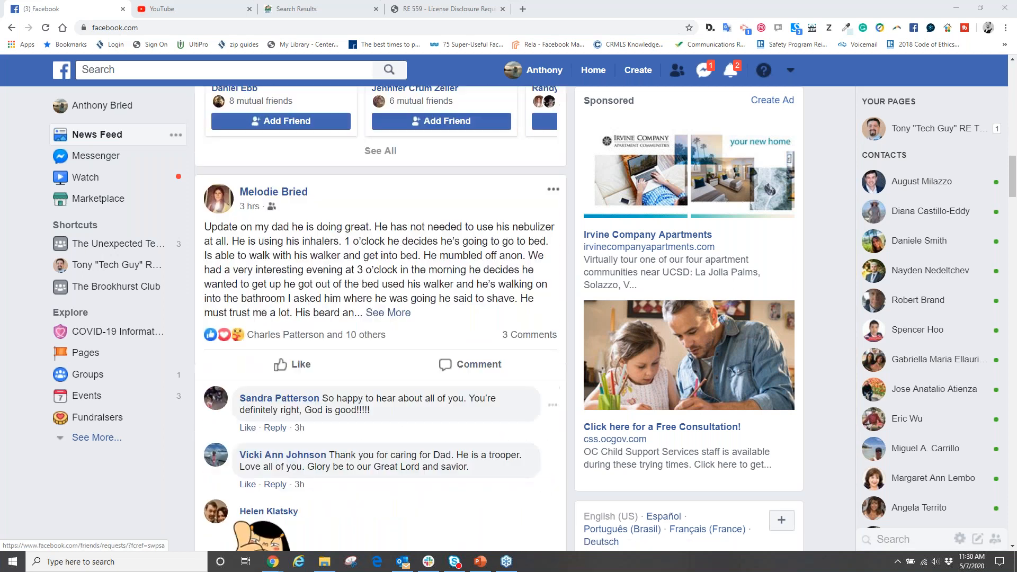
pyautogui.scroll(-10, 380, 318)
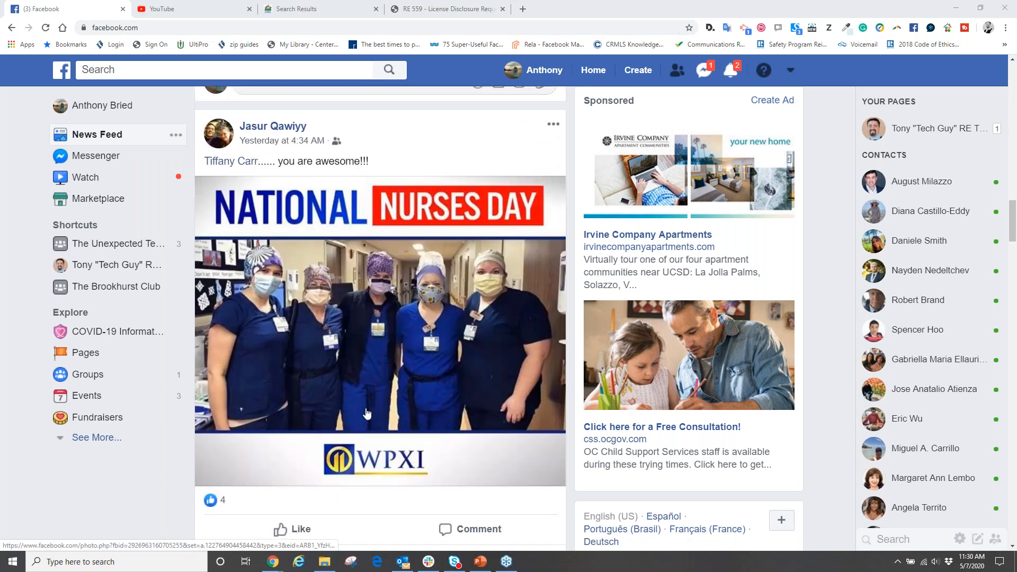
pyautogui.scroll(-20, 373, 385)
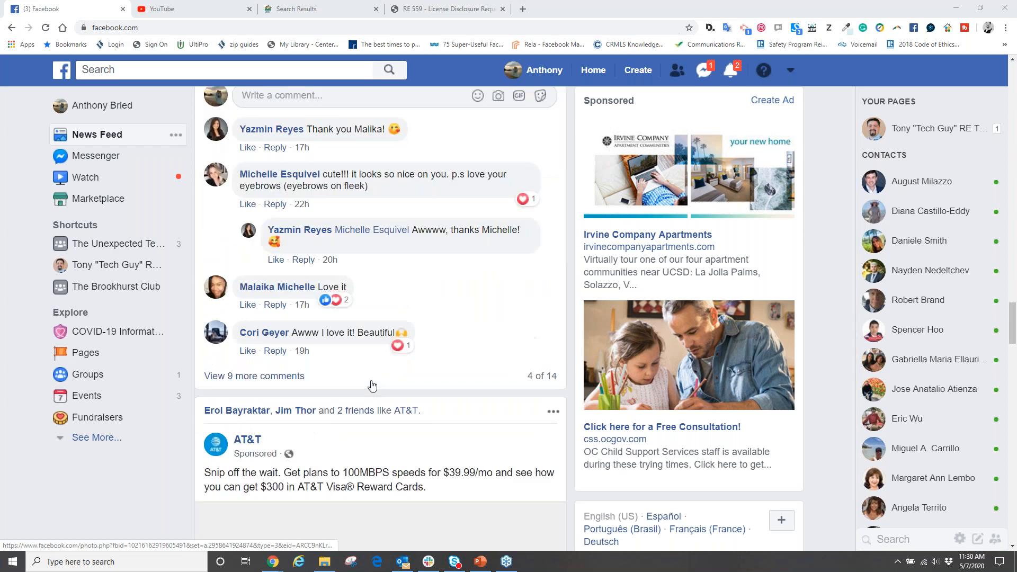
pyautogui.scroll(5, 372, 386)
pyautogui.scroll(-4, 373, 386)
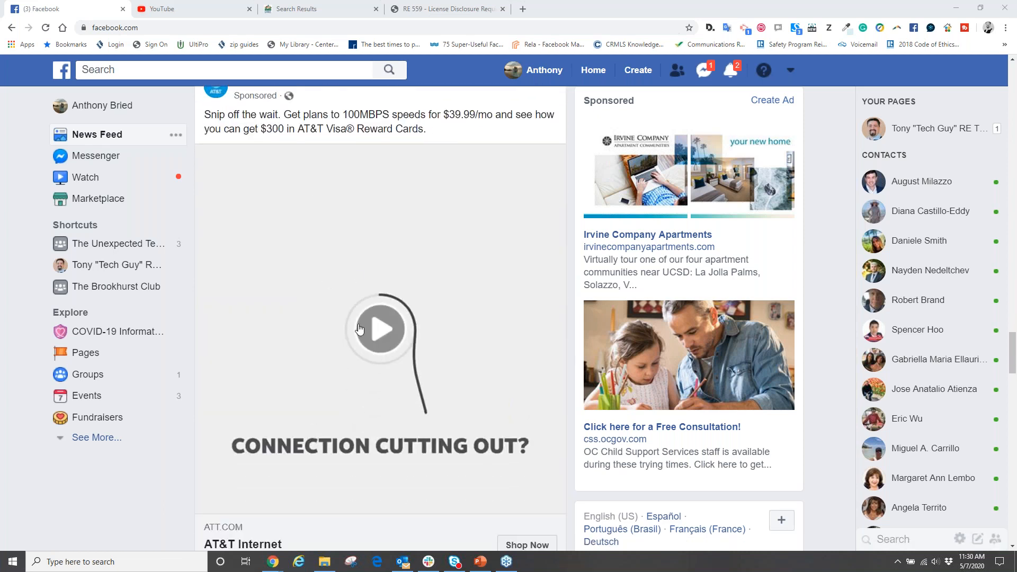
pyautogui.scroll(-20, 363, 334)
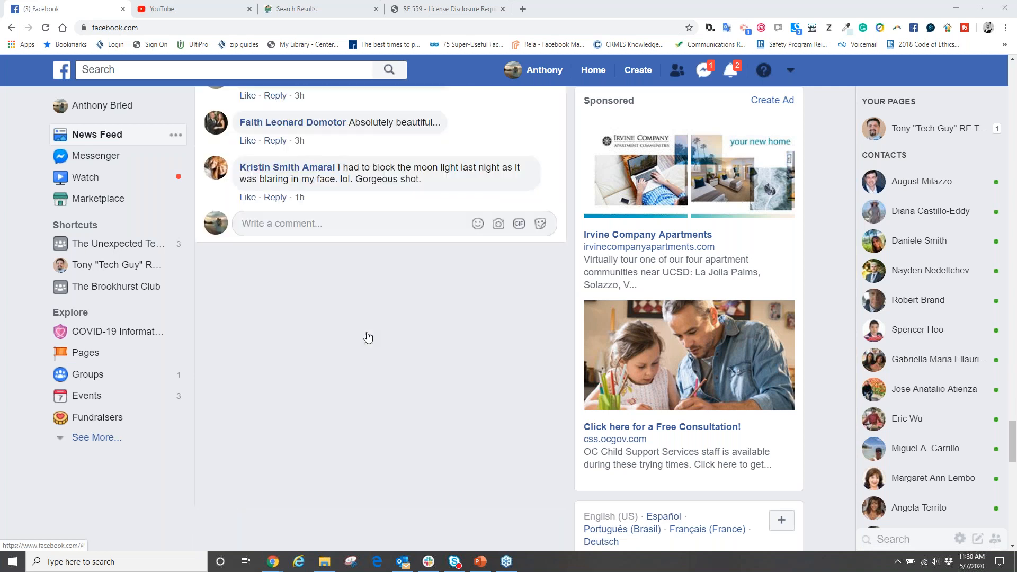
pyautogui.scroll(3, 368, 337)
pyautogui.scroll(-17, 368, 337)
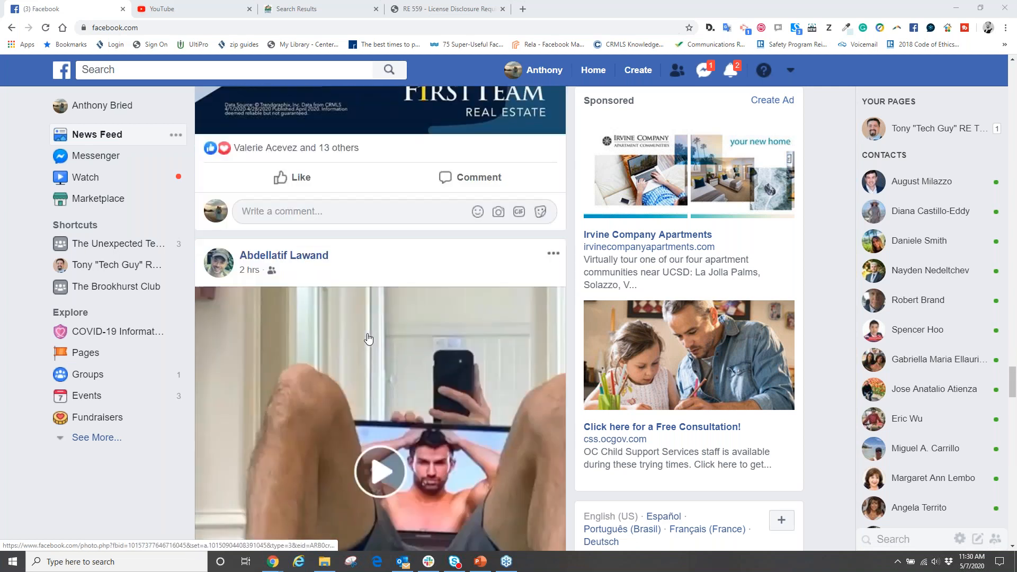
pyautogui.scroll(-6, 368, 338)
pyautogui.scroll(7, 368, 338)
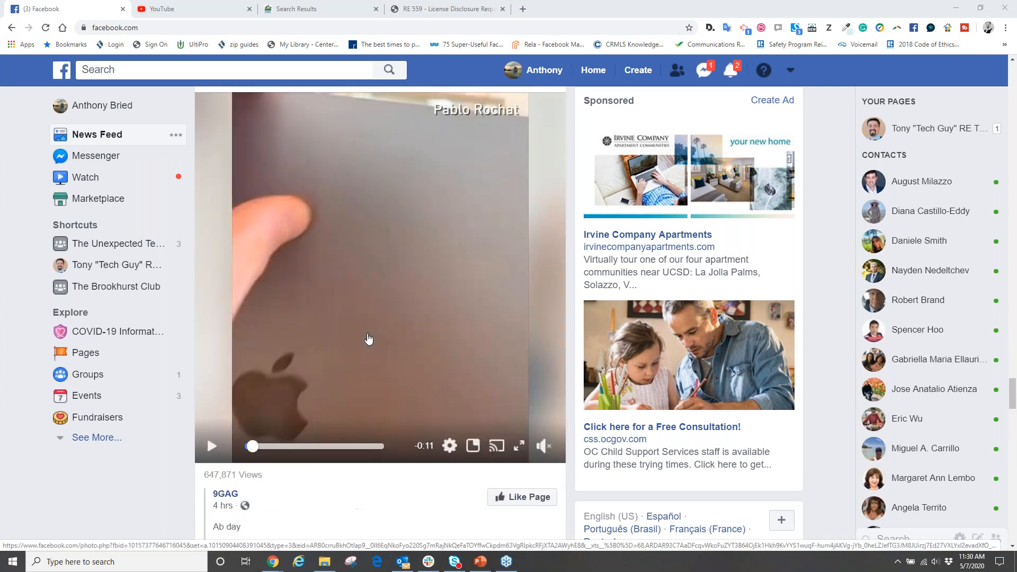
pyautogui.scroll(-20, 369, 337)
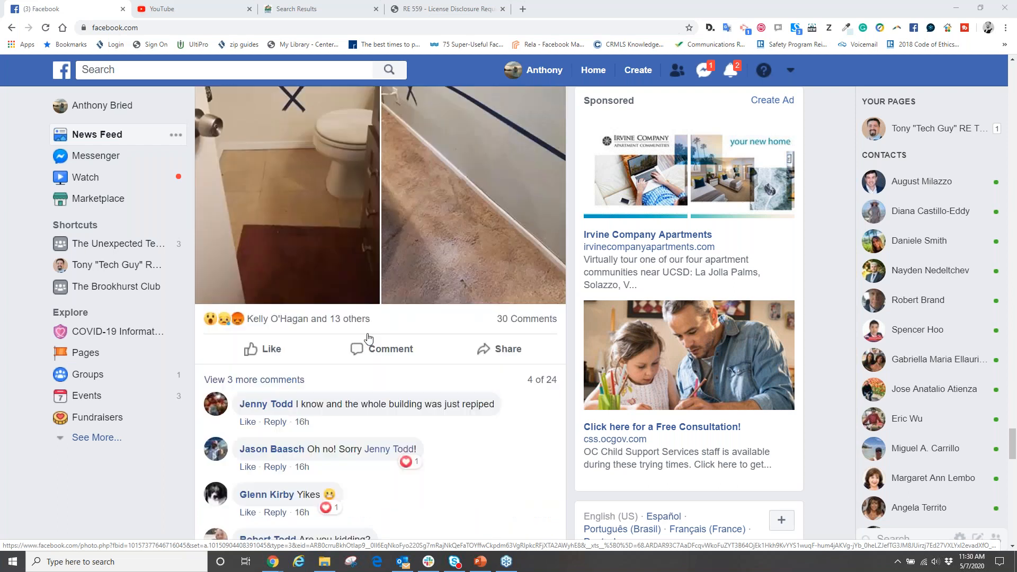
pyautogui.scroll(-17, 368, 338)
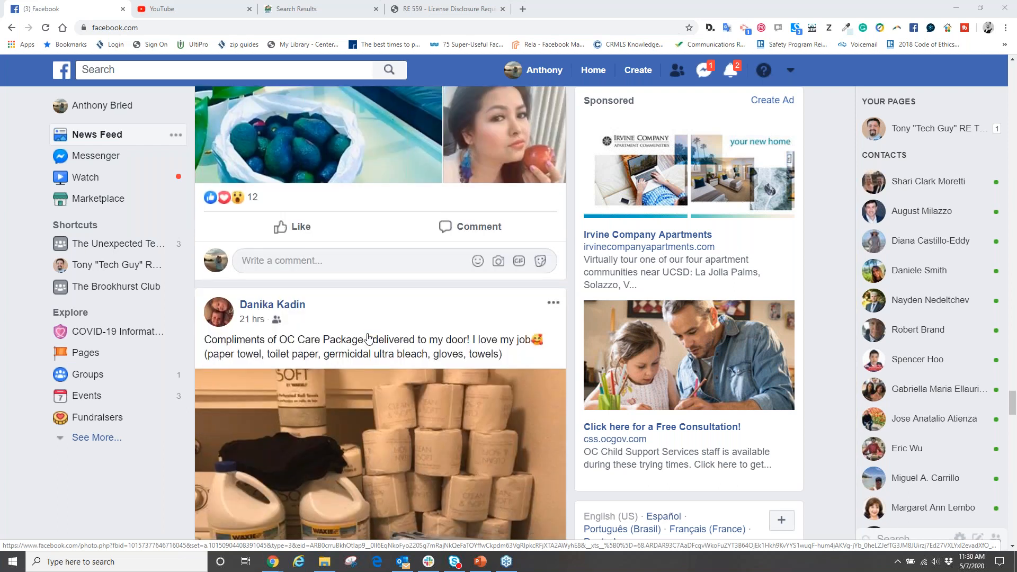
pyautogui.scroll(-20, 368, 338)
pyautogui.scroll(7, 369, 337)
pyautogui.scroll(3, 369, 338)
pyautogui.scroll(-1, 366, 370)
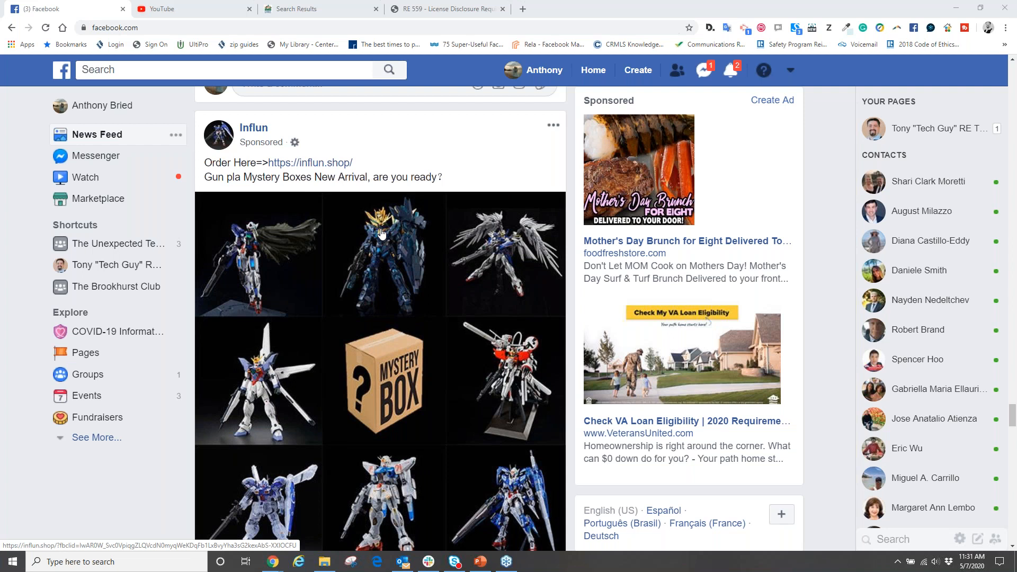
# - Examine the sponsored Influn post from its heading to its Shop Now link, along with the sponsored ads beside the feed
pyautogui.scroll(-3, 397, 257)
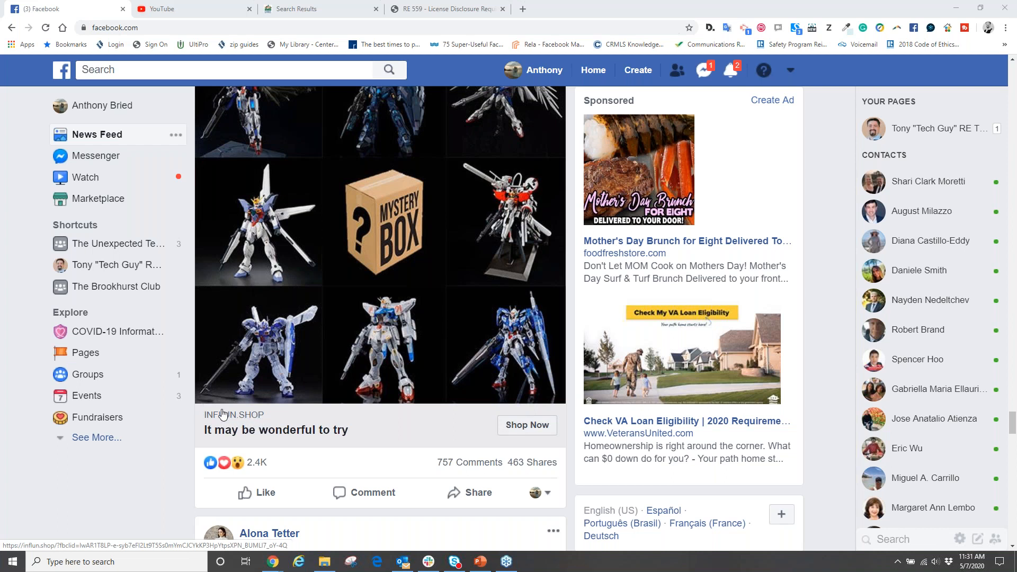
pyautogui.scroll(3, 336, 371)
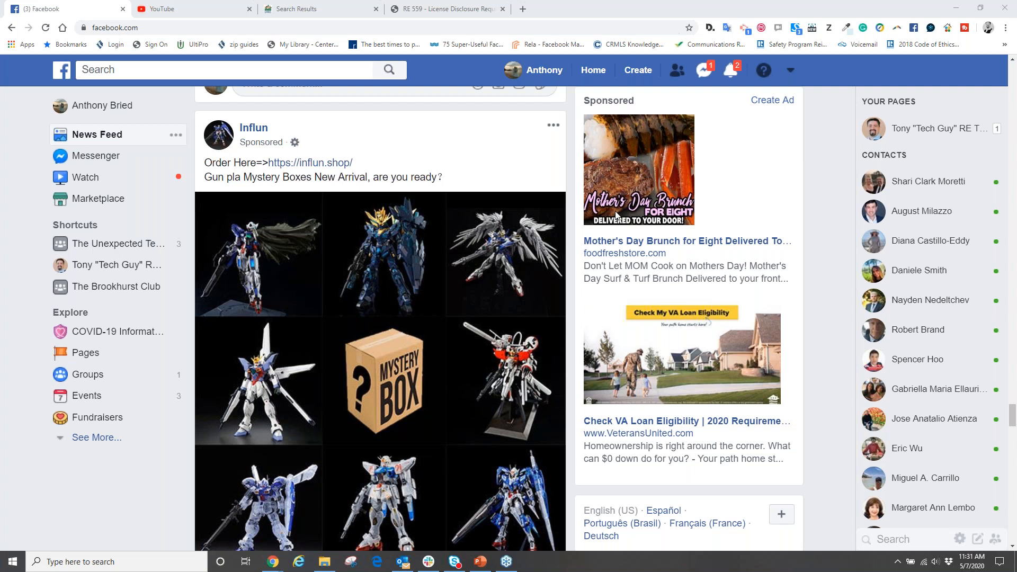
pyautogui.scroll(6, 540, 233)
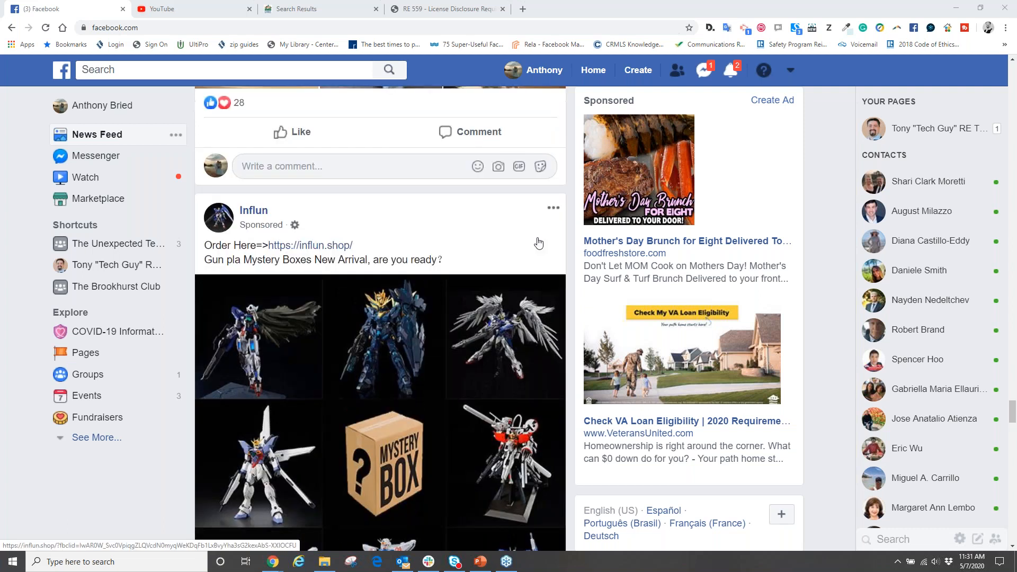
# - Open the business Page's timeline and find the video post on how to add a listing on Open House in Matrix
pyautogui.click(925, 136)
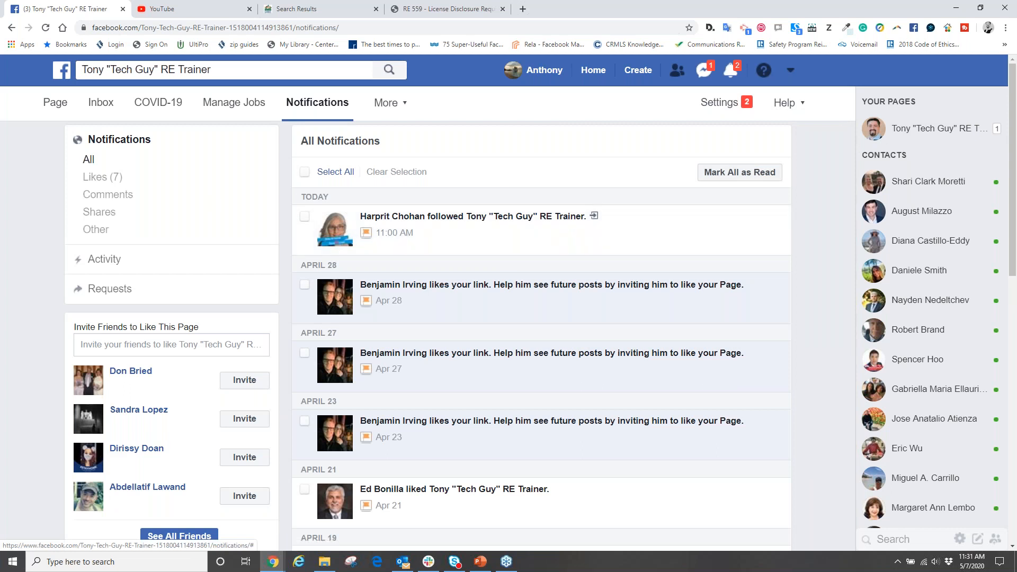
pyautogui.click(48, 104)
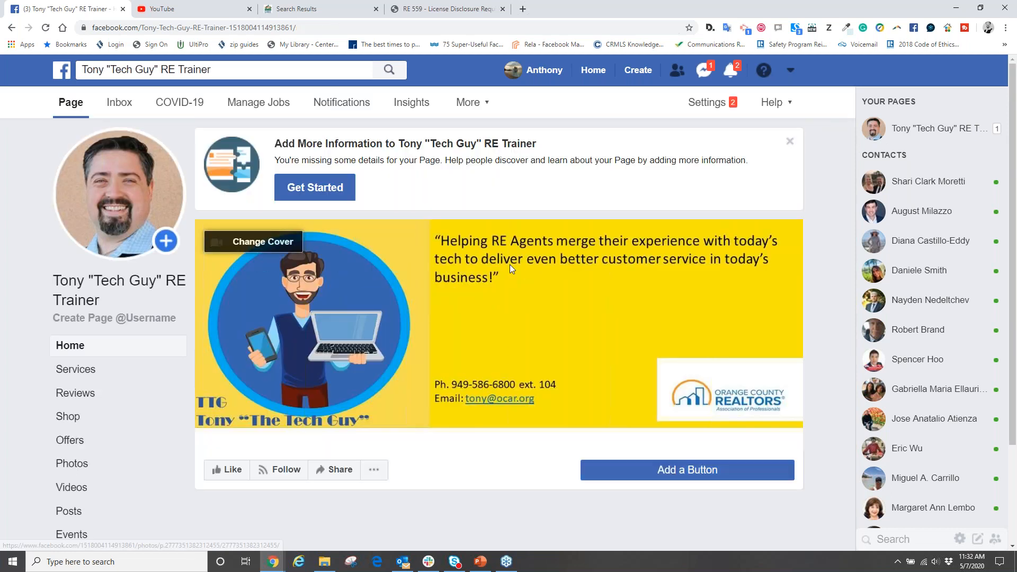
pyautogui.scroll(-5, 548, 311)
pyautogui.scroll(-10, 530, 317)
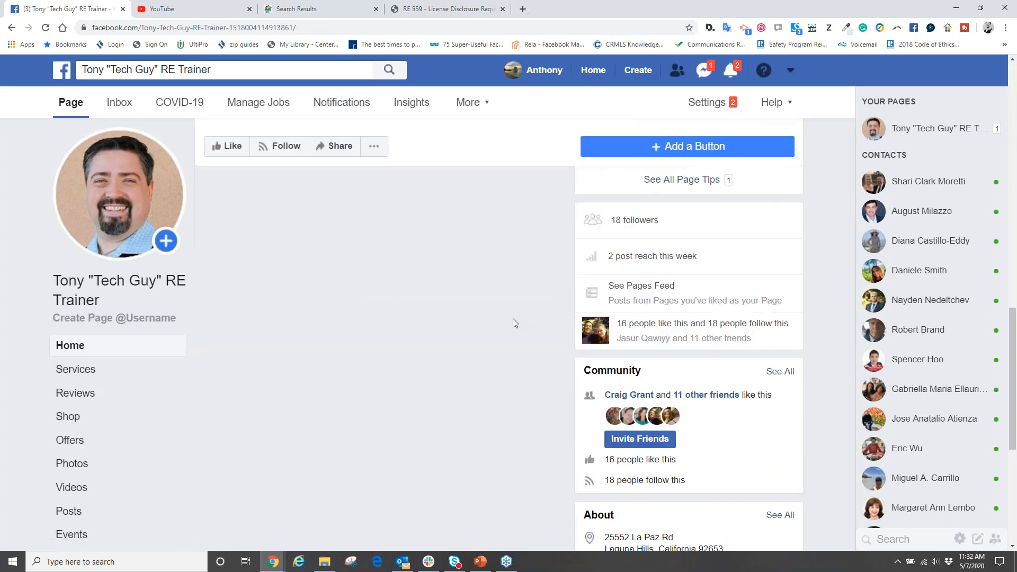
pyautogui.scroll(-12, 512, 319)
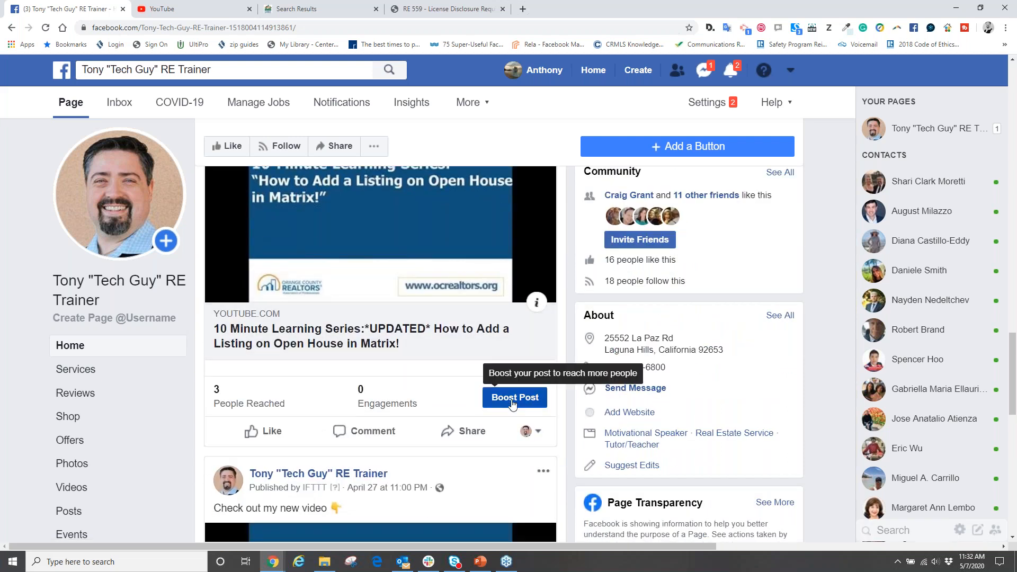
# - Open the Boost Post setup for the Open House in Matrix video post and dismiss the non-discrimination policy notice
pyautogui.click(512, 402)
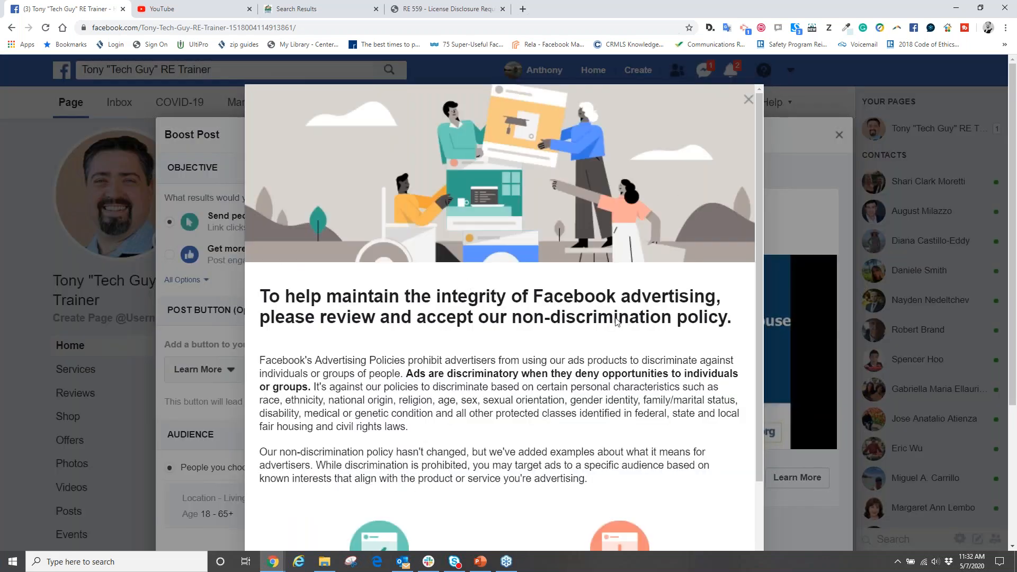
pyautogui.scroll(-1, 617, 321)
pyautogui.scroll(-3, 743, 103)
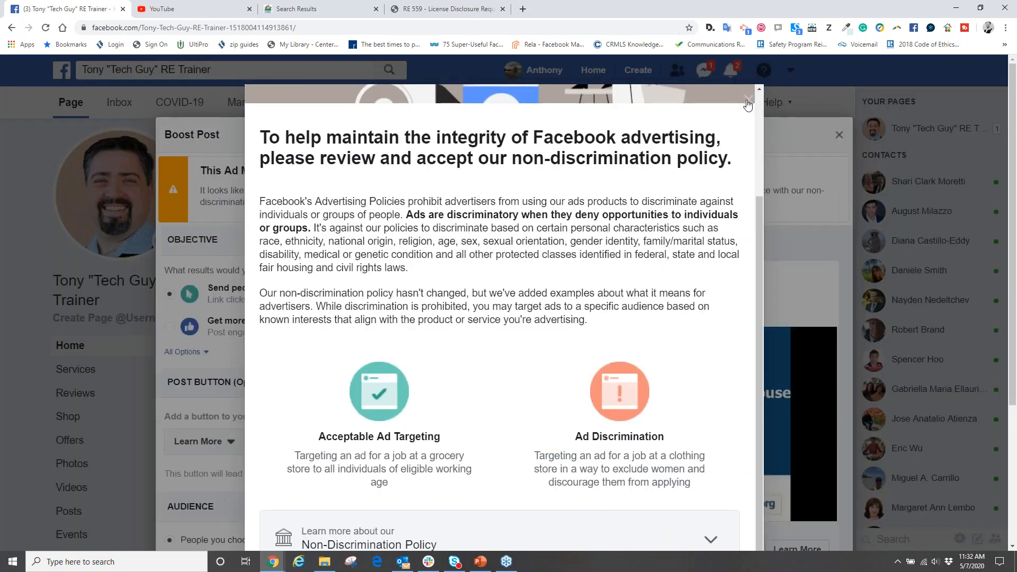
pyautogui.click(748, 100)
# - Review the boost's objective, audience, duration and budget settings, and cancel the ad without saving a draft
pyautogui.scroll(-1, 291, 300)
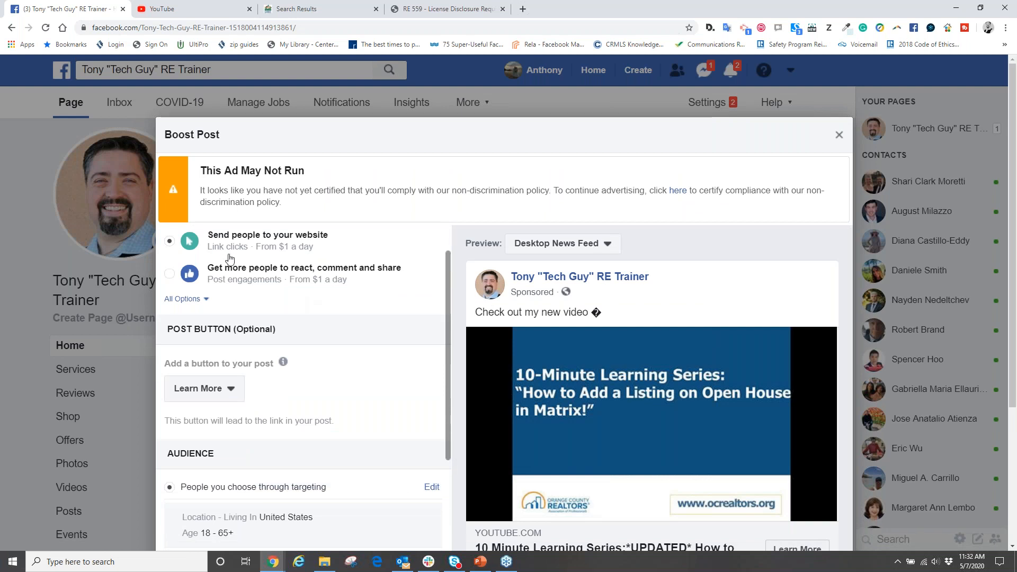
pyautogui.scroll(-3, 246, 272)
pyautogui.scroll(-5, 366, 353)
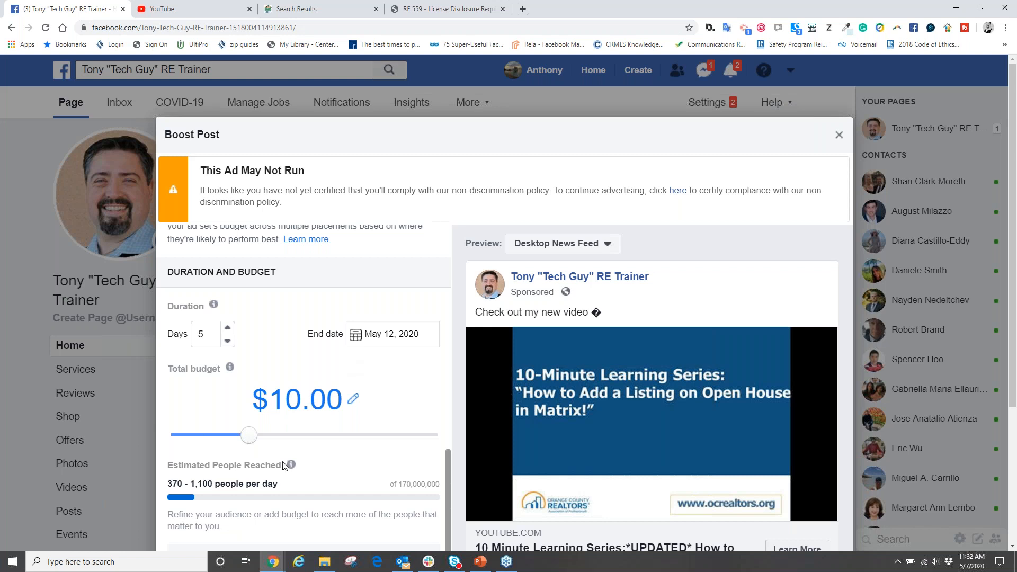
pyautogui.scroll(-1, 290, 466)
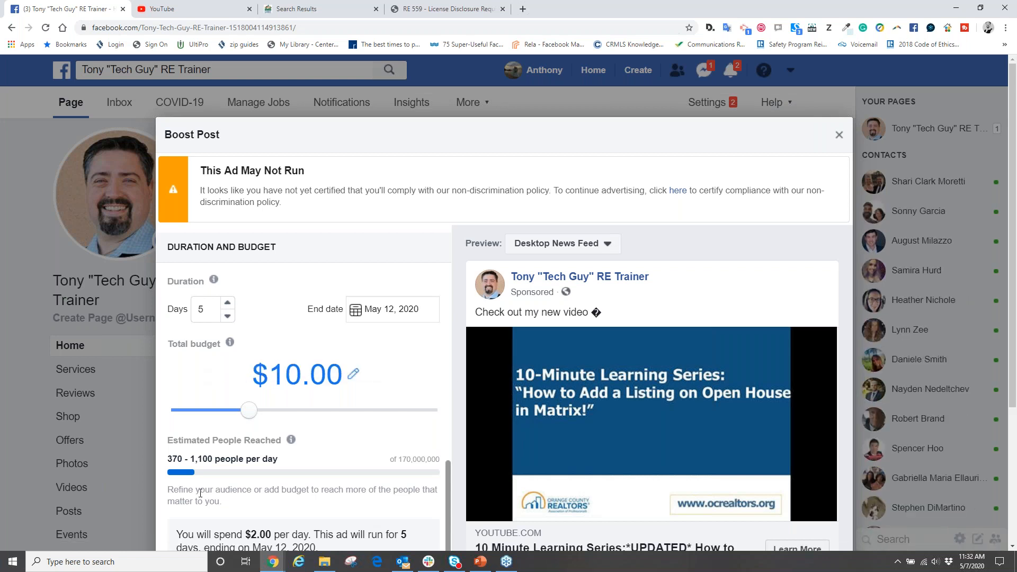
pyautogui.moveTo(211, 442)
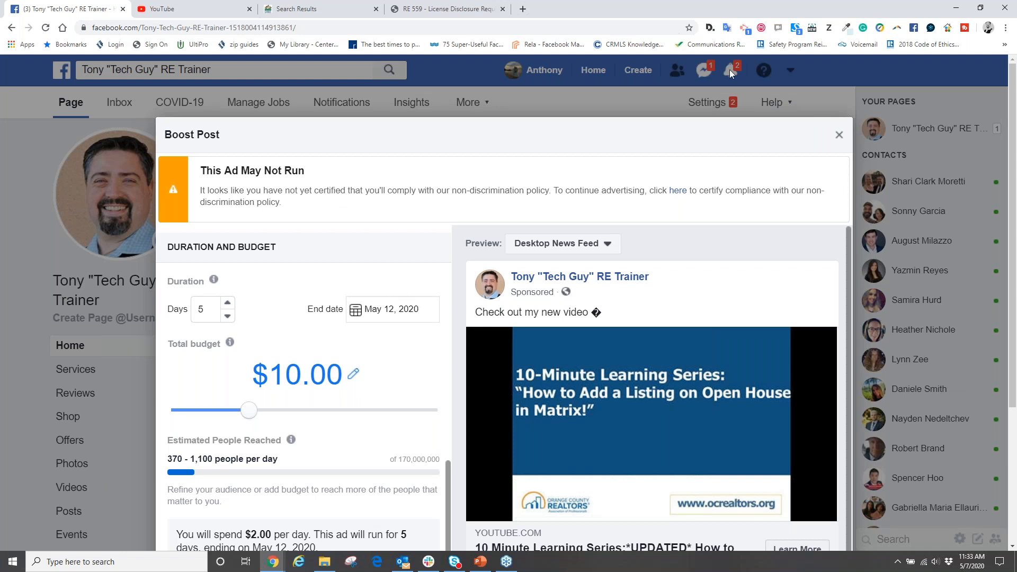
pyautogui.click(838, 135)
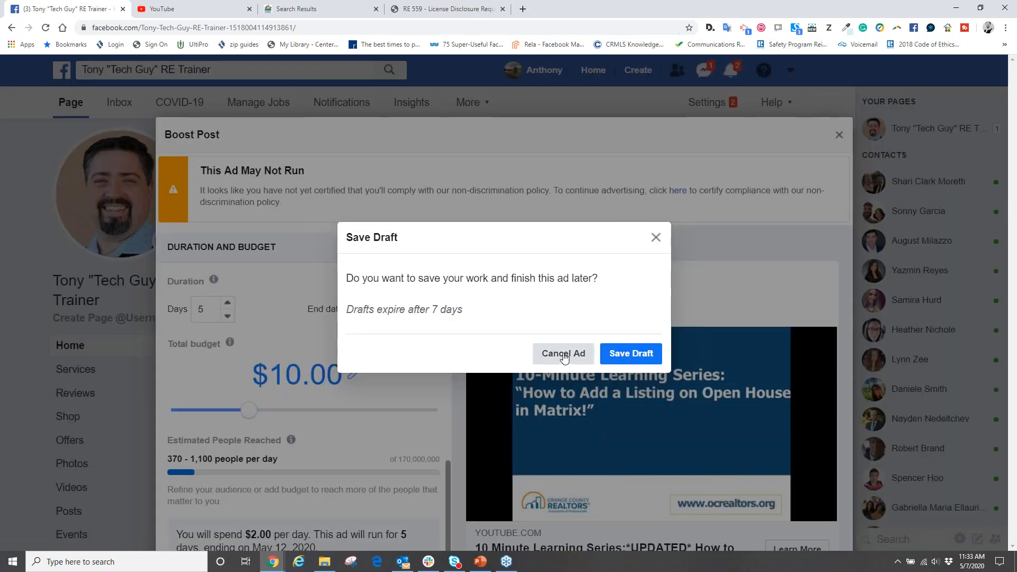
pyautogui.click(563, 354)
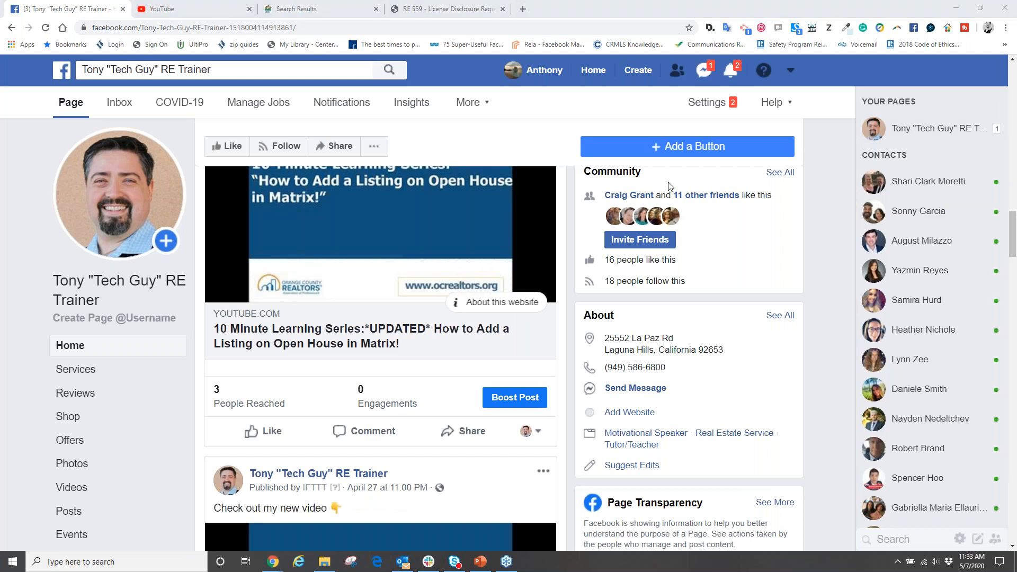
# - Switch to the PowerPoint presentation and show slide 19, "Things to Avoid"
pyautogui.click(480, 561)
pyautogui.scroll(-1, 62, 411)
pyautogui.click(70, 412)
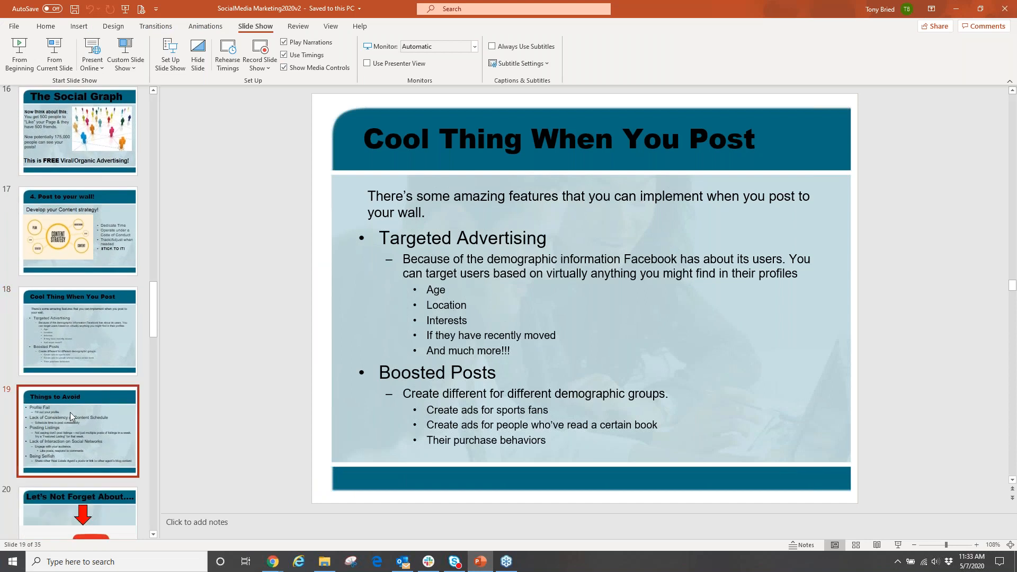
pyautogui.scroll(-4, 70, 412)
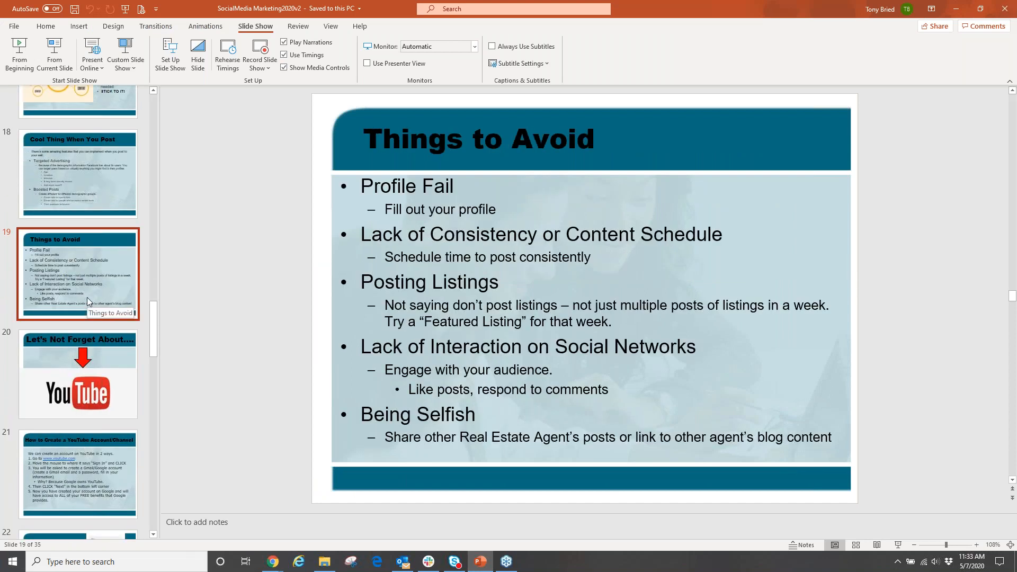
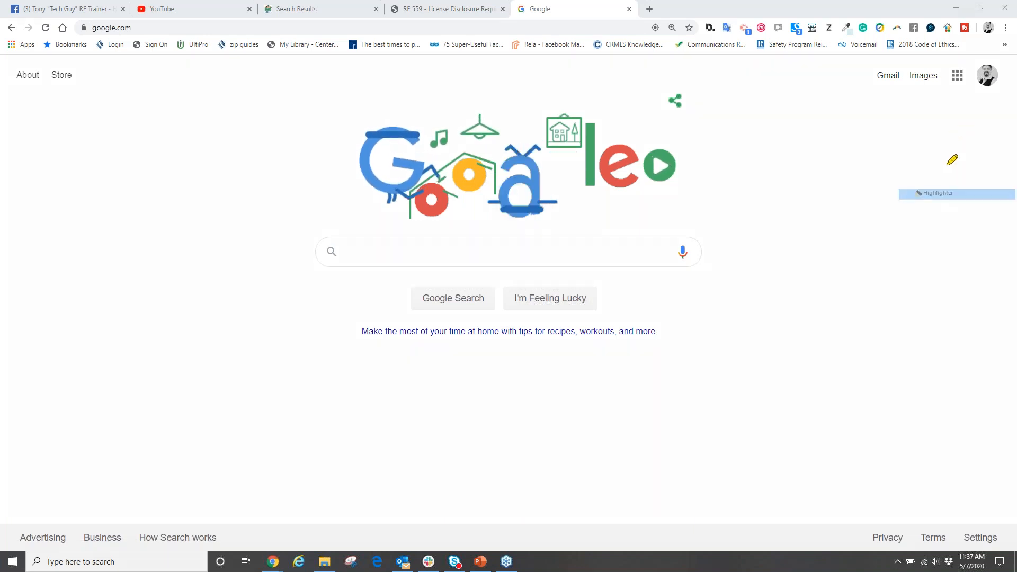
# - Mark the browser's address field with the highlighter, enter youtube.com as the address and clear the marking
pyautogui.moveTo(140, 27); pyautogui.dragTo(58, 27)
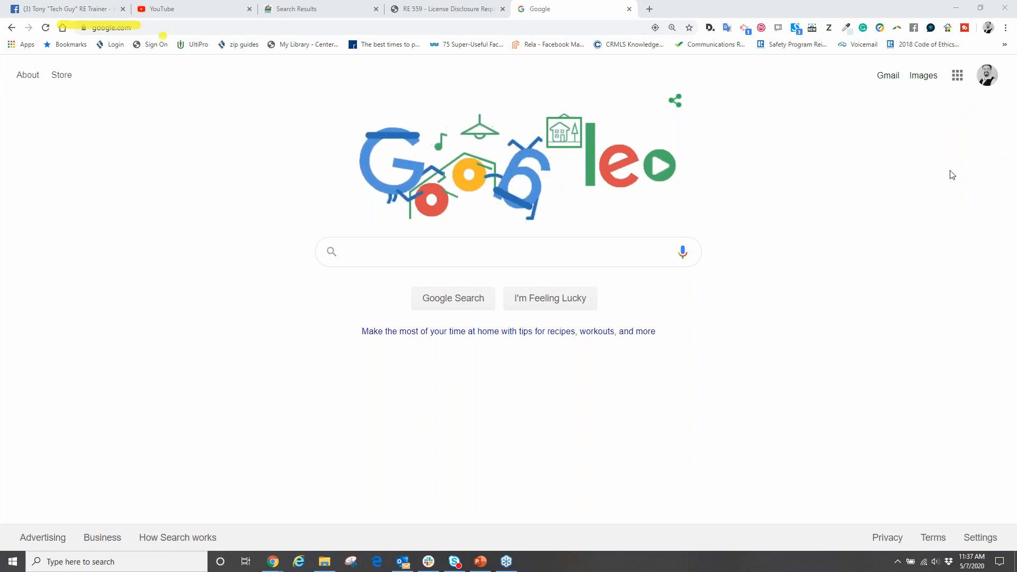
pyautogui.click(158, 27)
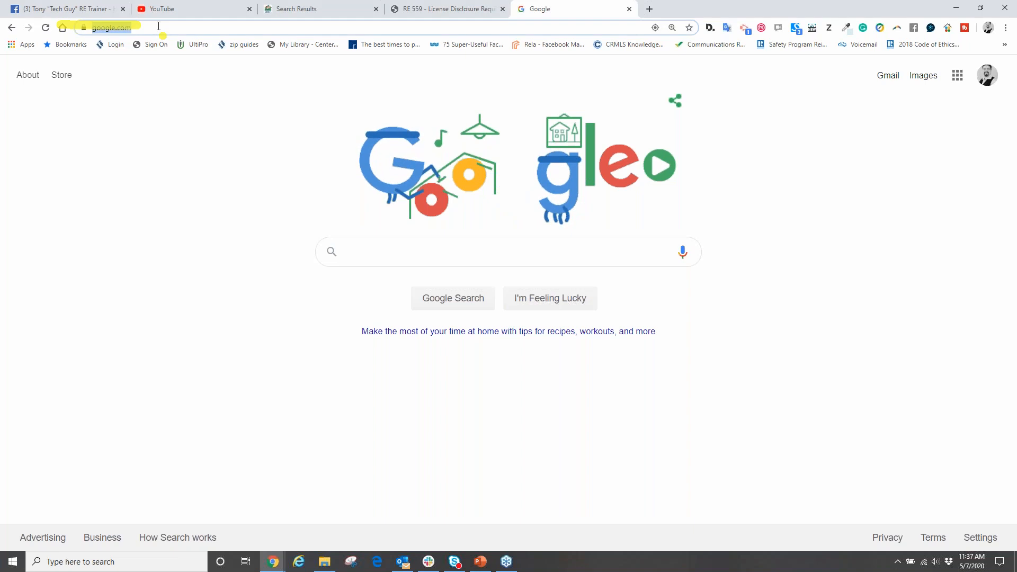
pyautogui.write('yout')
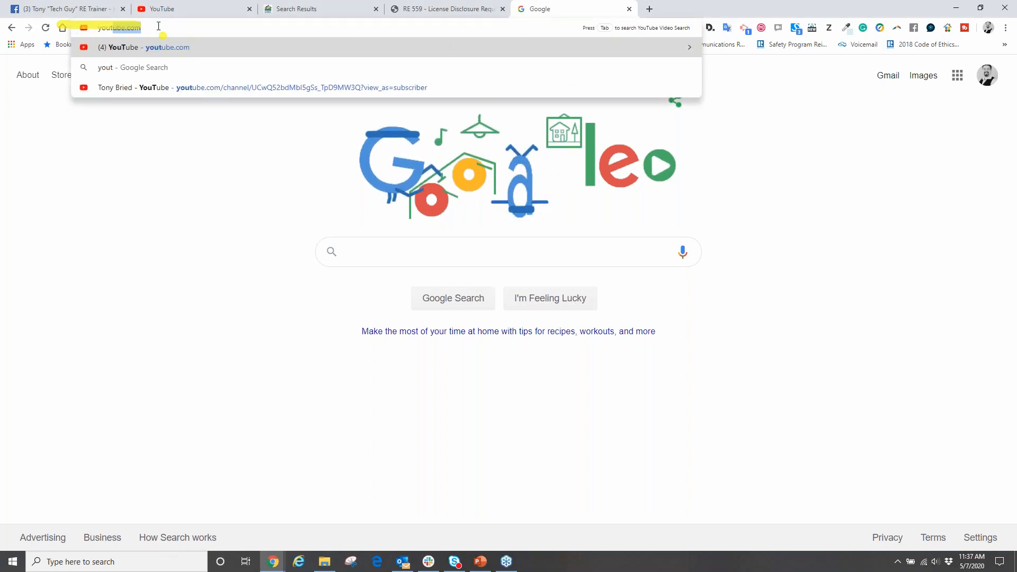
pyautogui.write('ube.com')
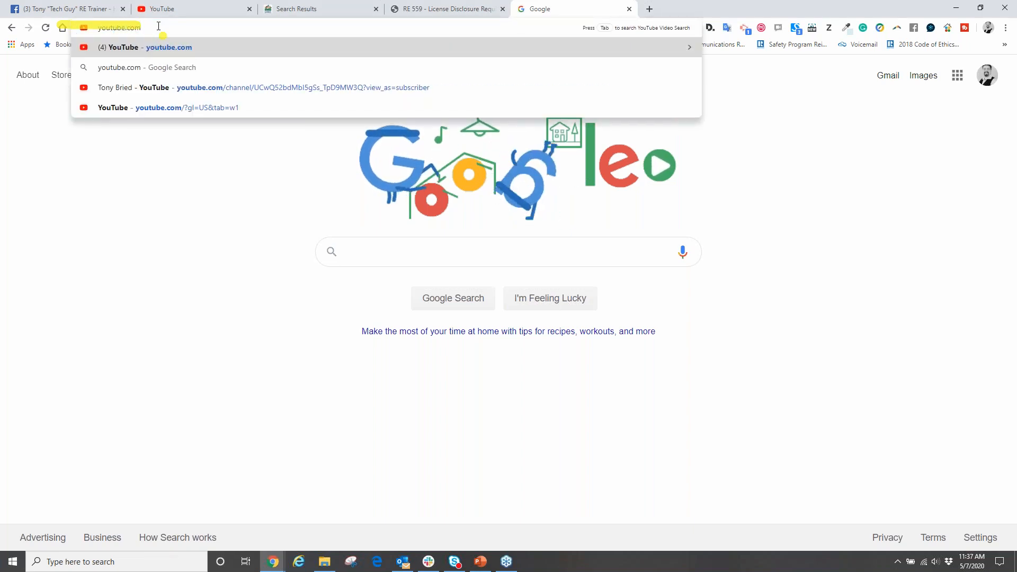
pyautogui.click(117, 199)
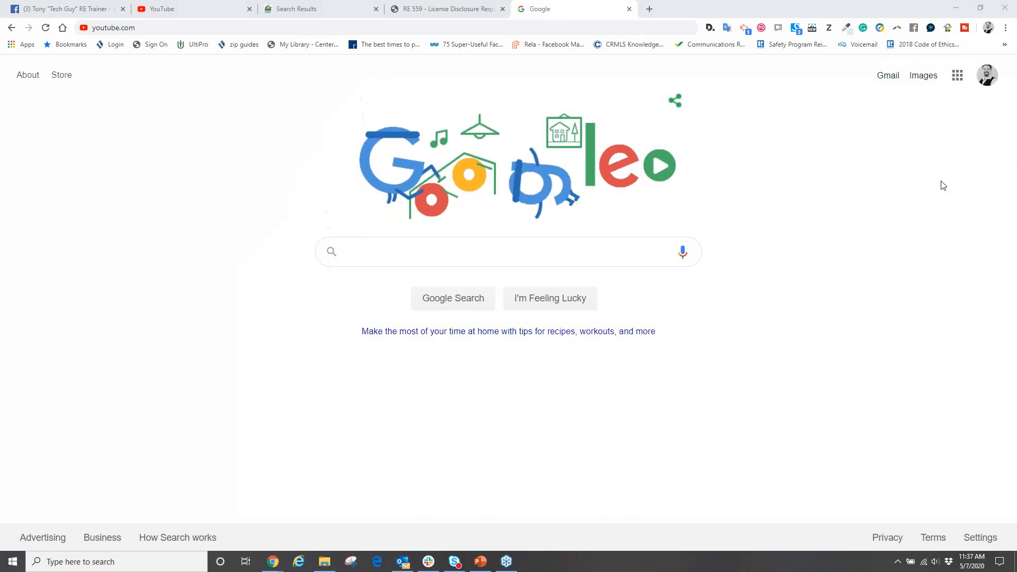
pyautogui.click(927, 191)
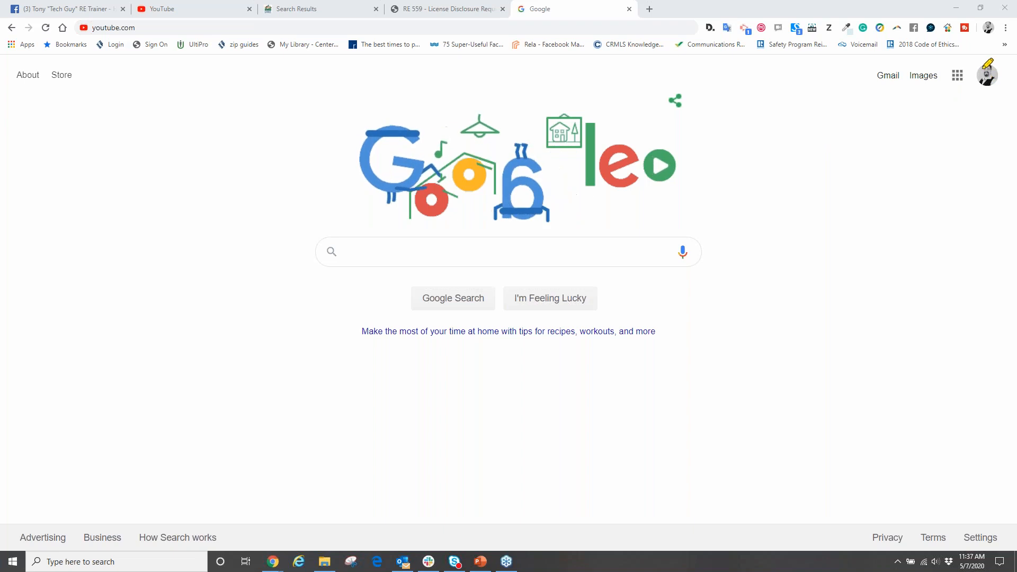
# - Browse the Google apps list on the Google home page and open YouTube from it
pyautogui.moveTo(971, 85)
pyautogui.mouseDown()
pyautogui.moveTo(954, 57)
pyautogui.moveTo(937, 79)
pyautogui.moveTo(978, 62)
pyautogui.mouseUp()
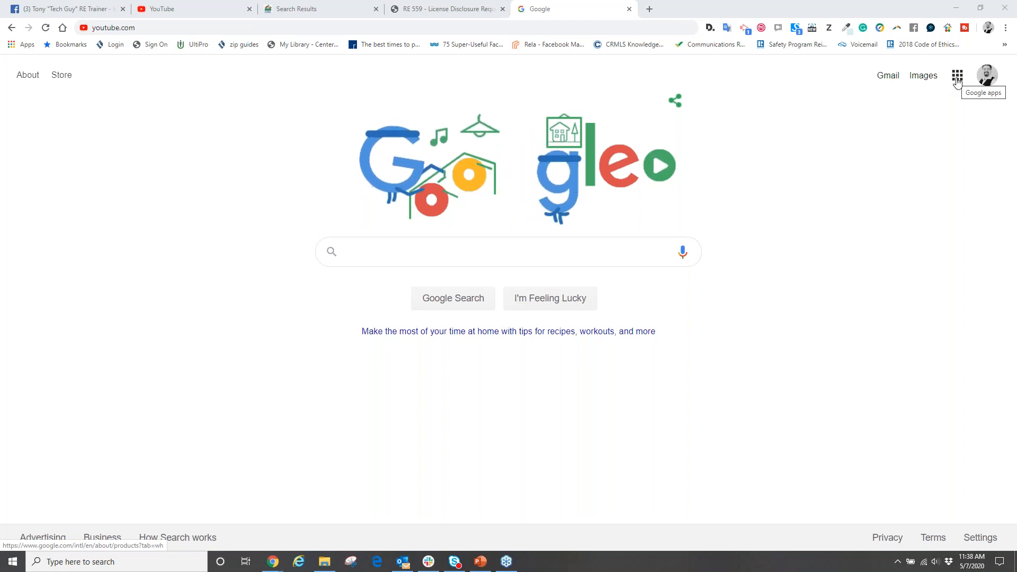
pyautogui.click(957, 77)
pyautogui.scroll(-2, 885, 164)
pyautogui.scroll(-5, 885, 164)
pyautogui.scroll(8, 885, 165)
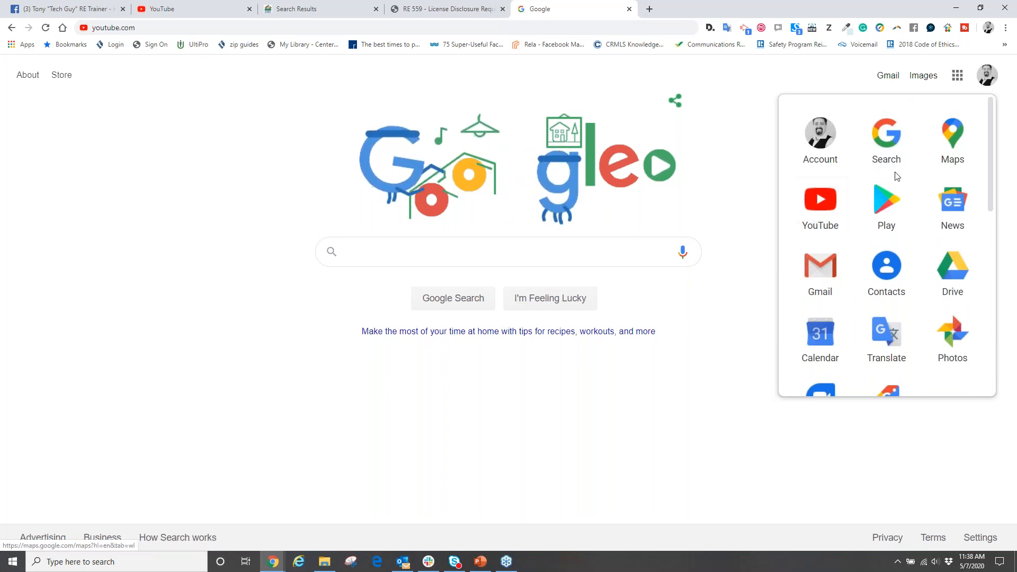
pyautogui.click(820, 205)
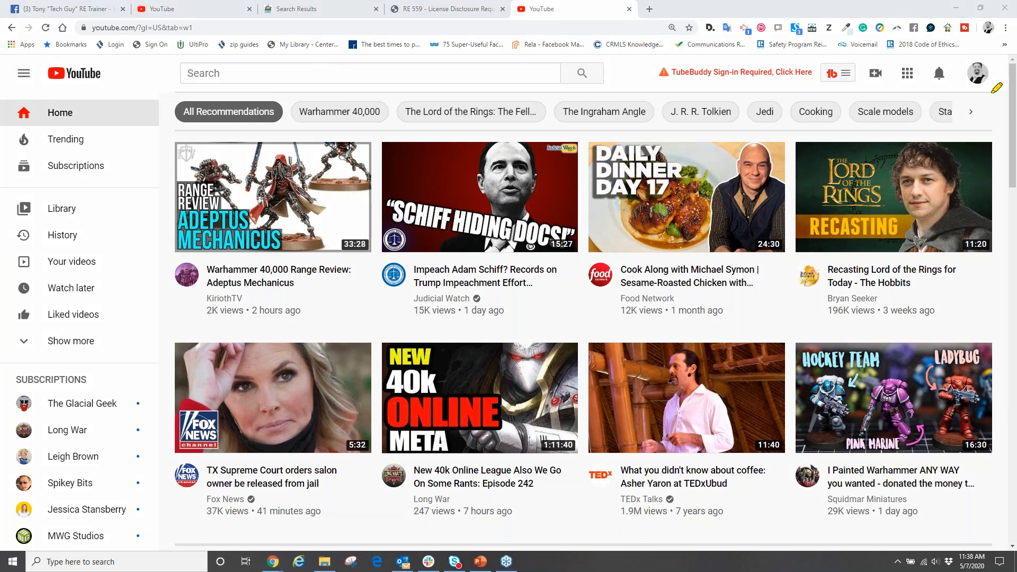
# - Highlight the YouTube account picture, clear the marking and open the account's own channel page
pyautogui.moveTo(993, 71)
pyautogui.mouseDown()
pyautogui.moveTo(960, 75)
pyautogui.moveTo(995, 85)
pyautogui.moveTo(983, 77)
pyautogui.mouseUp()
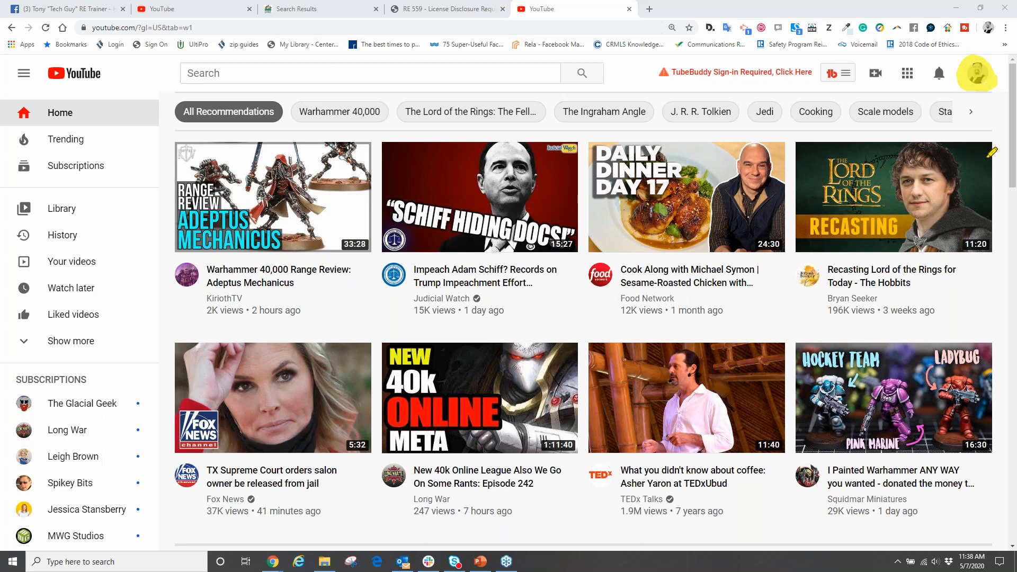
pyautogui.click(923, 231)
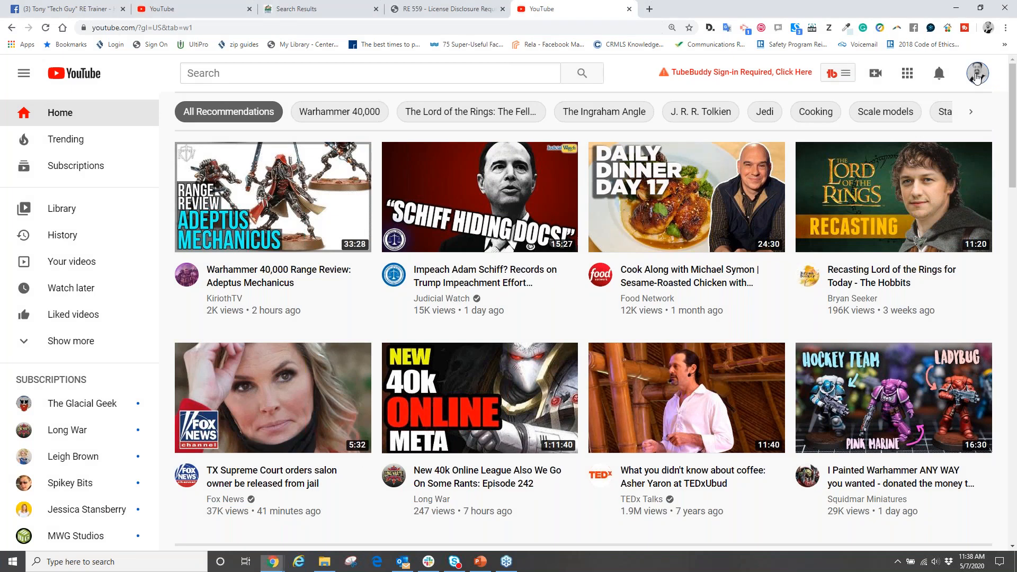
pyautogui.click(977, 74)
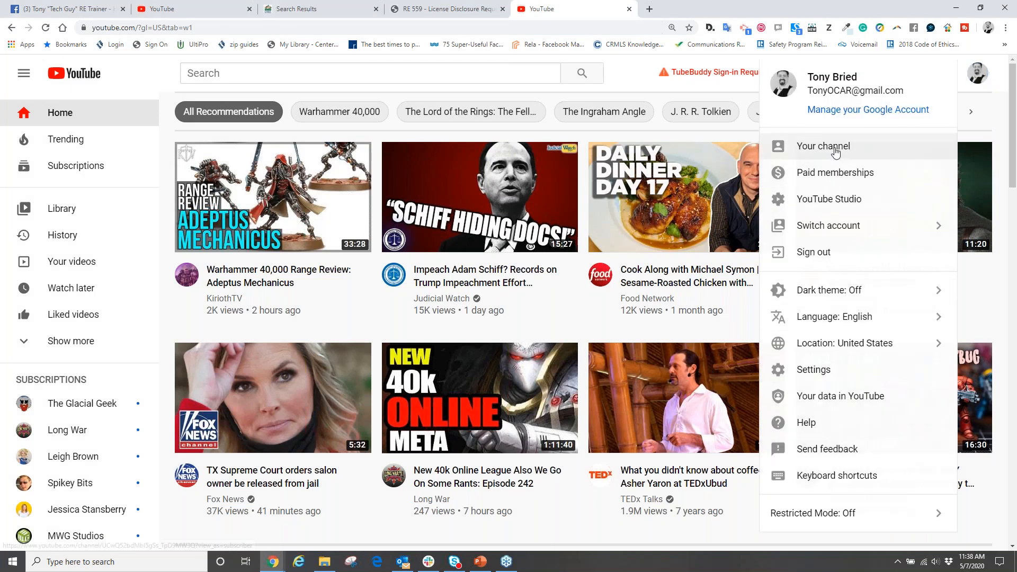
pyautogui.click(835, 151)
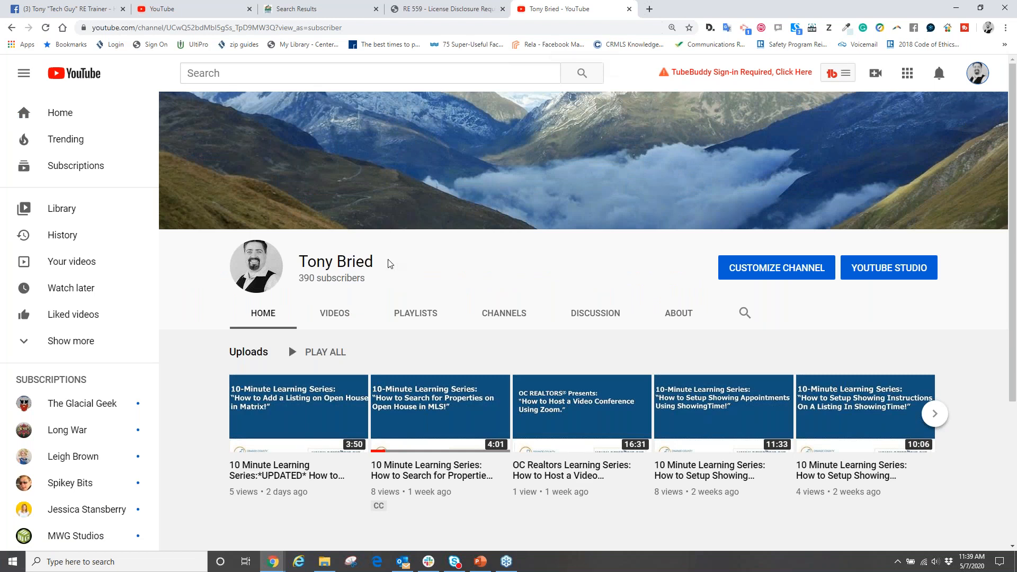
# - Point out the channel name, view the channel art upload options and close them without choosing a photo
pyautogui.moveTo(382, 263); pyautogui.dragTo(316, 262)
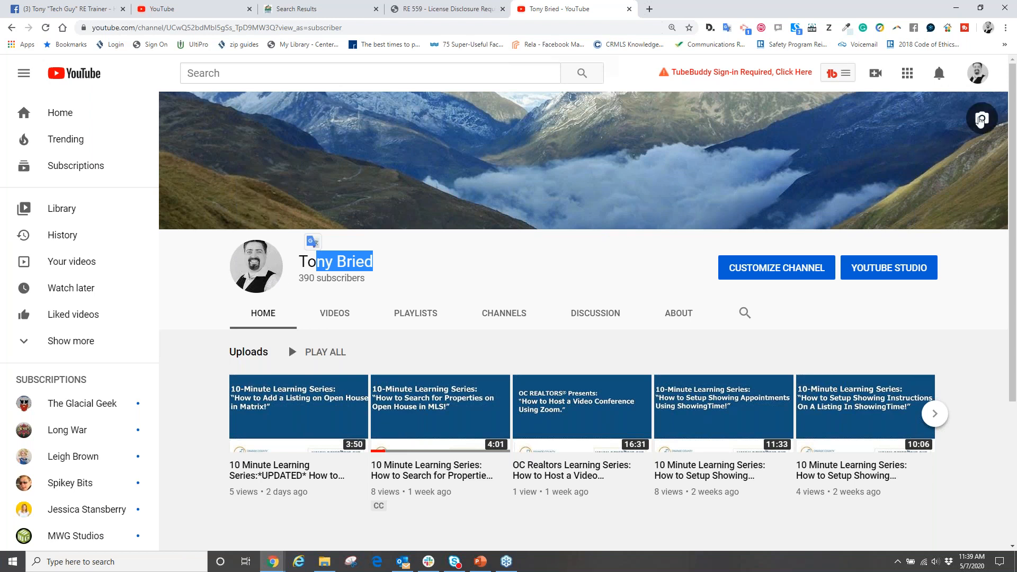
pyautogui.click(981, 119)
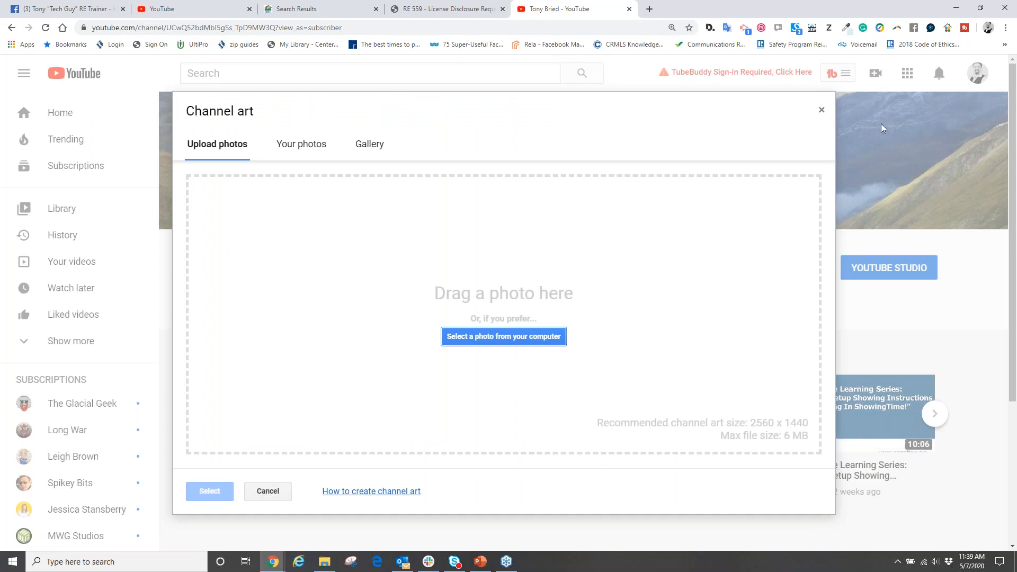
pyautogui.click(820, 111)
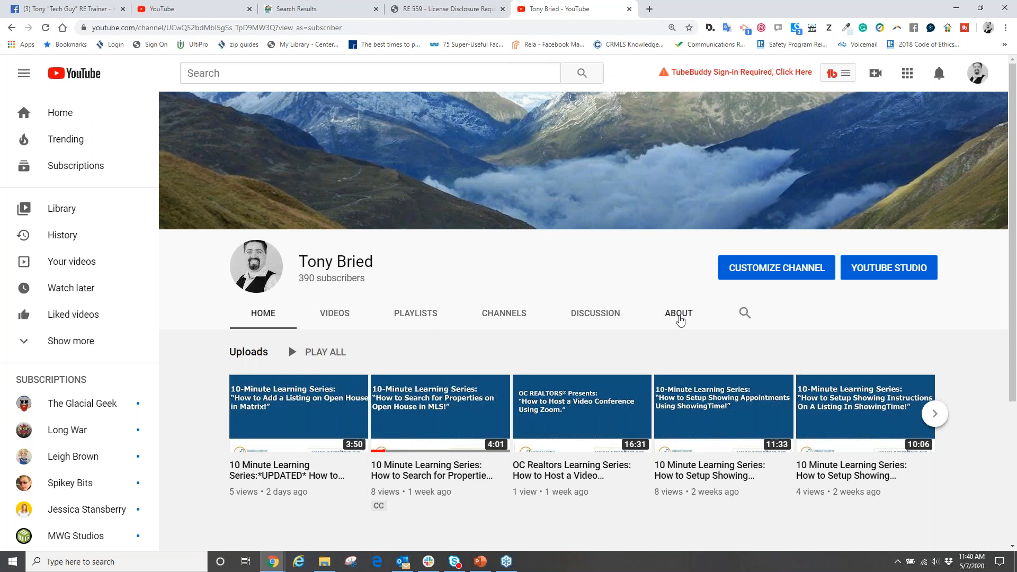
# - Open the channel's About page and review its description, location details and stats
pyautogui.click(679, 316)
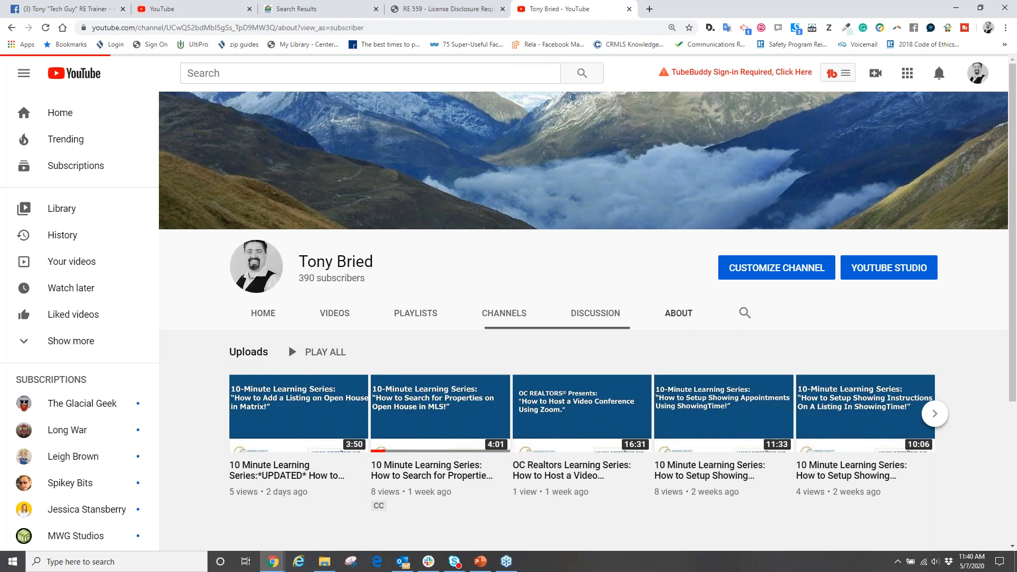
pyautogui.scroll(-3, 399, 278)
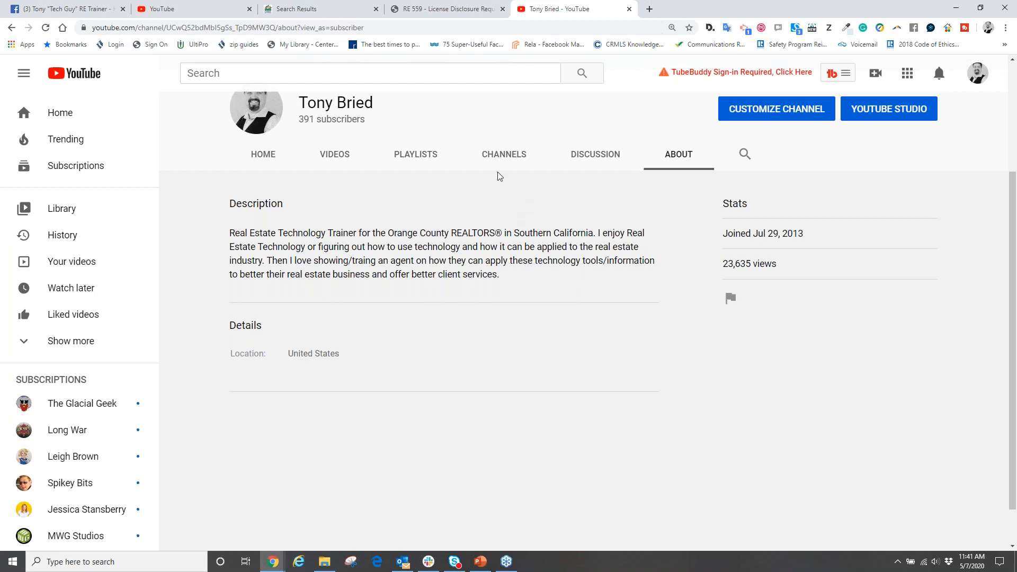
pyautogui.scroll(3, 670, 172)
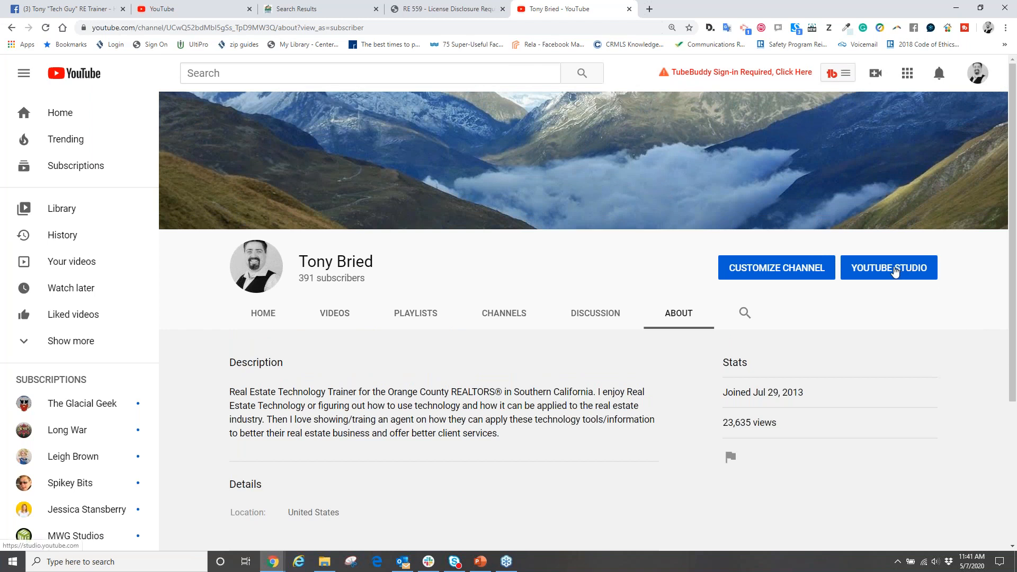
# - Open the Channel section of the settings in YouTube Studio, showing its Basic info
pyautogui.click(894, 270)
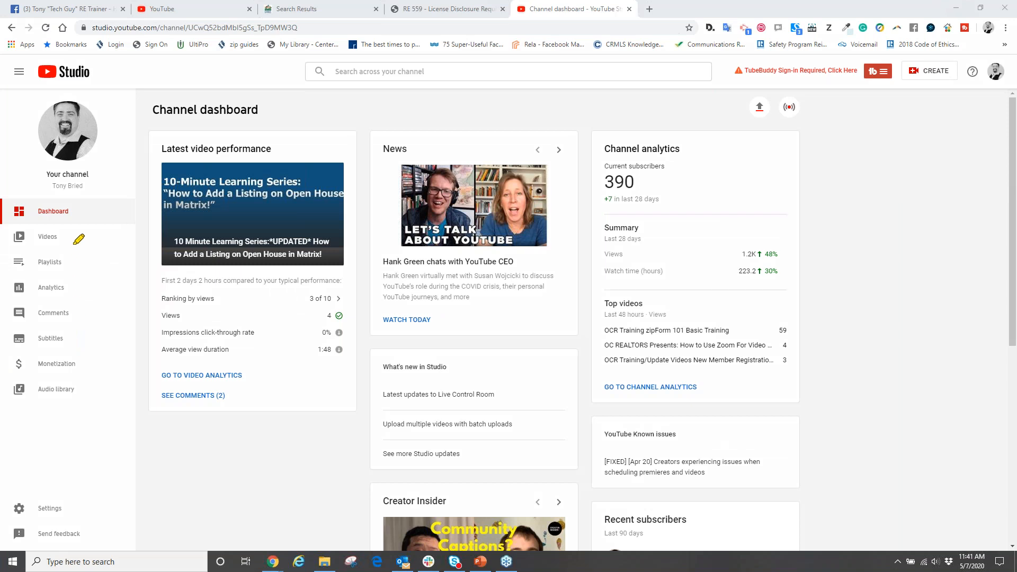
pyautogui.moveTo(53, 481)
pyautogui.mouseDown()
pyautogui.moveTo(32, 516)
pyautogui.moveTo(98, 499)
pyautogui.moveTo(42, 481)
pyautogui.mouseUp()
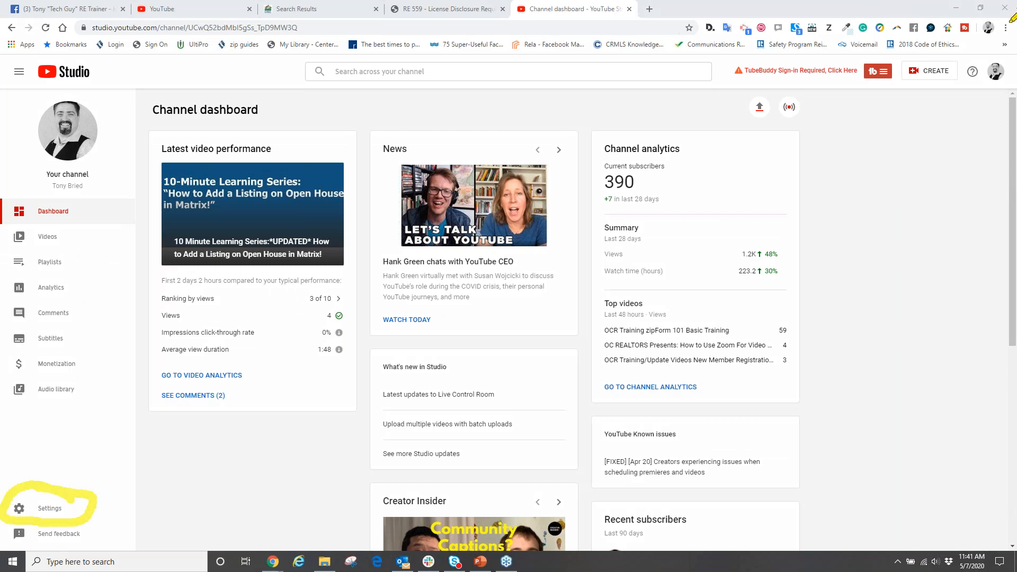
pyautogui.click(1006, 152)
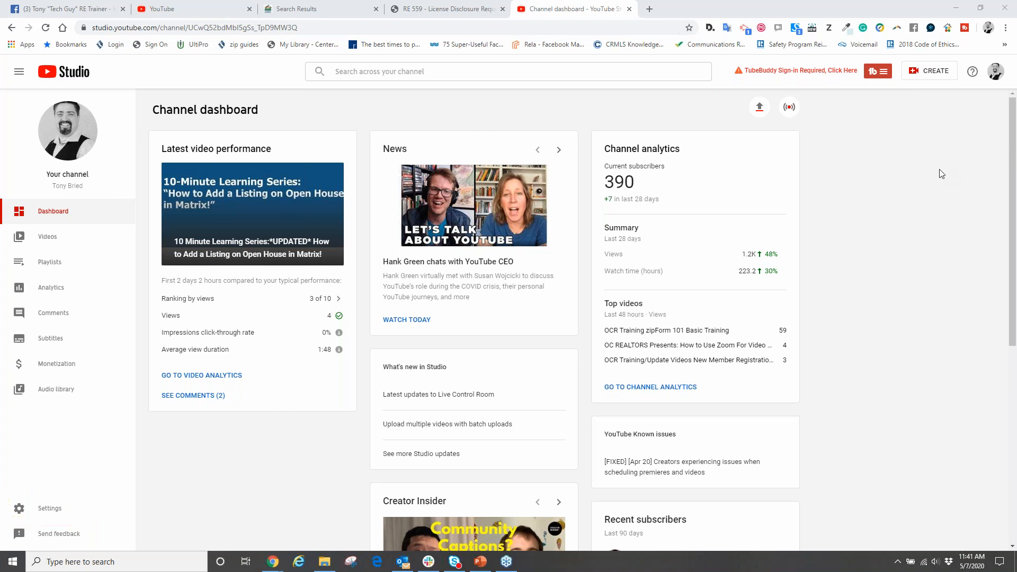
pyautogui.click(52, 509)
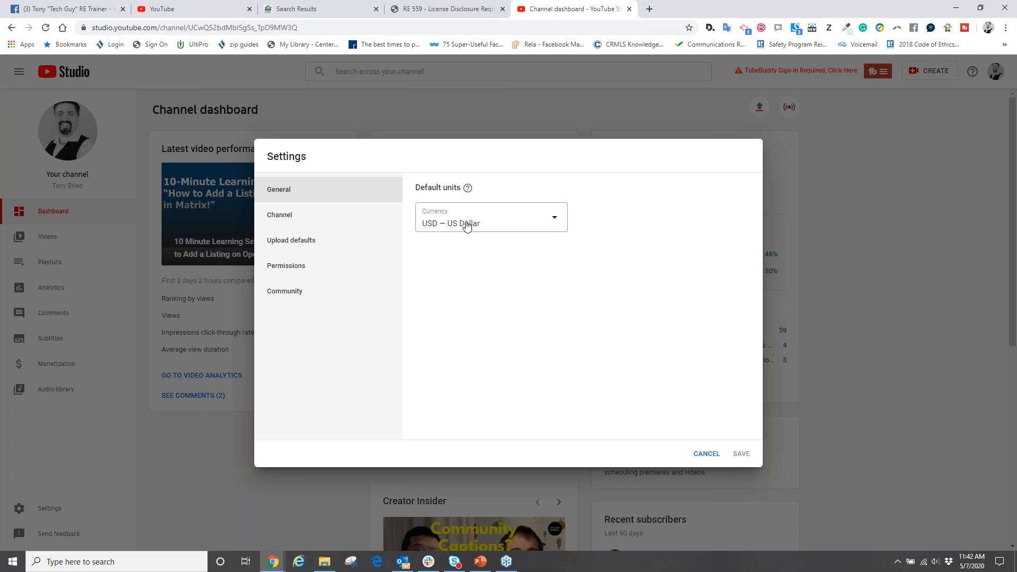
pyautogui.click(289, 220)
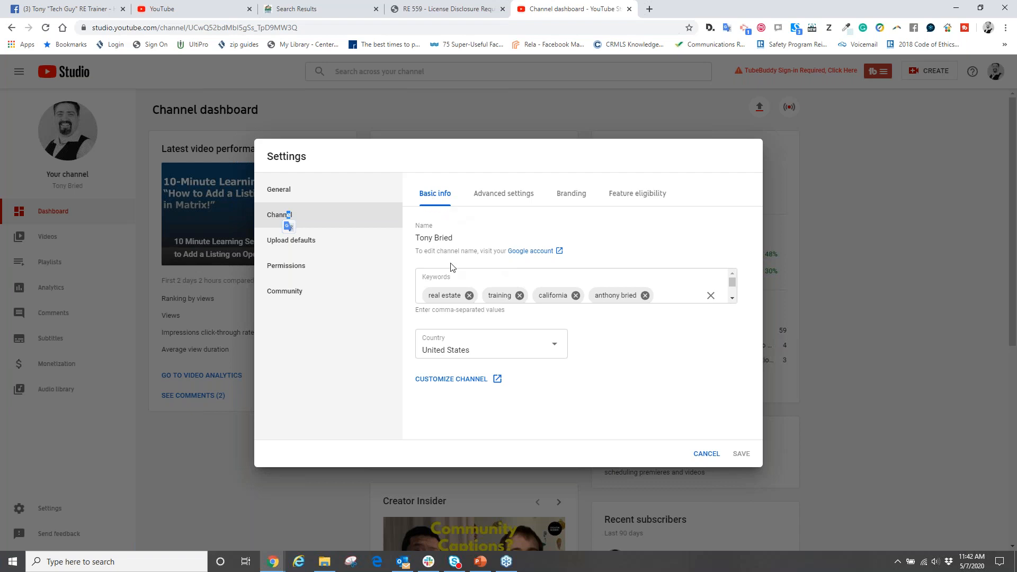
# - Review the full list of channel keywords under Basic info and open the Keywords field for entry
pyautogui.scroll(-1, 479, 281)
pyautogui.scroll(1, 483, 287)
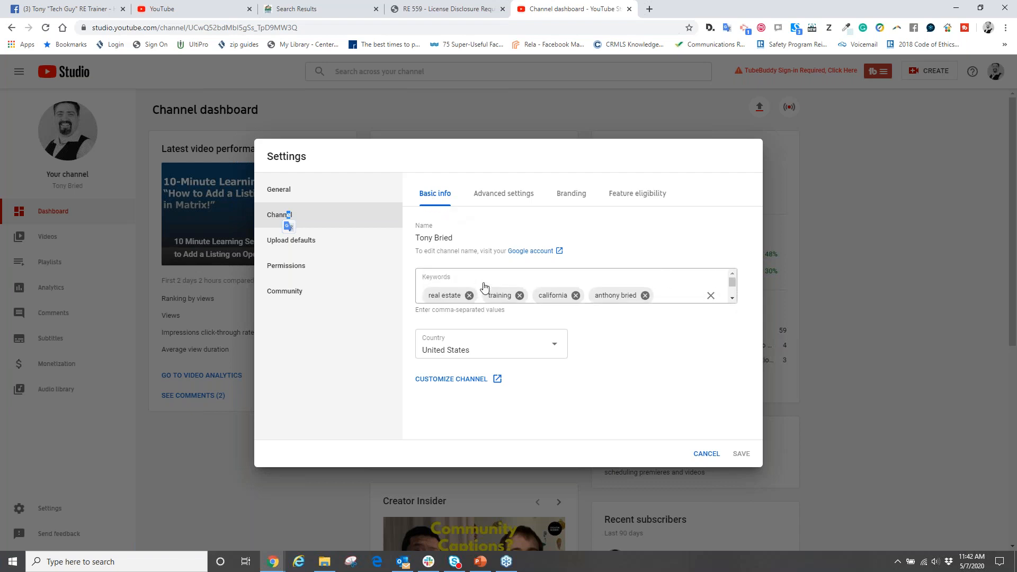
pyautogui.scroll(-1, 484, 288)
pyautogui.scroll(1, 493, 290)
pyautogui.scroll(-1, 492, 290)
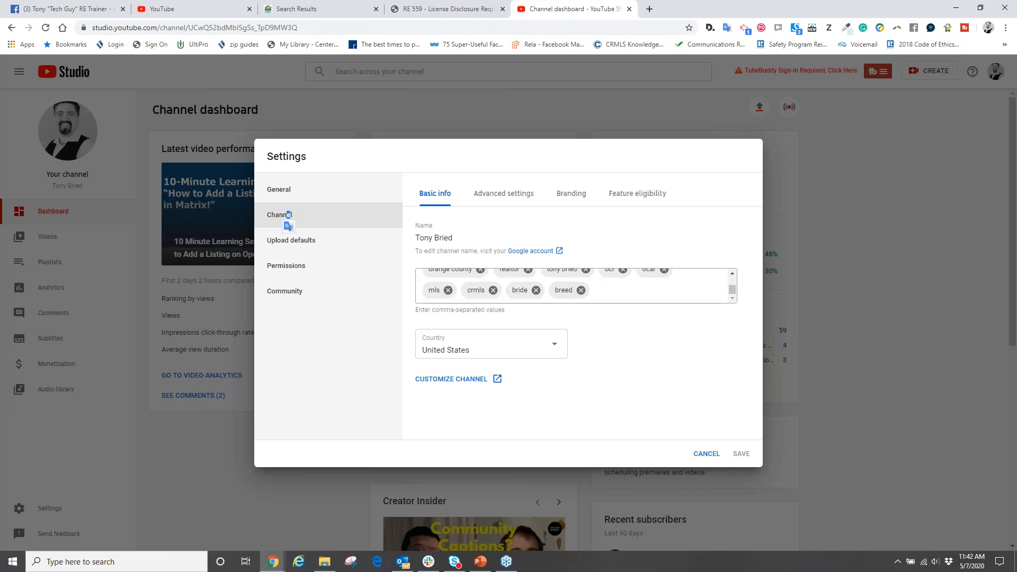
pyautogui.scroll(1, 492, 290)
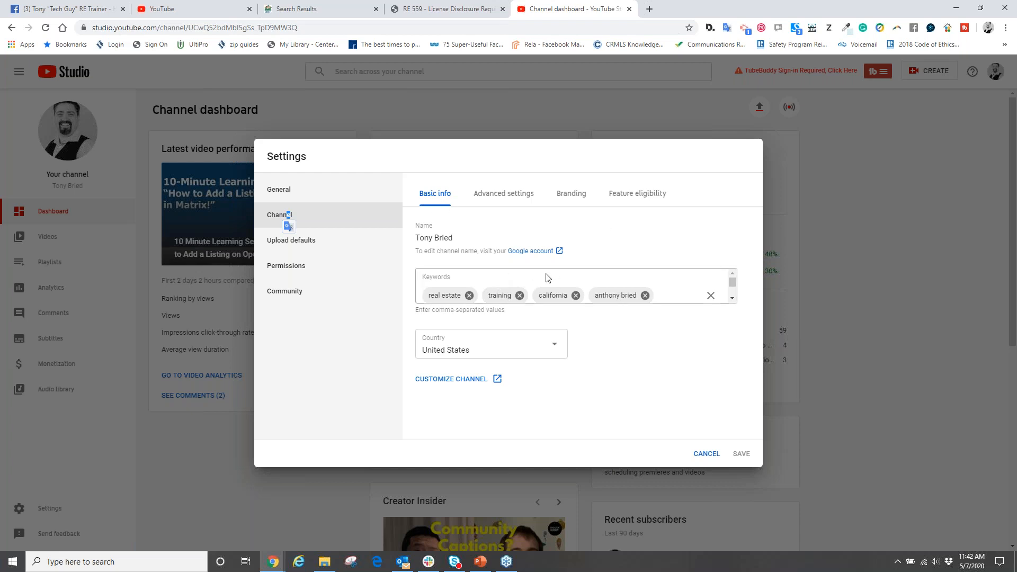
pyautogui.scroll(-1, 535, 277)
pyautogui.scroll(1, 599, 285)
pyautogui.scroll(-1, 598, 285)
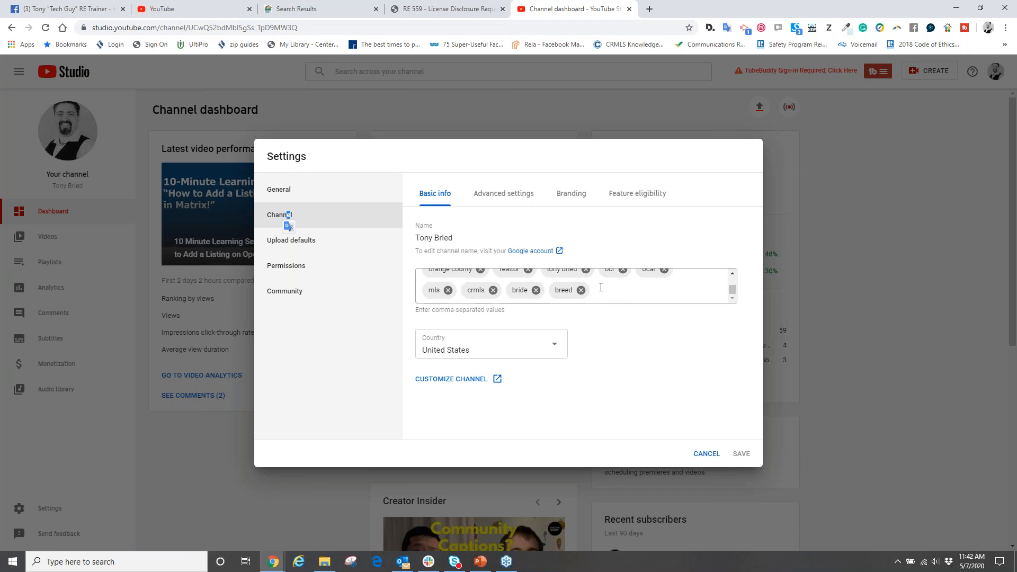
pyautogui.scroll(3, 600, 287)
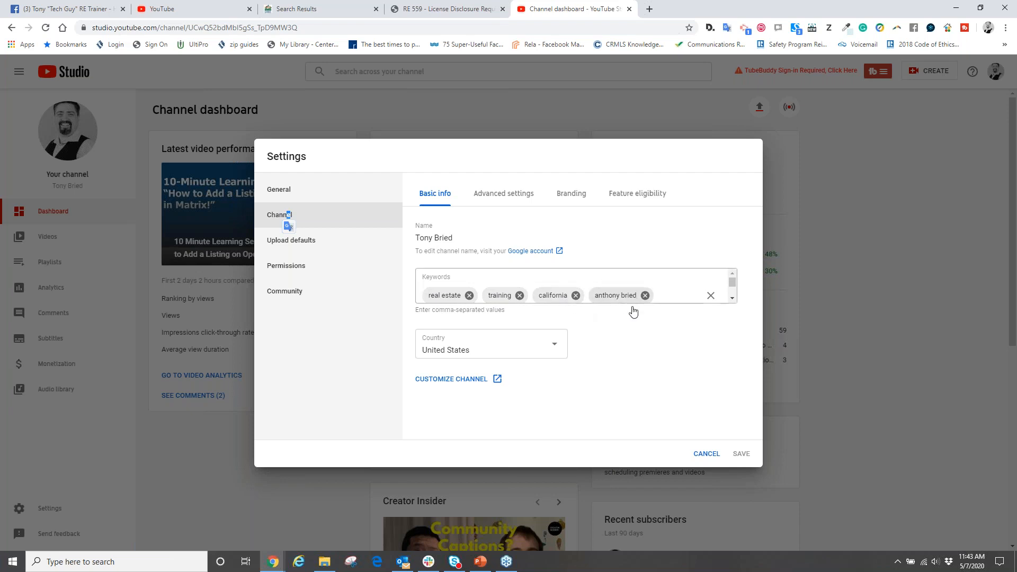
pyautogui.click(732, 299)
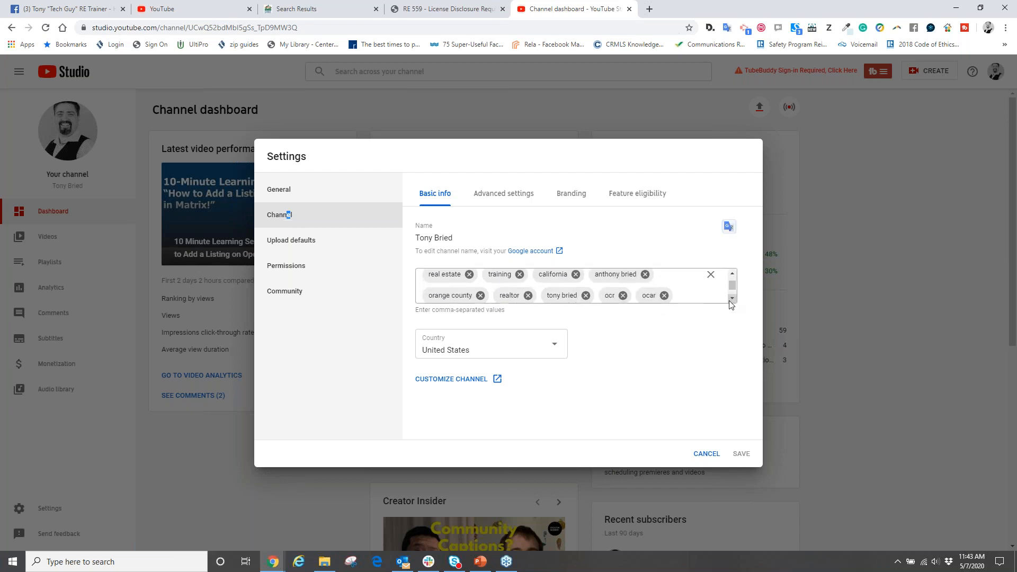
pyautogui.click(732, 299)
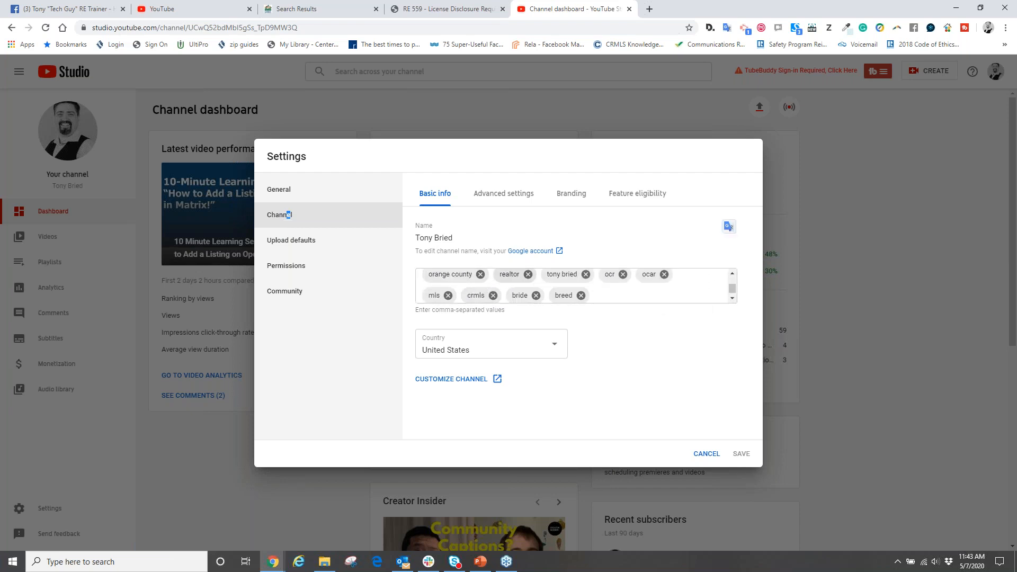
pyautogui.scroll(1, 581, 292)
pyautogui.scroll(-1, 568, 283)
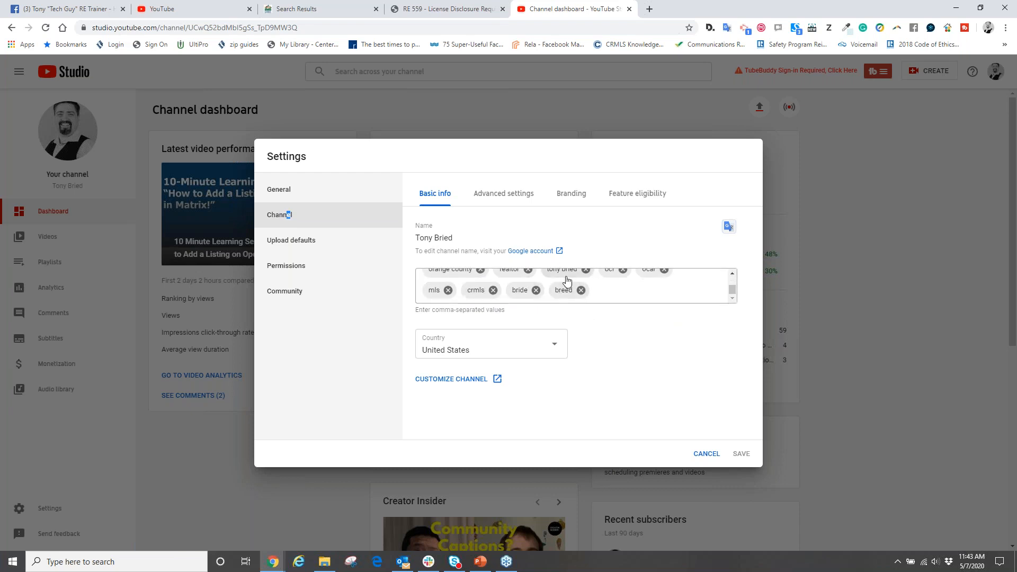
pyautogui.scroll(2, 567, 281)
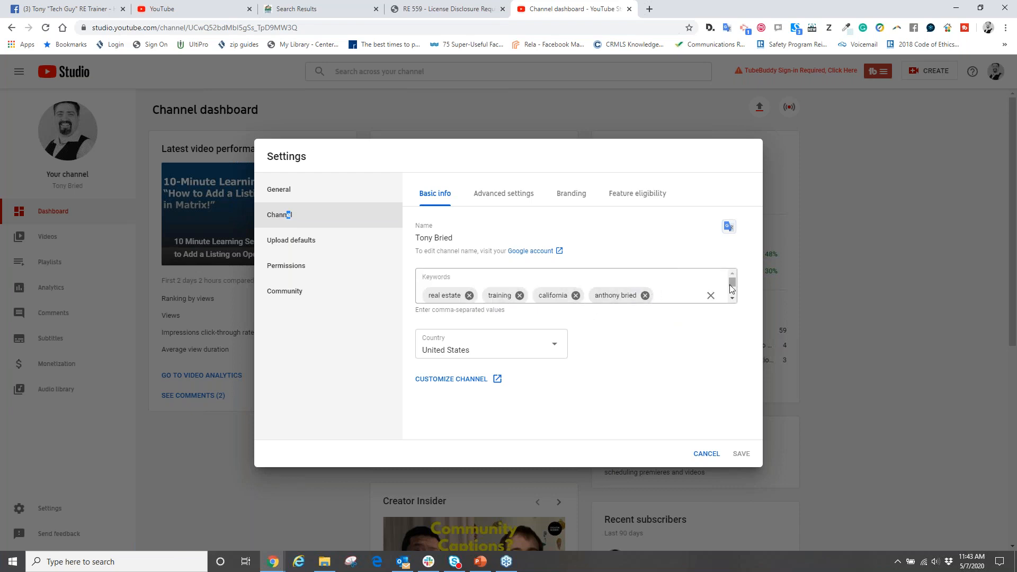
pyautogui.scroll(-3, 731, 289)
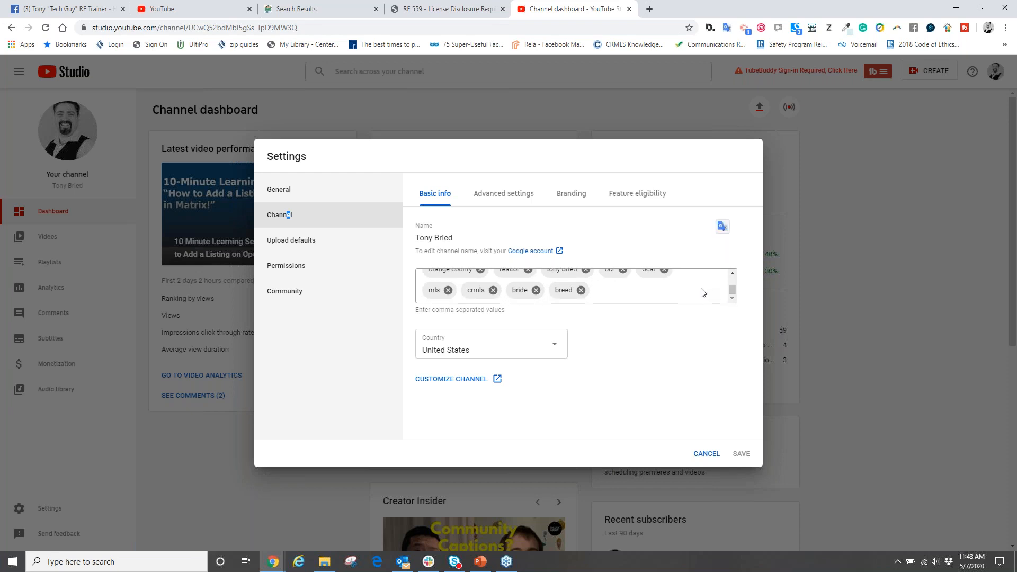
pyautogui.scroll(2, 702, 292)
pyautogui.scroll(-2, 699, 290)
pyautogui.click(603, 296)
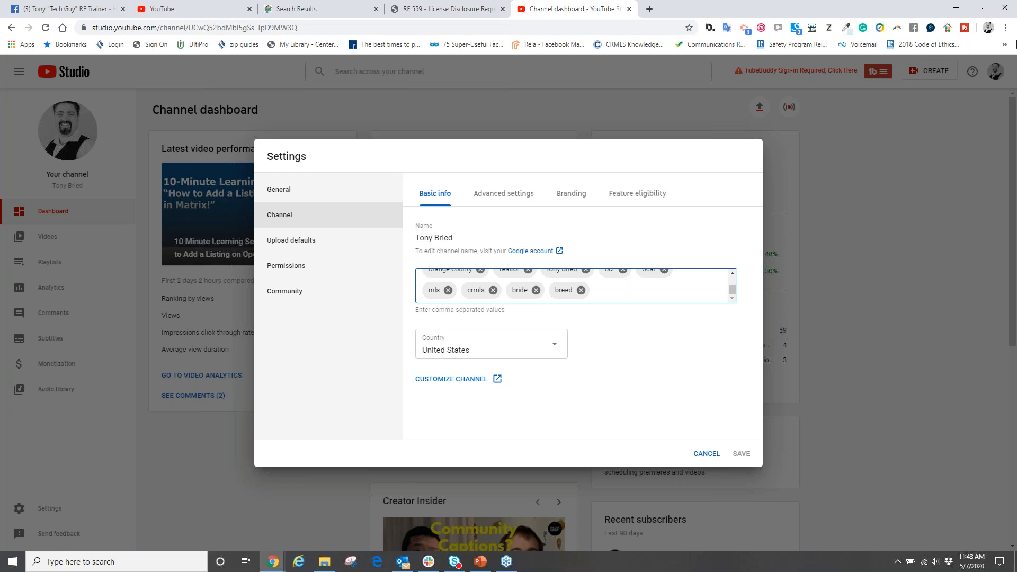
# - Add "tech trainer for real estate" to the channel keywords
pyautogui.click(875, 395)
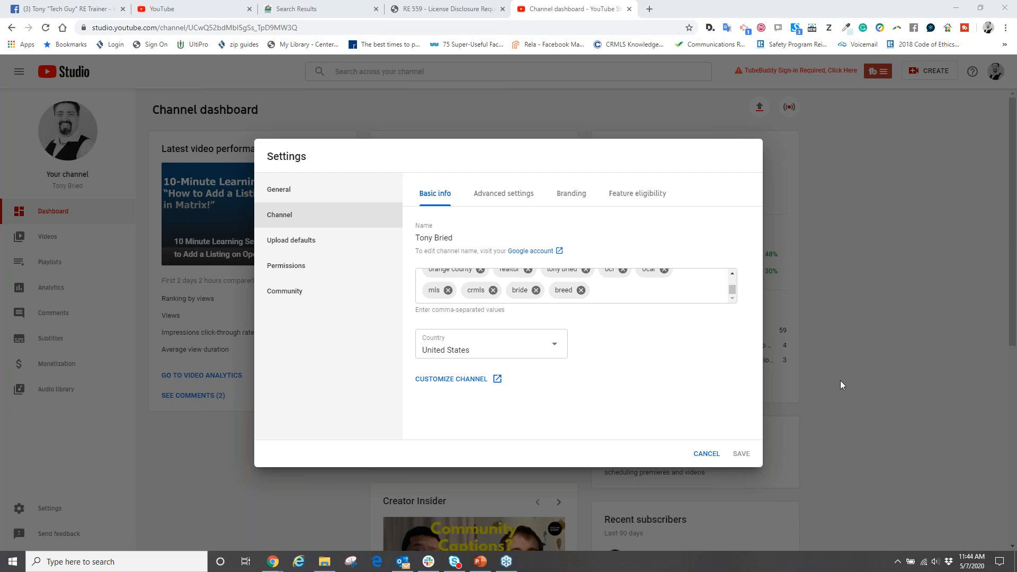
pyautogui.click(619, 292)
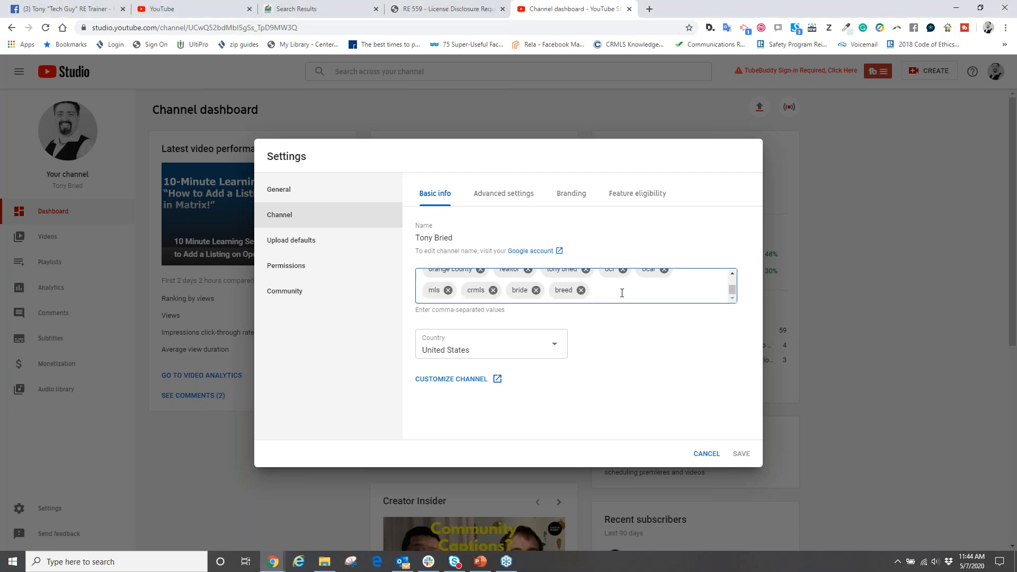
pyautogui.scroll(3, 622, 292)
pyautogui.scroll(-3, 604, 289)
pyautogui.write('tech trainin')
pyautogui.press('BackSpace')
pyautogui.press('BackSpace')
pyautogui.write('er for real estate')
pyautogui.press('Return')
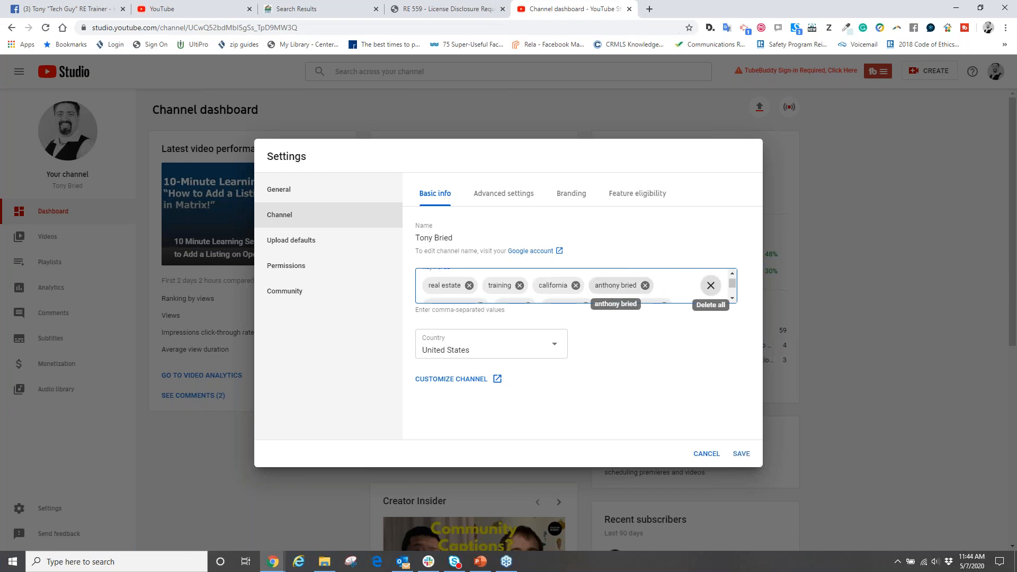
# - Add "buyer specialist in orange county" as another channel keyword
pyautogui.scroll(-3, 733, 299)
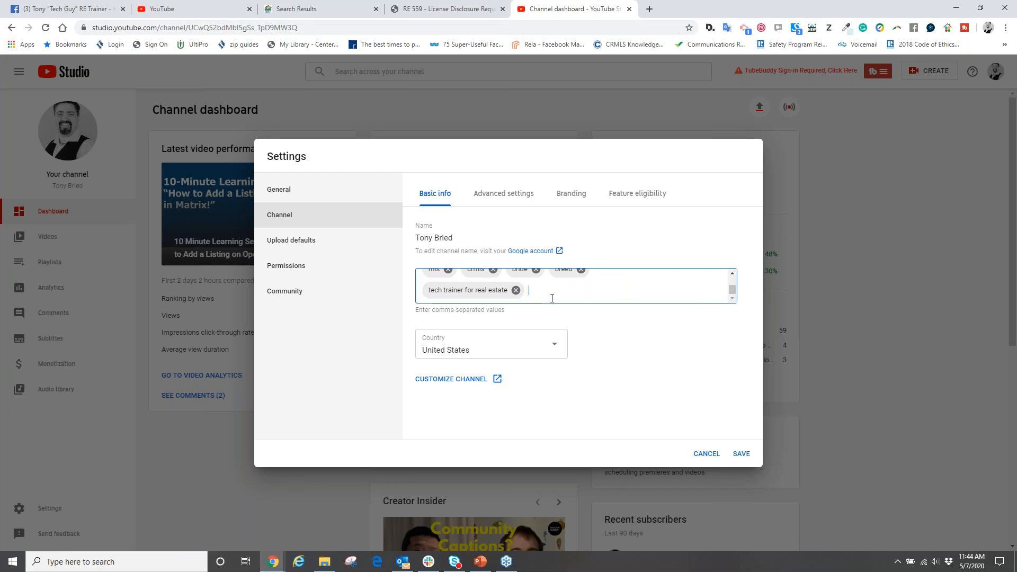
pyautogui.write('buyer spe')
pyautogui.write('cial')
pyautogui.write('ist in ')
pyautogui.write('orange coun')
pyautogui.write('ter')
pyautogui.press('BackSpace')
pyautogui.press('BackSpace')
pyautogui.press('BackSpace')
pyautogui.write('ty')
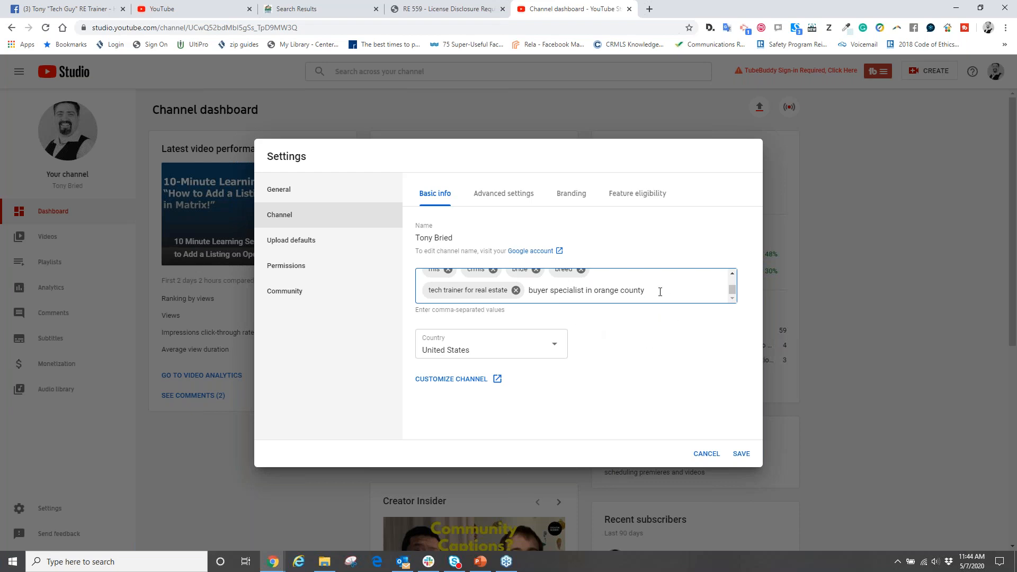
pyautogui.press('Tab')
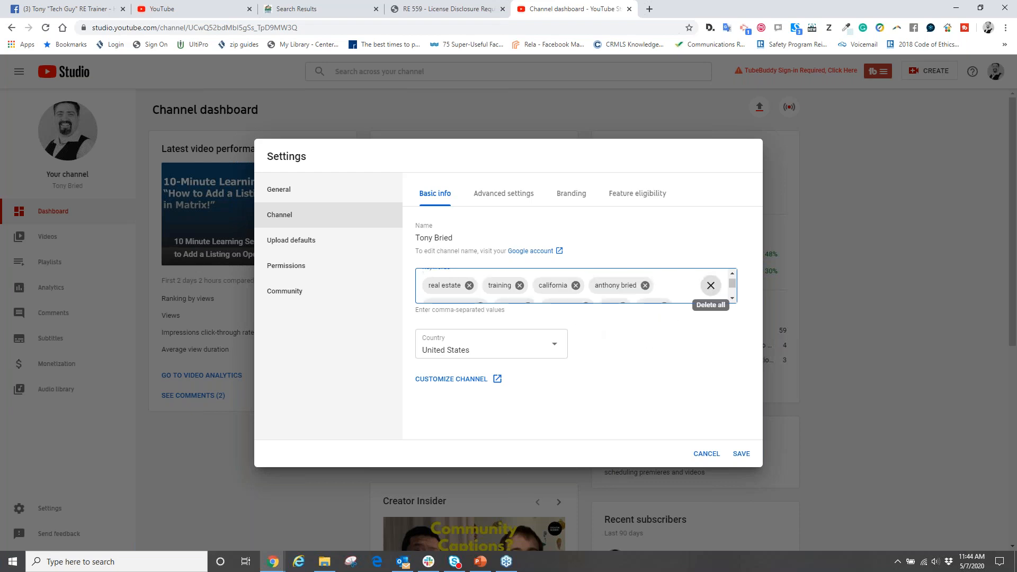
pyautogui.click(732, 299)
pyautogui.click(732, 300)
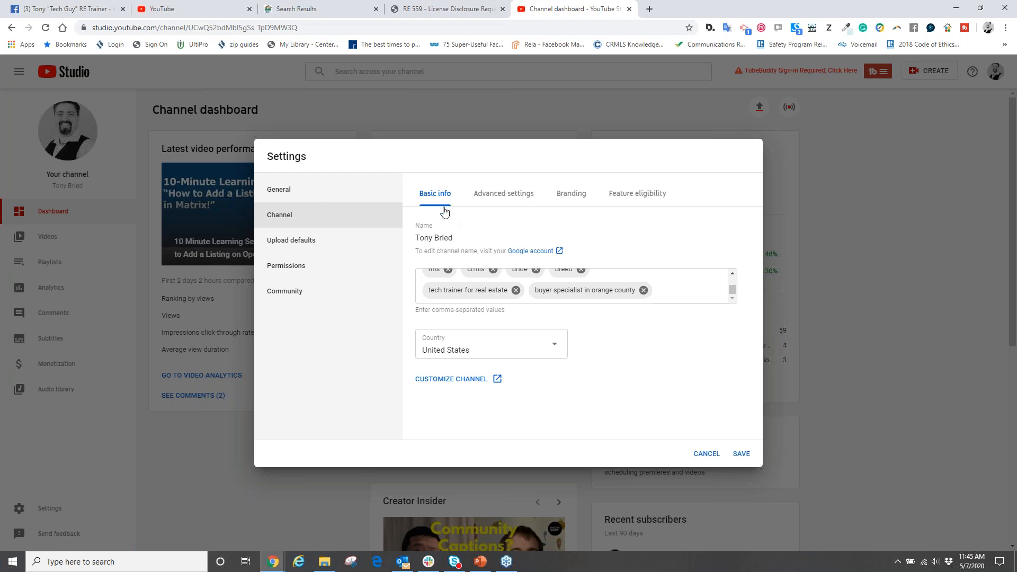
# - Review the channel's advanced settings, from the made-for-kids audience options to the subscriber count and advertisement options
pyautogui.click(493, 198)
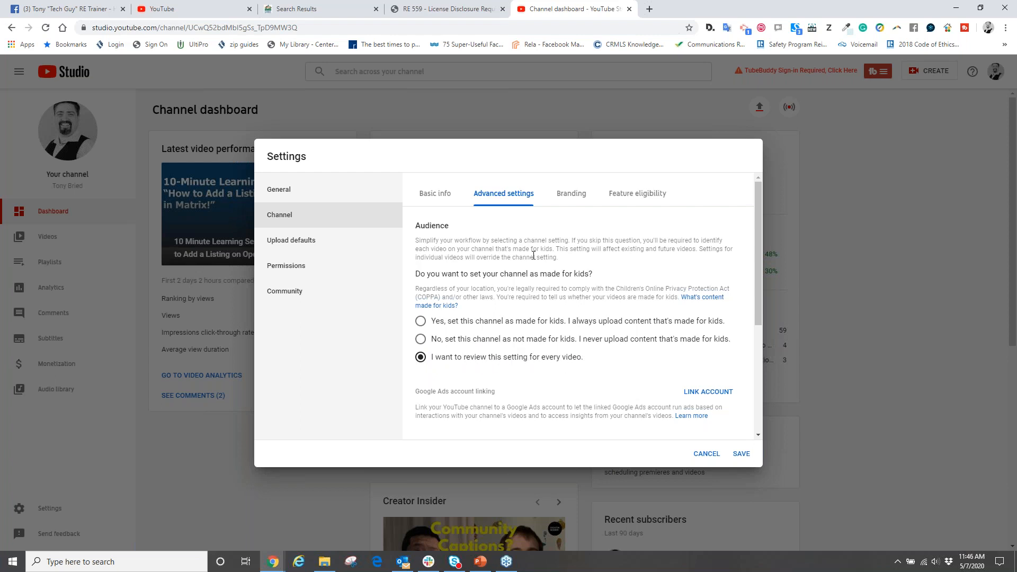
pyautogui.scroll(-3, 563, 309)
pyautogui.scroll(-1, 536, 254)
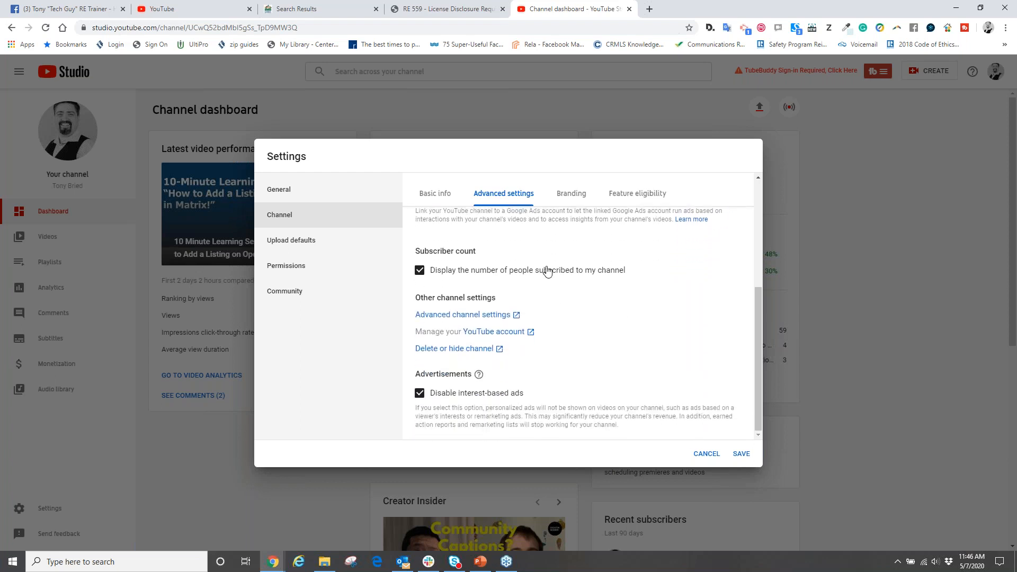
pyautogui.scroll(3, 547, 272)
pyautogui.scroll(-3, 547, 272)
pyautogui.scroll(5, 547, 271)
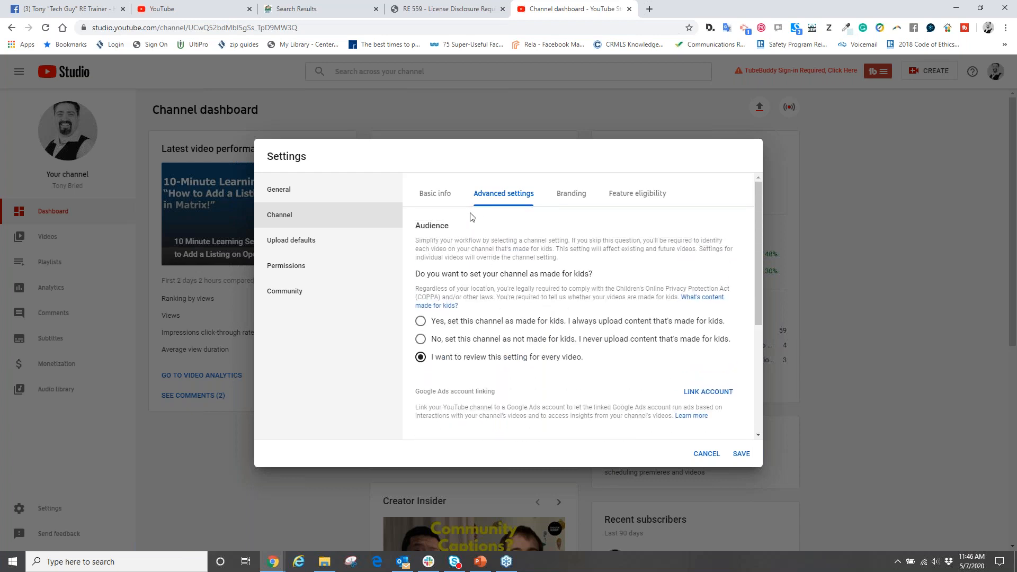
# - Remove the current video watermark from the channel's branding
pyautogui.click(570, 196)
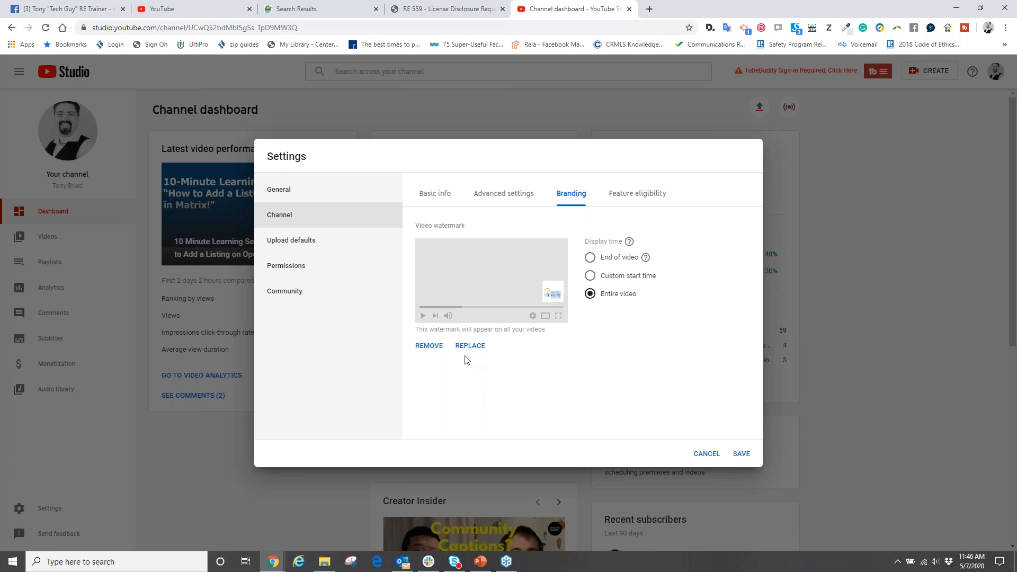
pyautogui.click(430, 346)
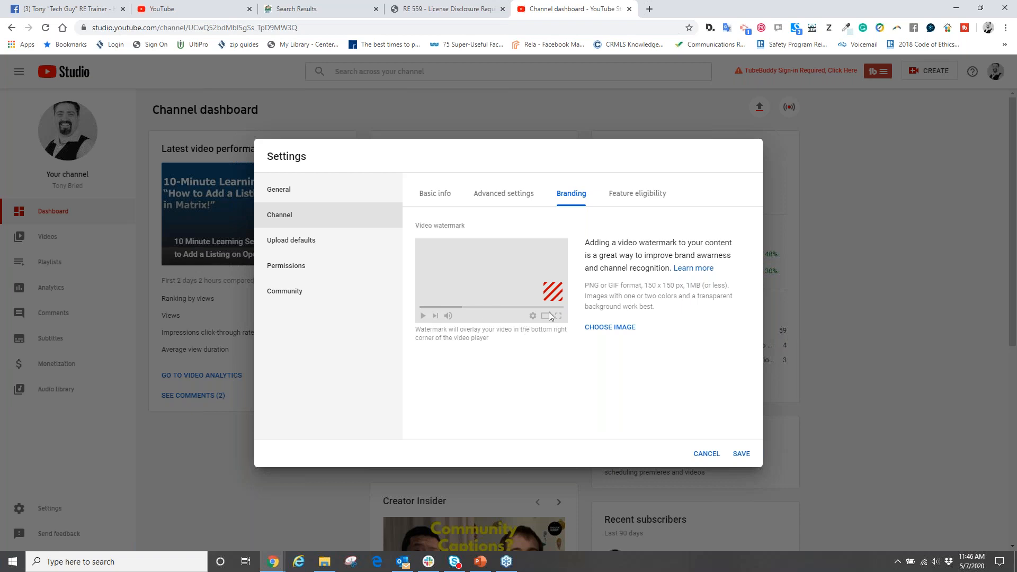
# - Try to use the TTG LOGO image from the Logos folder as the video watermark
pyautogui.click(609, 326)
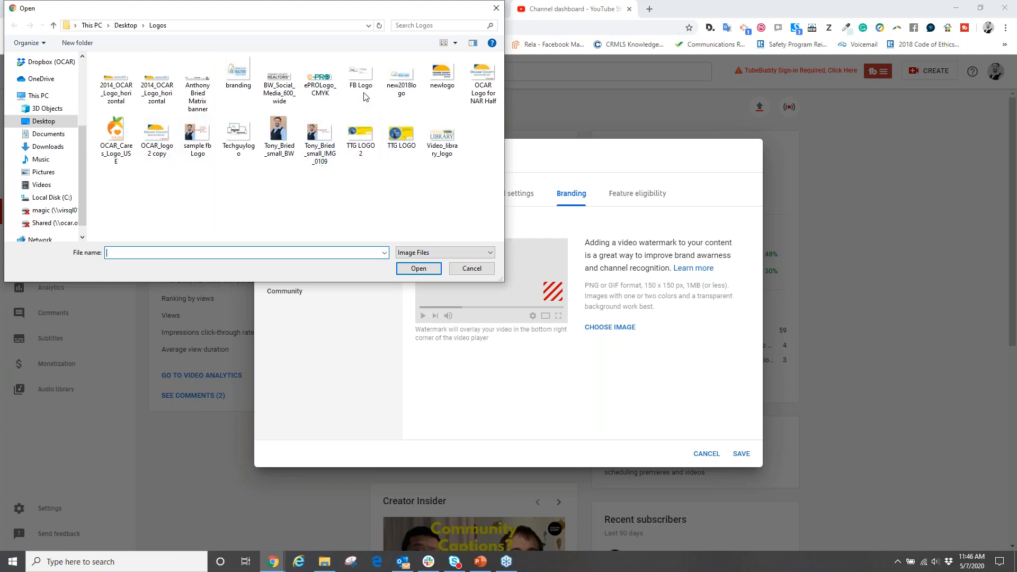
pyautogui.click(401, 79)
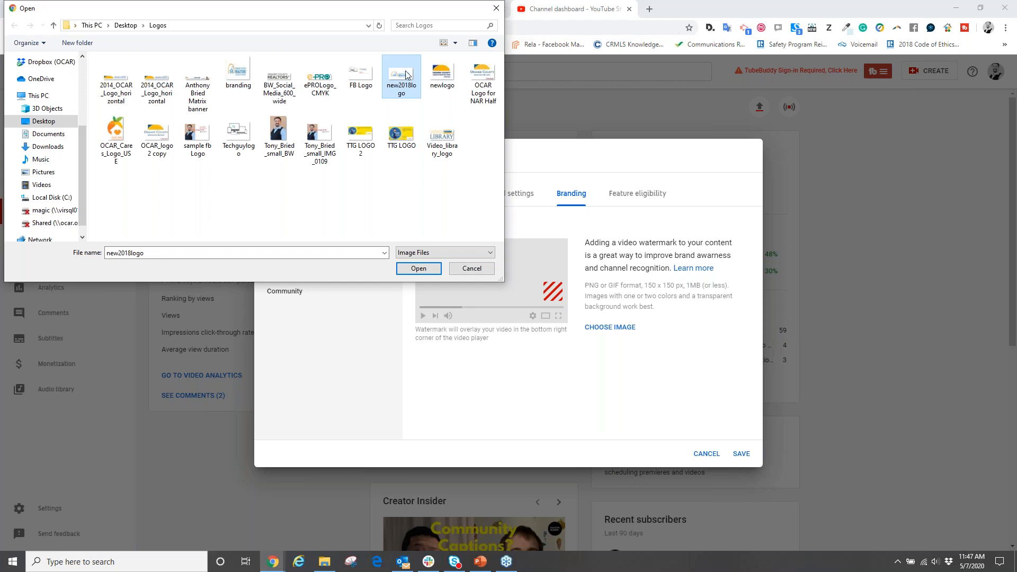
pyautogui.click(396, 139)
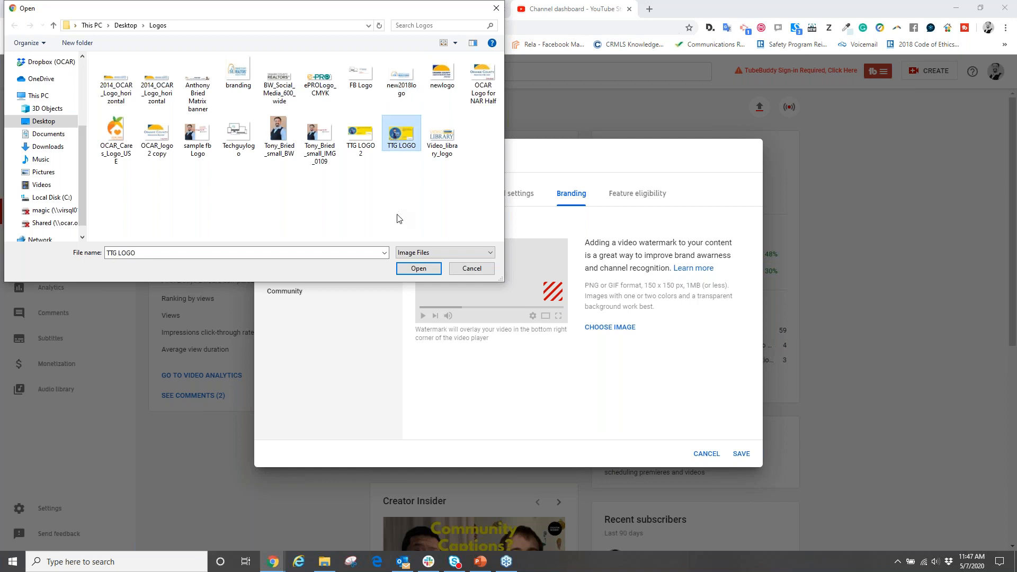
pyautogui.click(418, 269)
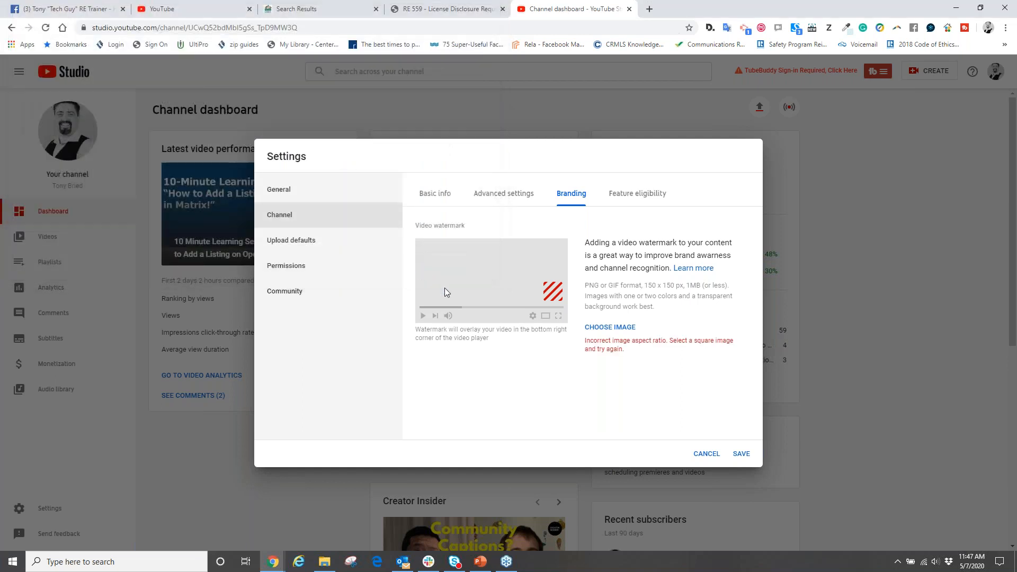
# - Set the "branding" image from the Logos folder as the video watermark, display it for the entire video, and save the settings
pyautogui.click(610, 327)
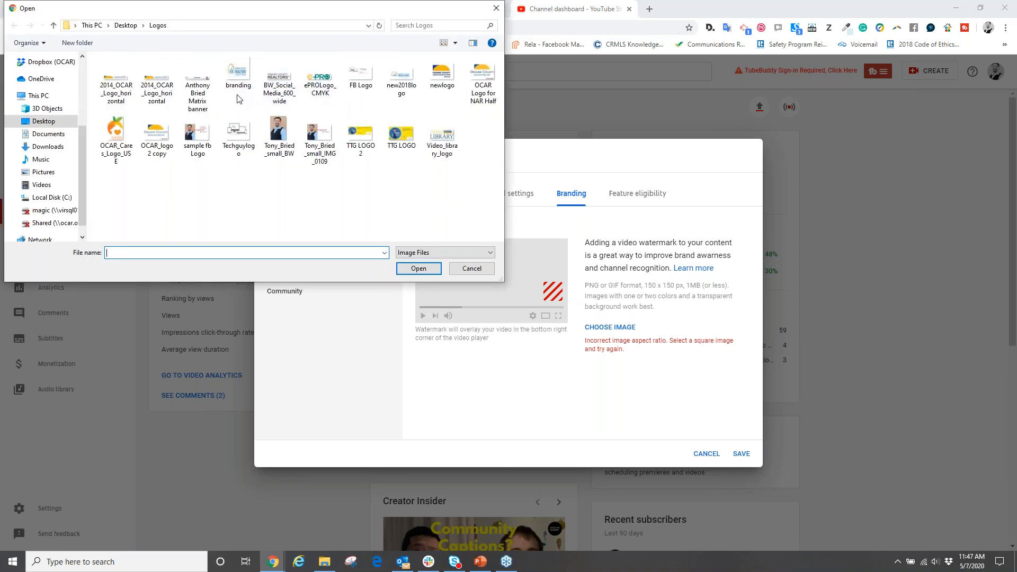
pyautogui.click(250, 85)
pyautogui.click(403, 269)
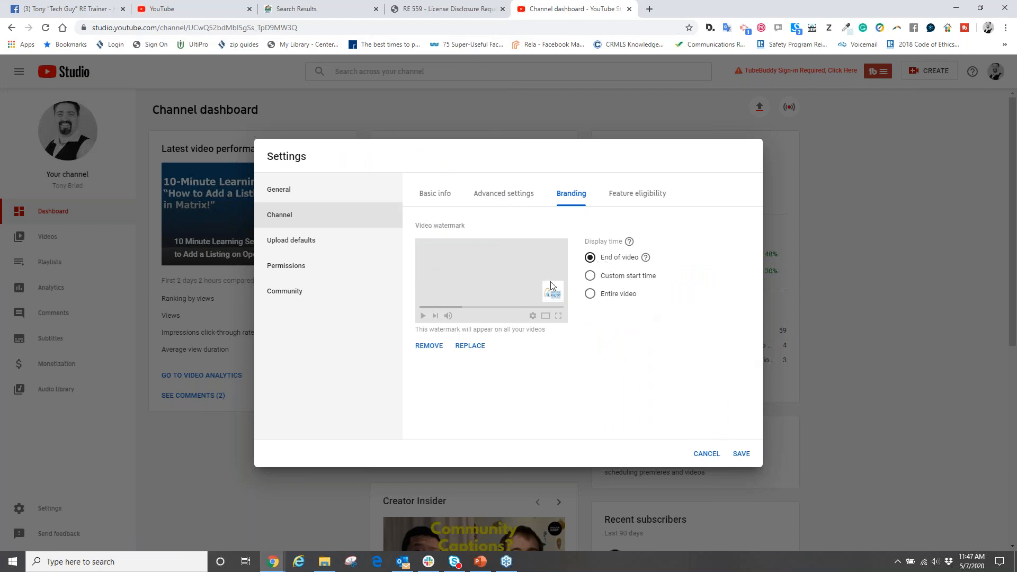
pyautogui.click(589, 275)
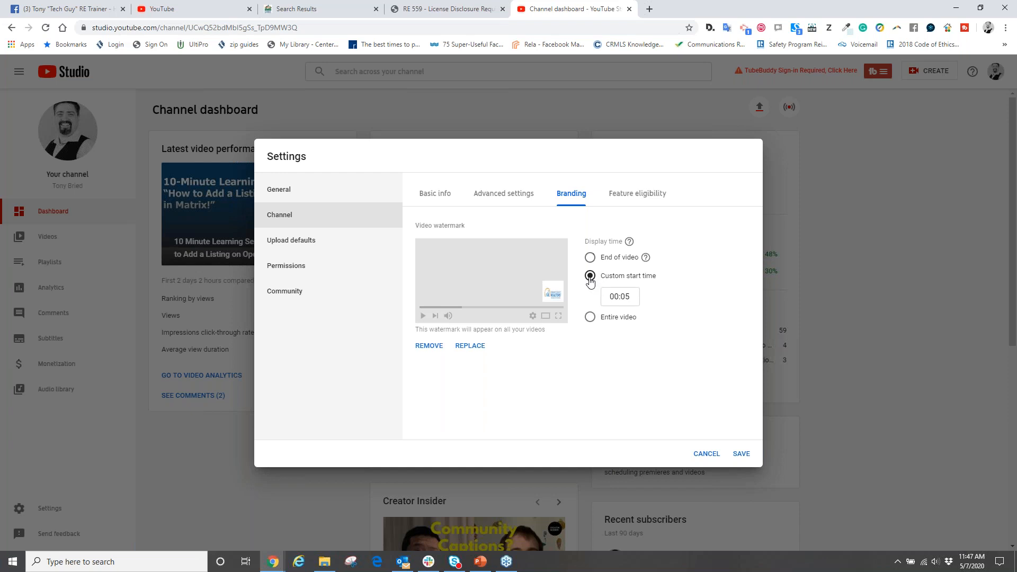
pyautogui.click(590, 317)
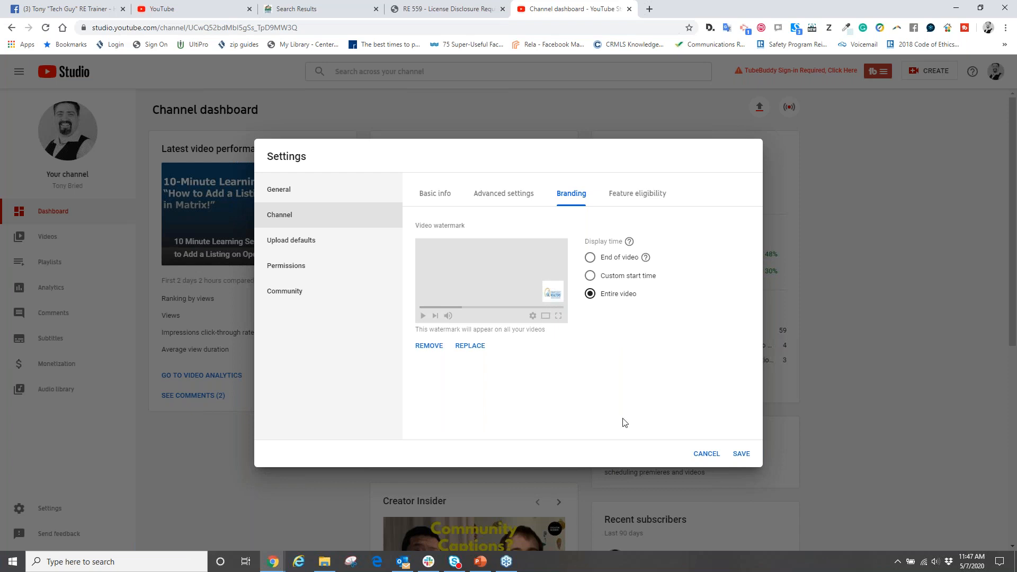
pyautogui.click(742, 454)
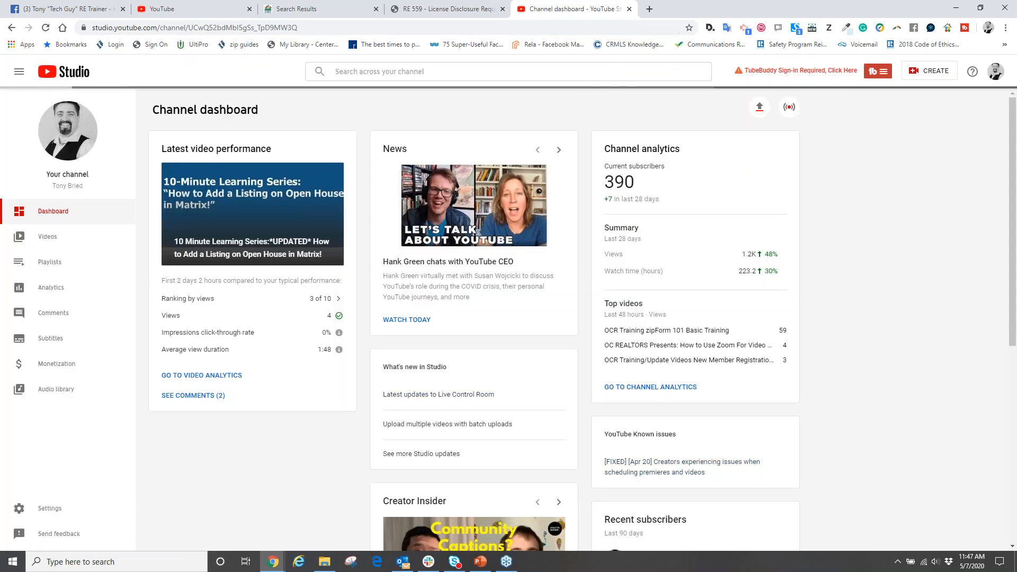
# - Reopen the settings at Upload defaults and make the default video title ready for editing
pyautogui.click(48, 508)
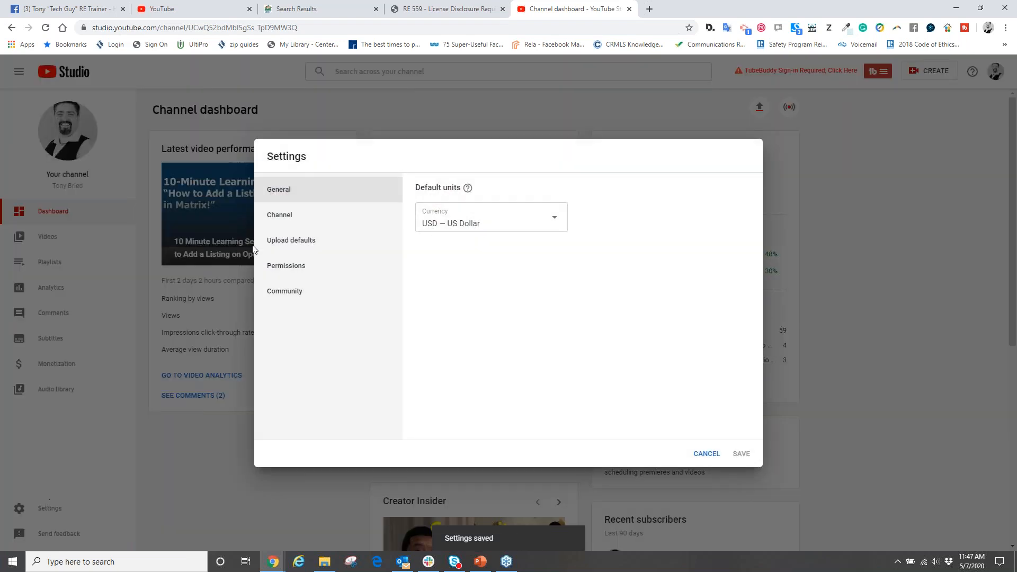
pyautogui.click(290, 216)
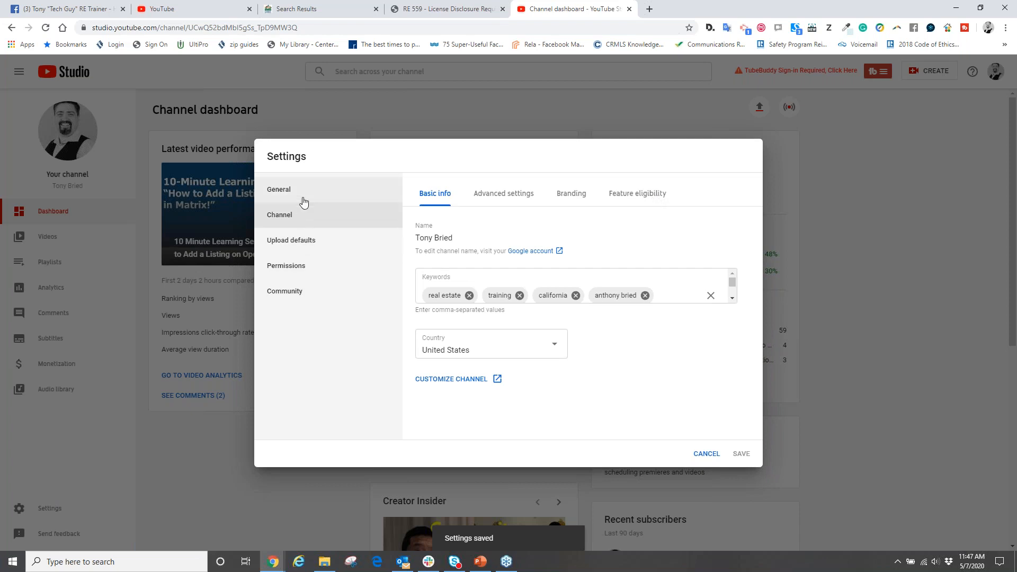
pyautogui.click(291, 243)
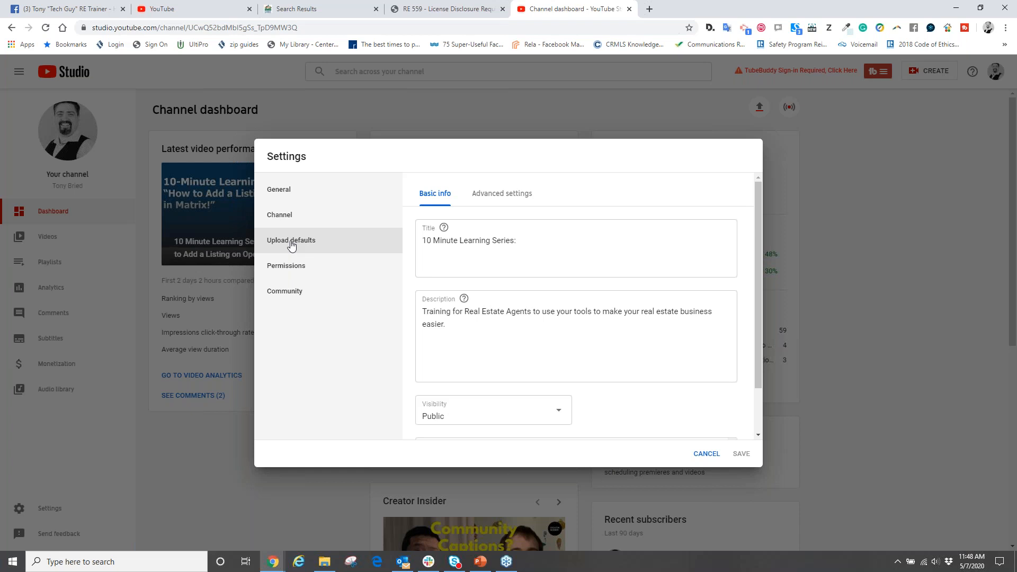
pyautogui.click(527, 238)
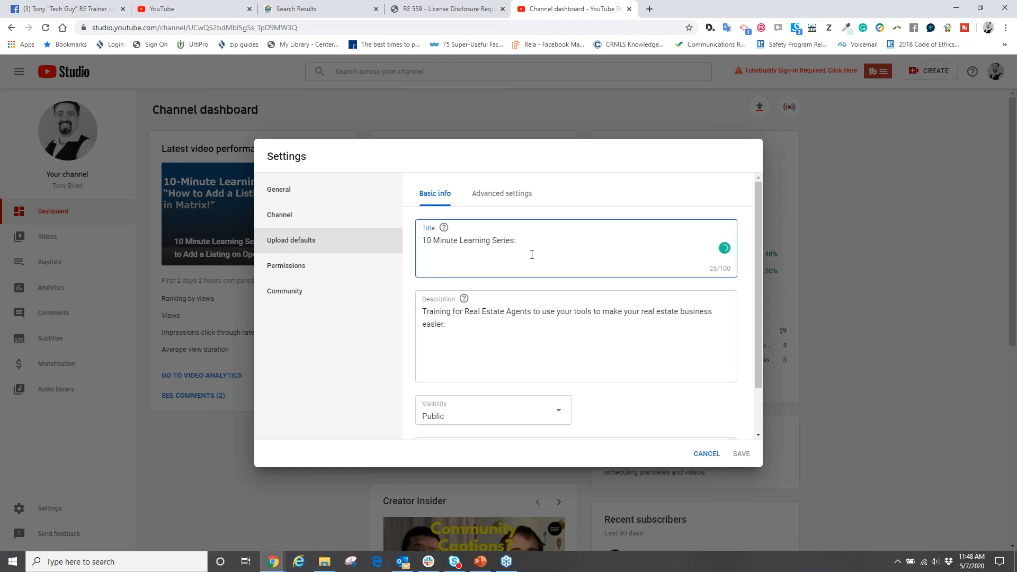
# - Start a new paragraph below the default upload description with the text "For more information and showings"
pyautogui.click(504, 331)
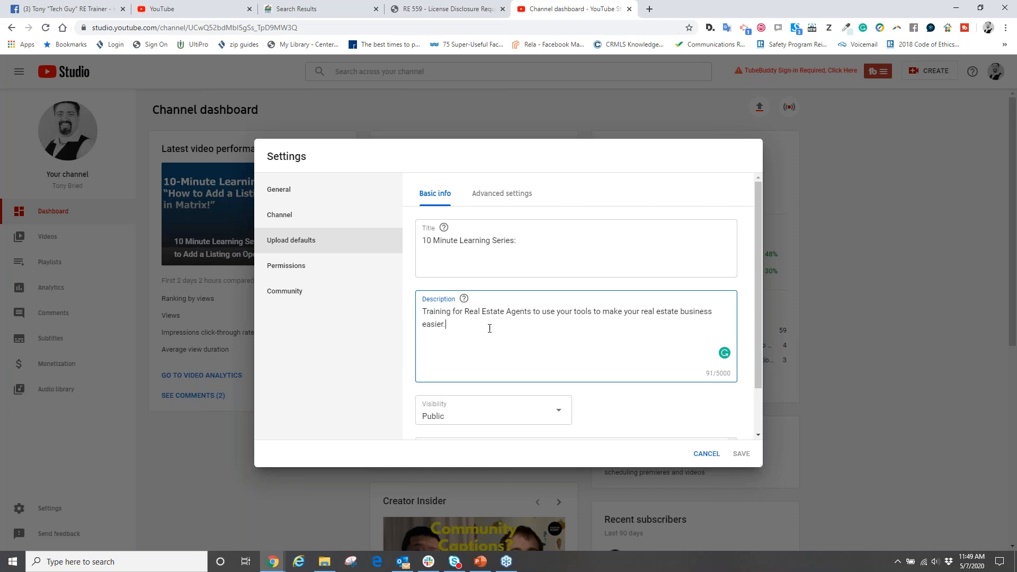
pyautogui.press('Return')
pyautogui.press('Return')
pyautogui.write('for')
pyautogui.press('BackSpace')
pyautogui.press('BackSpace')
pyautogui.press('BackSpace')
pyautogui.press('BackSpace')
pyautogui.write('for')
pyautogui.press('BackSpace')
pyautogui.press('BackSpace')
pyautogui.press('BackSpace')
pyautogui.write('For more information and showin')
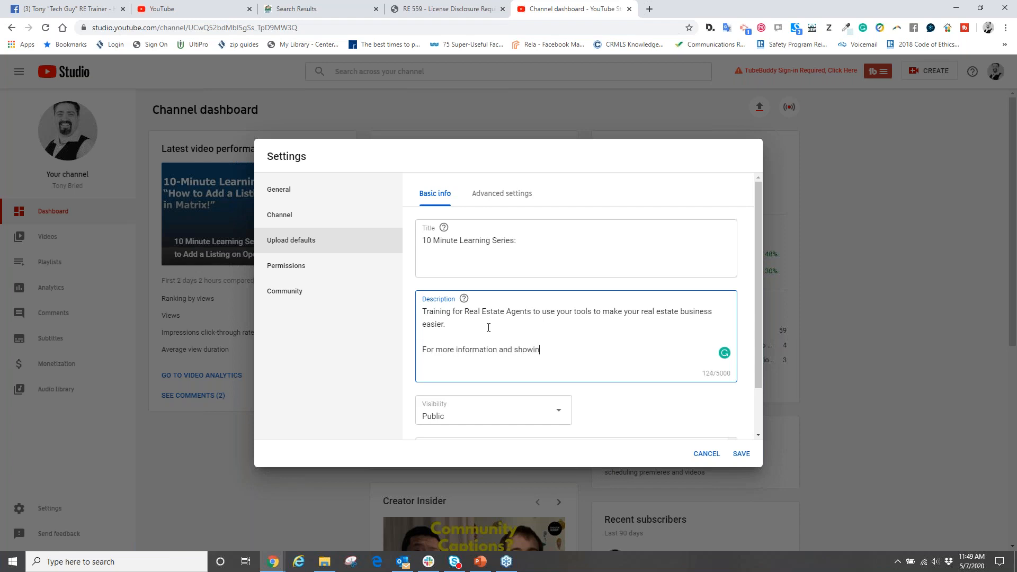
pyautogui.write('g:')
pyautogui.press('BackSpace')
pyautogui.press('BackSpace')
pyautogui.write('s cal l me at 949-555-5555 or email')
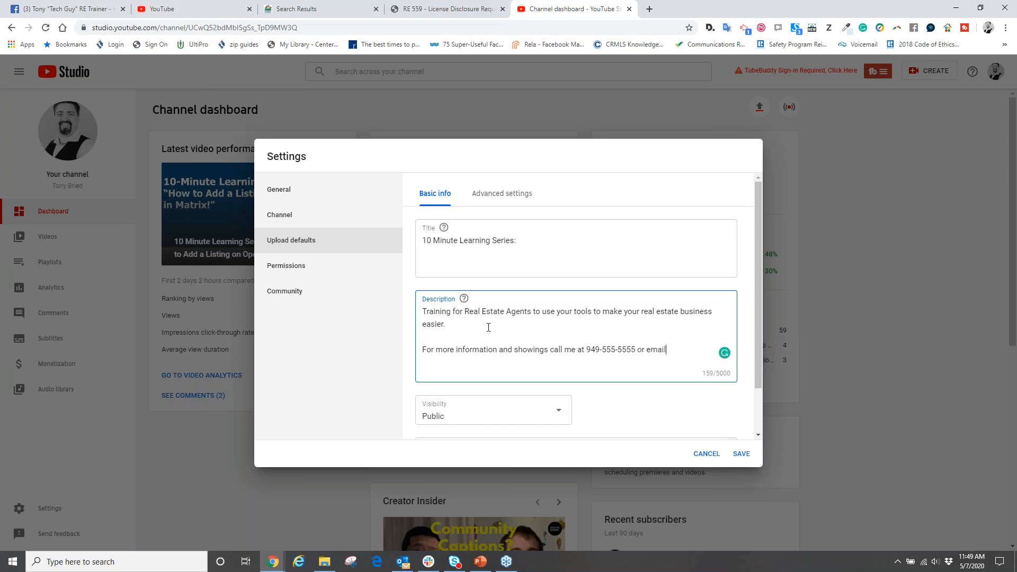
# - Complete the description's contact sentence with "call me at", the phone number, "or email at" and the e-mail address
pyautogui.press('Return')
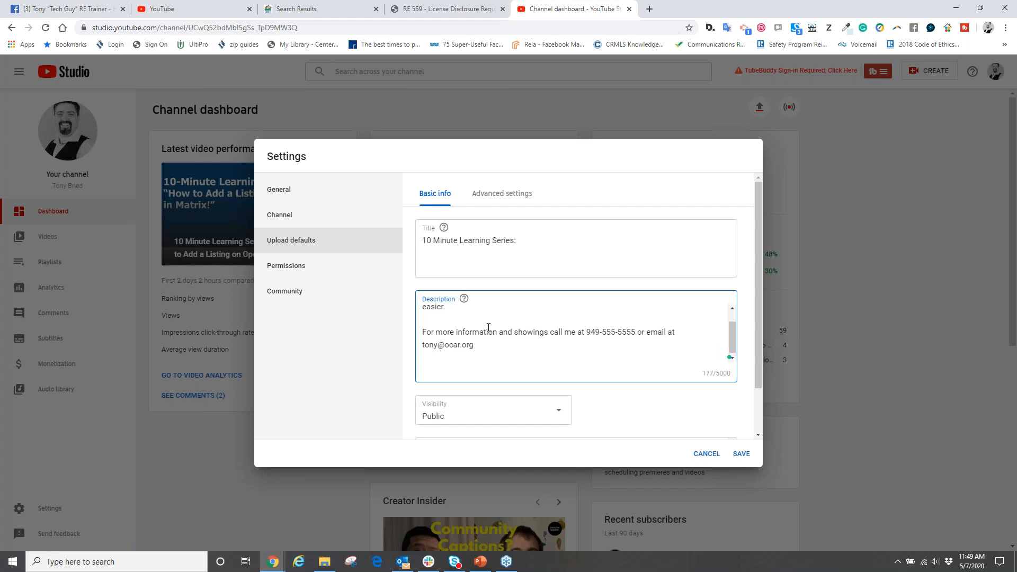
# - Add the brokerage name "Jack - n - Jill Real Estate" and, on the line below, the DRE license number to the description
pyautogui.write('Jack - n - Jill Realt Estate')
pyautogui.press('Return')
pyautogui.write('DRE #0999019998')
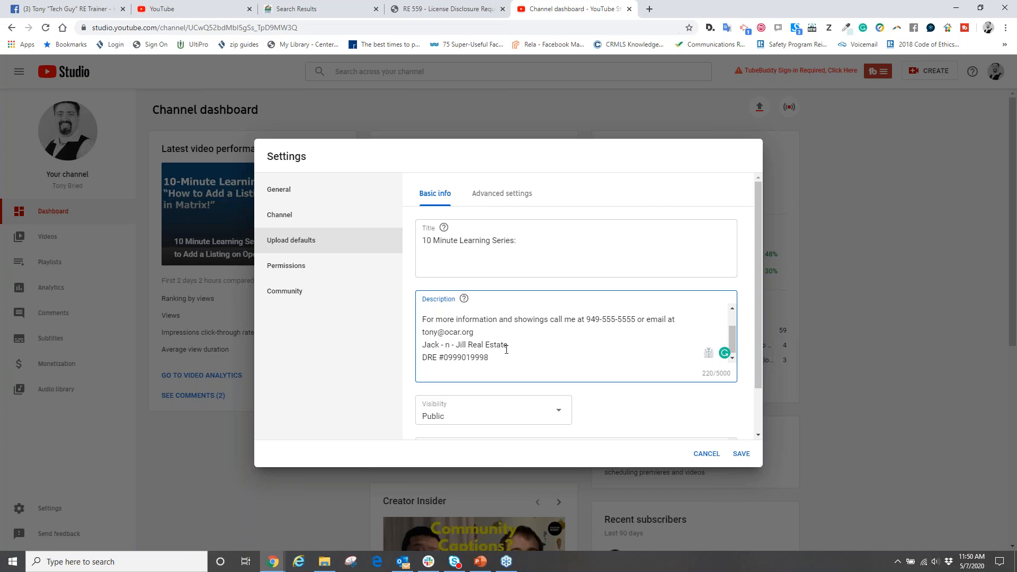
# - Review the default description, the advanced upload settings such as license and category, and the default visibility and tags
pyautogui.scroll(2, 506, 349)
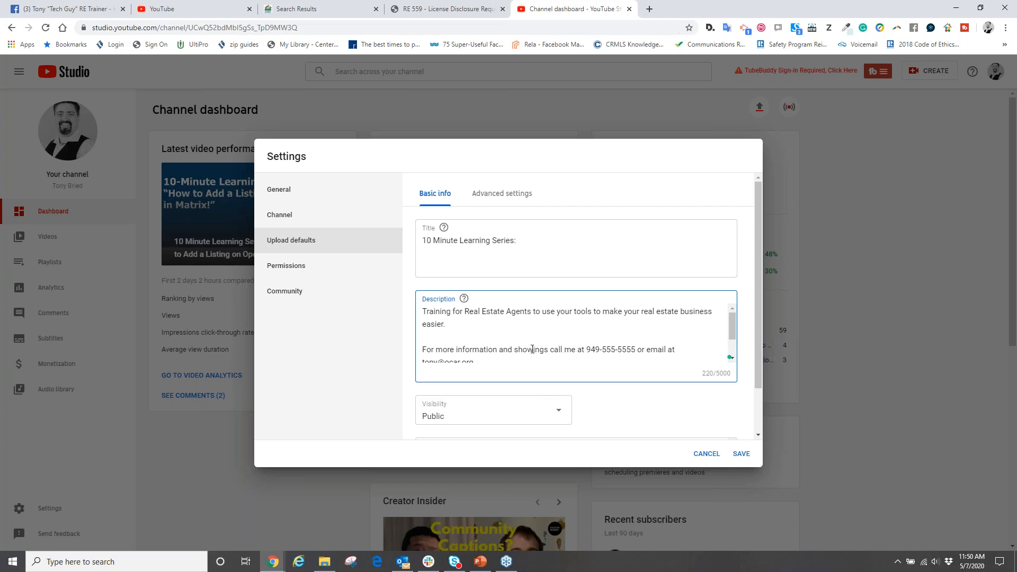
pyautogui.scroll(-2, 559, 355)
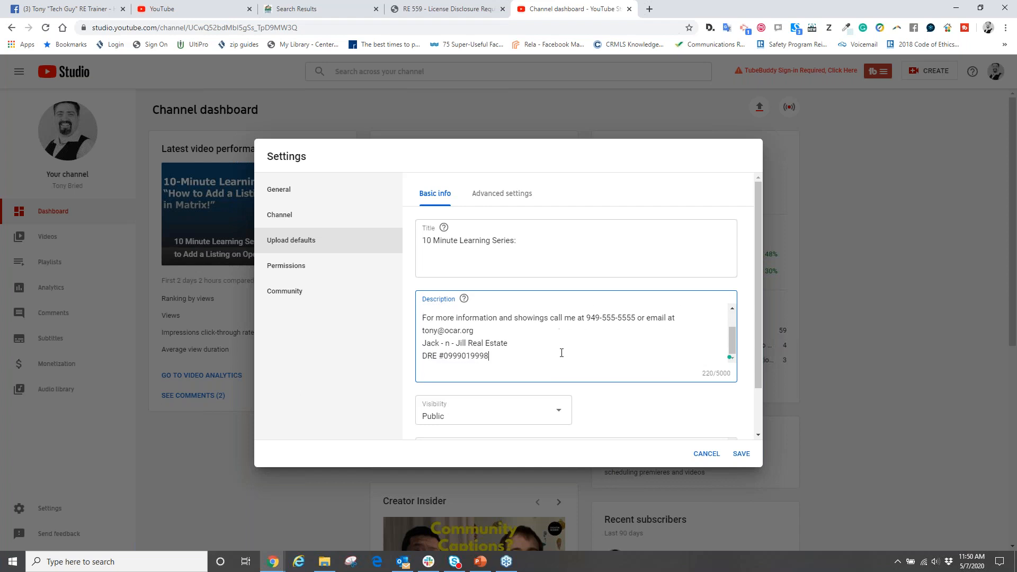
pyautogui.click(499, 195)
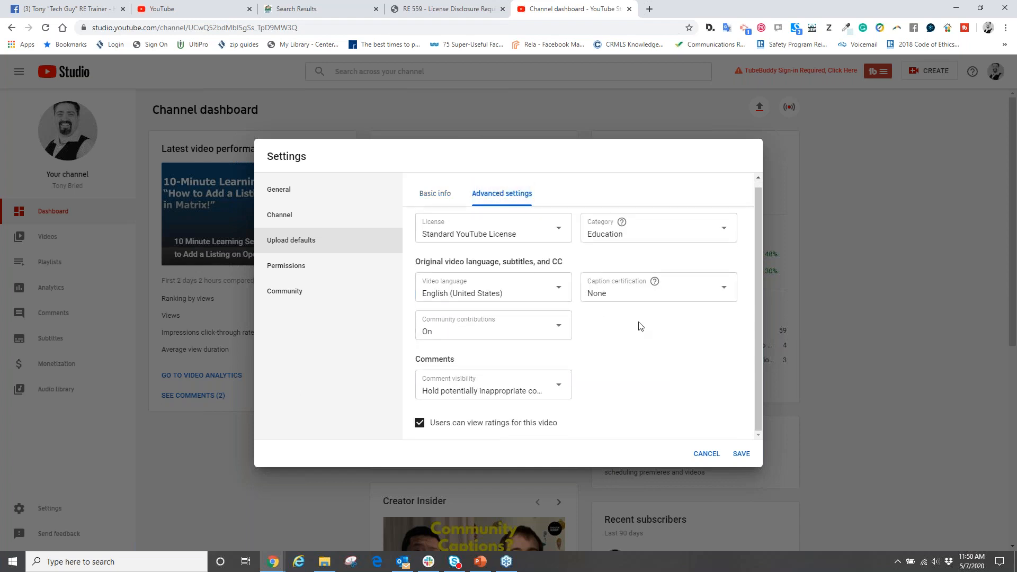
pyautogui.scroll(1, 640, 326)
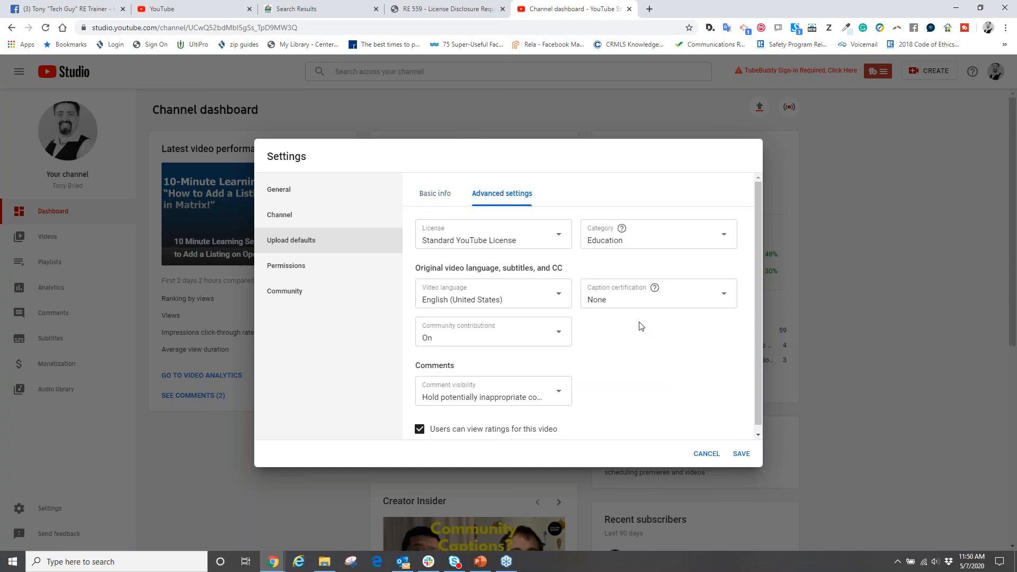
pyautogui.click(437, 195)
pyautogui.scroll(-2, 613, 348)
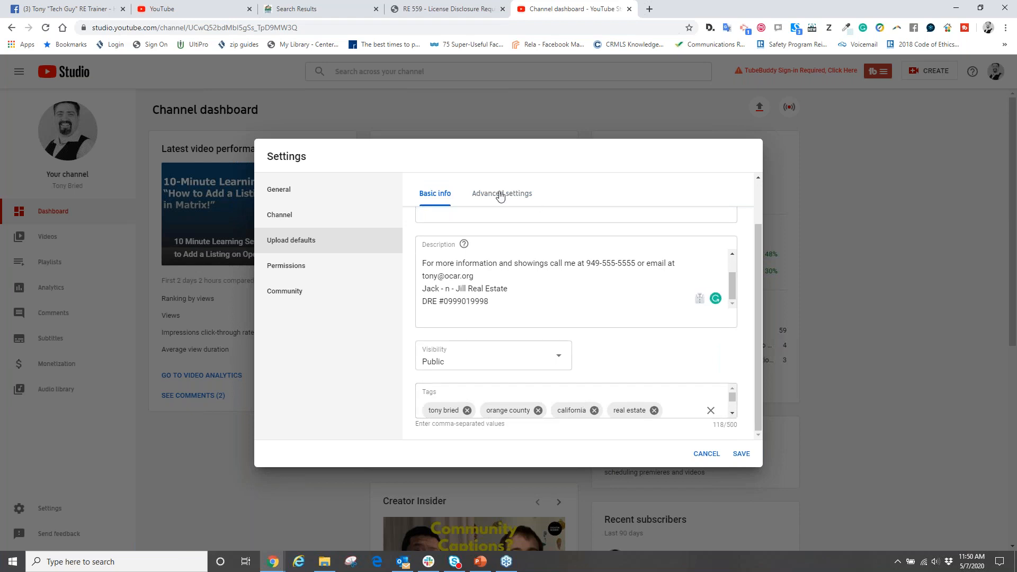
# - Check the channel's keywords, then look through the full list of default upload tags
pyautogui.click(287, 217)
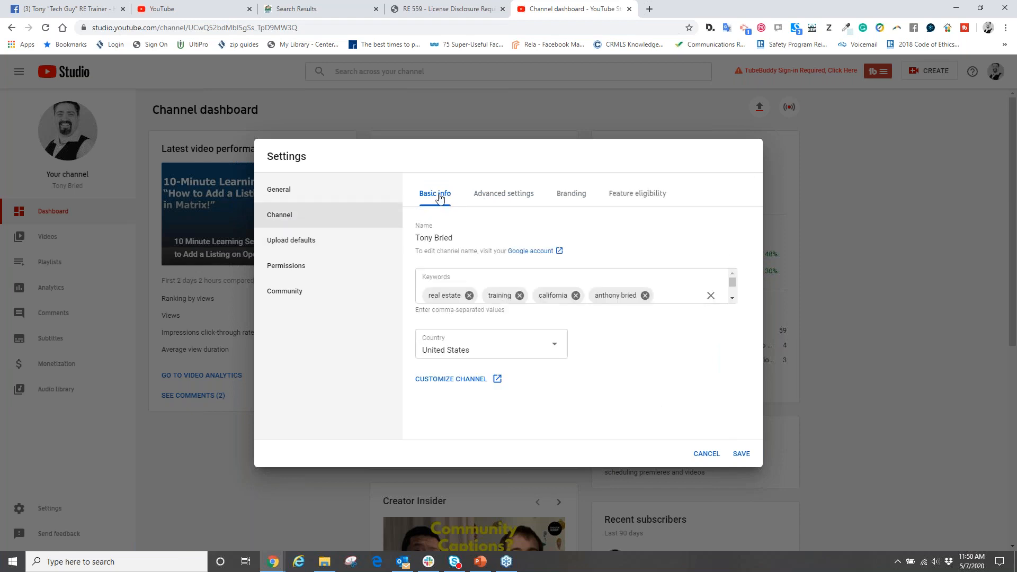
pyautogui.click(295, 245)
pyautogui.scroll(-2, 635, 341)
pyautogui.scroll(-2, 570, 399)
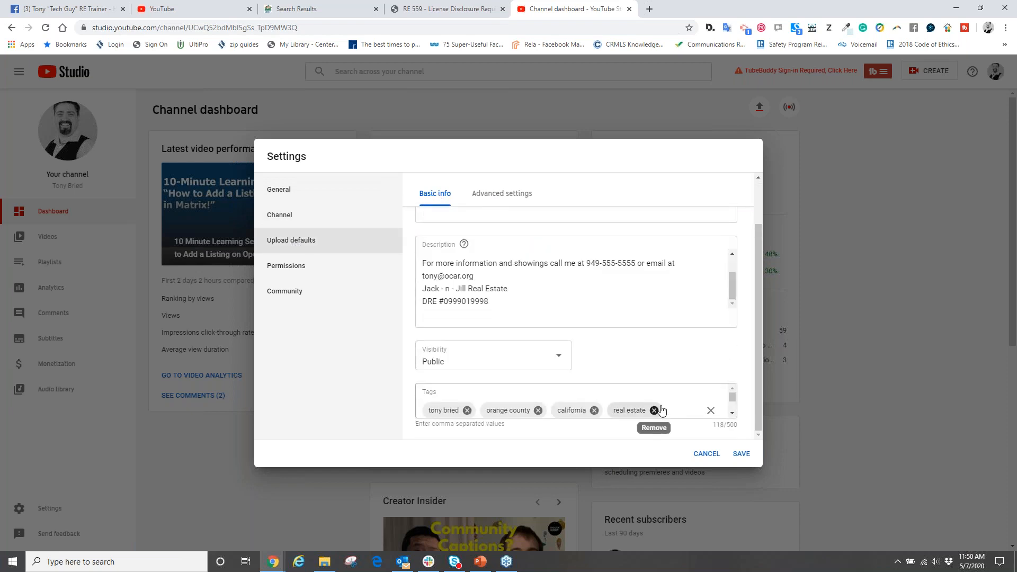
pyautogui.scroll(-2, 670, 408)
pyautogui.scroll(2, 647, 401)
pyautogui.scroll(-2, 582, 412)
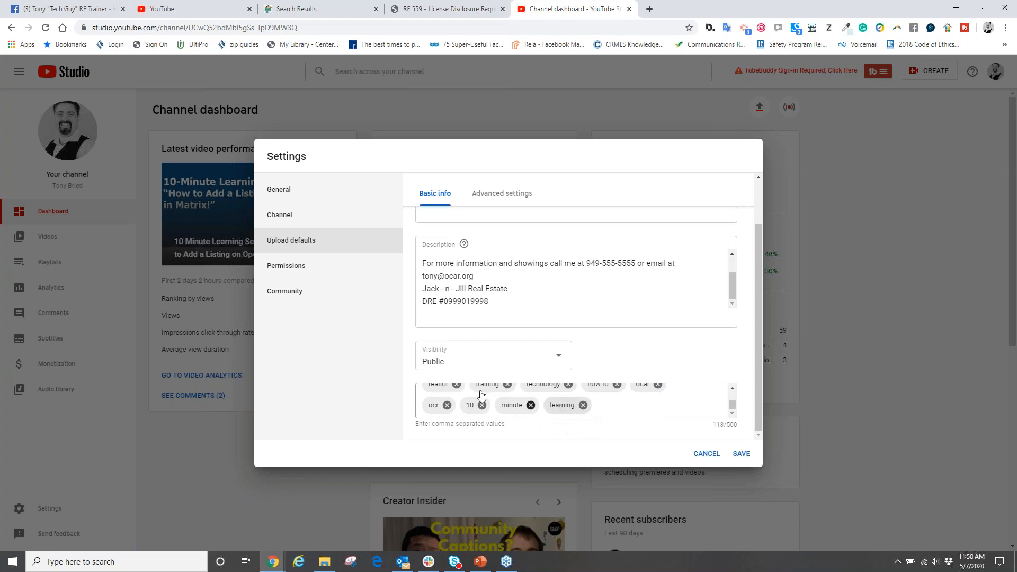
# - Add the tag "10 minute learning series" to the end of the default upload tags
pyautogui.click(616, 409)
pyautogui.write('10 ')
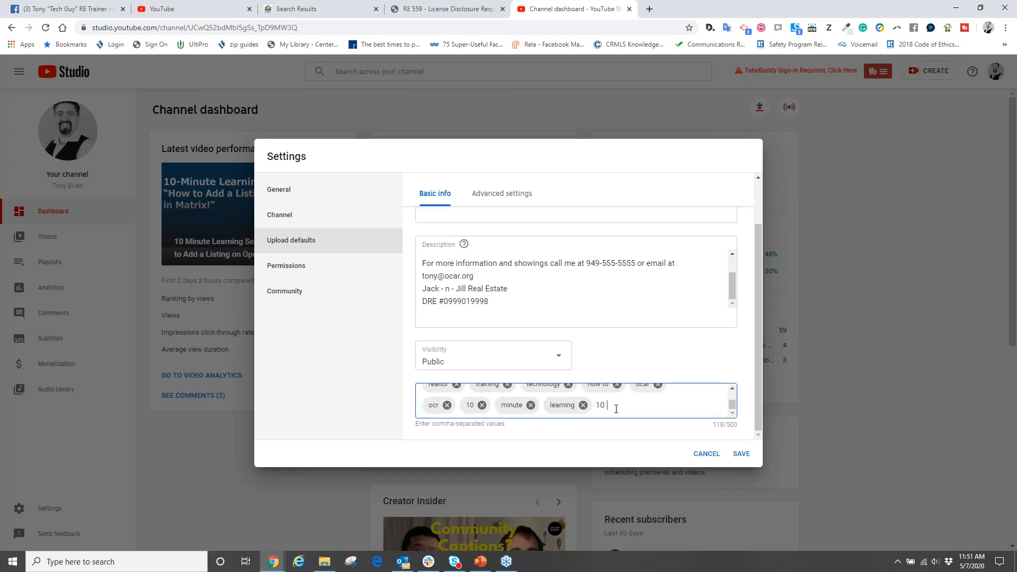
pyautogui.write('minute learning series')
pyautogui.press('Return')
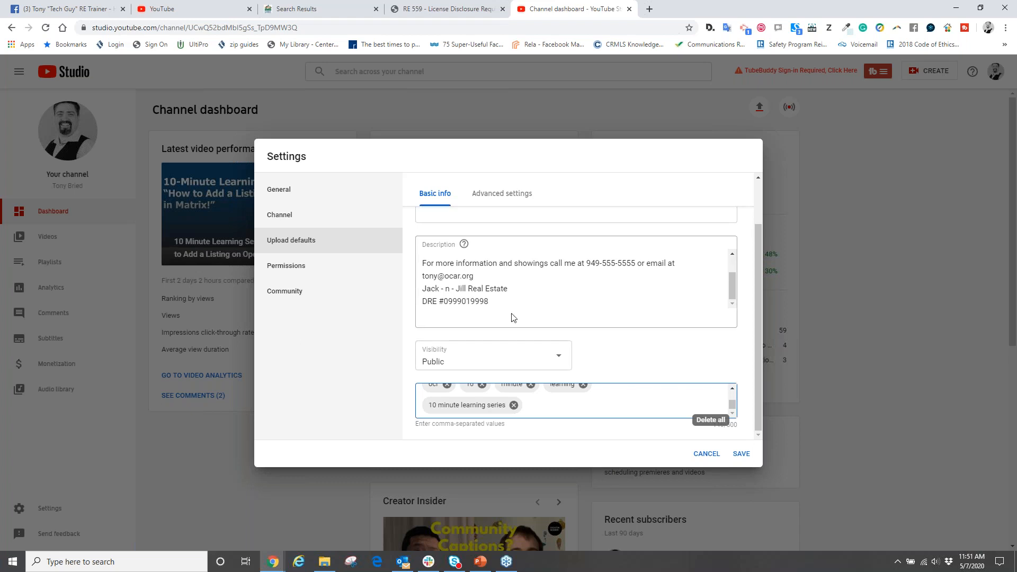
# - Highlight the contact, brokerage and license lines in the default description, and close the settings, discarding the unsaved changes
pyautogui.scroll(1, 513, 366)
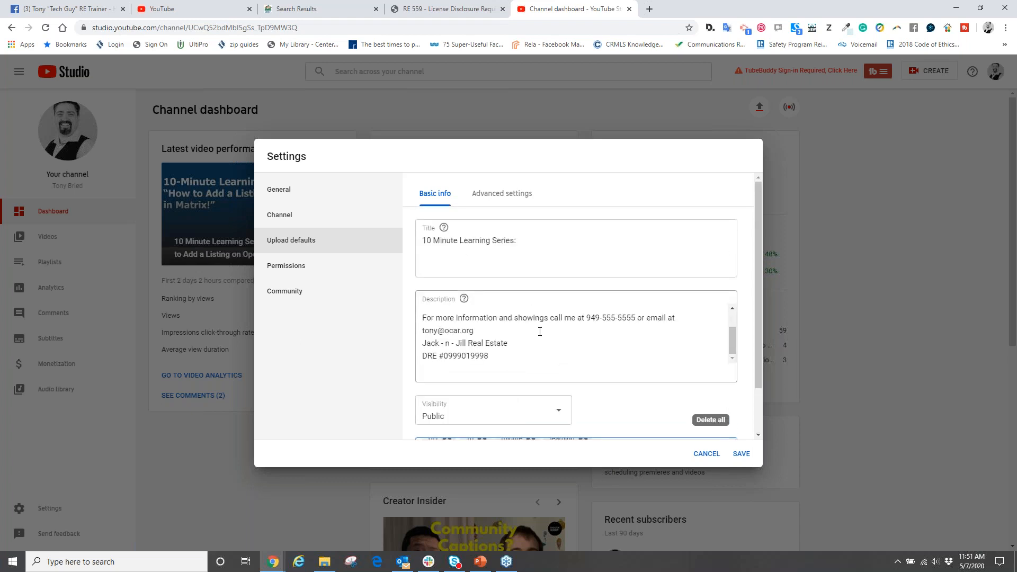
pyautogui.moveTo(518, 359); pyautogui.dragTo(422, 316)
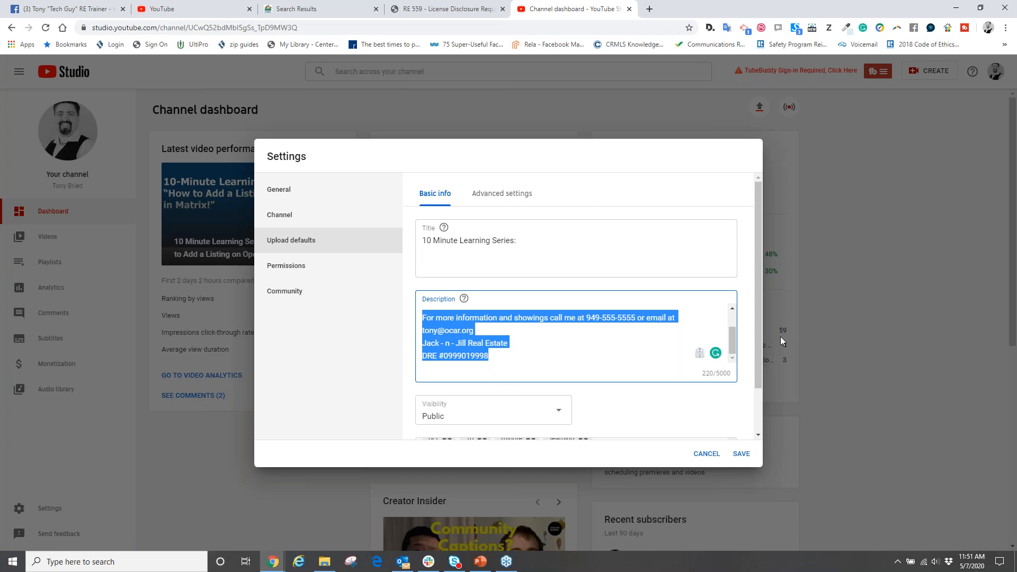
pyautogui.click(859, 168)
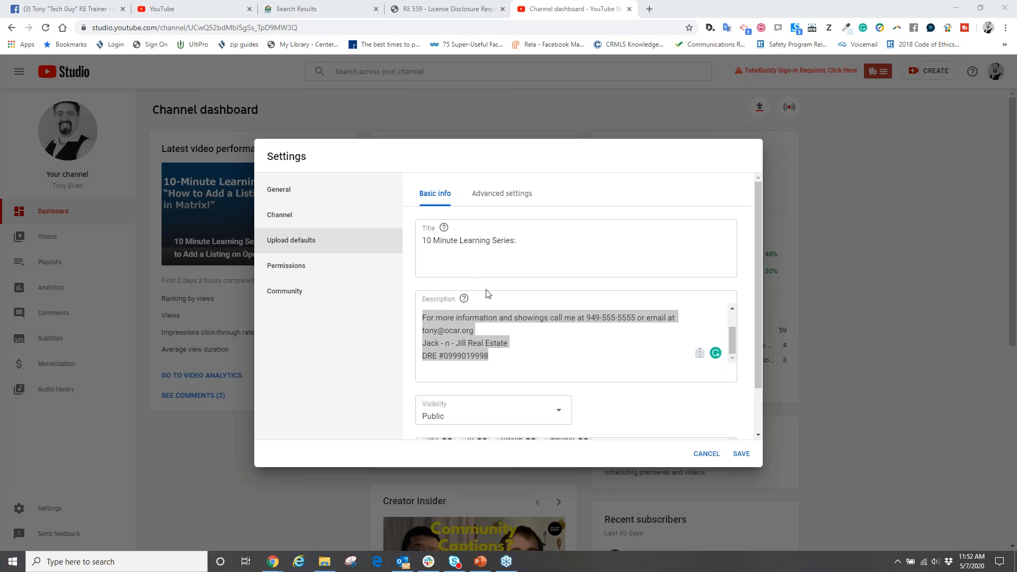
pyautogui.click(713, 458)
pyautogui.click(558, 89)
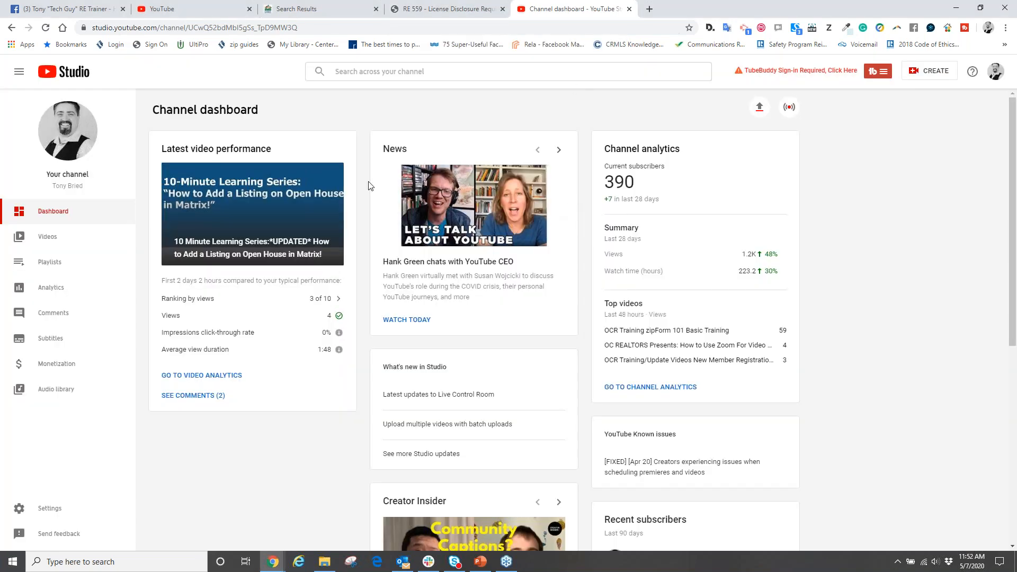
pyautogui.click(855, 37)
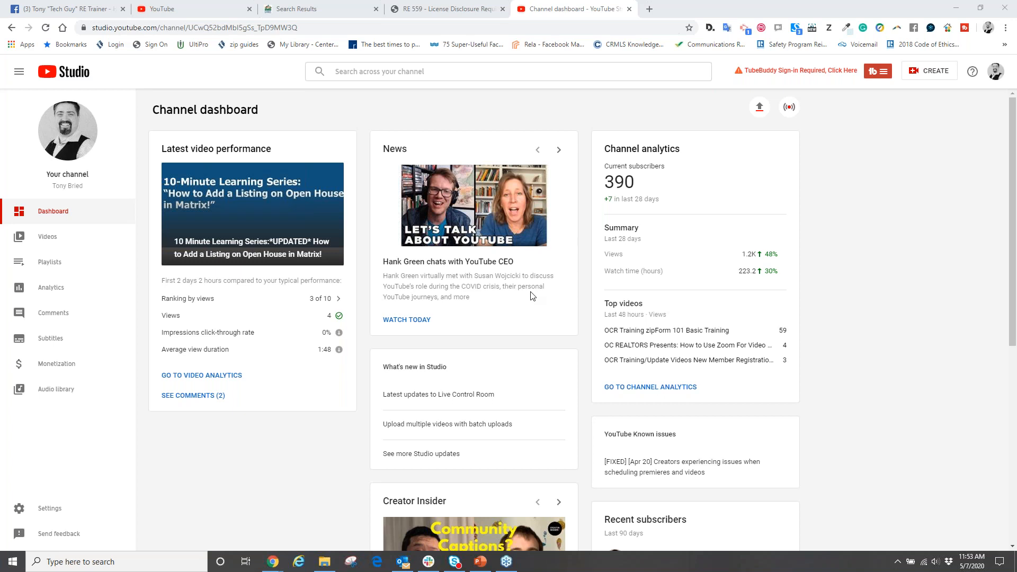
# - Go to the public channel page and open the YouTube account settings to examine the channel and account options
pyautogui.click(993, 78)
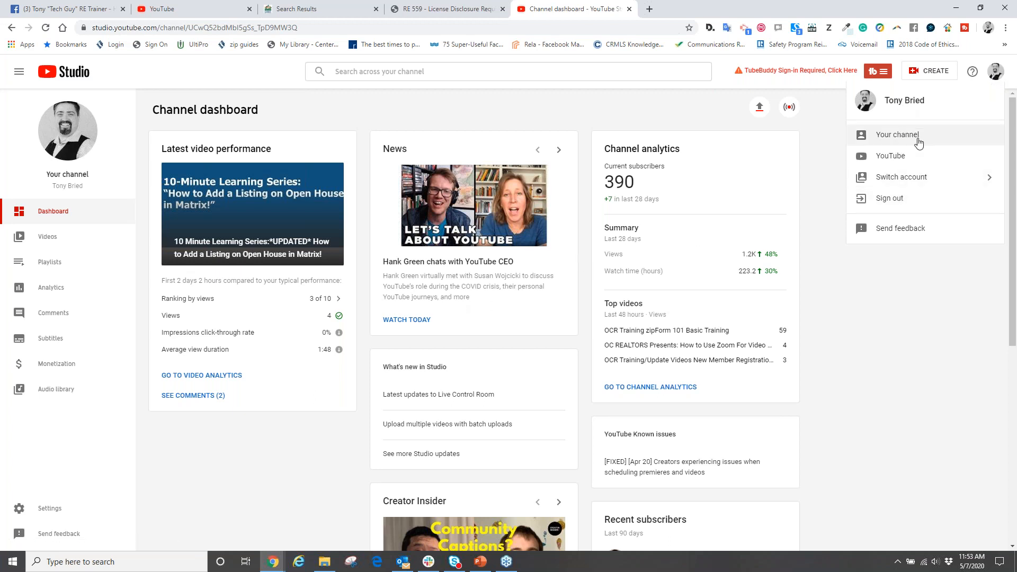
pyautogui.click(885, 135)
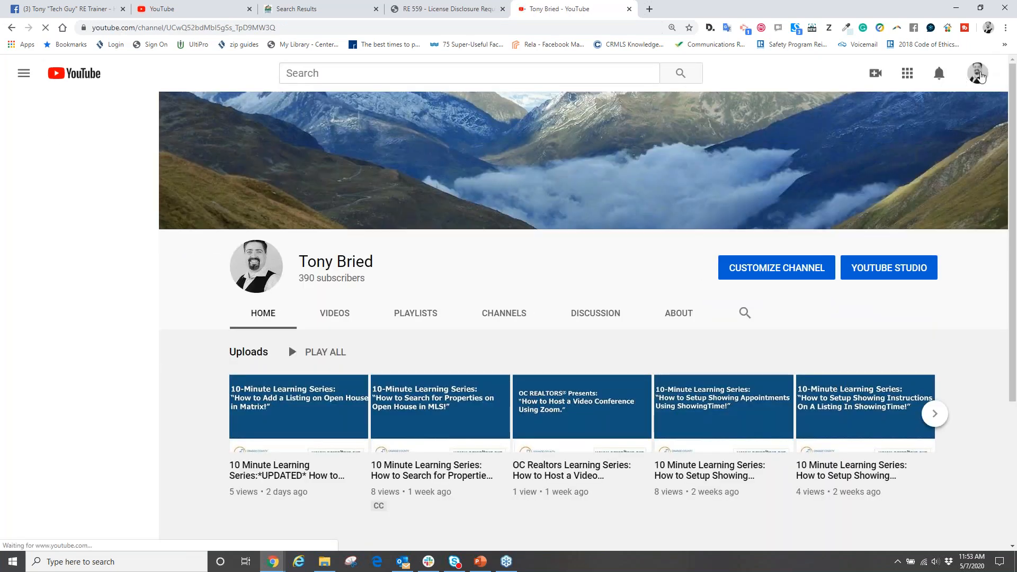
pyautogui.click(978, 74)
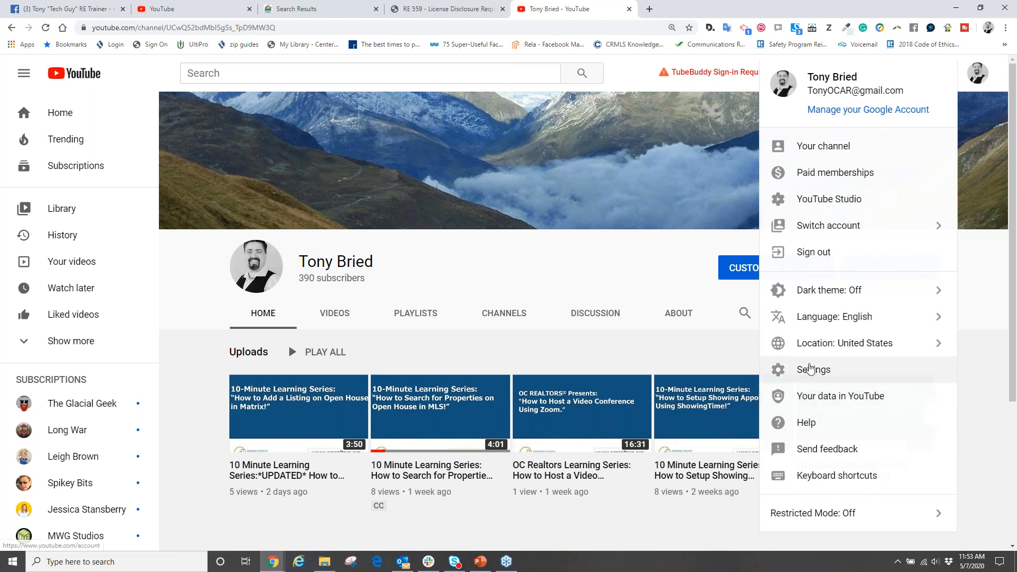
pyautogui.click(802, 369)
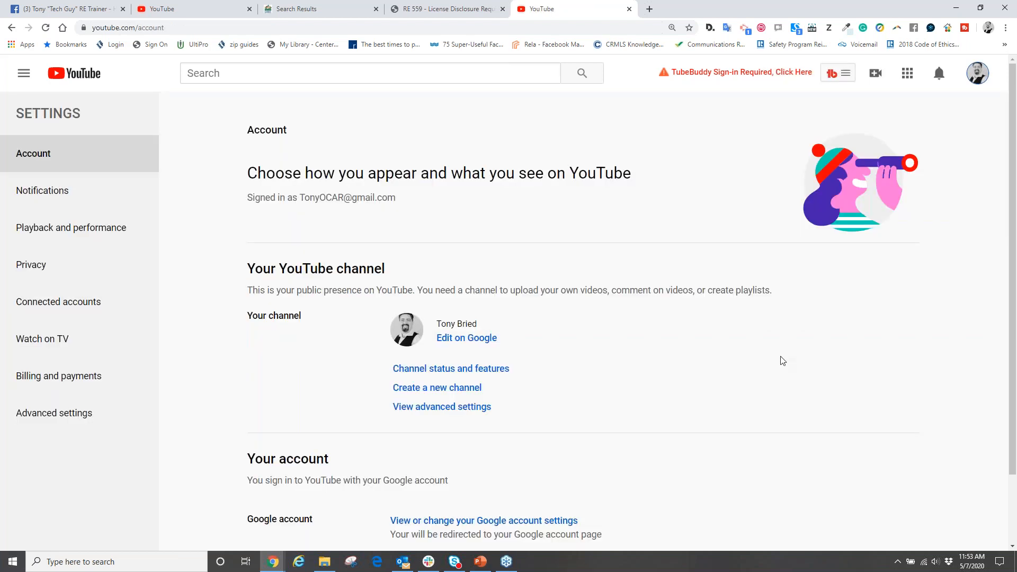
pyautogui.scroll(-2, 641, 374)
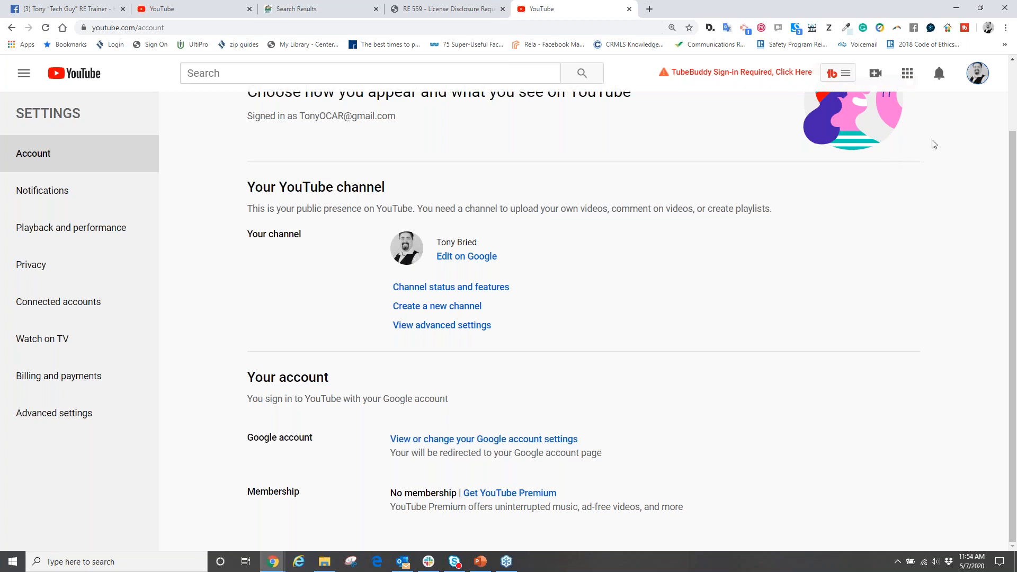
# - Return to the channel page, look over the navigation links, and open YouTube Studio
pyautogui.click(979, 74)
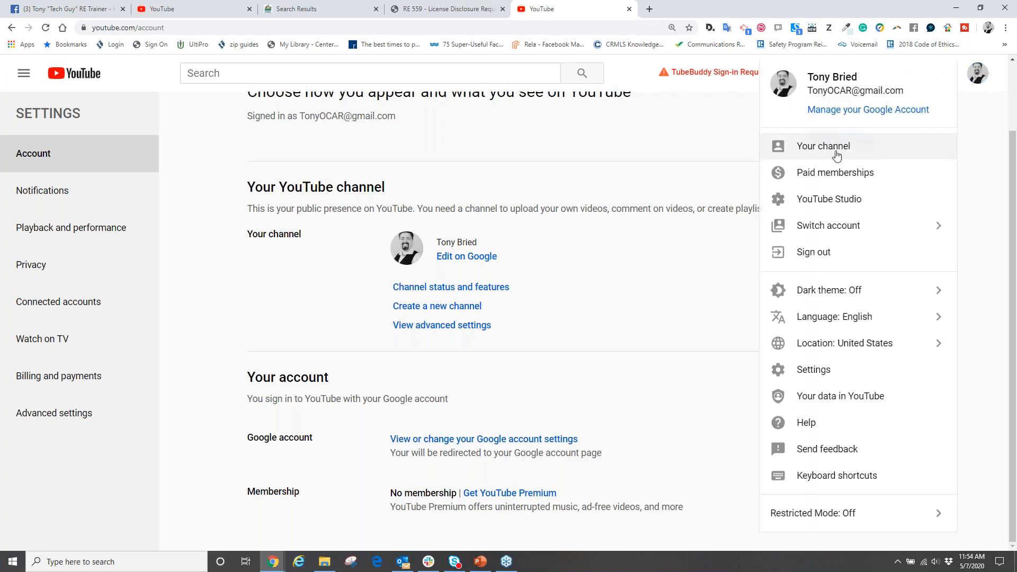
pyautogui.click(823, 146)
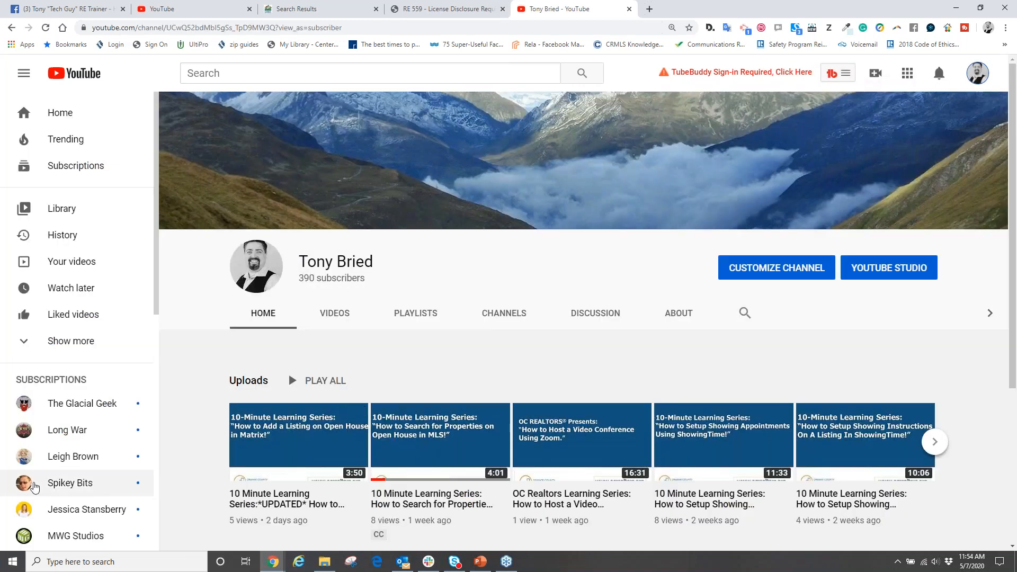
pyautogui.scroll(-8, 66, 338)
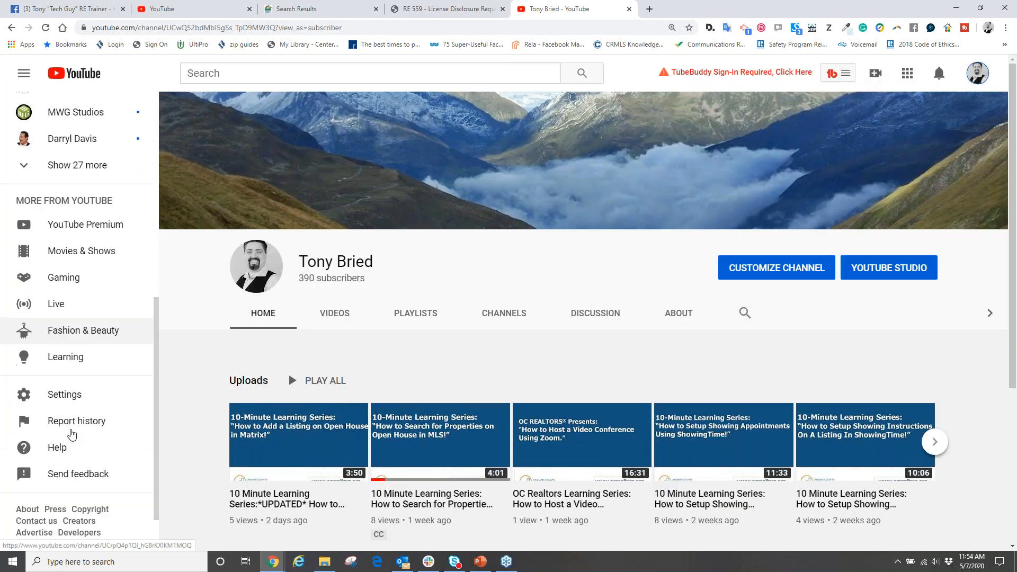
pyautogui.click(863, 269)
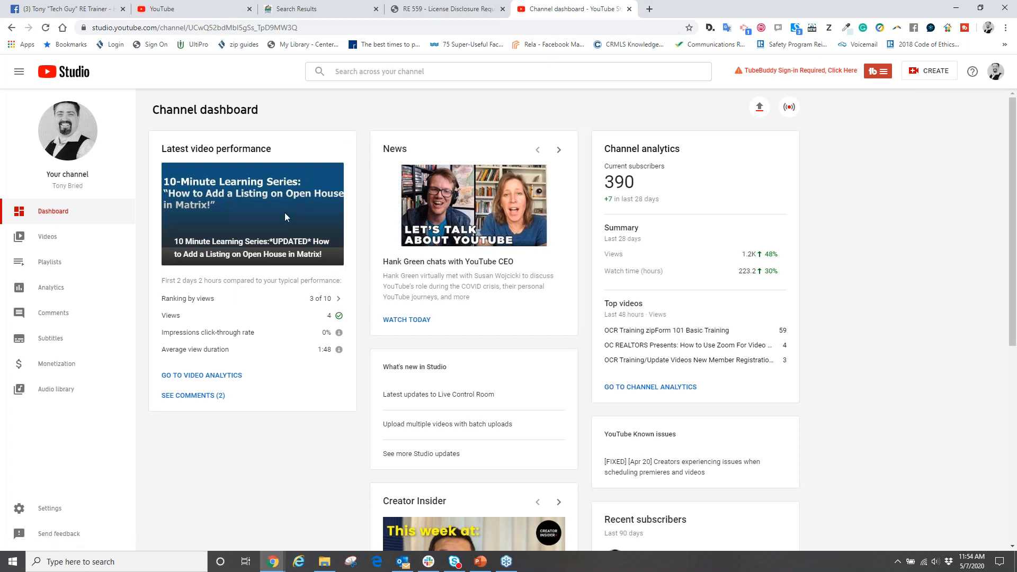
# - Open the Studio settings and examine the channel's advanced settings, default units, and keywords
pyautogui.click(48, 510)
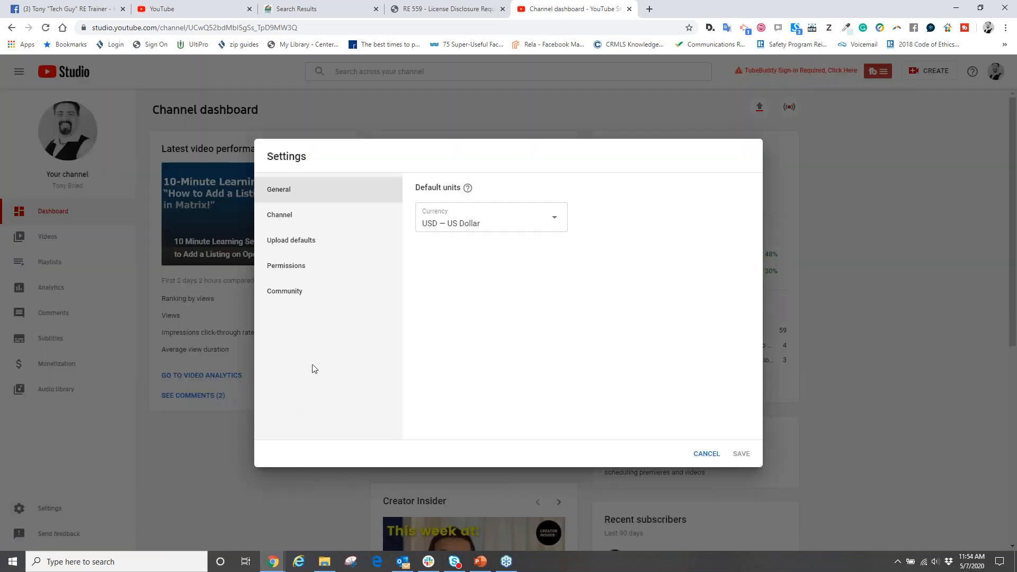
pyautogui.click(290, 220)
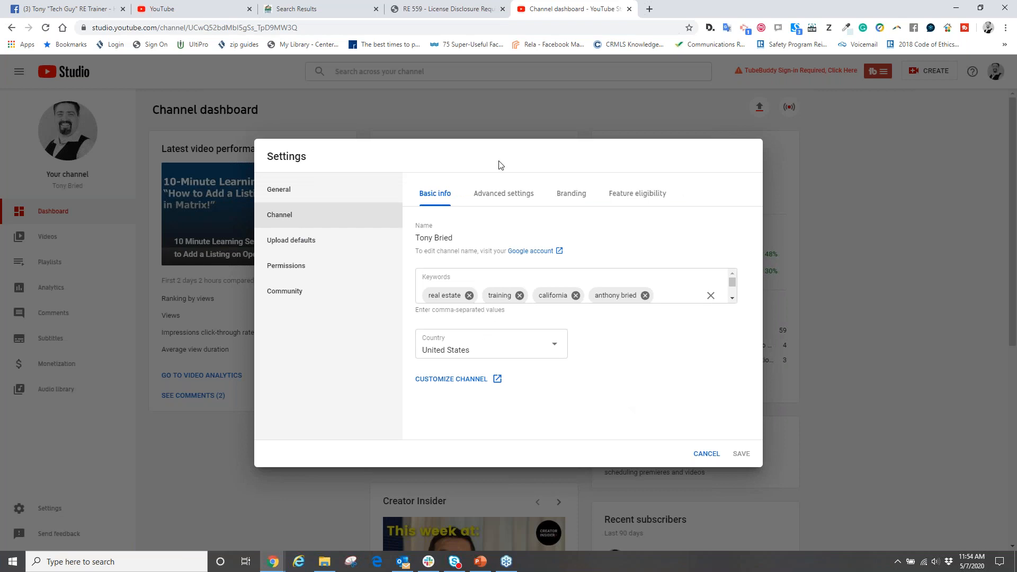
pyautogui.click(509, 195)
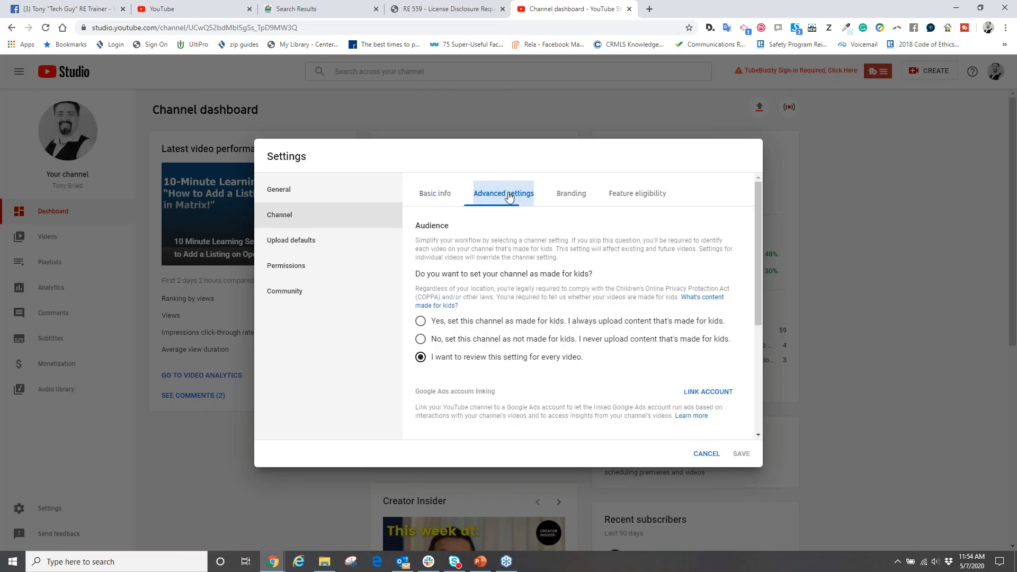
pyautogui.scroll(-4, 533, 319)
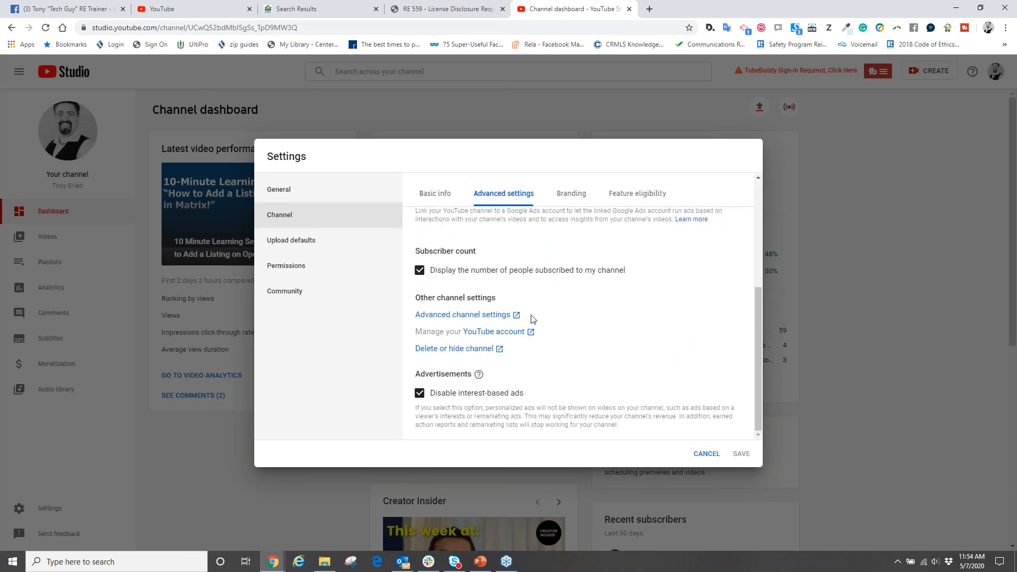
pyautogui.scroll(4, 532, 319)
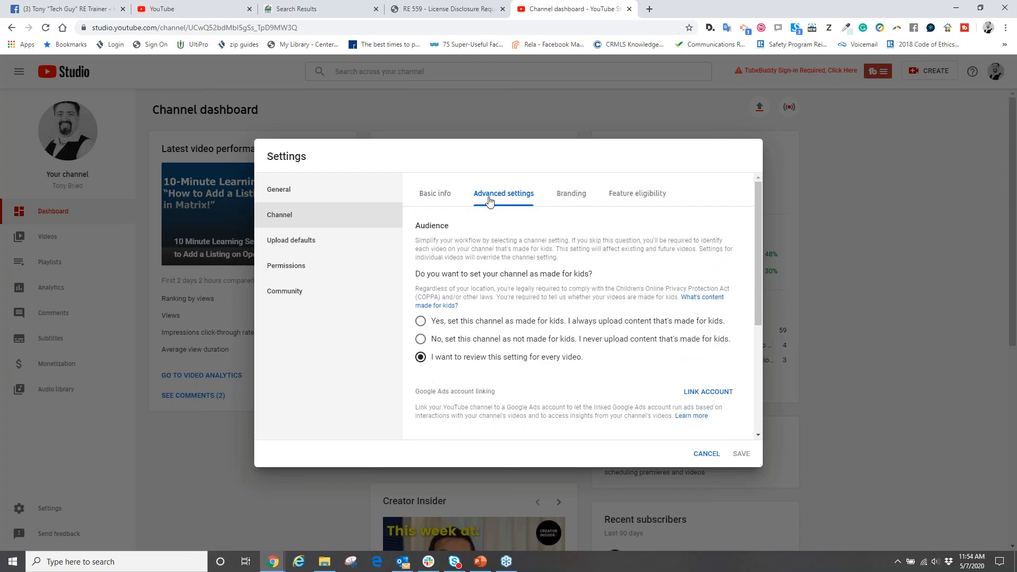
pyautogui.click(284, 191)
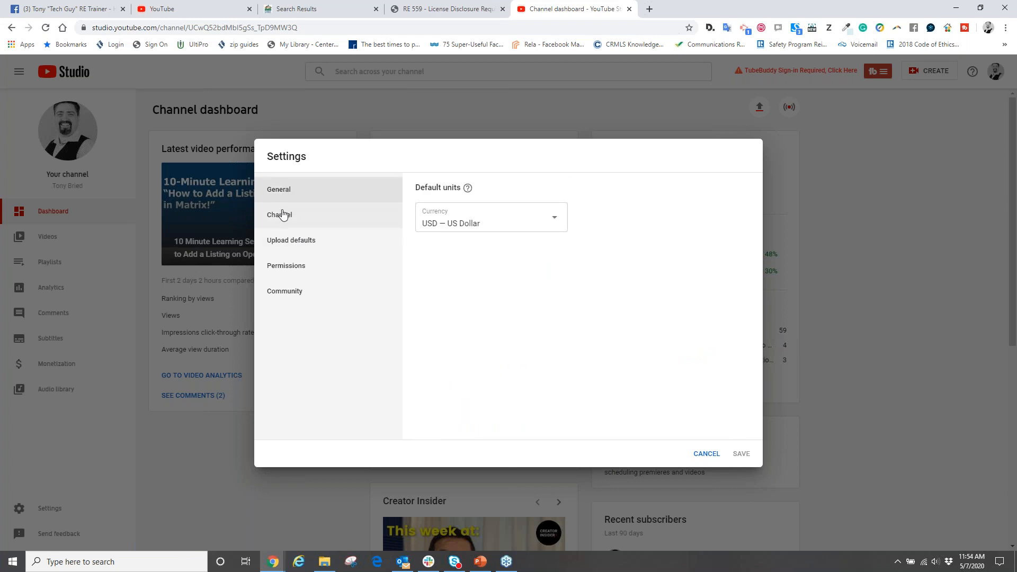
pyautogui.click(284, 214)
pyautogui.scroll(-2, 531, 291)
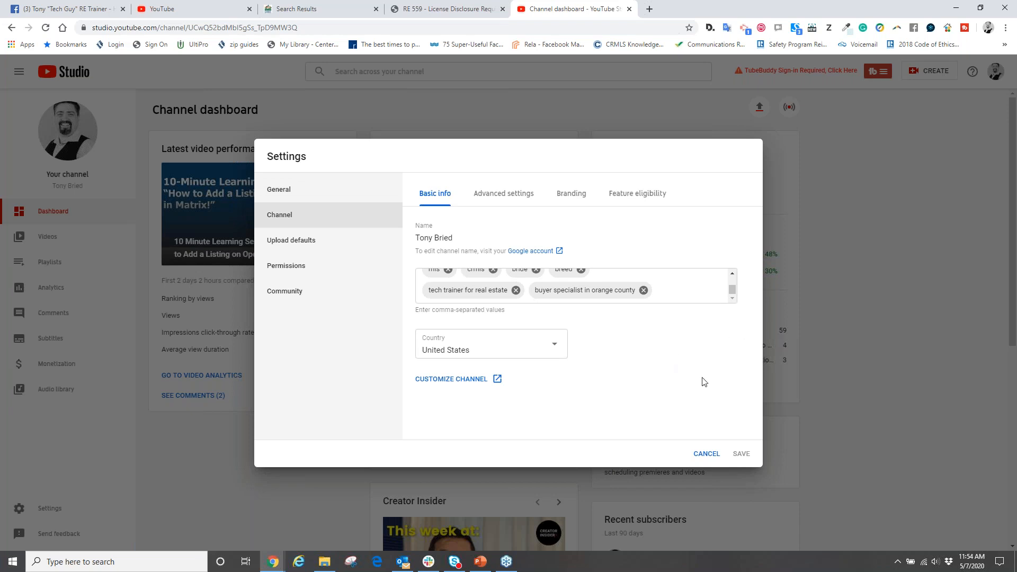
# - Review the channel's permissions and the basic upload defaults, including description, visibility and tags
pyautogui.click(290, 272)
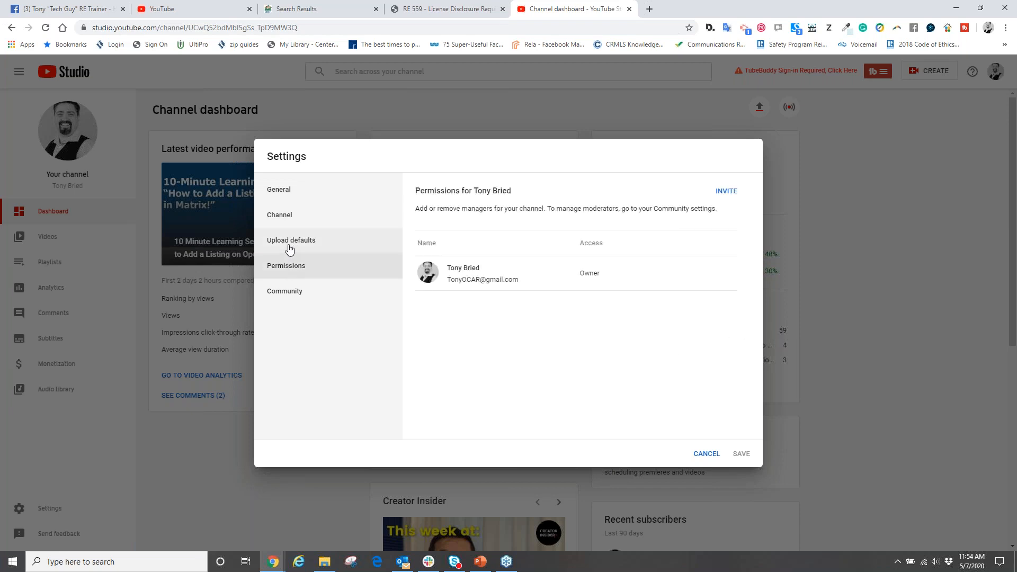
pyautogui.click(289, 248)
pyautogui.scroll(-3, 630, 368)
pyautogui.scroll(3, 633, 368)
pyautogui.scroll(-1, 630, 367)
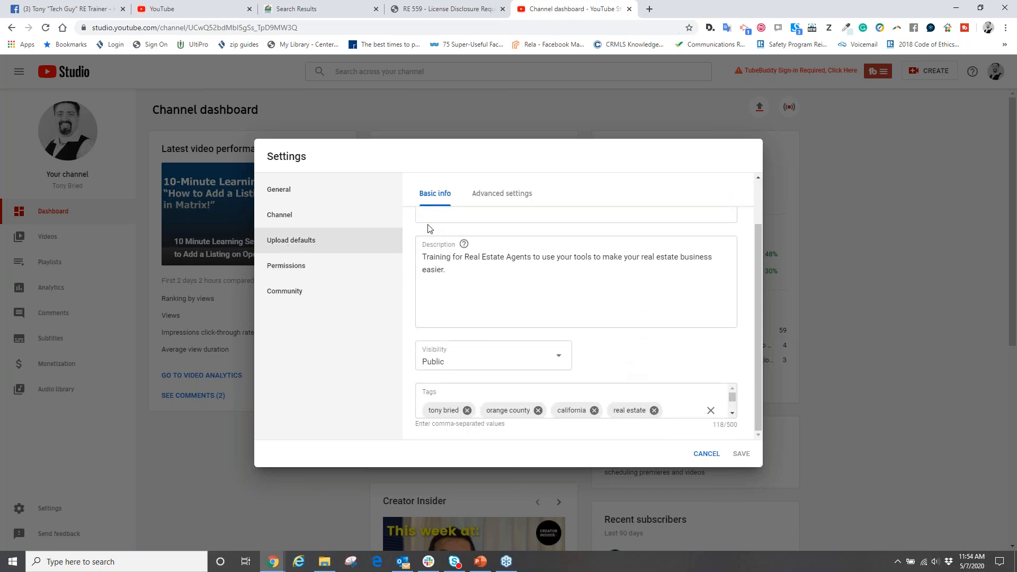
# - Go through the channel's feature eligibility, branding, advanced and basic info settings
pyautogui.click(282, 219)
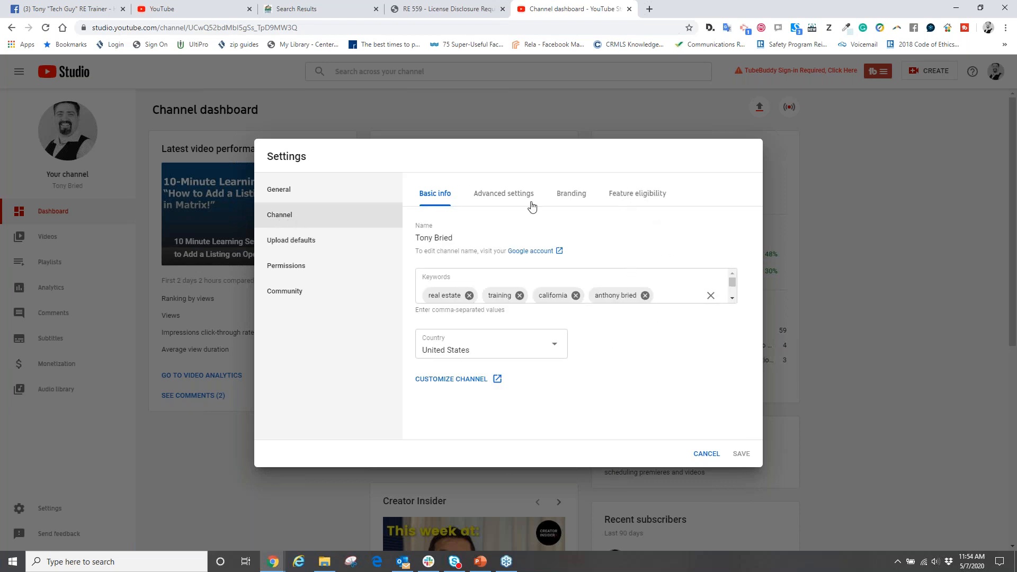
pyautogui.click(645, 200)
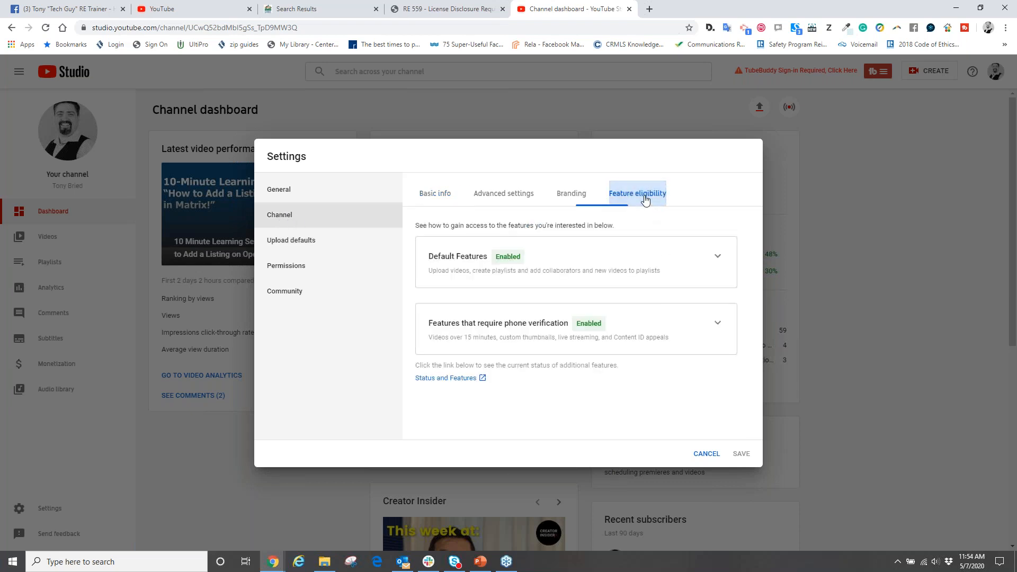
pyautogui.click(573, 202)
pyautogui.click(485, 201)
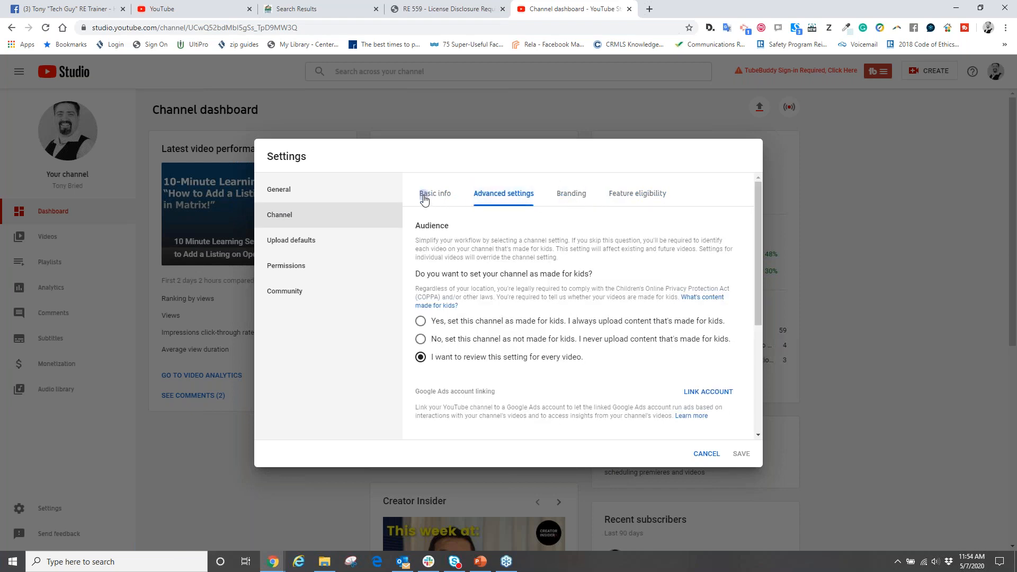
pyautogui.click(424, 200)
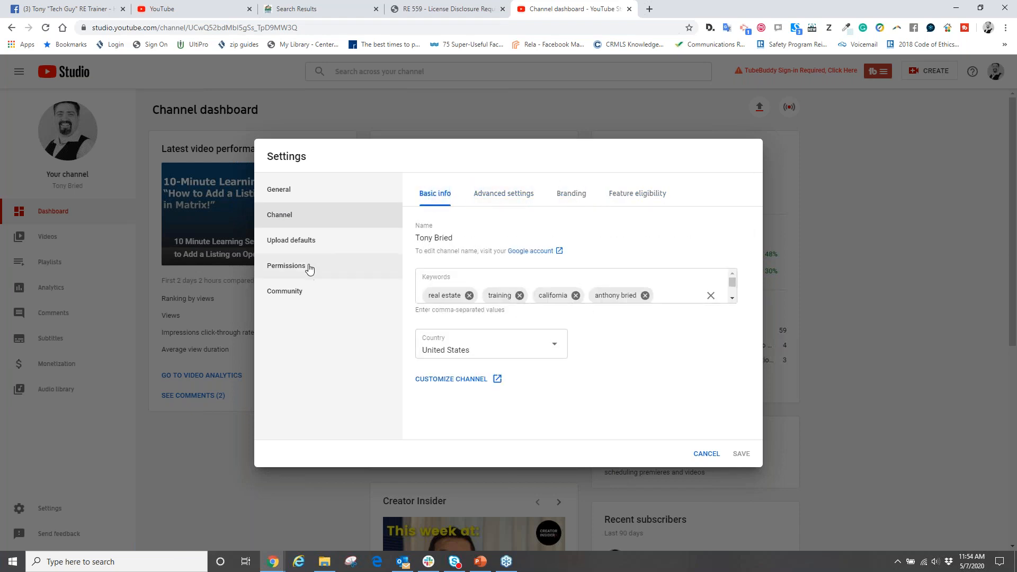
# - Recheck the default upload title, description, visibility and tags, and close the settings without saving
pyautogui.click(300, 241)
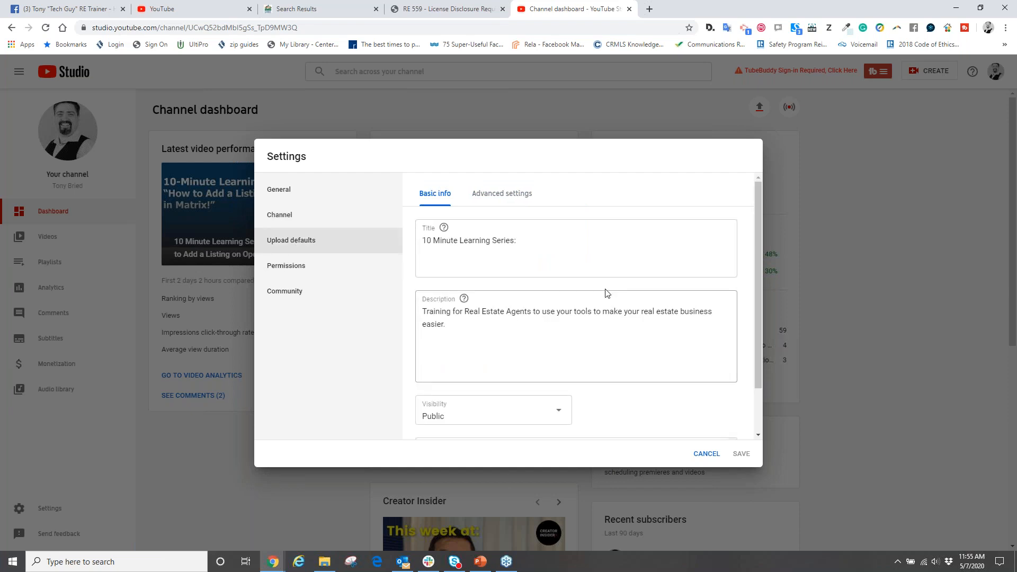
pyautogui.scroll(-2, 607, 354)
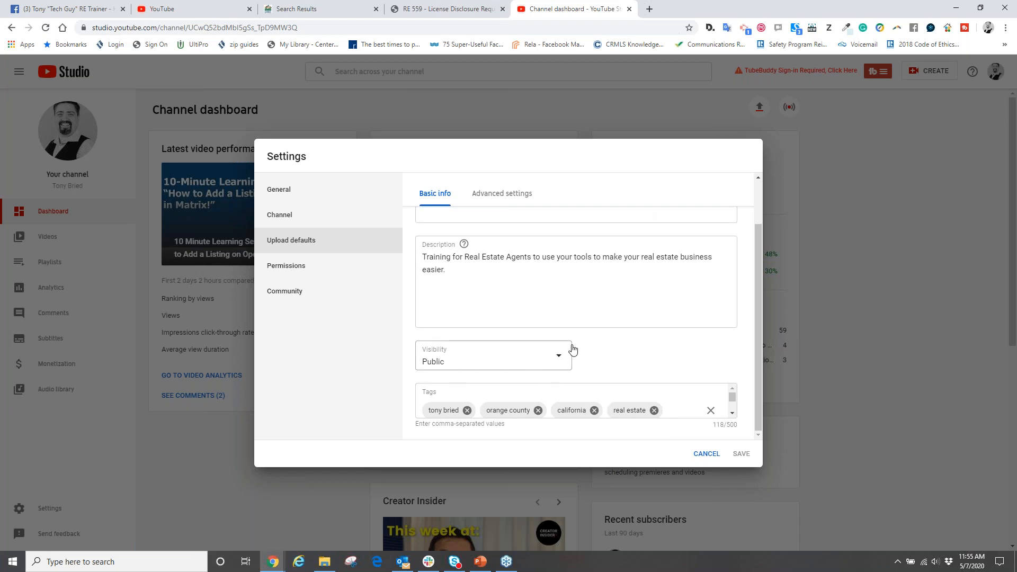
pyautogui.click(705, 455)
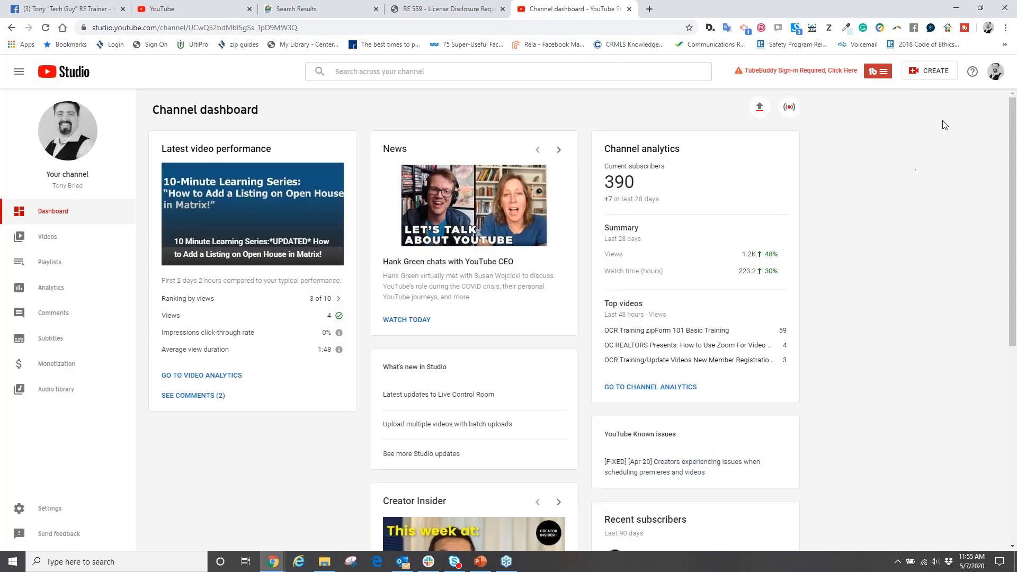
# - Open the YouTube account settings, view the new-channel page that asks for a Brand Account name, and close it without creating anything
pyautogui.click(995, 71)
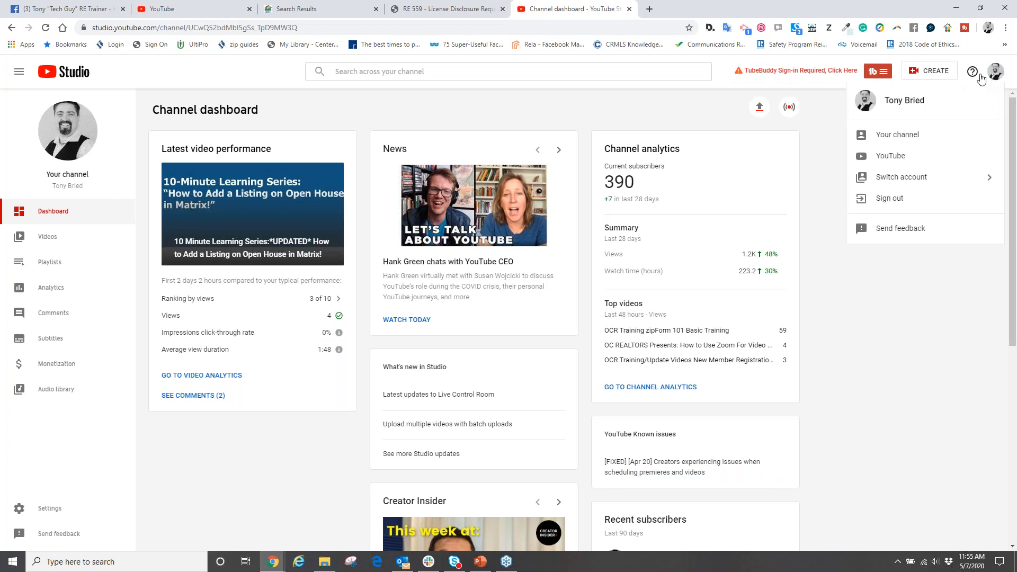
pyautogui.click(895, 135)
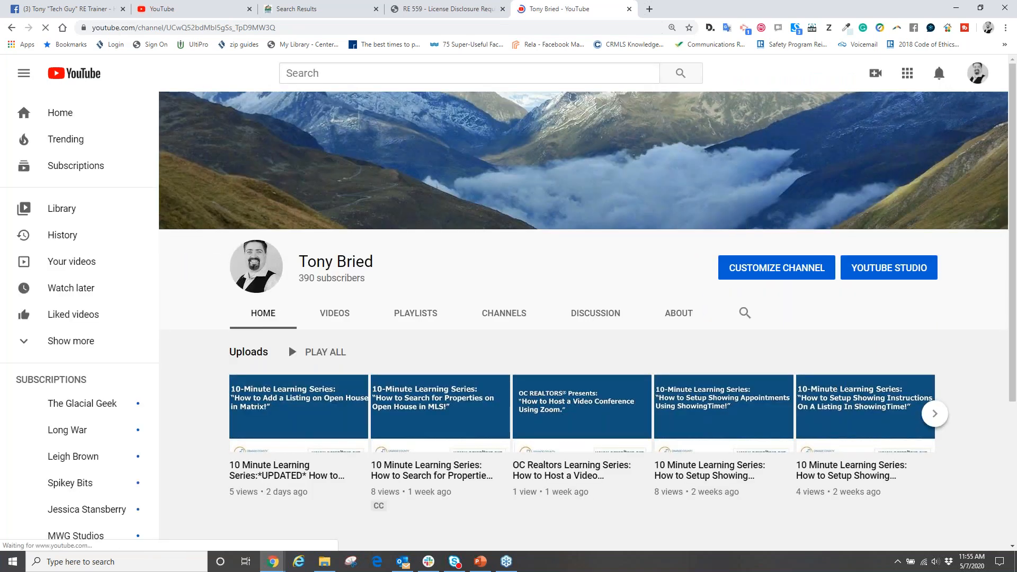
pyautogui.click(977, 73)
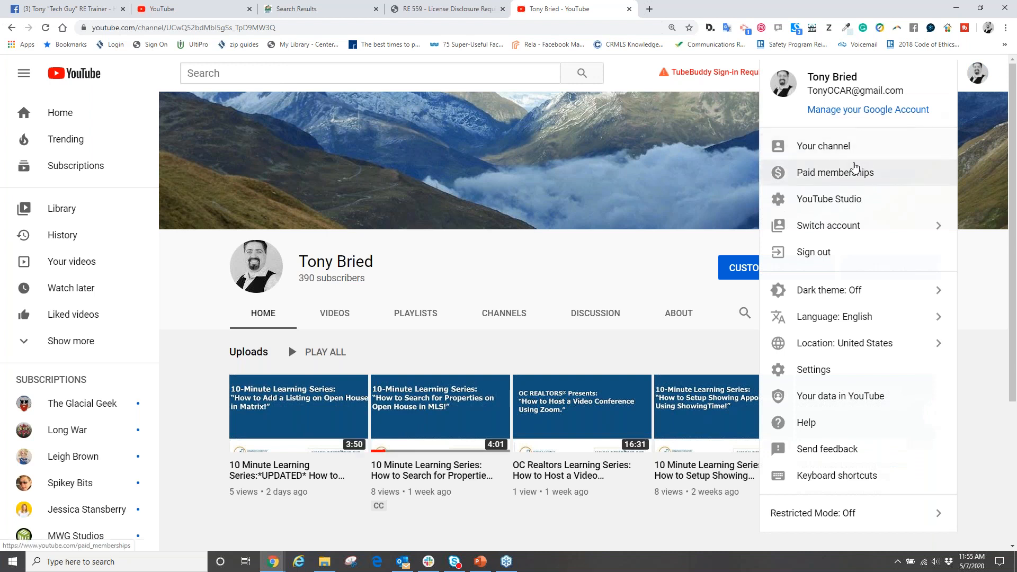
pyautogui.click(851, 371)
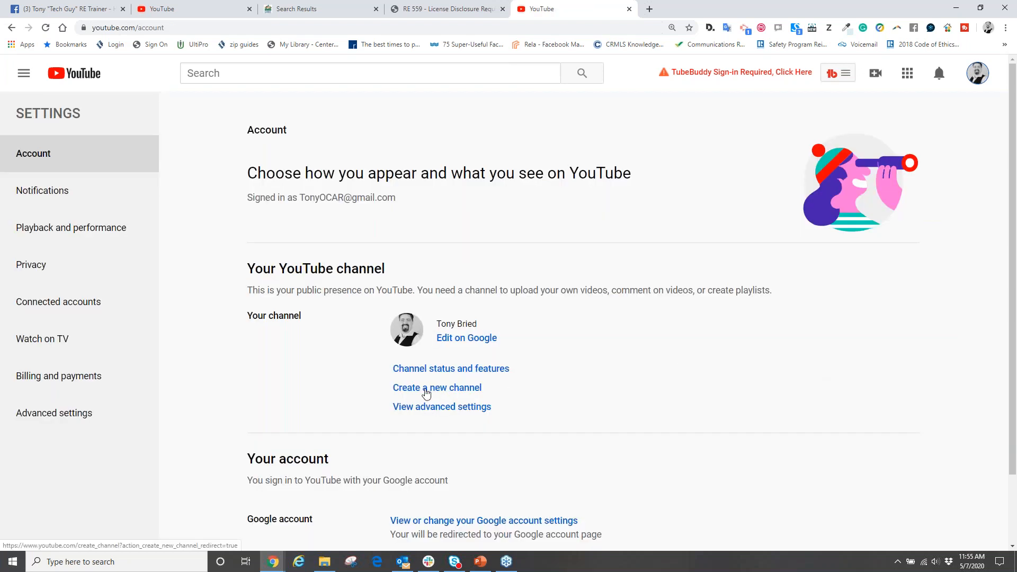
pyautogui.click(426, 389)
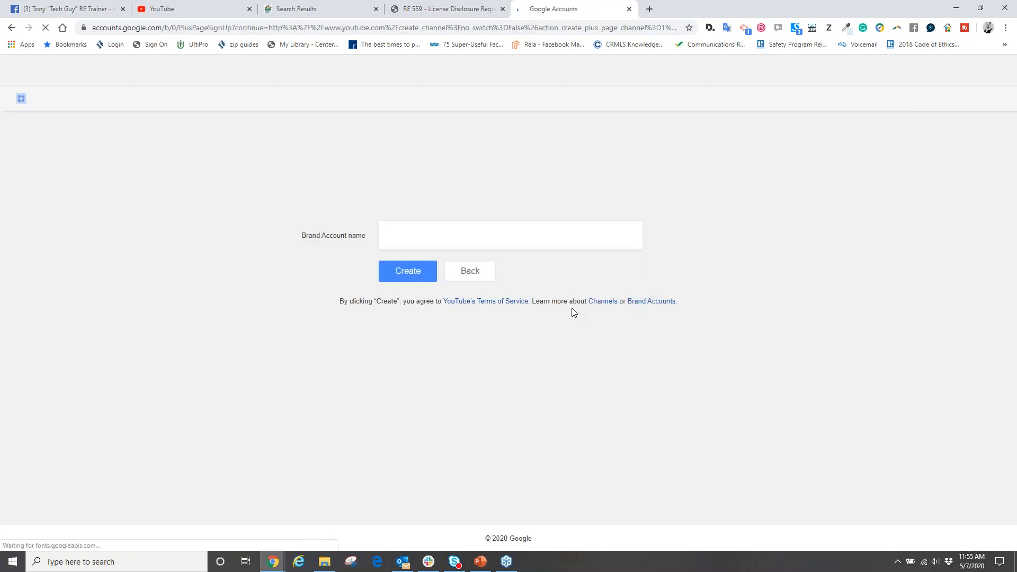
pyautogui.click(397, 236)
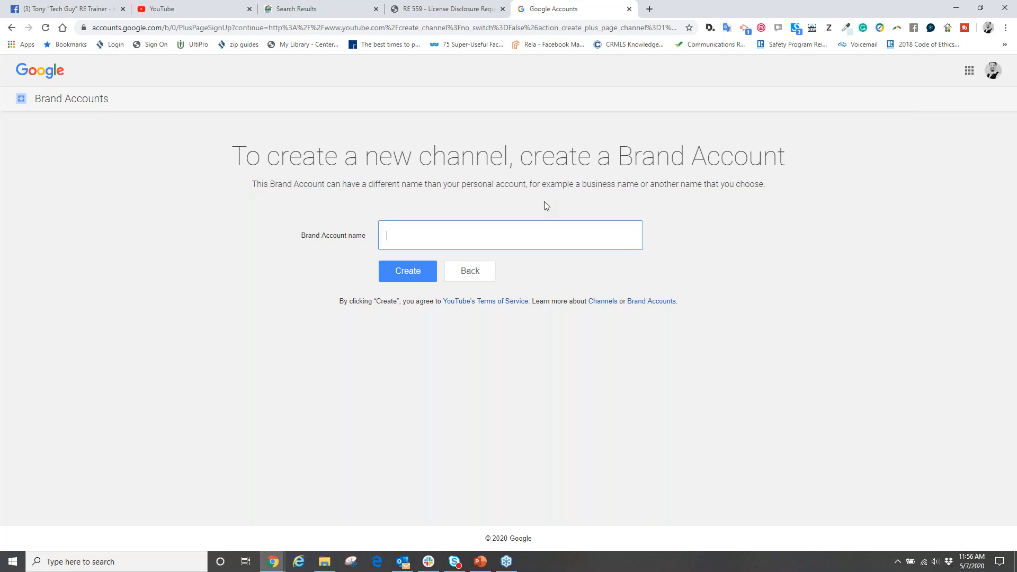
pyautogui.click(629, 9)
pyautogui.click(522, 9)
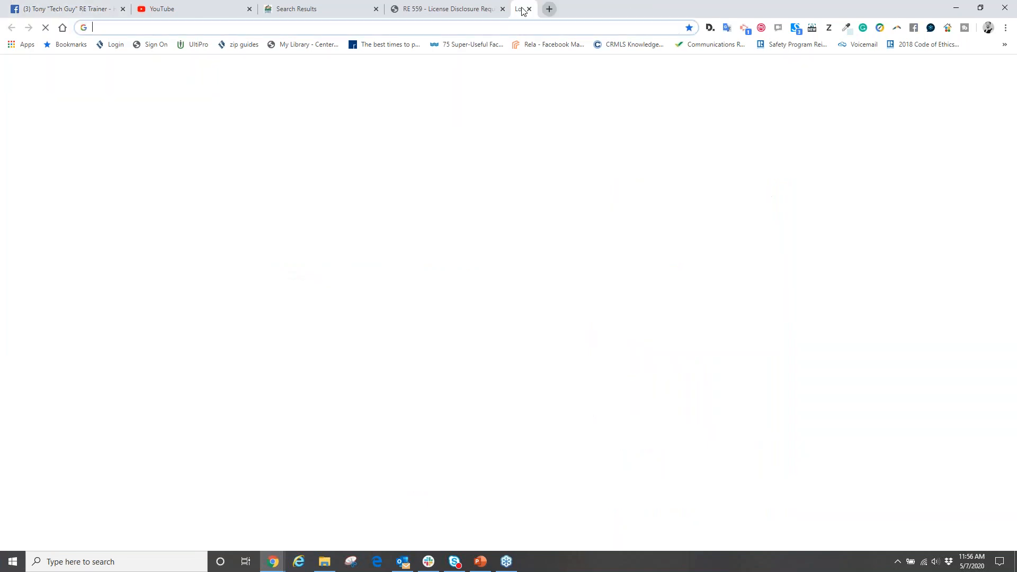
# - Return to the open YouTube home page and go through your channel to its YouTube Studio dashboard
pyautogui.click(197, 9)
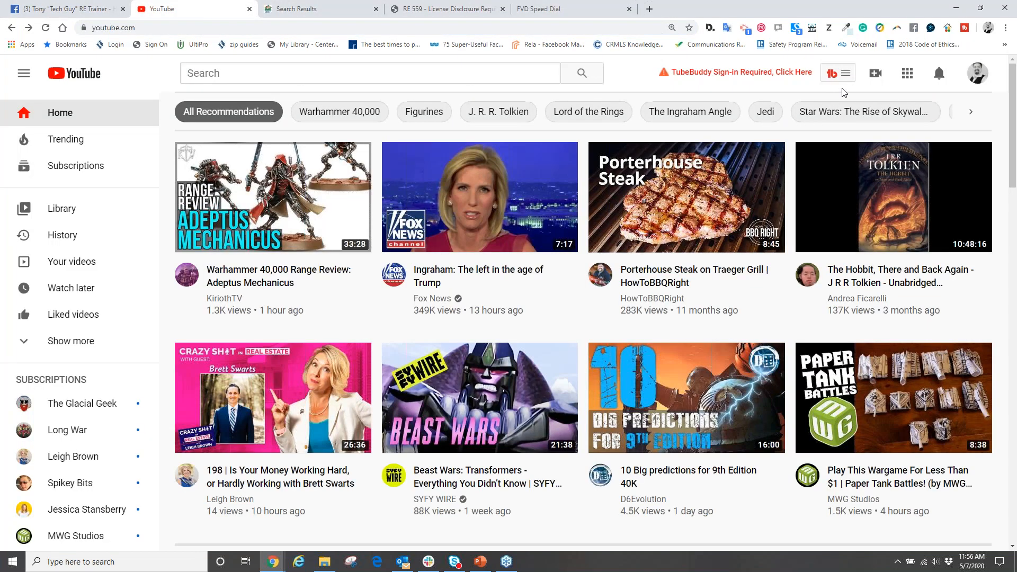
pyautogui.click(977, 73)
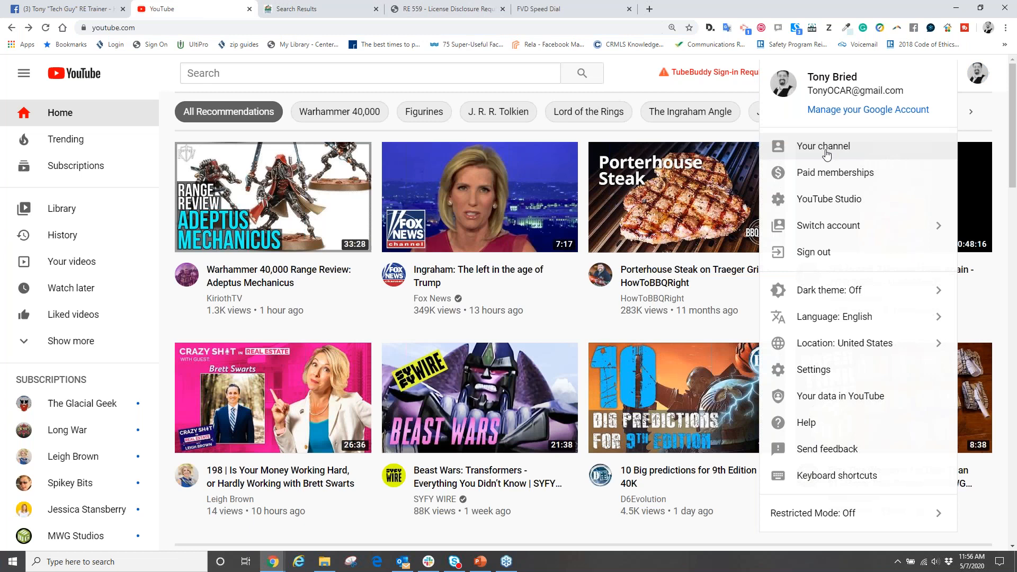
pyautogui.click(826, 151)
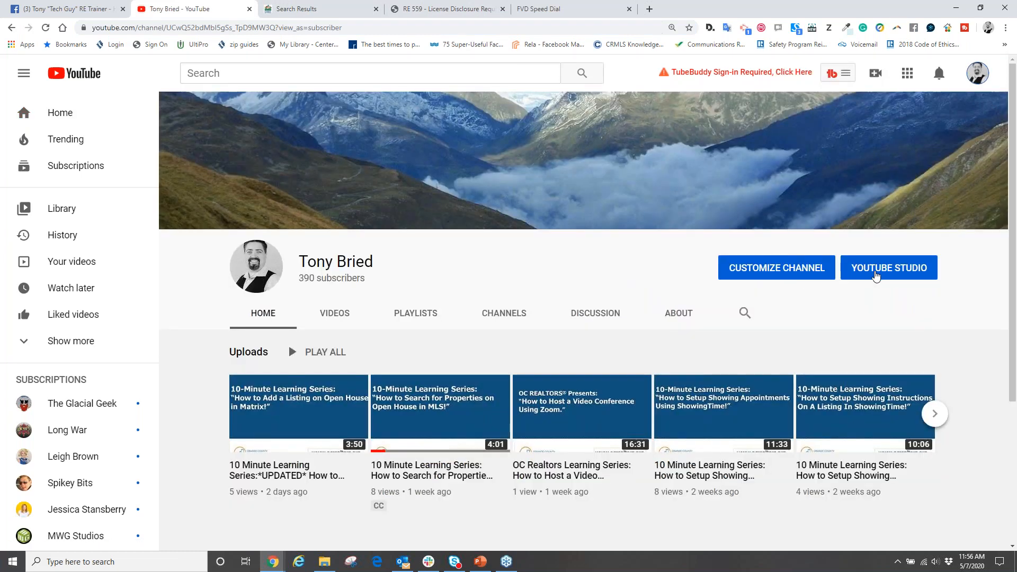
pyautogui.click(878, 275)
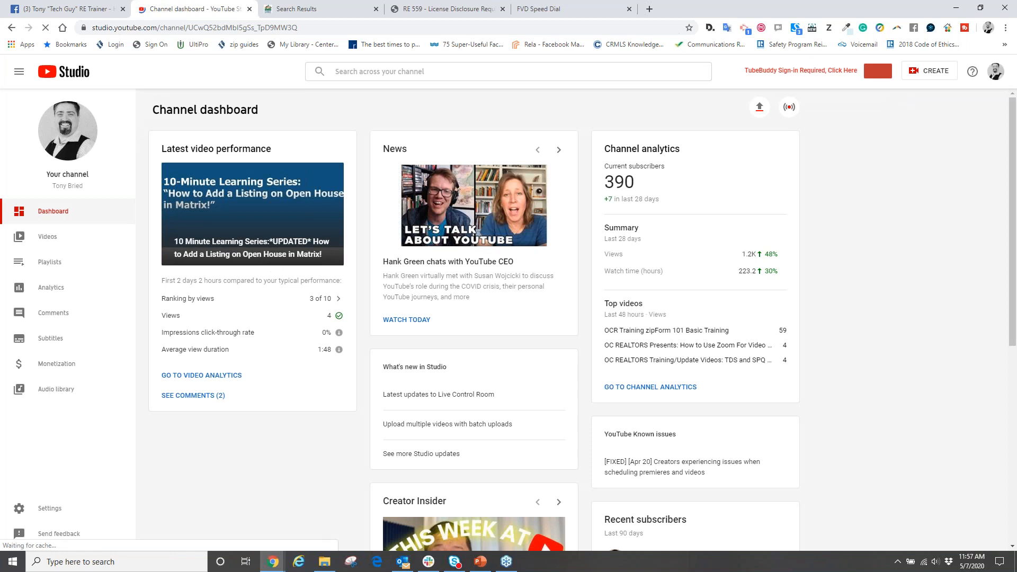
# - Review the channel's Permissions and Community settings, including the automated filters, and close the settings without saving
pyautogui.click(44, 513)
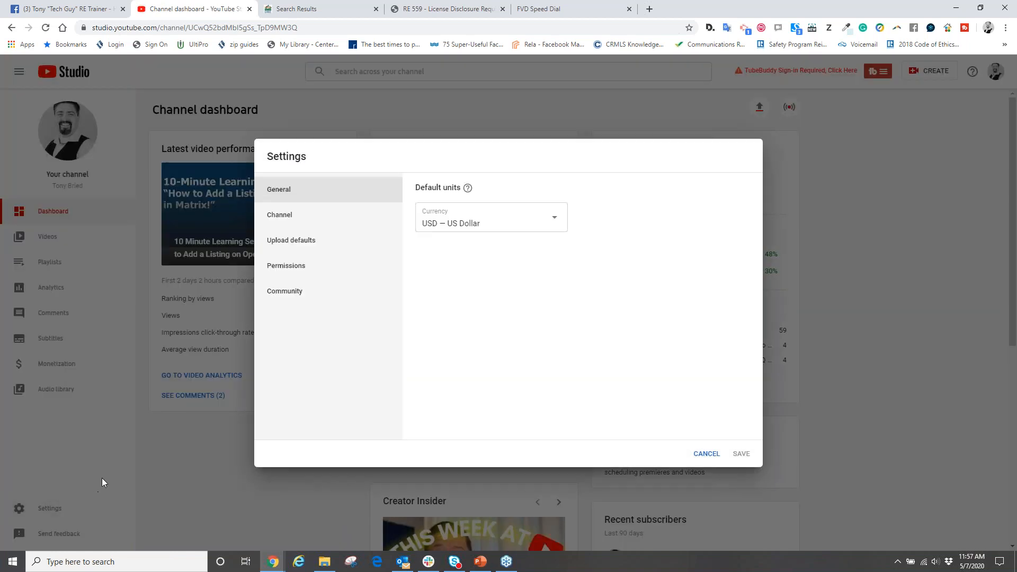
pyautogui.click(288, 270)
pyautogui.click(286, 299)
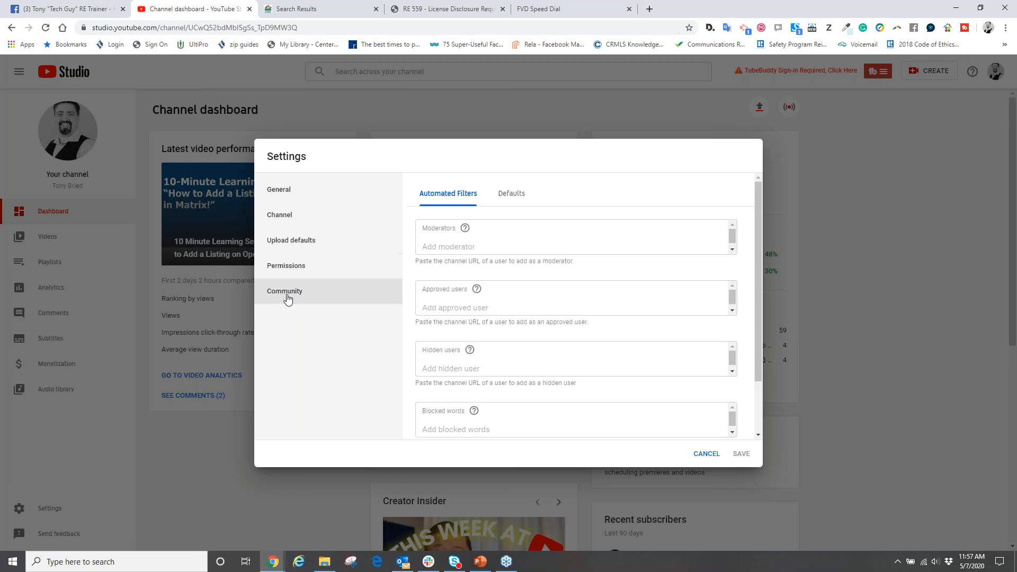
pyautogui.click(707, 454)
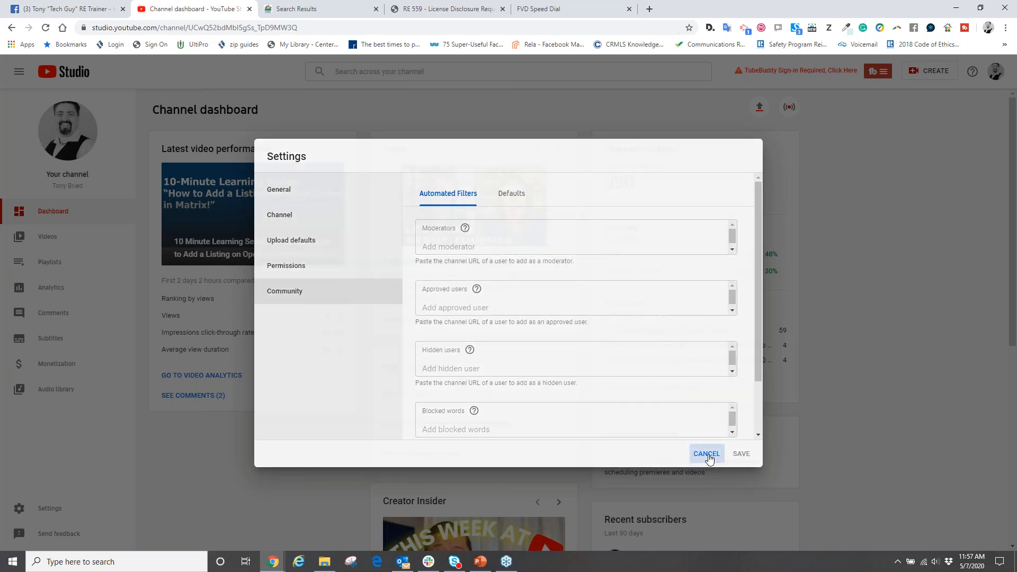
# - Shrink the browser window and clear away the presentation, webinar and file folder windows to expose the desktop beside it
pyautogui.click(981, 8)
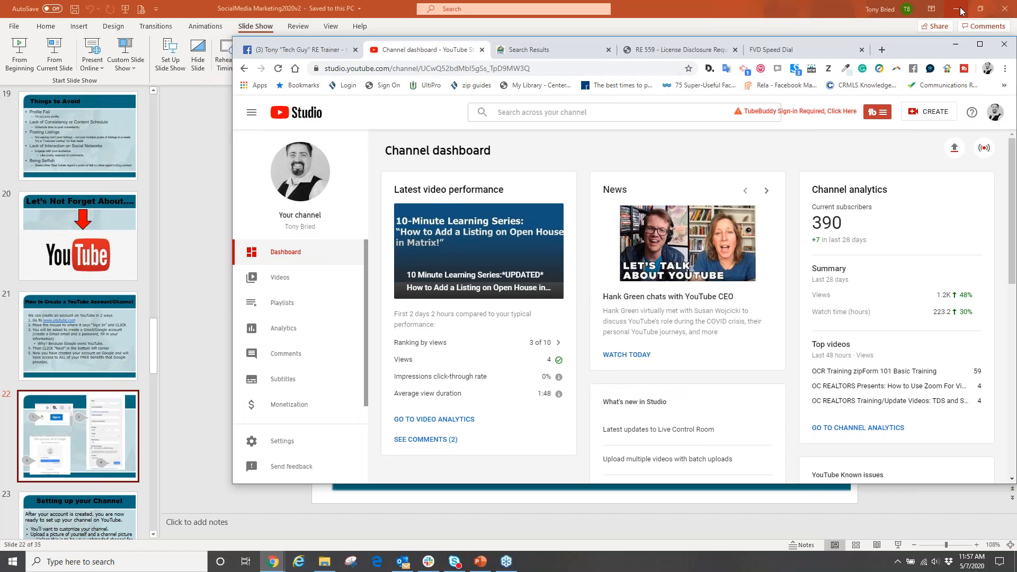
pyautogui.click(959, 10)
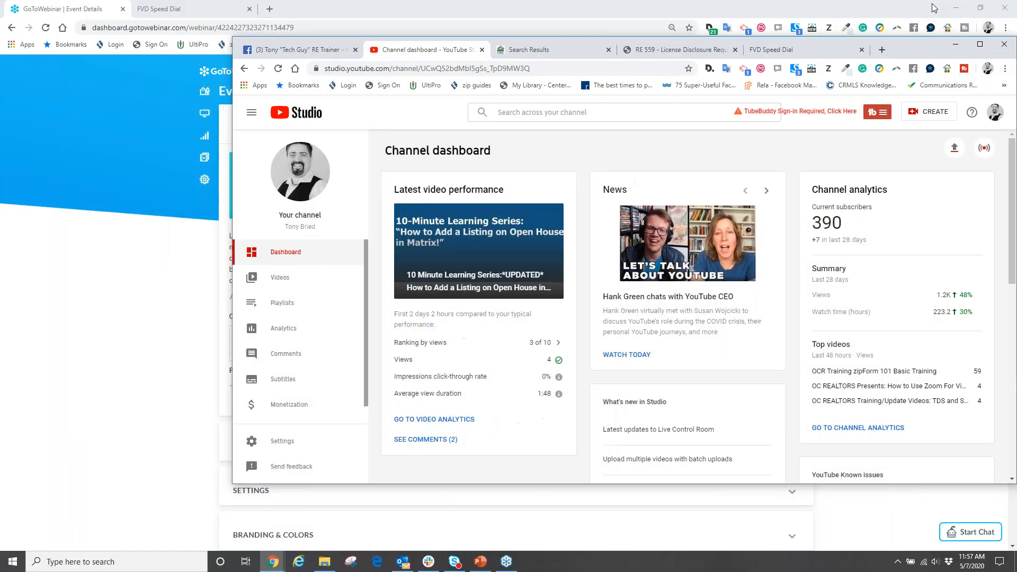
pyautogui.click(960, 10)
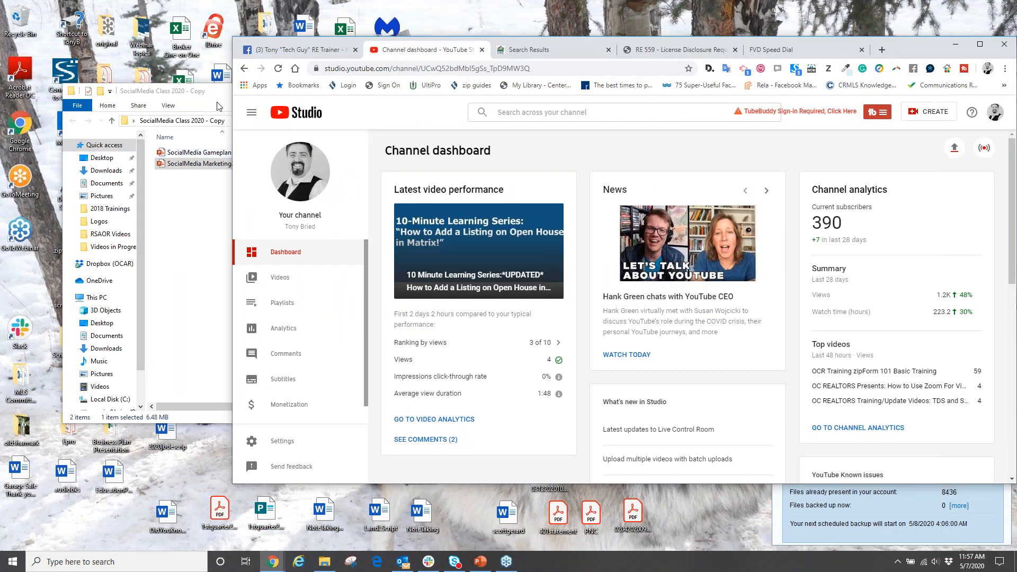
pyautogui.click(217, 106)
pyautogui.click(378, 91)
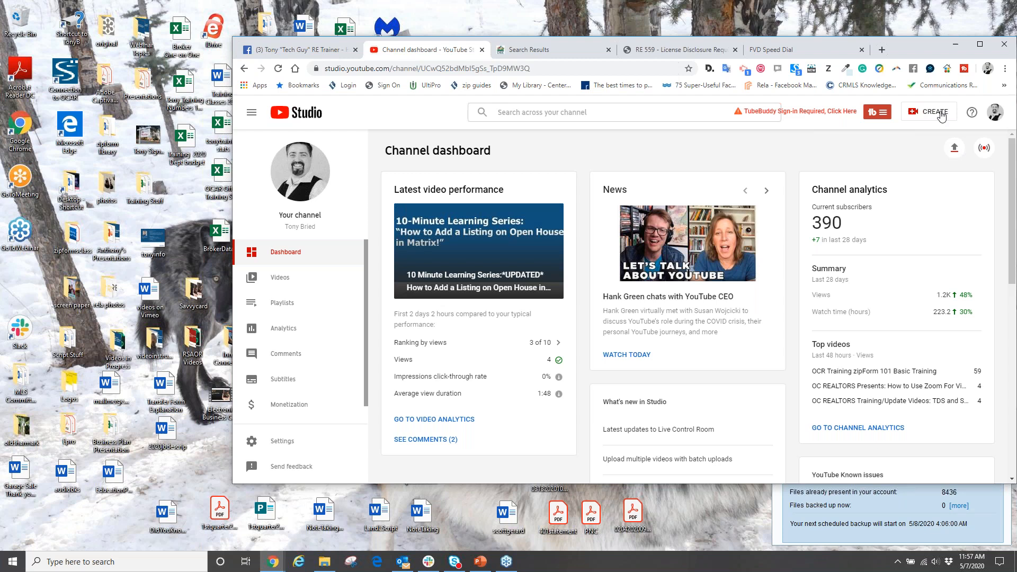
# - Upload the Electronic Business Card video file from the desktop to the channel, and maximize the browser window
pyautogui.click(955, 150)
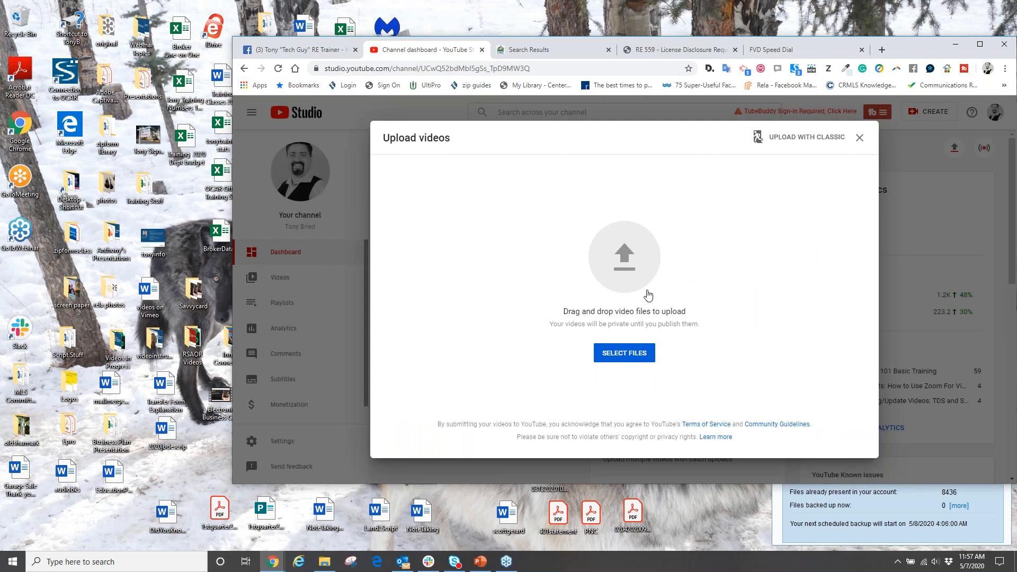
pyautogui.moveTo(920, 46); pyautogui.dragTo(948, 48)
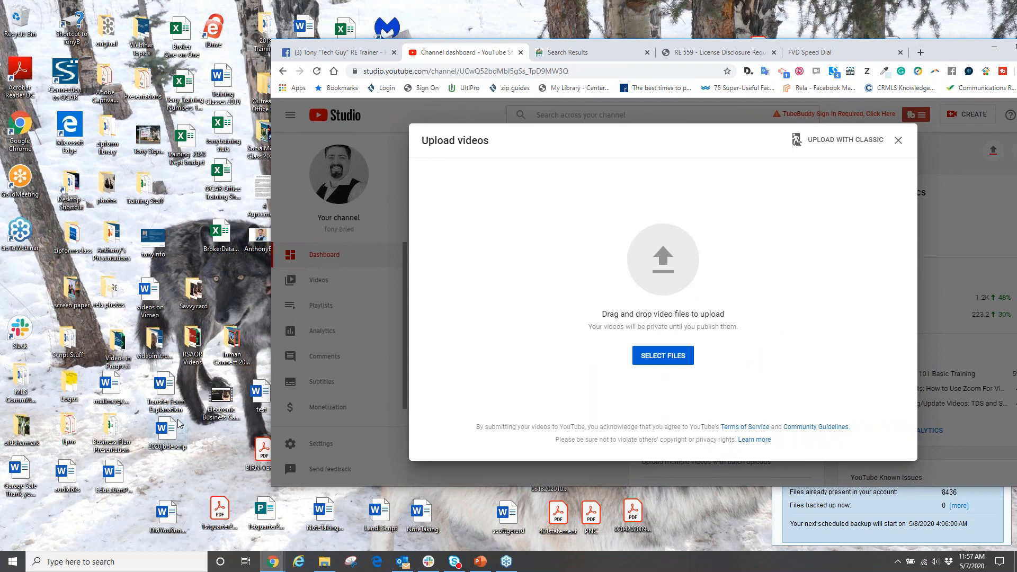
pyautogui.moveTo(215, 396); pyautogui.dragTo(664, 253)
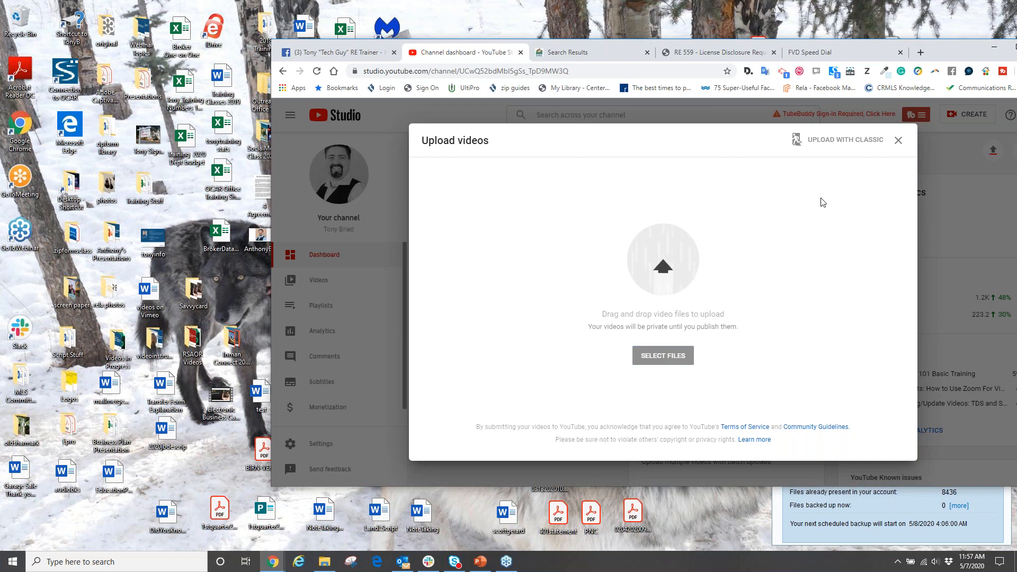
pyautogui.moveTo(901, 44); pyautogui.dragTo(789, 0)
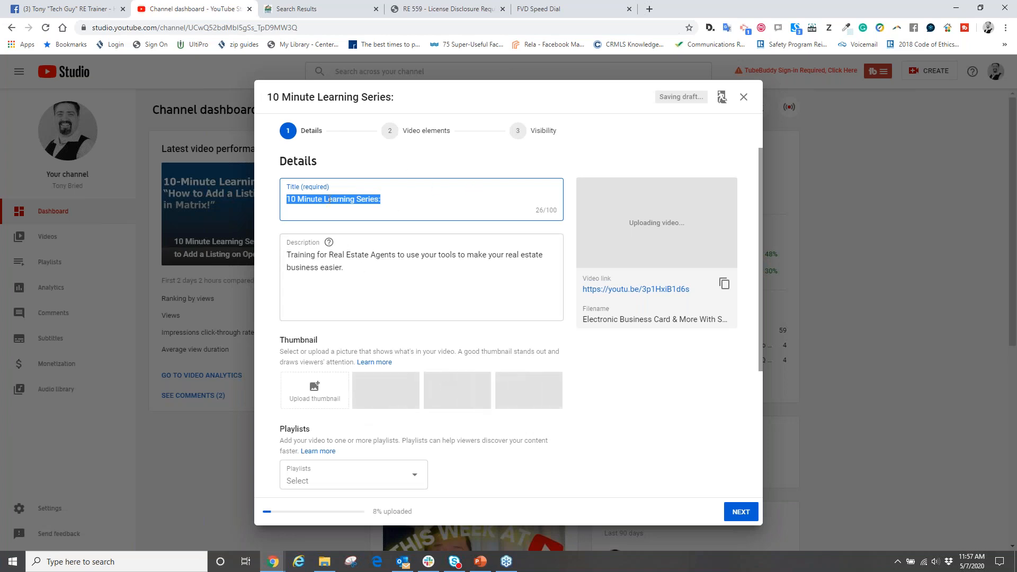
# - Clear the default title "10 Minute Learning Series:" from the uploaded video's details
pyautogui.click(388, 201)
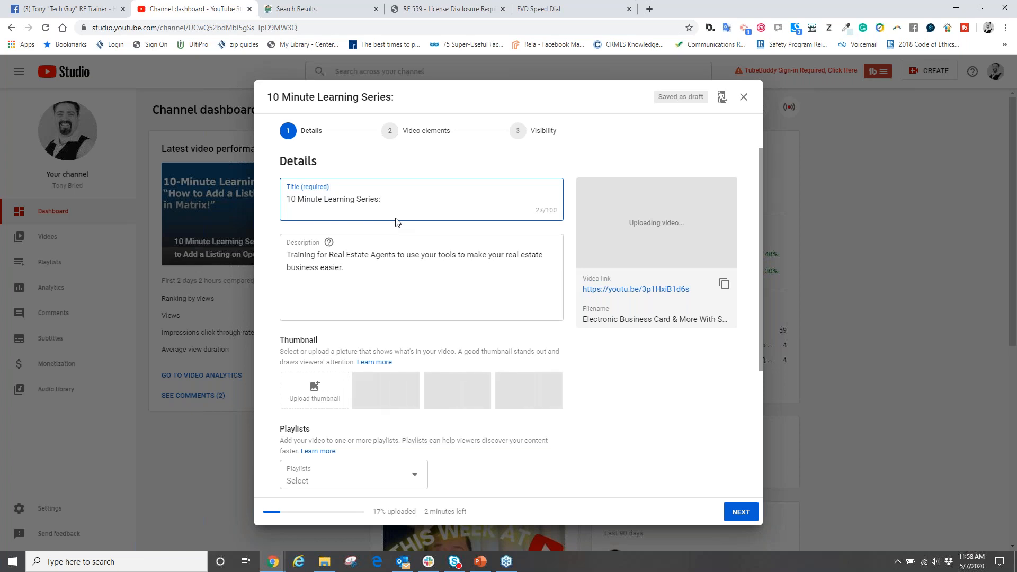
pyautogui.press('BackSpace')
pyautogui.press('BackSpace')
pyautogui.press('BackSpace')
pyautogui.press('BackSpace')
pyautogui.press('BackSpace')
pyautogui.press('BackSpace')
pyautogui.press('BackSpace')
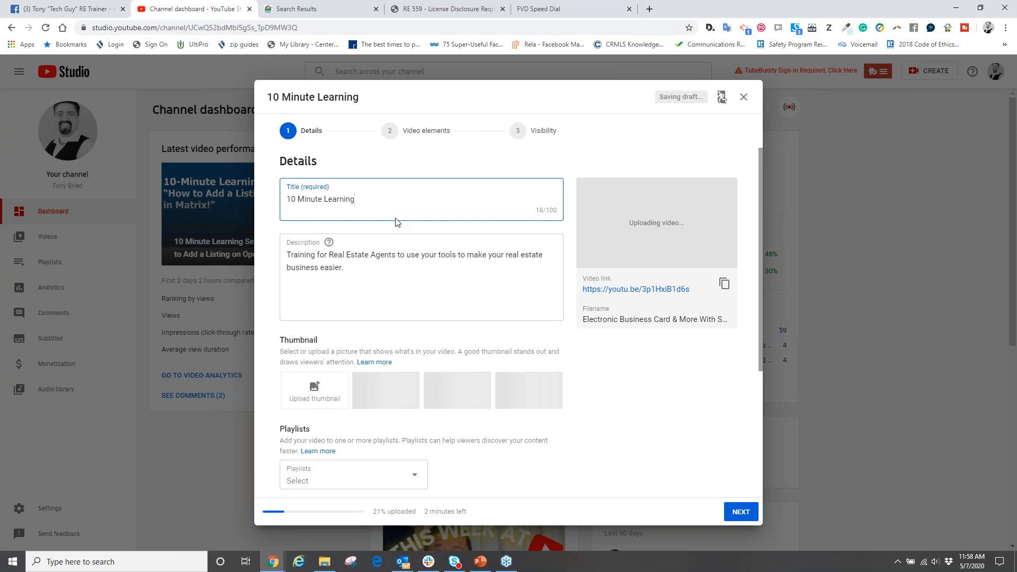
pyautogui.hotkey('ctrl', 'a')
# - Begin the video title with the real estate group's name followed by "Presents:"
pyautogui.press('BackSpace')
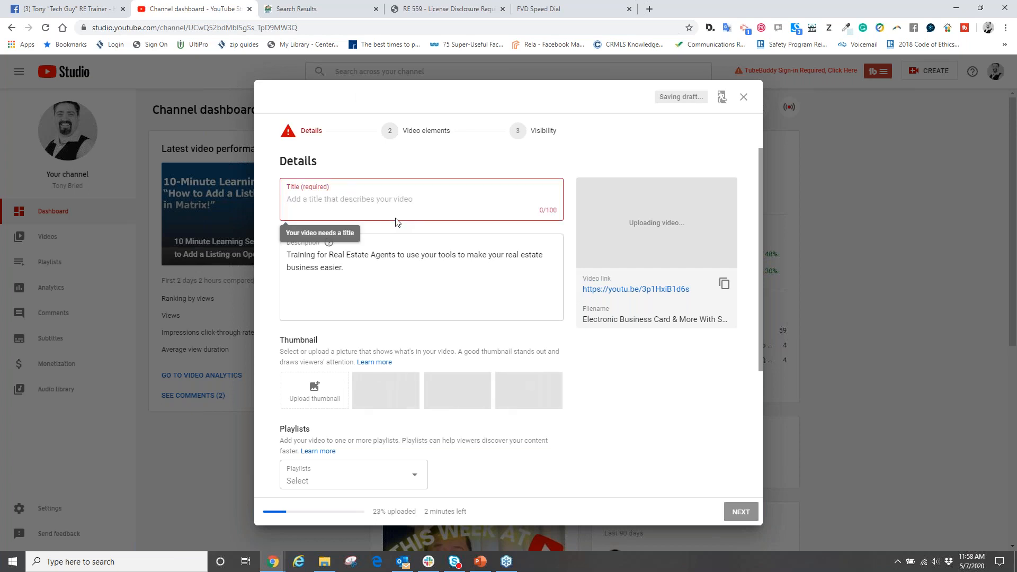
pyautogui.write('the')
pyautogui.press('BackSpace')
pyautogui.press('BackSpace')
pyautogui.press('BackSpace')
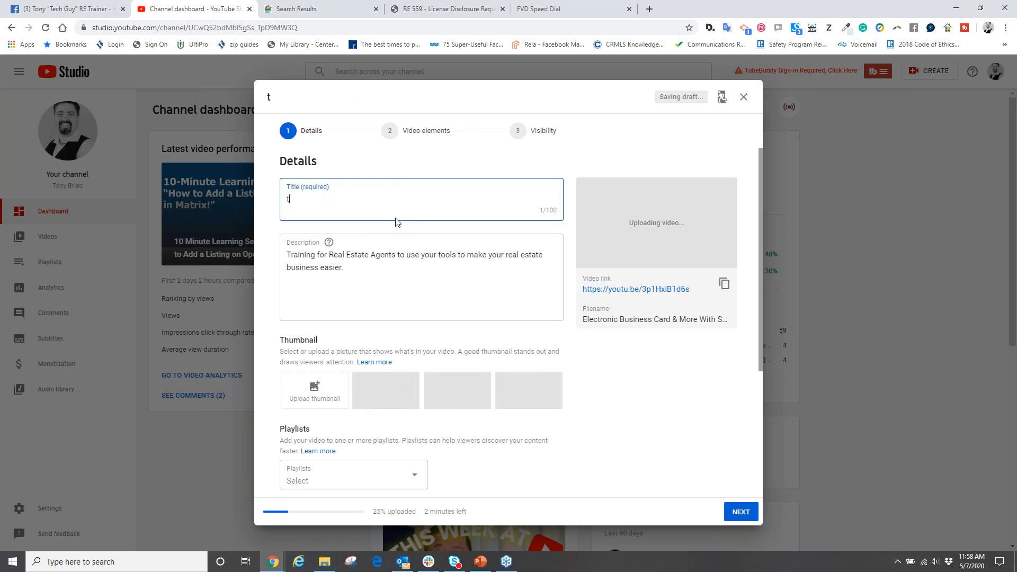
pyautogui.write('The Bried')
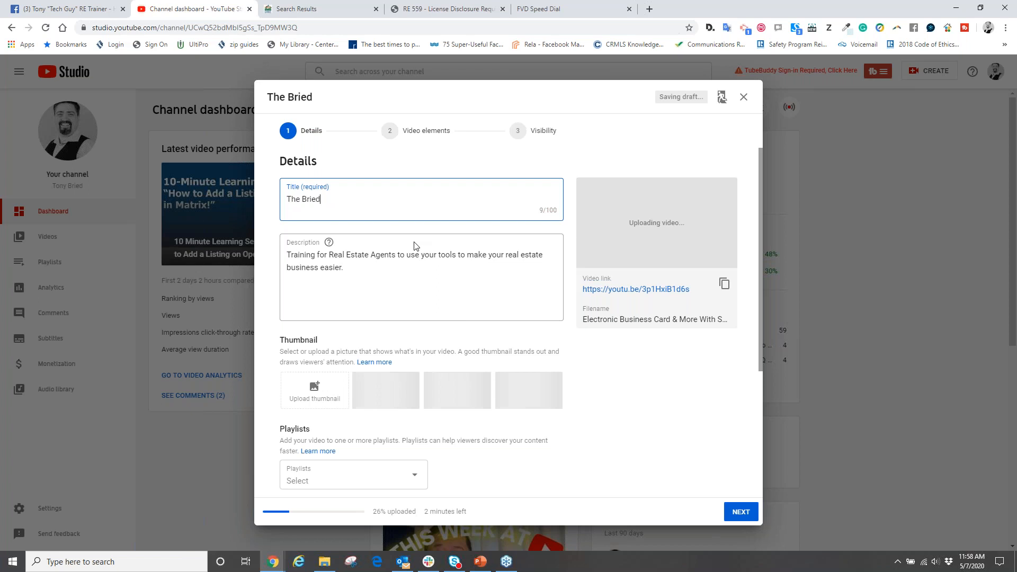
pyautogui.write(' Group Presenta')
pyautogui.press('BackSpace')
pyautogui.write('s: ')
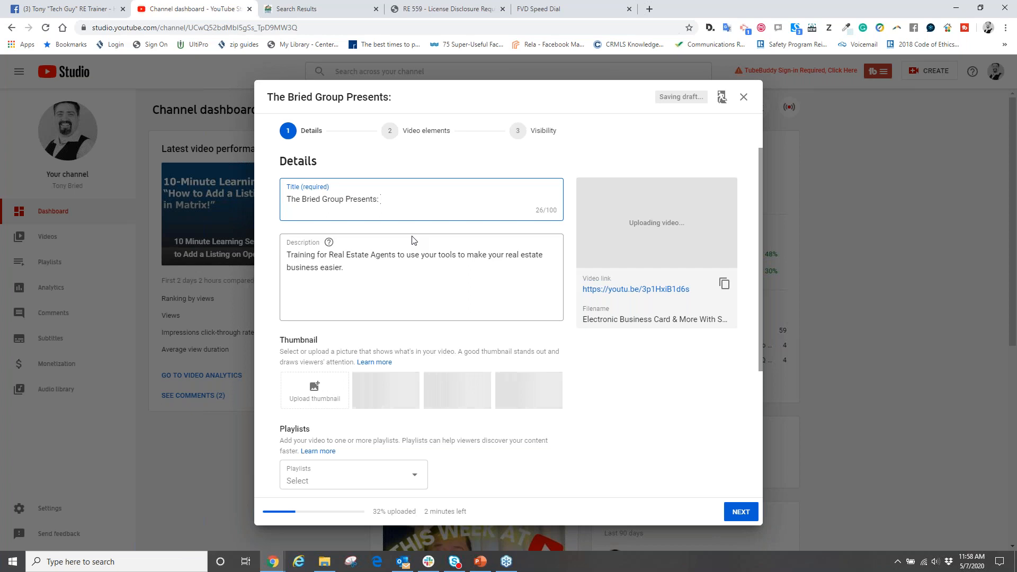
pyautogui.write('Vir')
pyautogui.write('tual')
pyautogui.write(' Tou')
# - Extend the video title with "Virtual Slideshow tour of" and the property's street address
pyautogui.press('BackSpace')
pyautogui.press('BackSpace')
pyautogui.write('Slides')
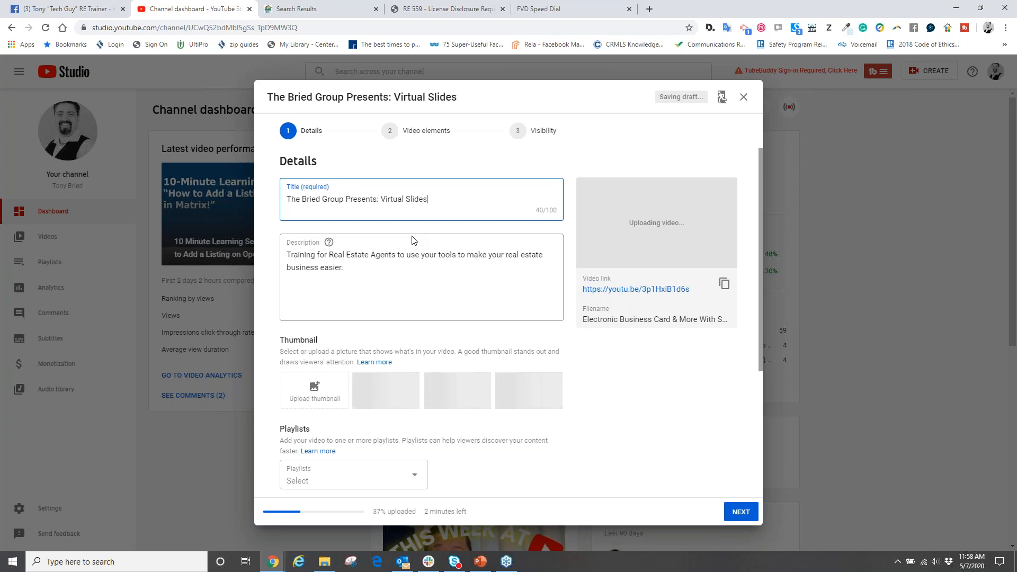
pyautogui.write('how go')
pyautogui.press('BackSpace')
pyautogui.press('BackSpace')
pyautogui.write('tour of 123 Main St in')
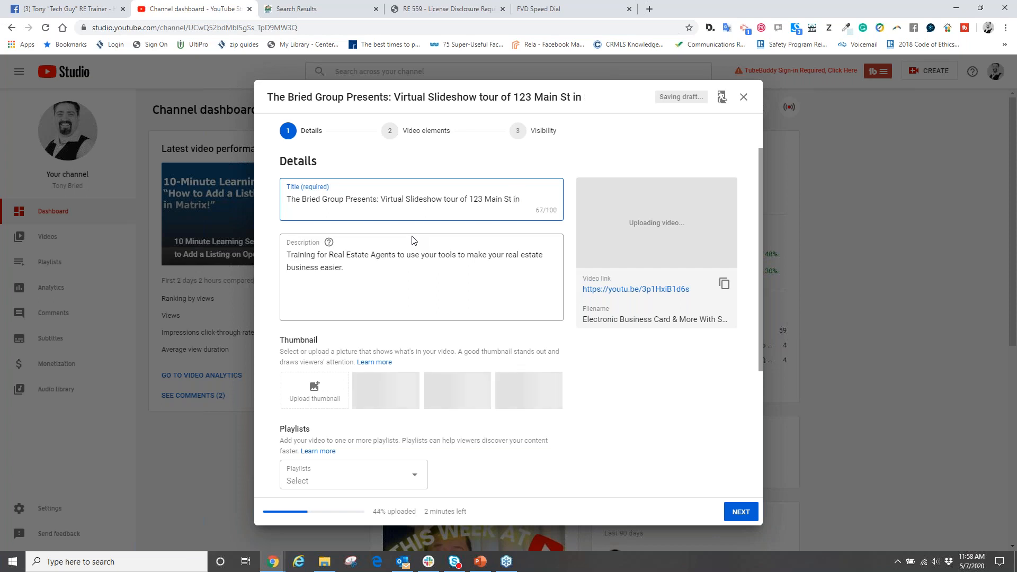
pyautogui.press('BackSpace')
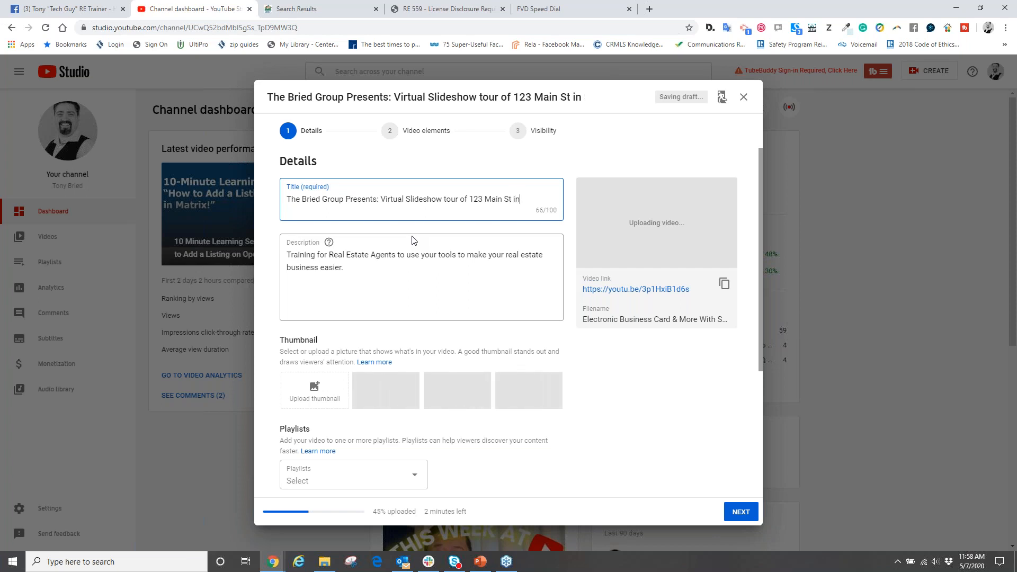
# - Complete the address in the video title with the property's city, state and ZIP code
pyautogui.write(', Irvine, ')
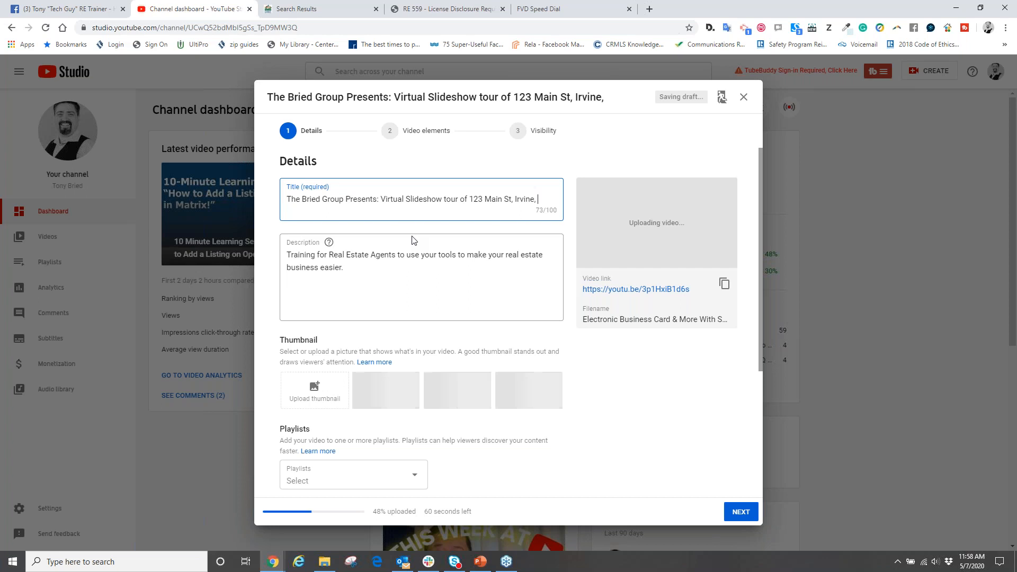
pyautogui.write('CA 9299999')
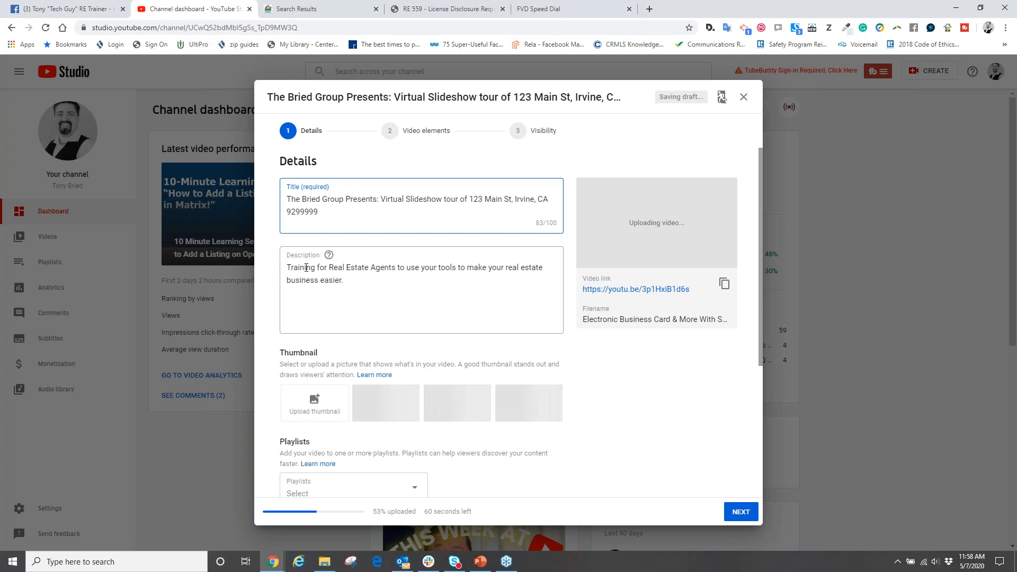
# - Add a new paragraph below the default description reading "Virtual slide show of" followed by the property's street address and city
pyautogui.click(355, 280)
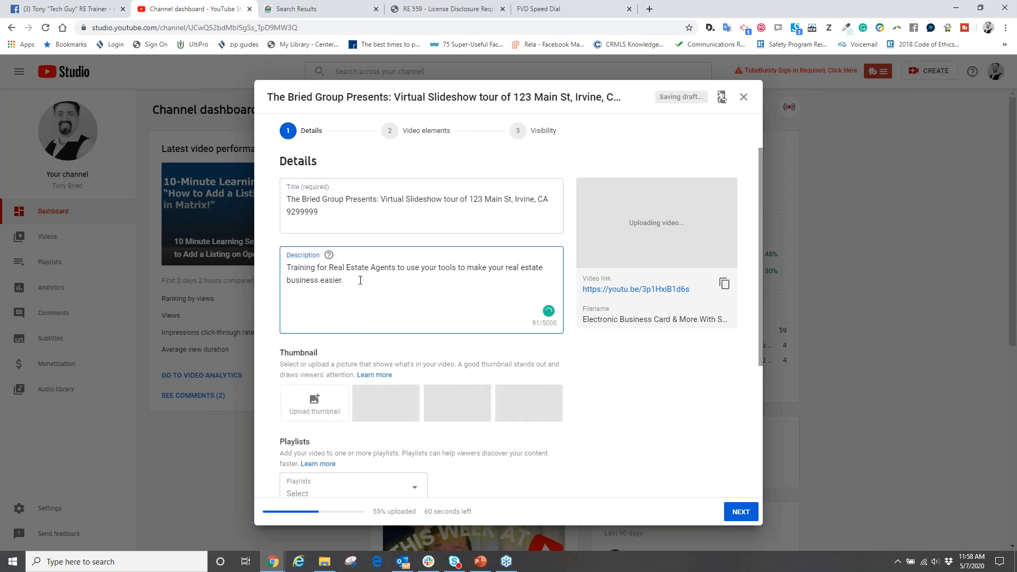
pyautogui.click(1011, 188)
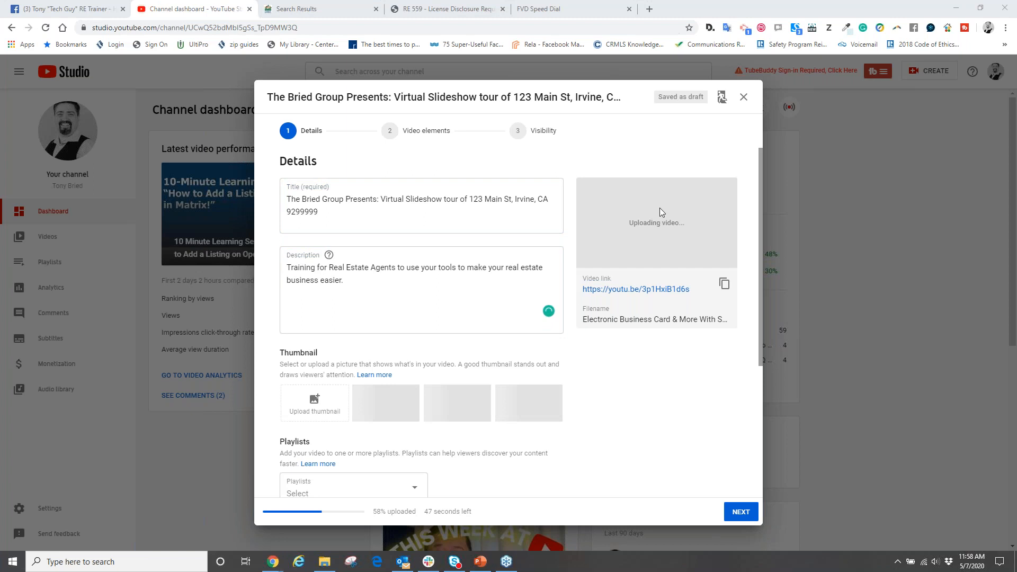
pyautogui.click(368, 288)
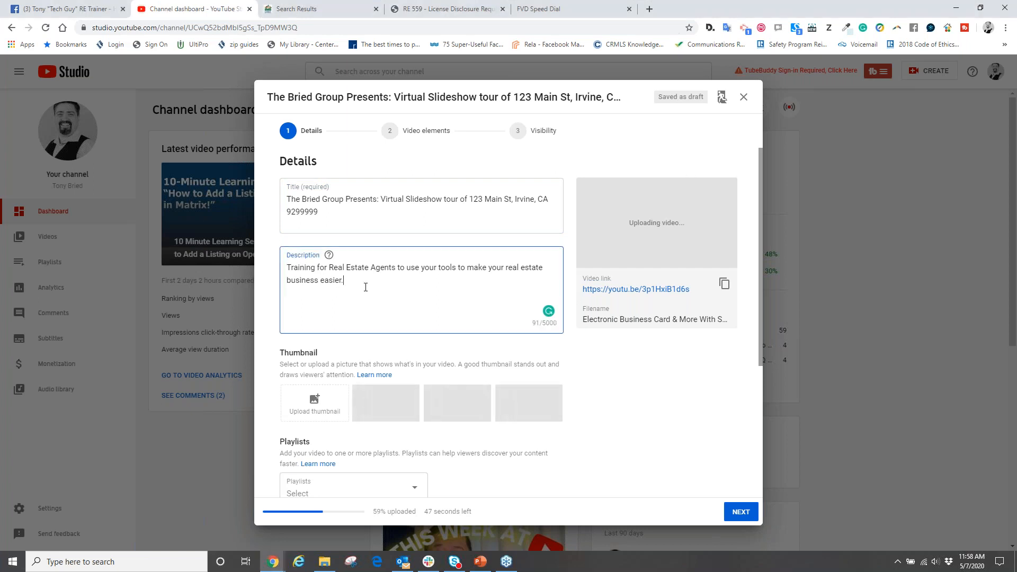
pyautogui.press('Return')
pyautogui.press('Return')
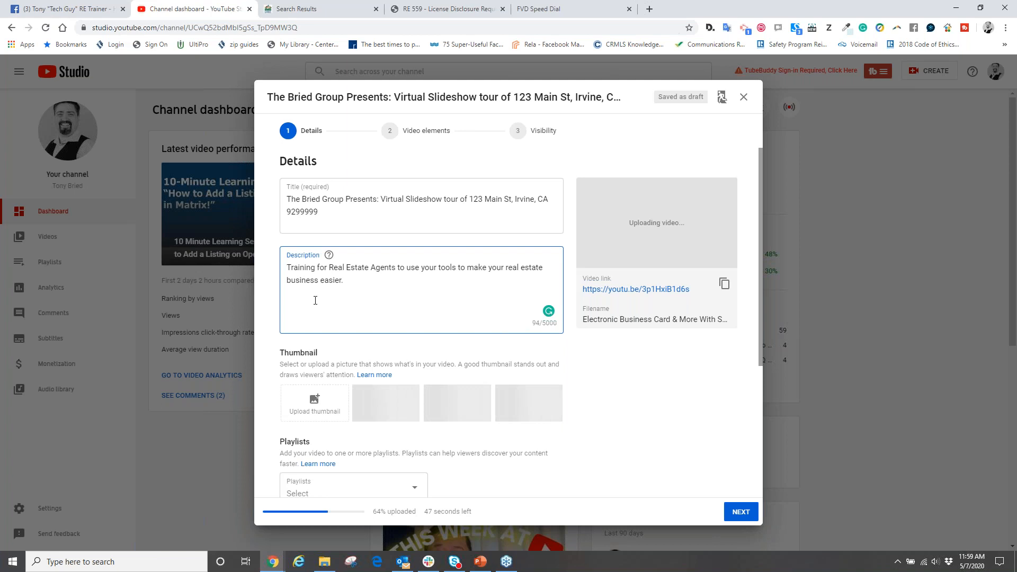
pyautogui.write('Vir')
pyautogui.write('tual slide o')
pyautogui.write('how of ')
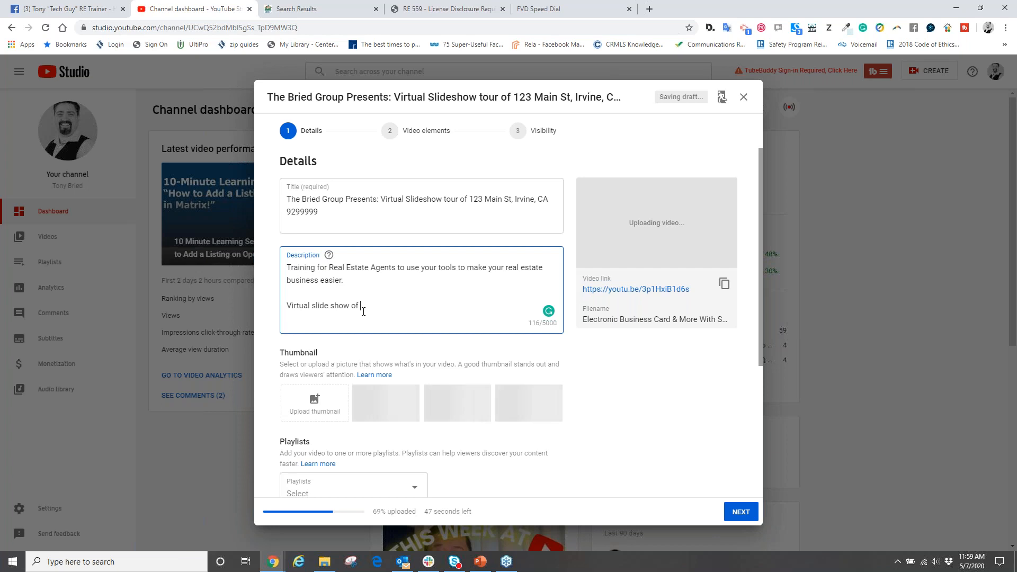
pyautogui.write('123 min')
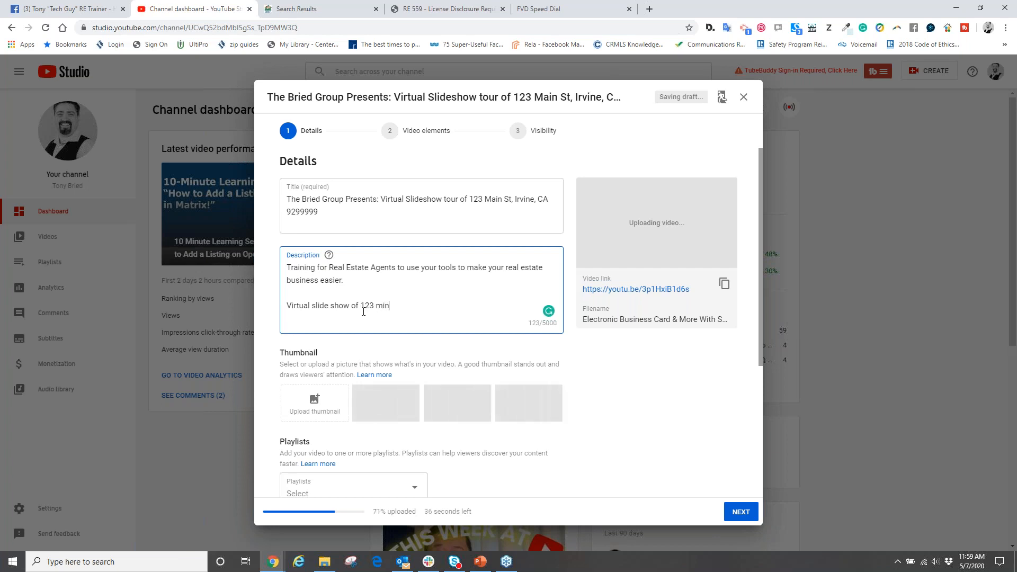
pyautogui.press('BackSpace')
pyautogui.press('BackSpace')
pyautogui.write('ain st in')
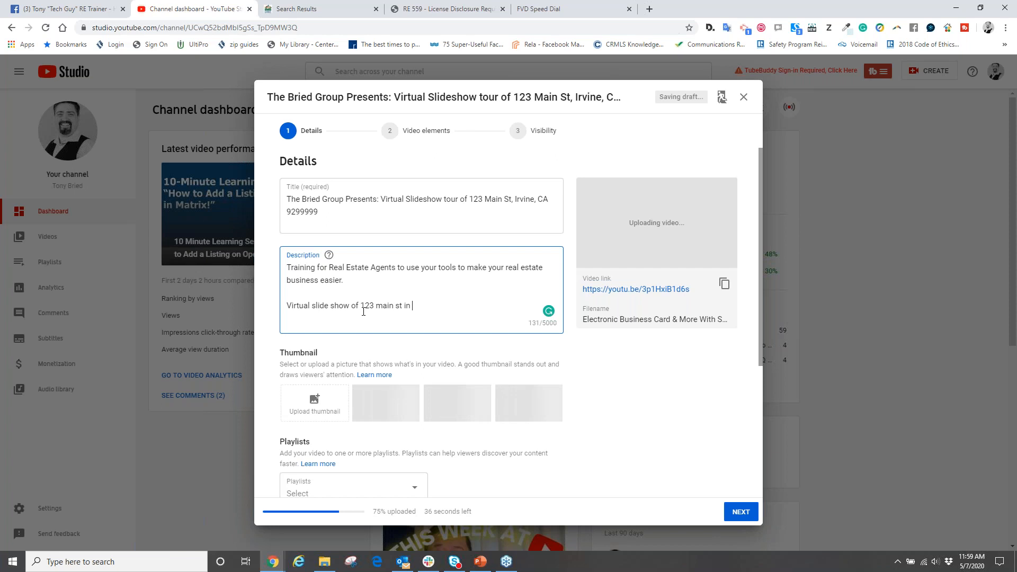
pyautogui.press('BackSpace')
pyautogui.press('BackSpace')
pyautogui.press('BackSpace')
pyautogui.press('BackSpace')
pyautogui.write(', irvine. Property')
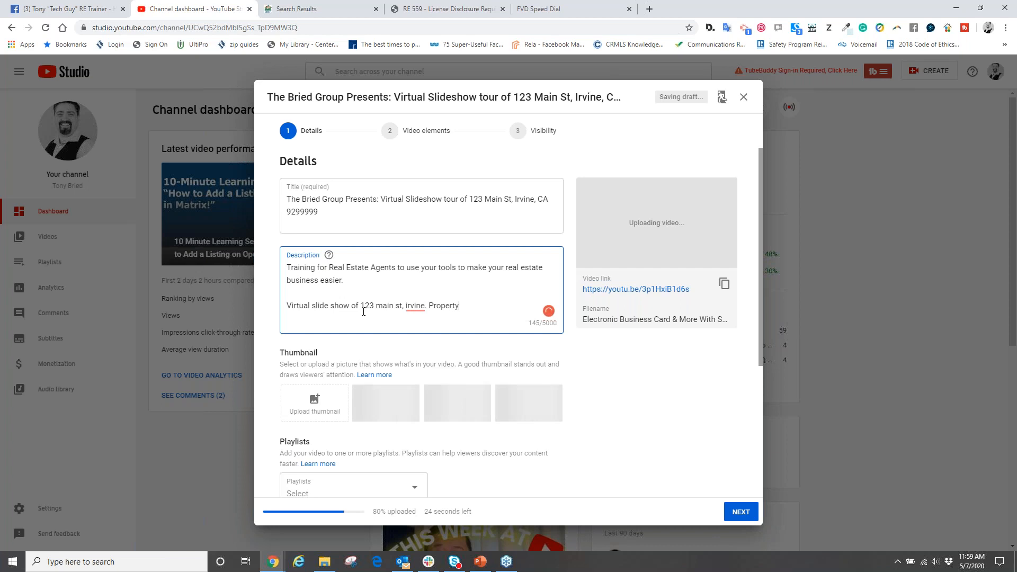
pyautogui.write(' just listing. great 3 be')
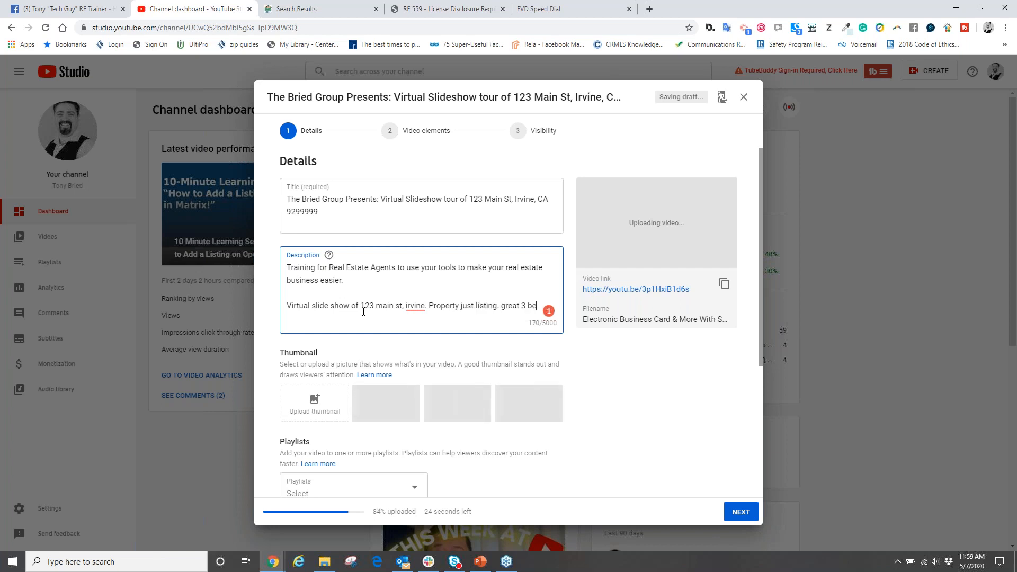
pyautogui.write('d 2 bath list')
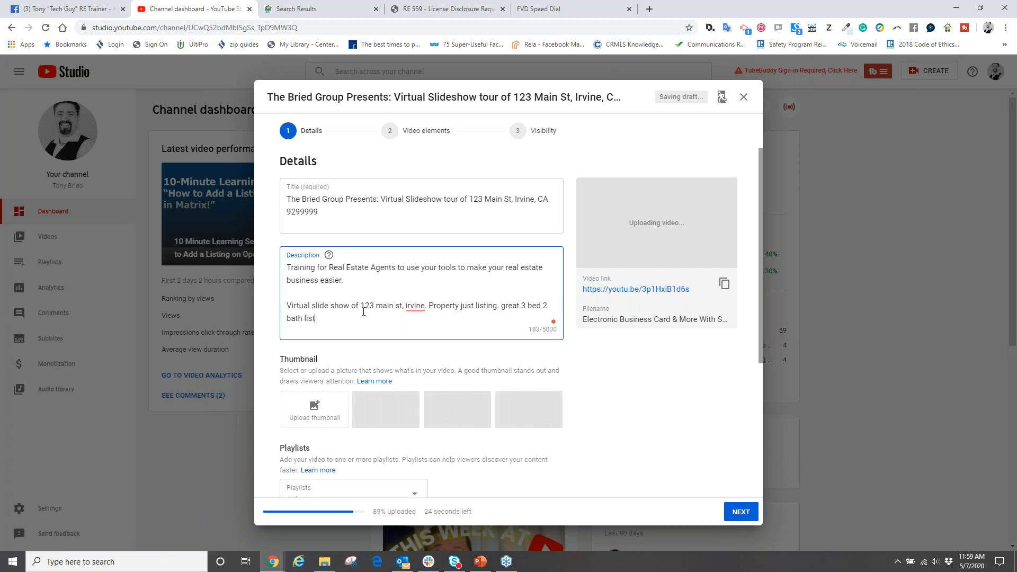
pyautogui.write('ed at 950,000. ')
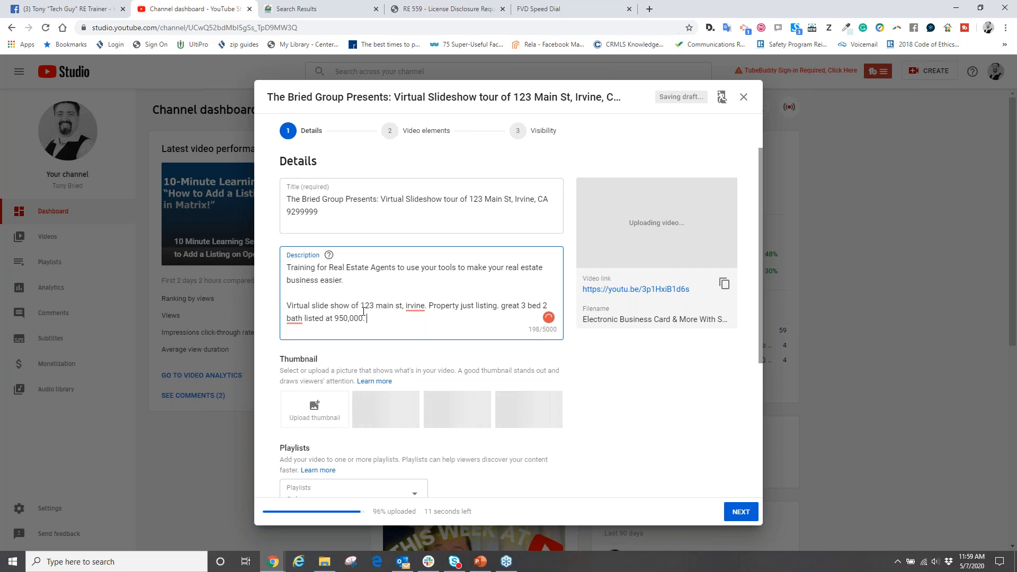
pyautogui.write('d;lfkjsdflkj')
# - Continue the description with "Property just listing. great 3 bed 2 bath listed at 950,000." and the filler text "d;lfkjsdflkj", leaving a blank line below
pyautogui.press('Return')
pyautogui.press('Return')
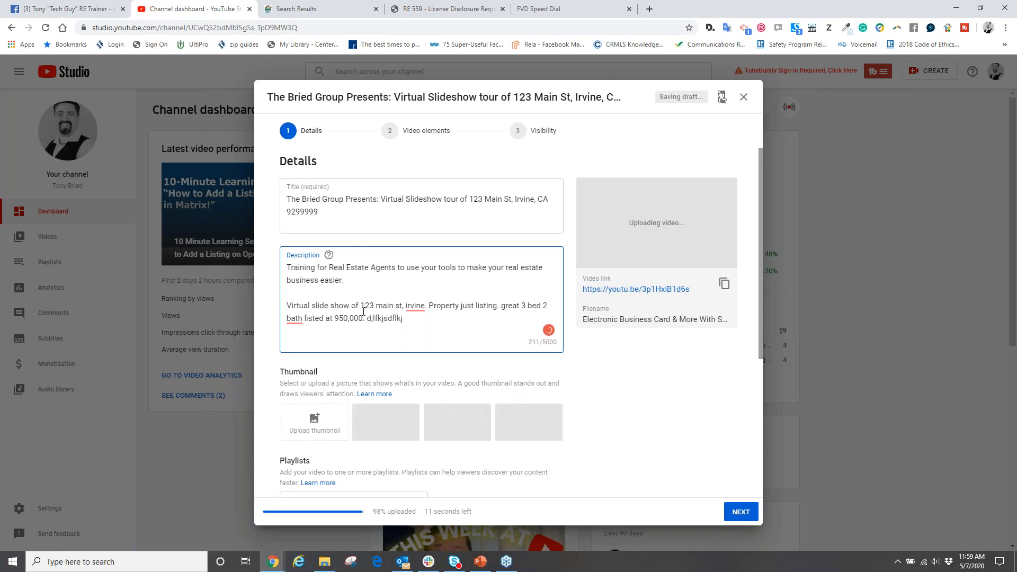
# - Add the line "call me for showing or for more information at" followed by the agent's phone number to the description
pyautogui.write('call me fo')
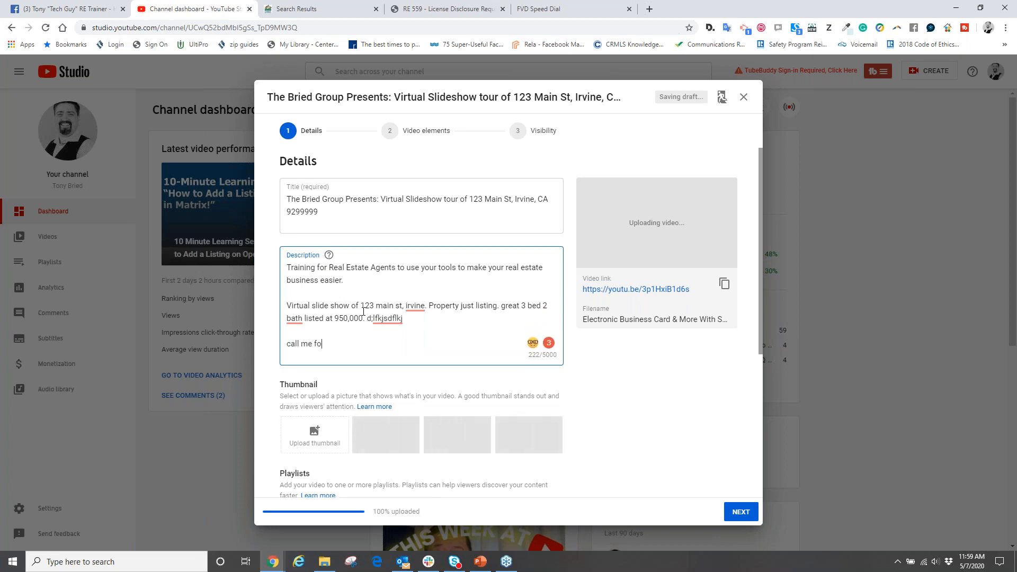
pyautogui.write('r shoin')
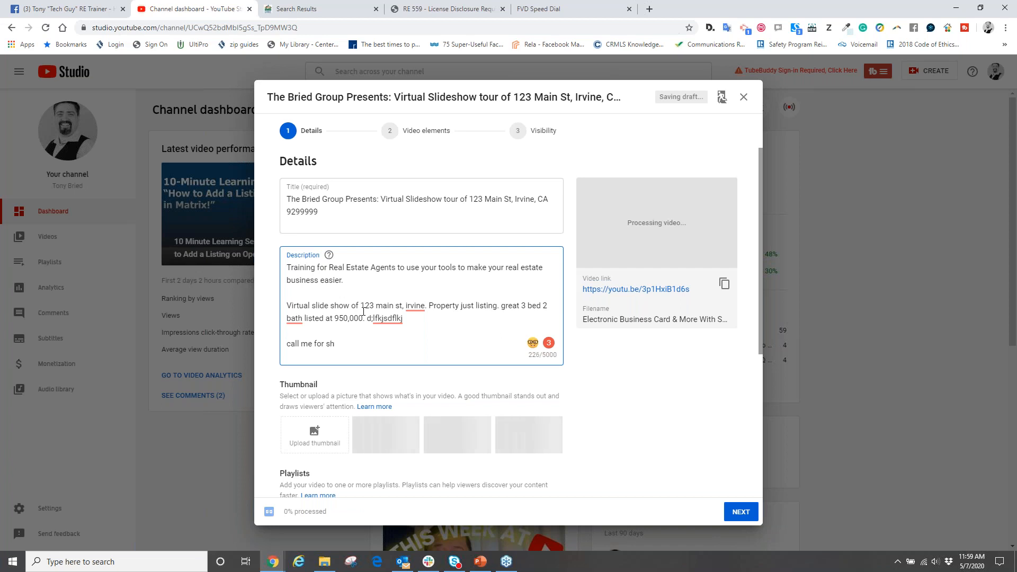
pyautogui.press('BackSpace')
pyautogui.press('BackSpace')
pyautogui.write('wing or for ')
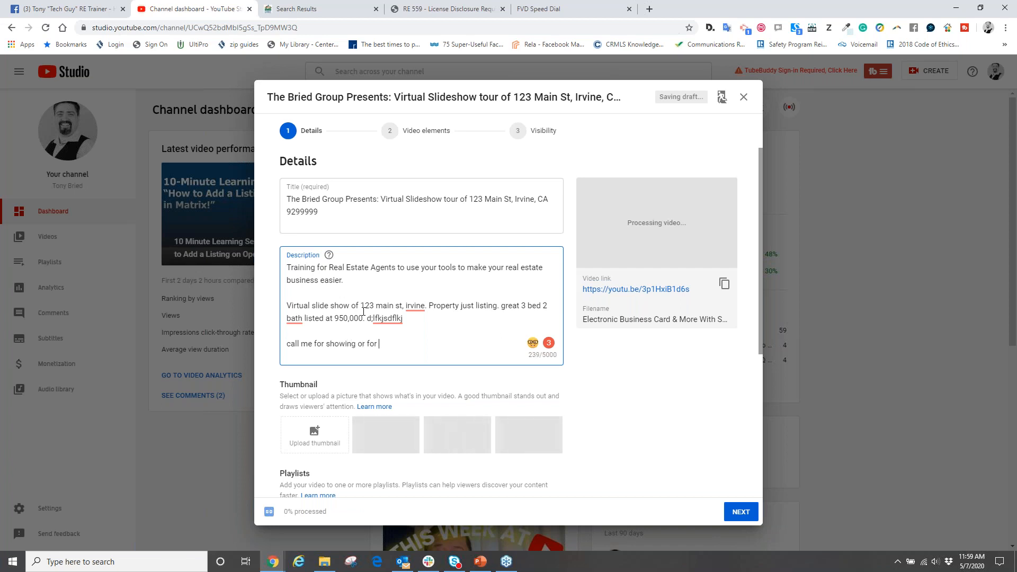
pyautogui.write('mo')
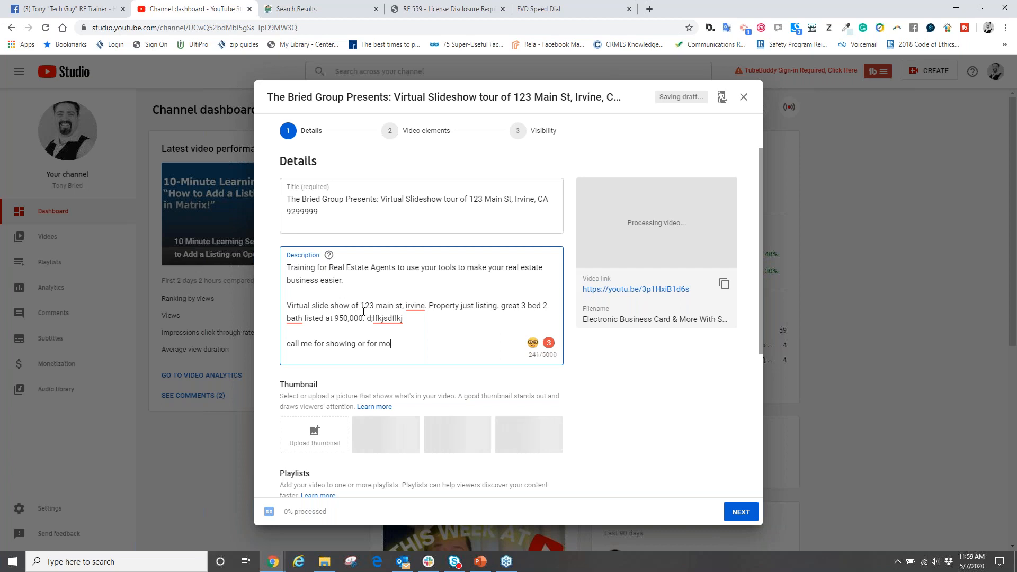
pyautogui.write('re information at 949-555-5555')
pyautogui.press('Return')
# - Add "or email me at" and the agent's e-mail address to the description, followed by a blank line
pyautogui.press('Return')
pyautogui.press('Return')
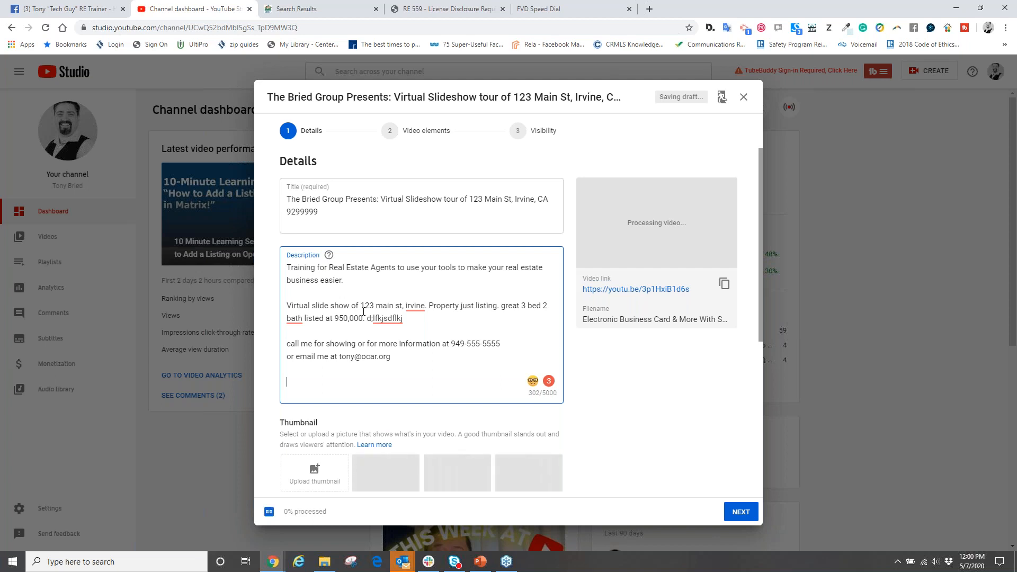
# - Set the video's audience to "No, it's not made for kids"
pyautogui.scroll(-4, 375, 369)
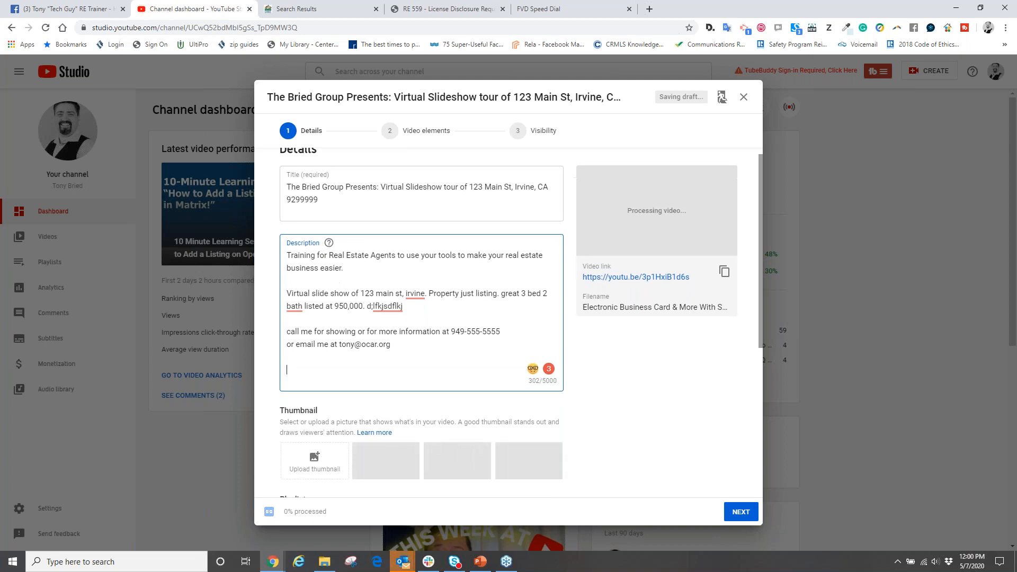
pyautogui.scroll(-2, 391, 337)
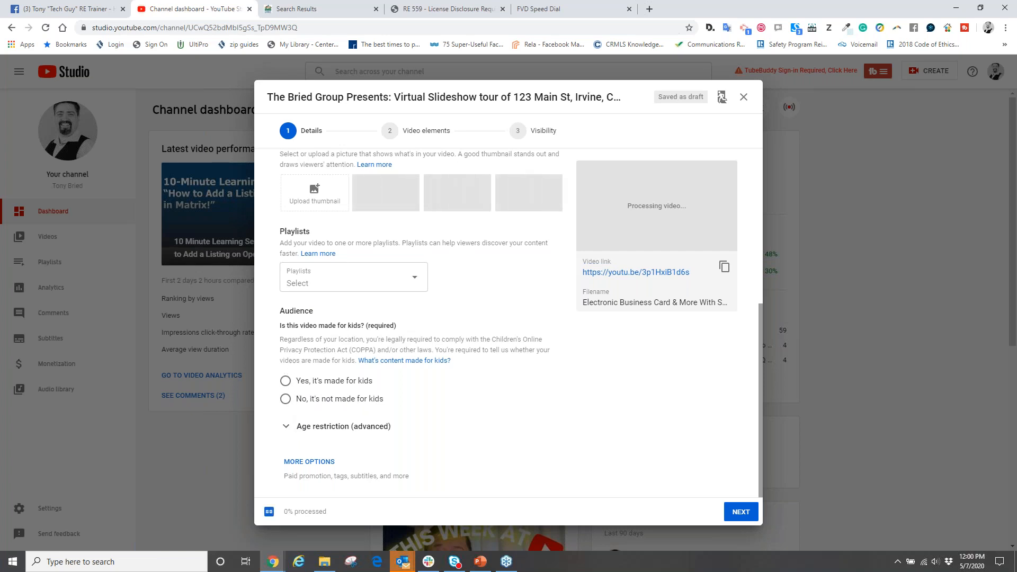
pyautogui.click(285, 381)
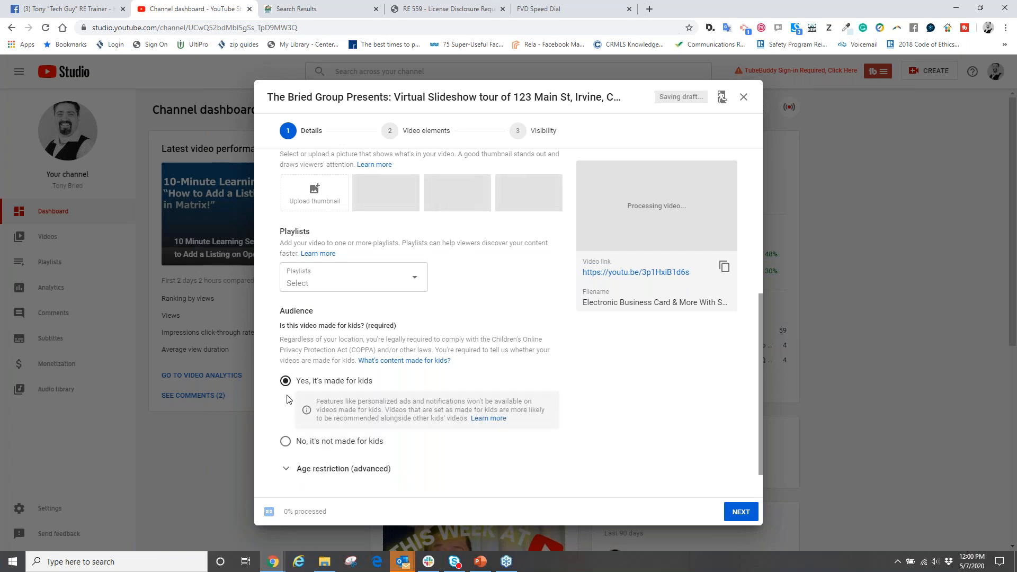
pyautogui.click(285, 441)
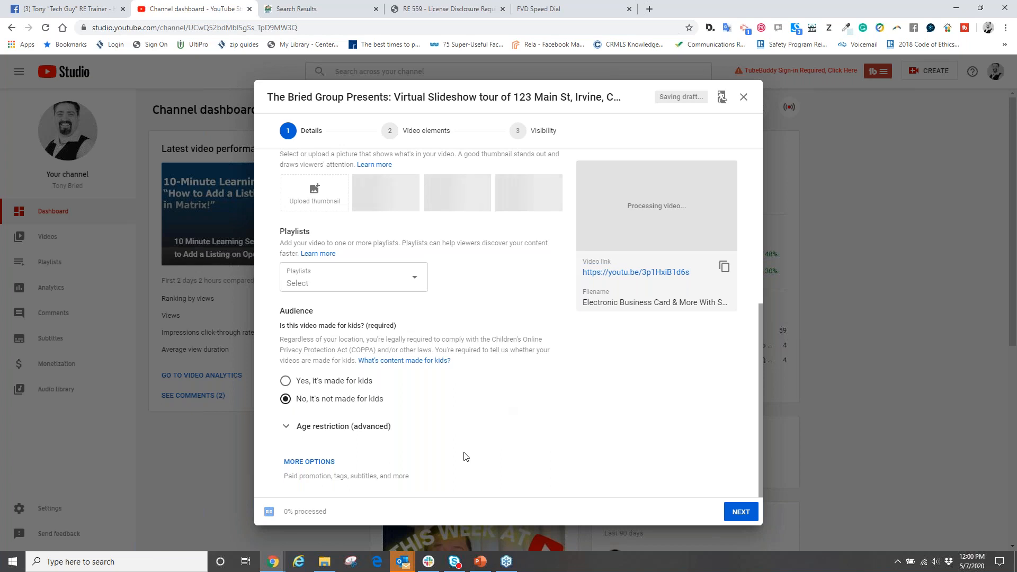
# - Show the additional video options and add a tag with the property's street address, city and state plus "slide show video"
pyautogui.click(322, 464)
pyautogui.scroll(-6, 536, 347)
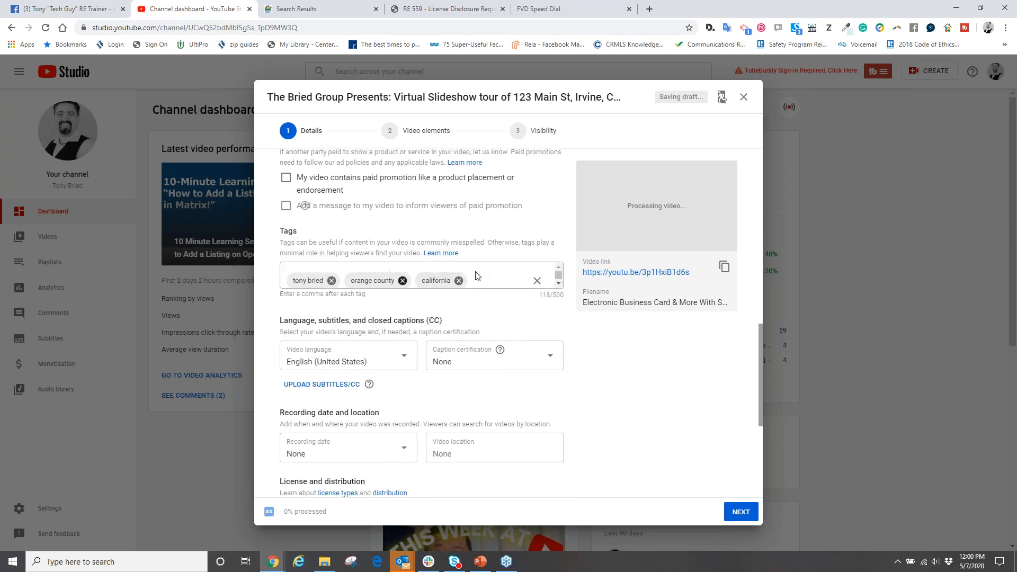
pyautogui.click(557, 285)
pyautogui.click(558, 286)
pyautogui.click(559, 268)
pyautogui.click(353, 274)
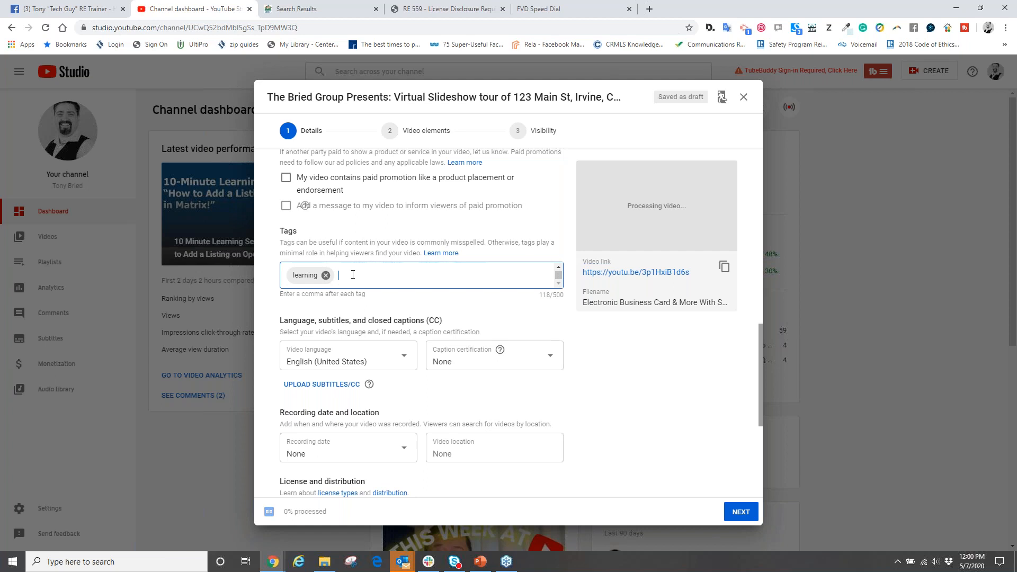
pyautogui.write('123 main st irvine ca slide show video')
pyautogui.press('Return')
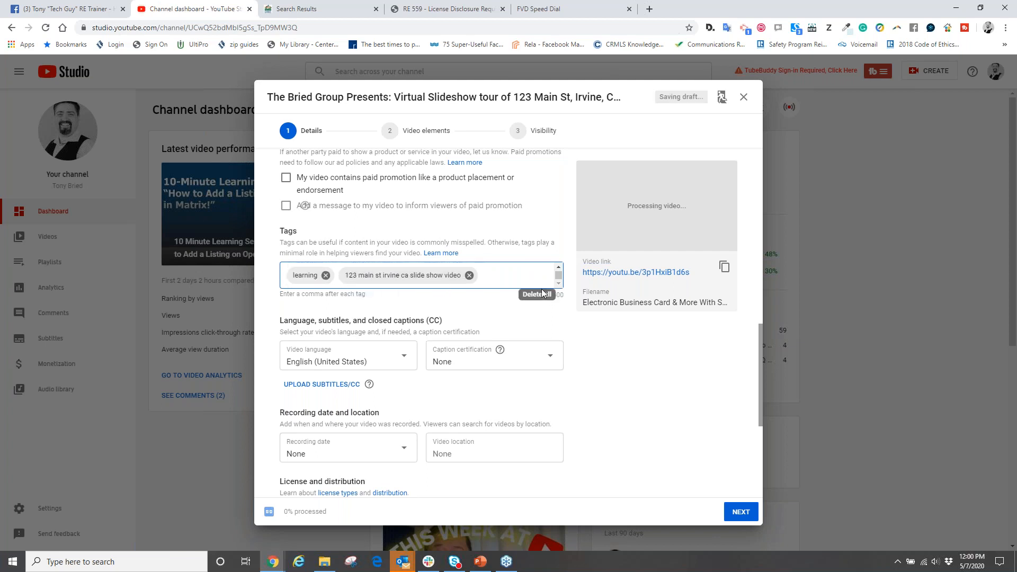
# - Add the tag "lovely 3 bed 2 bath" to the video
pyautogui.moveTo(392, 281); pyautogui.dragTo(448, 280)
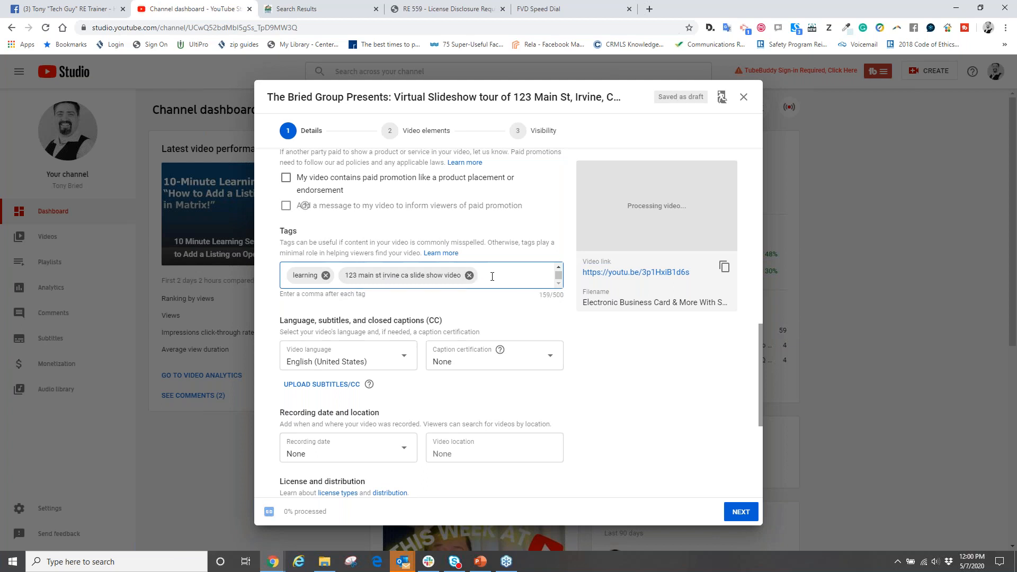
pyautogui.write('lovely 3 bed 2 bath at')
pyautogui.press('BackSpace')
pyautogui.press('BackSpace')
pyautogui.press('BackSpace')
pyautogui.press('BackSpace')
pyautogui.write(',')
pyautogui.scroll(-3, 305, 394)
pyautogui.scroll(5, 506, 331)
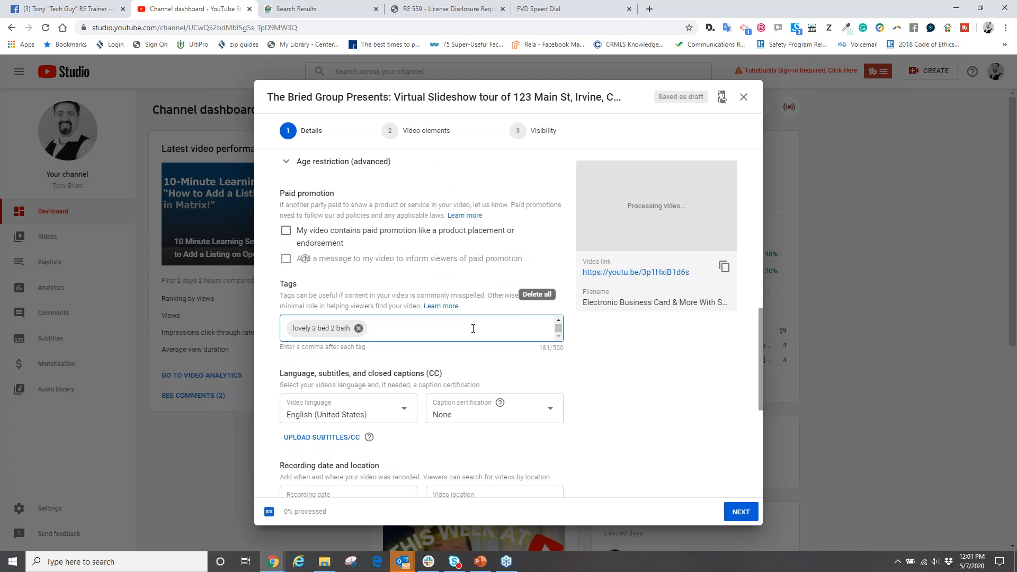
# - Advance past the video elements to the visibility settings, try Unlisted and Private, and select Public
pyautogui.click(740, 512)
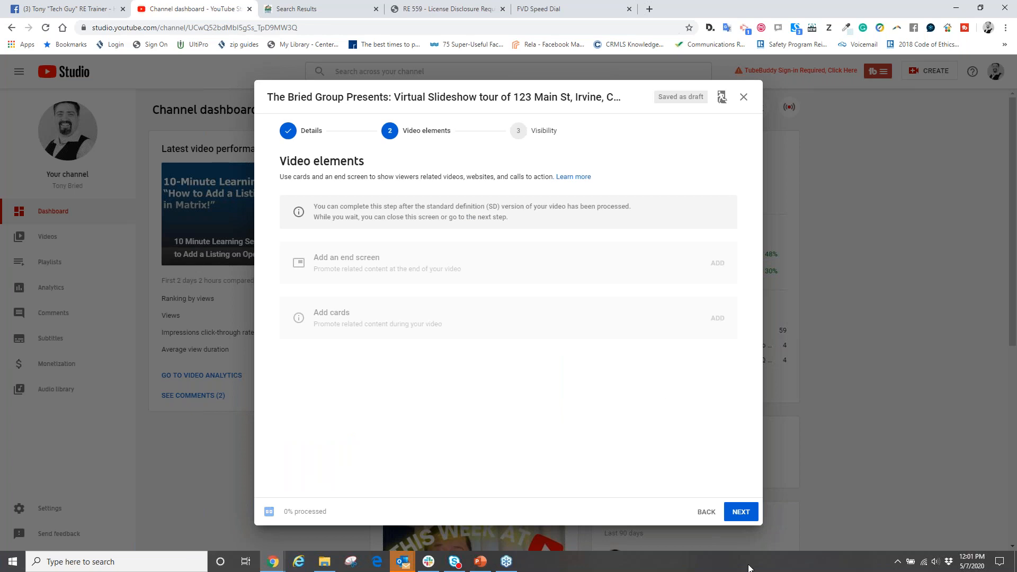
pyautogui.click(740, 511)
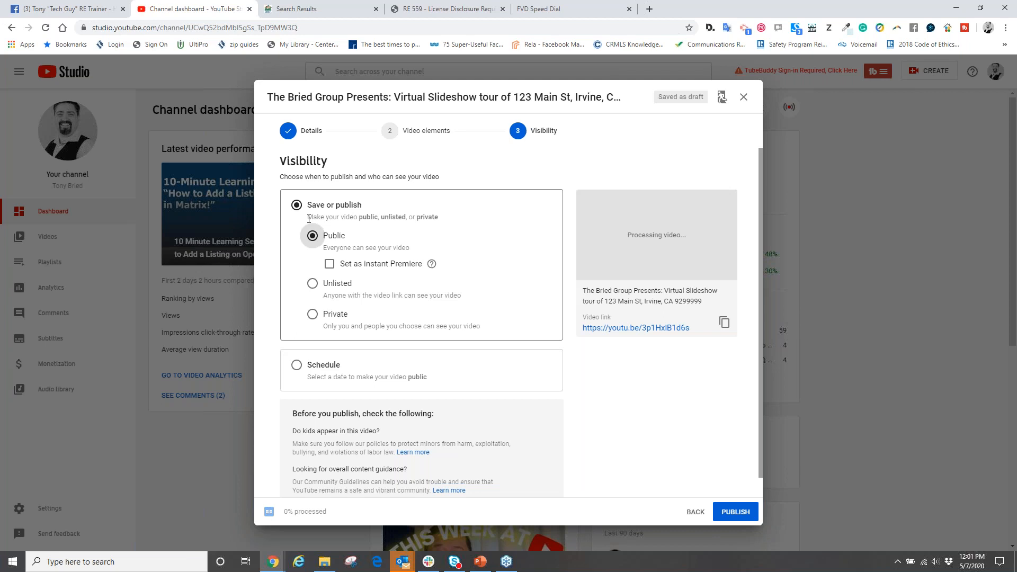
pyautogui.click(312, 285)
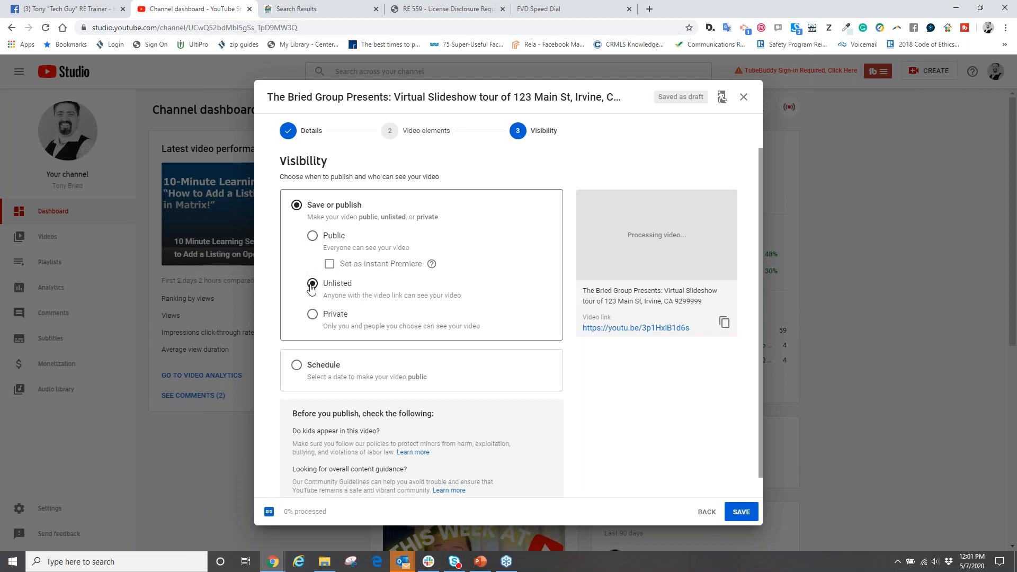
pyautogui.click(311, 316)
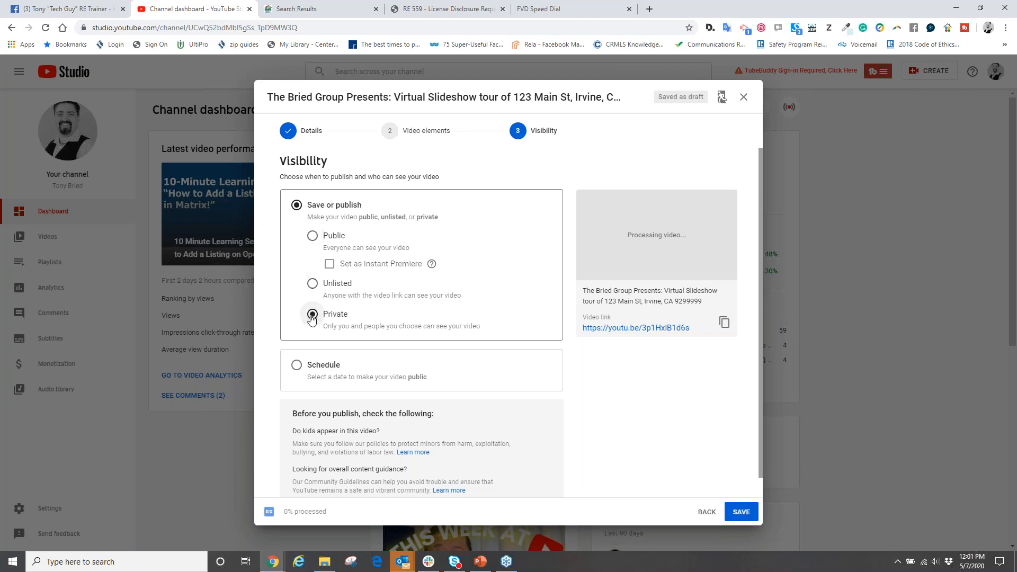
pyautogui.click(311, 235)
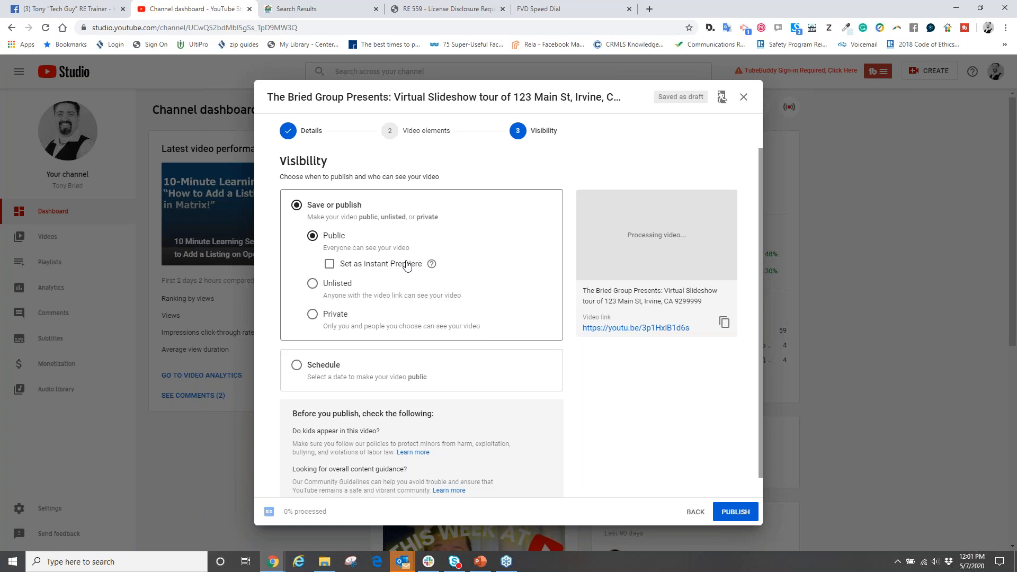
# - Schedule the video to go public on May 15, 2020 at 12:00 PM
pyautogui.scroll(-1, 357, 333)
pyautogui.click(296, 344)
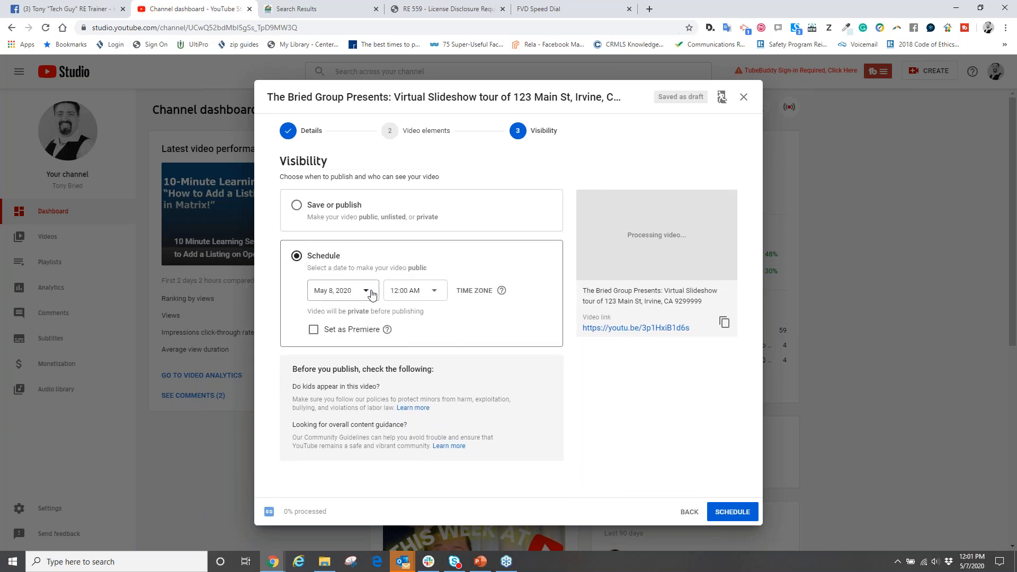
pyautogui.click(340, 291)
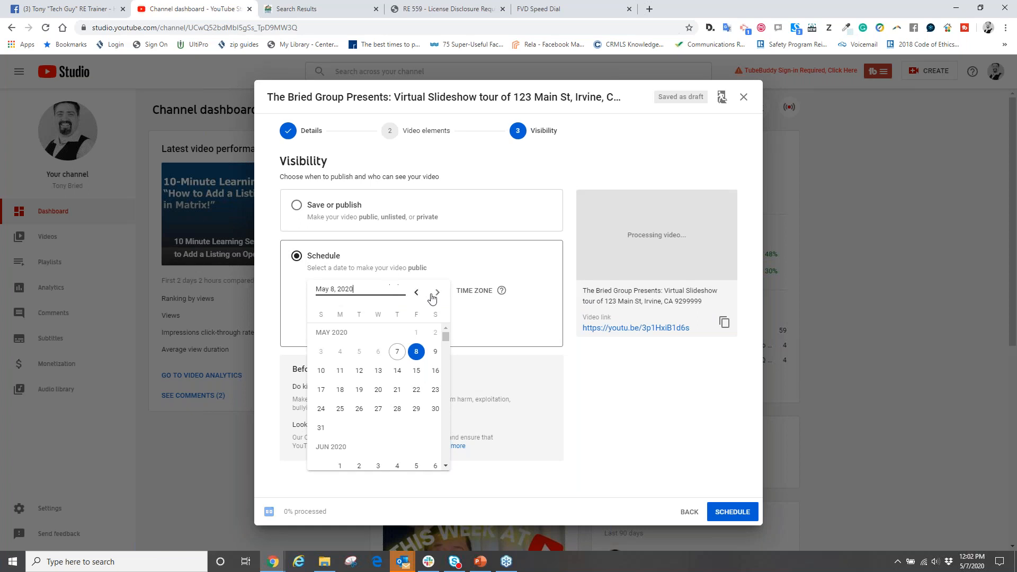
pyautogui.click(416, 370)
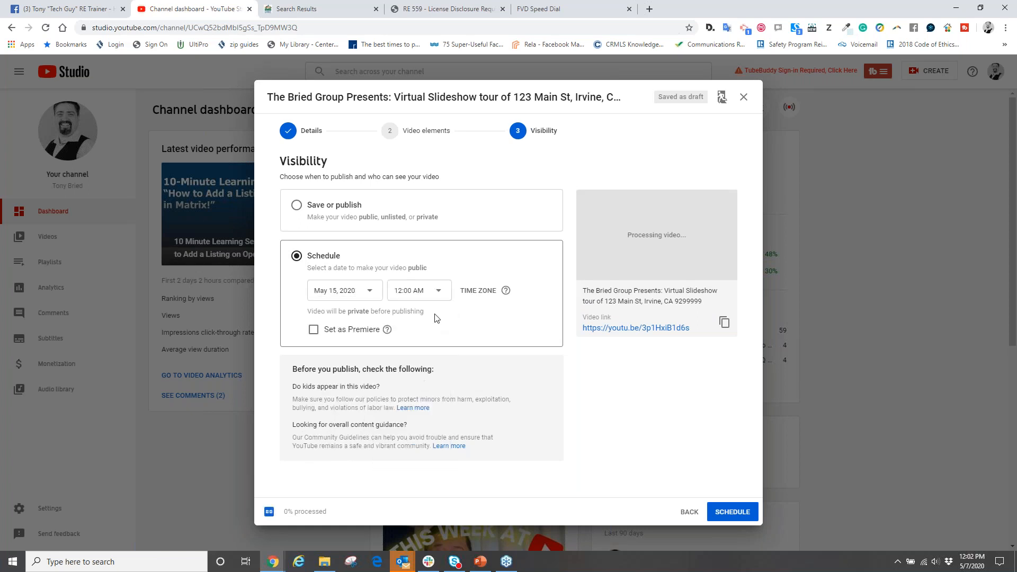
pyautogui.click(437, 291)
pyautogui.scroll(-12, 409, 369)
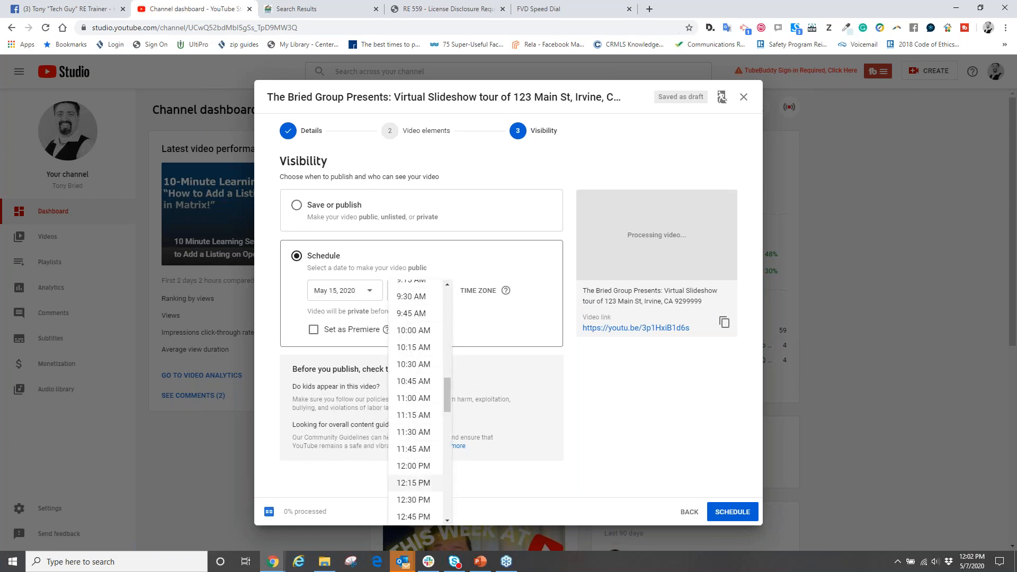
pyautogui.click(413, 465)
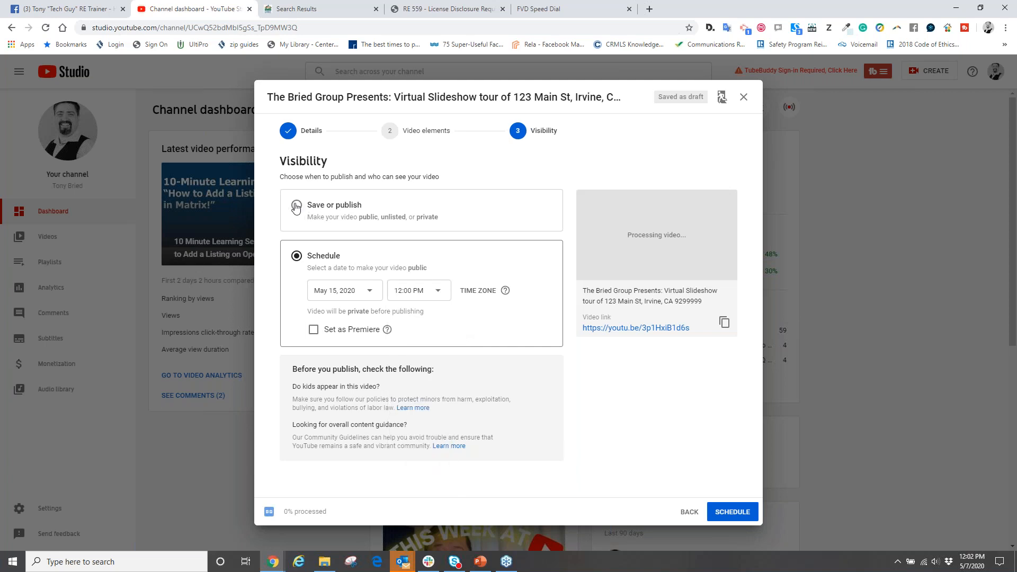
# - Compare the Save or publish and Schedule options, ending with the visibility set to Save or publish as Public
pyautogui.click(296, 206)
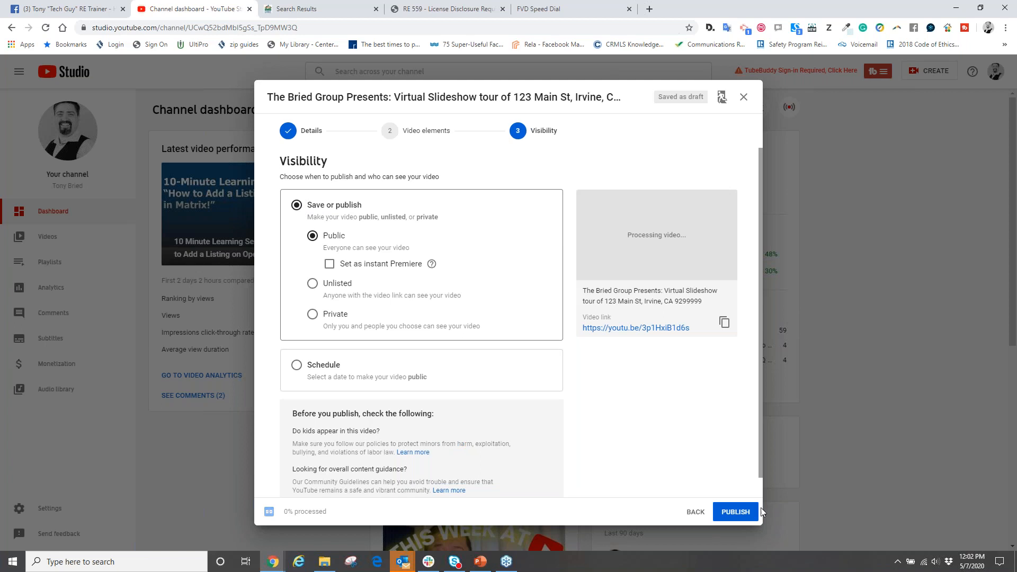
pyautogui.click(297, 365)
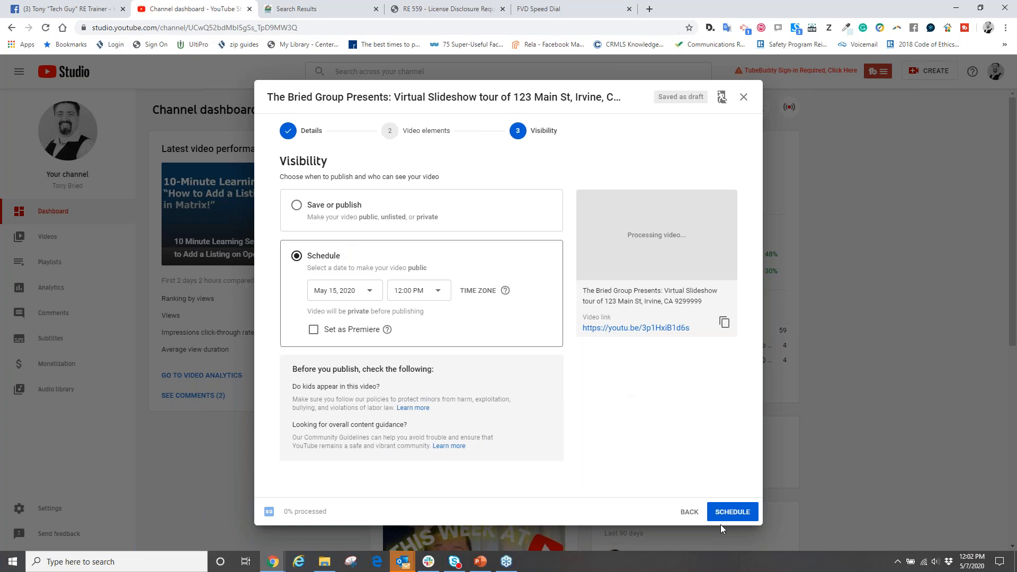
pyautogui.click(296, 206)
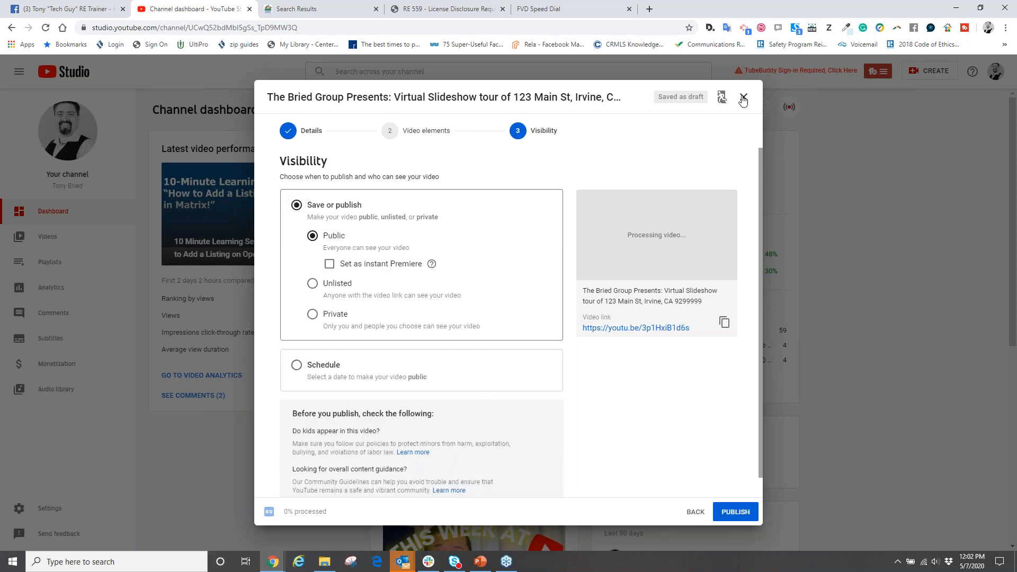
# - Highlight the video link, return to the video elements, and close the upload so the video is kept as a draft
pyautogui.moveTo(691, 328); pyautogui.dragTo(582, 328)
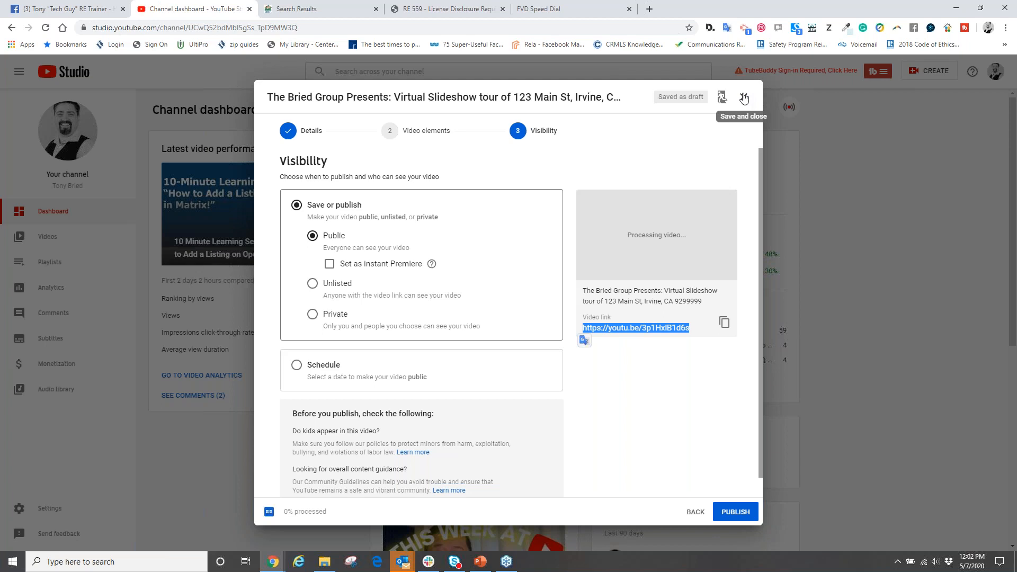
pyautogui.click(693, 512)
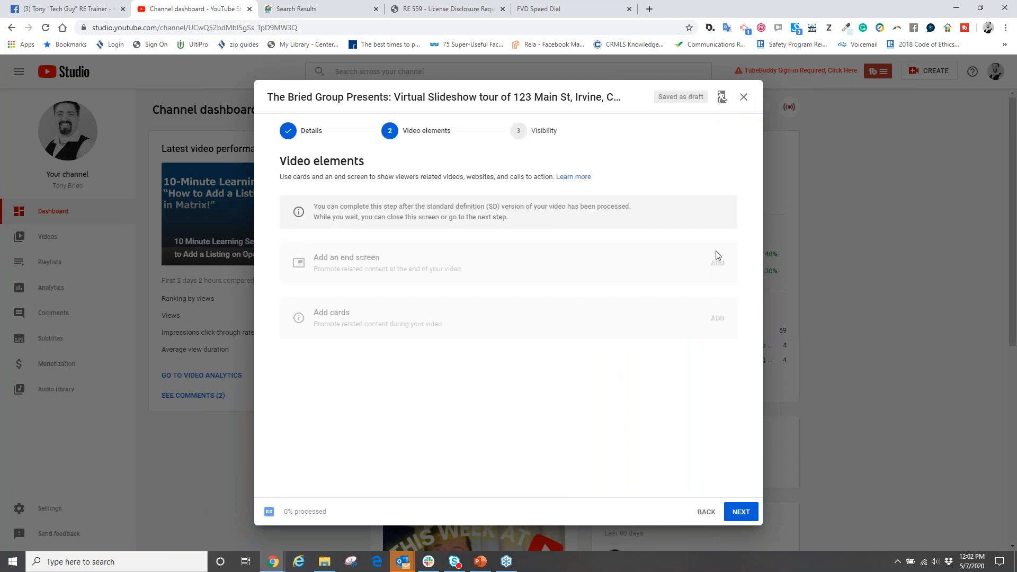
pyautogui.click(740, 96)
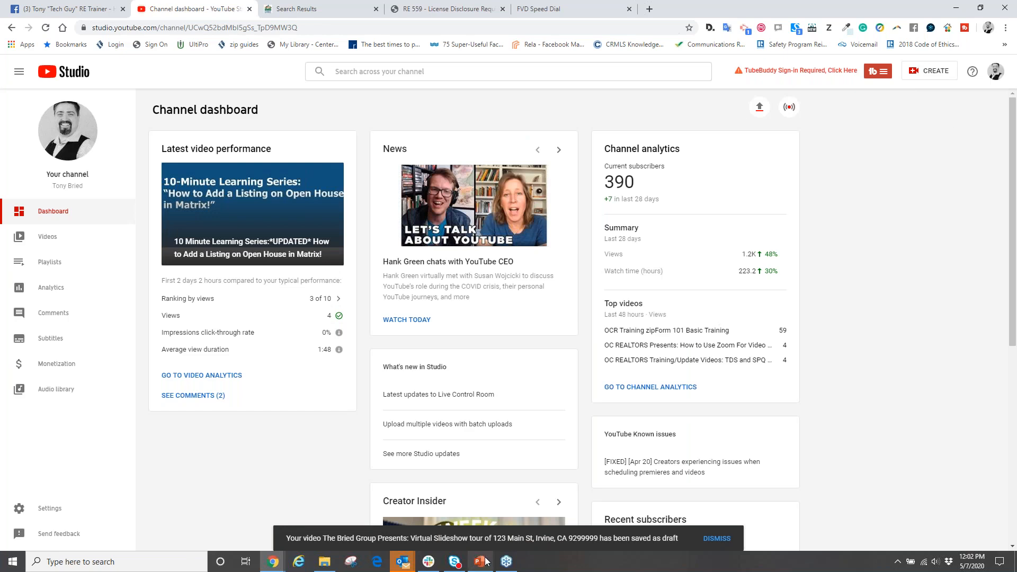
# - Switch to the social media marketing presentation in PowerPoint and go to the "Analytics Are Important" slide
pyautogui.click(494, 508)
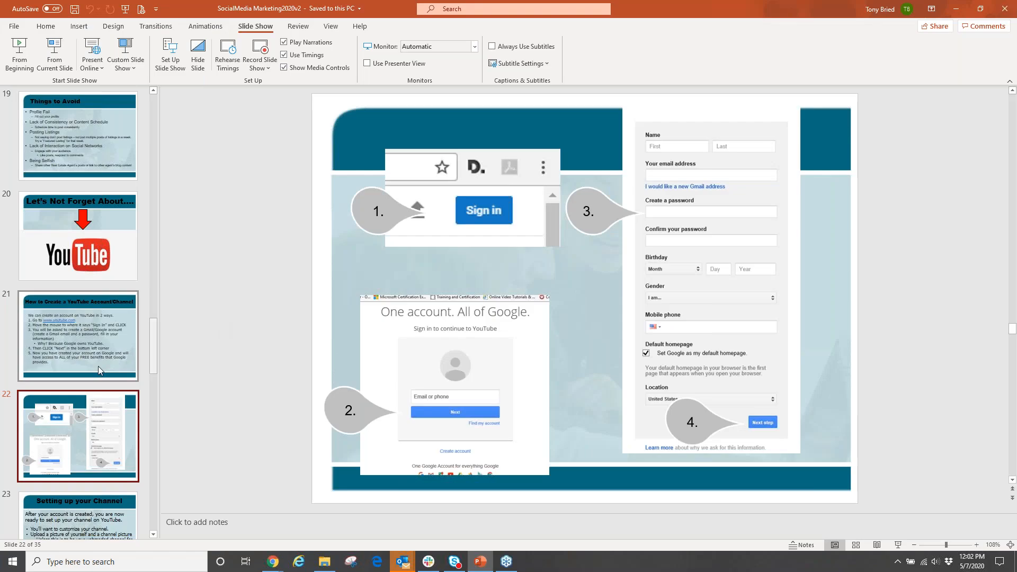
pyautogui.scroll(-1, 90, 368)
pyautogui.scroll(-7, 78, 368)
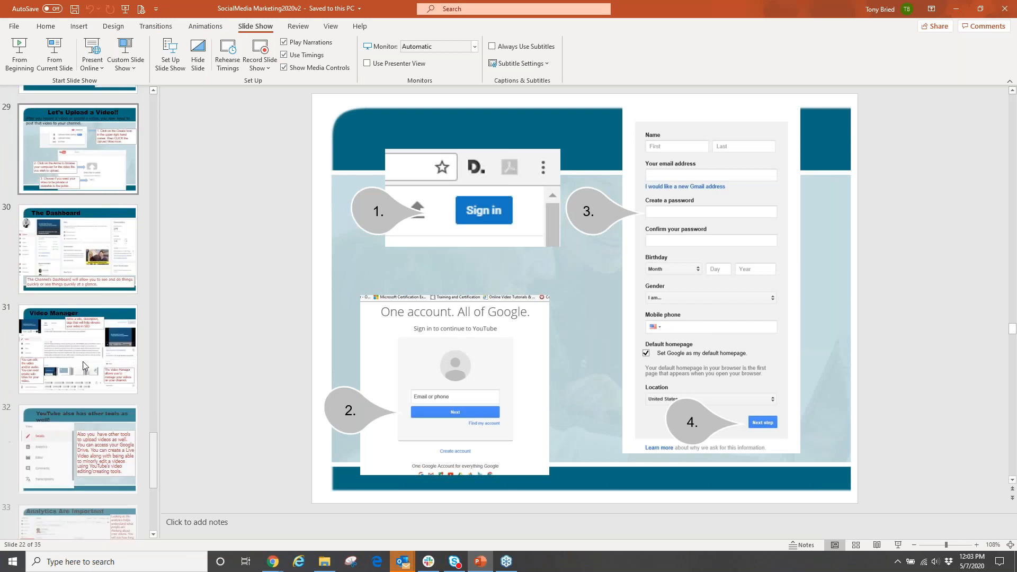
pyautogui.click(91, 328)
pyautogui.press('Down')
pyautogui.scroll(-3, 91, 365)
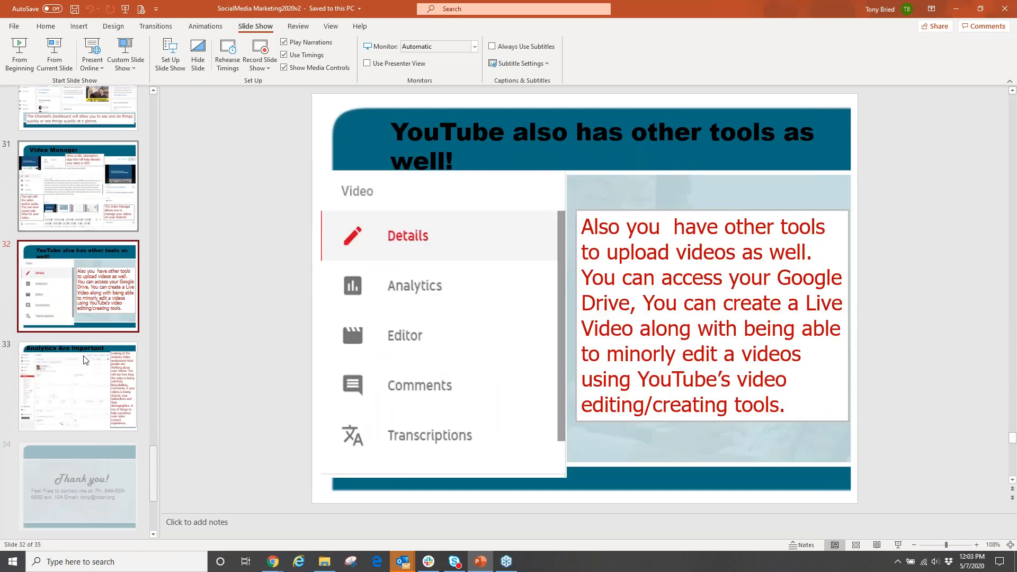
pyautogui.click(96, 275)
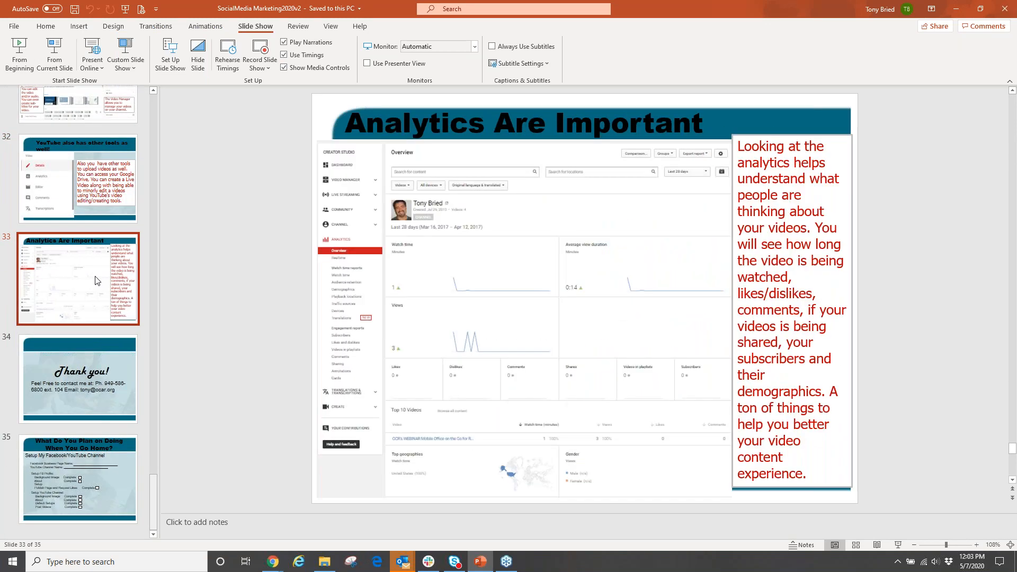
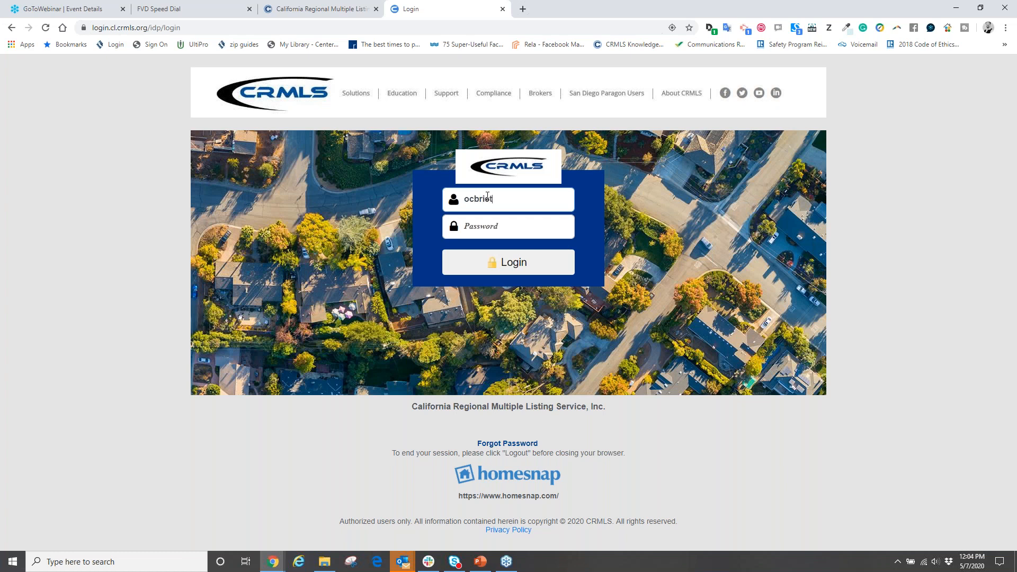
# - Log in to CRMLS with the account password and open CRMLS Matrix, skipping the auto-save recovery
pyautogui.press('Tab')
pyautogui.write('********')
pyautogui.press('Return')
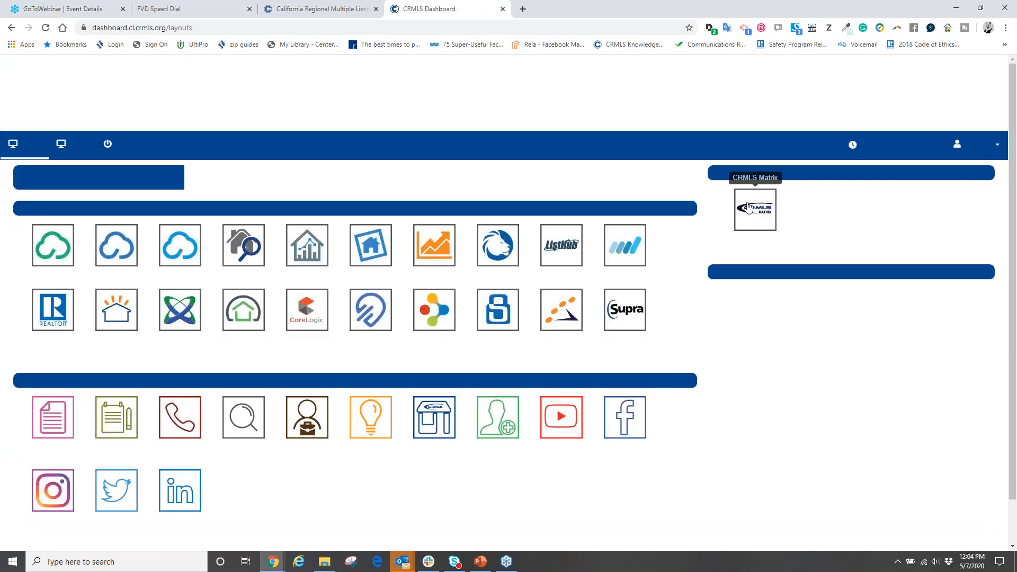
pyautogui.click(750, 210)
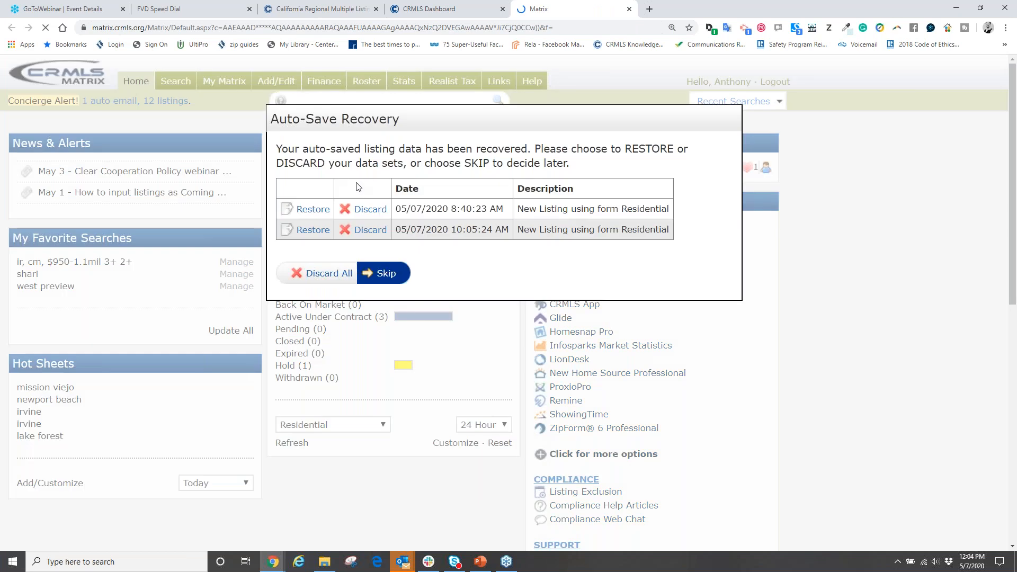
pyautogui.click(378, 274)
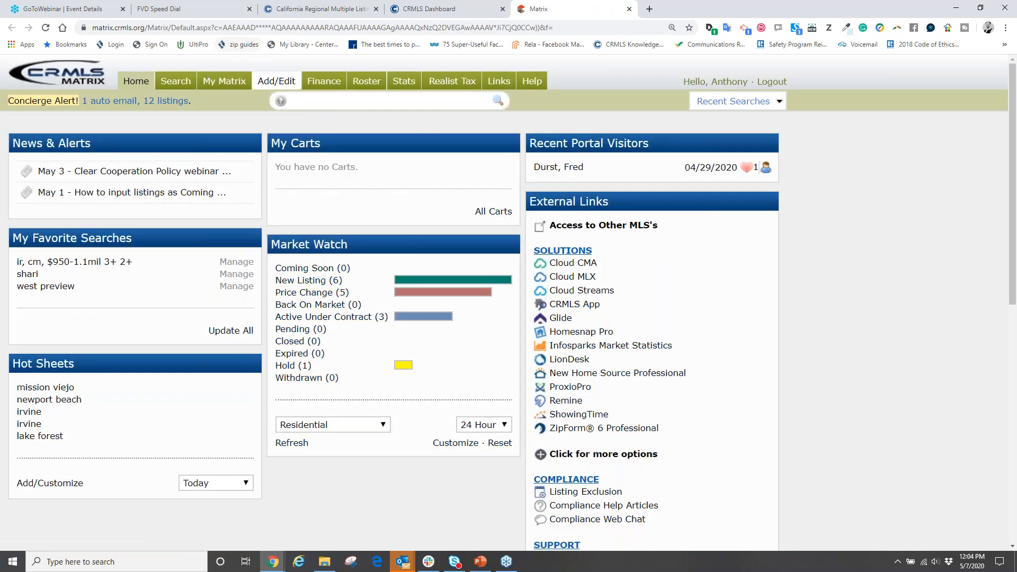
# - Start a blank new Residential listing and go to the unbranded virtual tour fields in its Description section
pyautogui.click(274, 84)
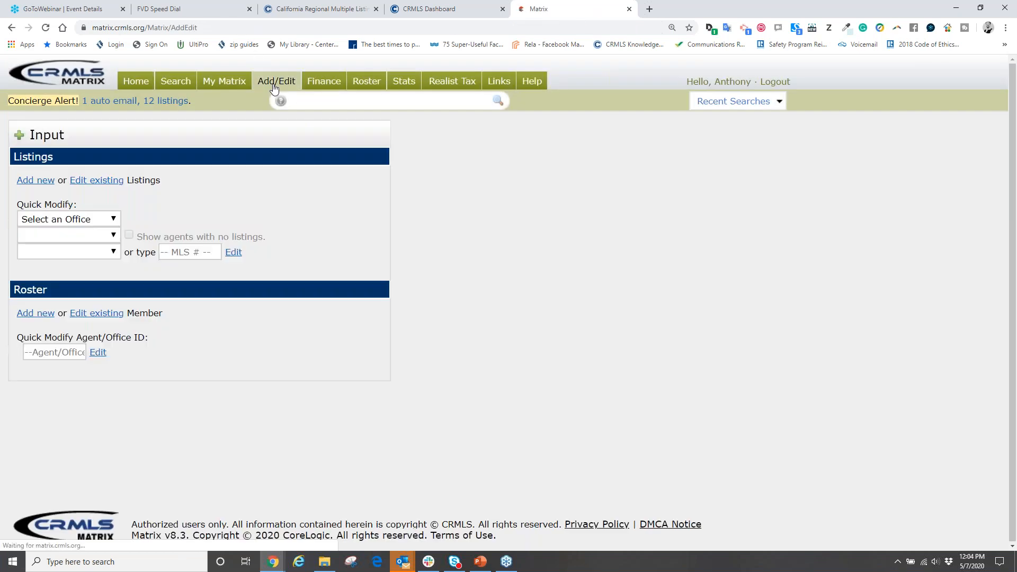
pyautogui.click(35, 180)
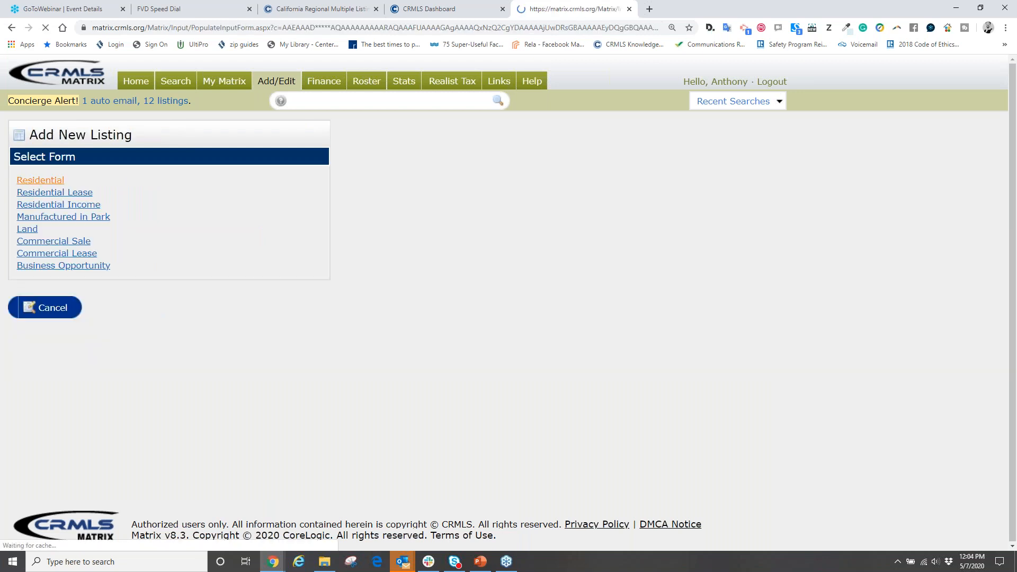
pyautogui.click(268, 168)
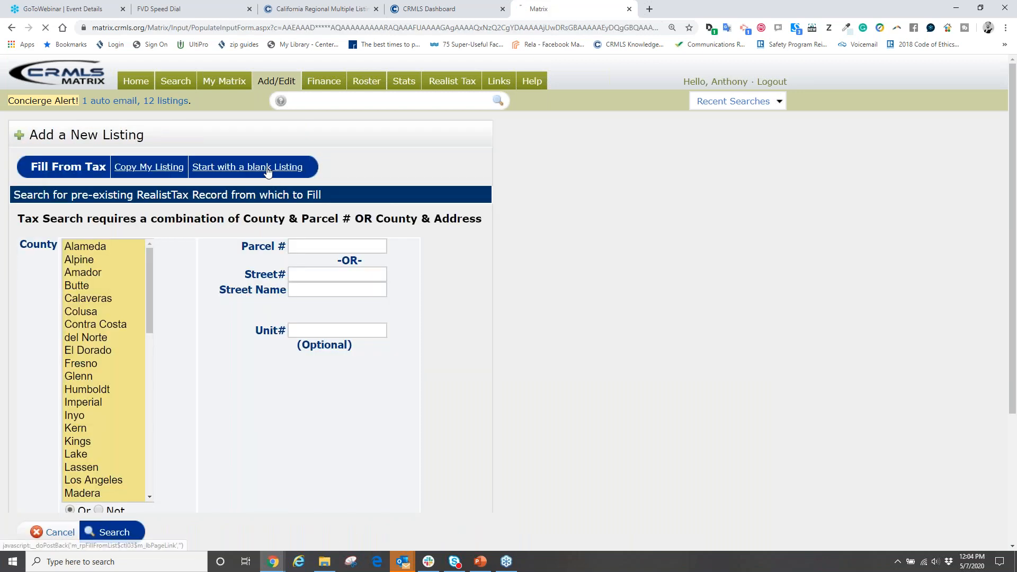
pyautogui.click(156, 180)
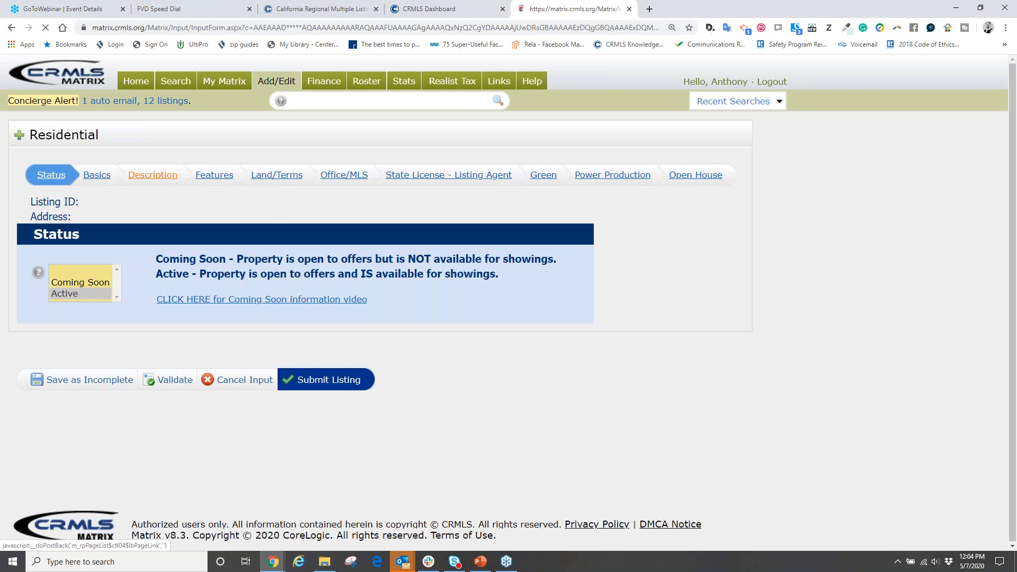
pyautogui.scroll(-8, 359, 320)
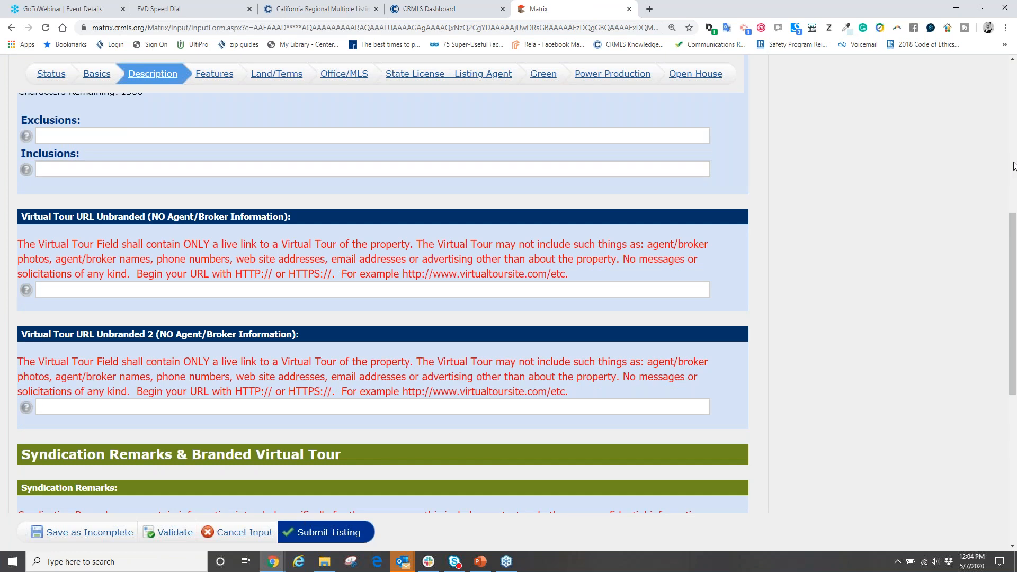
# - Circle the "Virtual Tour URL Unbranded" heading in yellow and clear the marking
pyautogui.click(936, 194)
pyautogui.moveTo(86, 218)
pyautogui.mouseDown()
pyautogui.moveTo(297, 226)
pyautogui.moveTo(195, 175)
pyautogui.moveTo(46, 190)
pyautogui.moveTo(25, 229)
pyautogui.mouseUp()
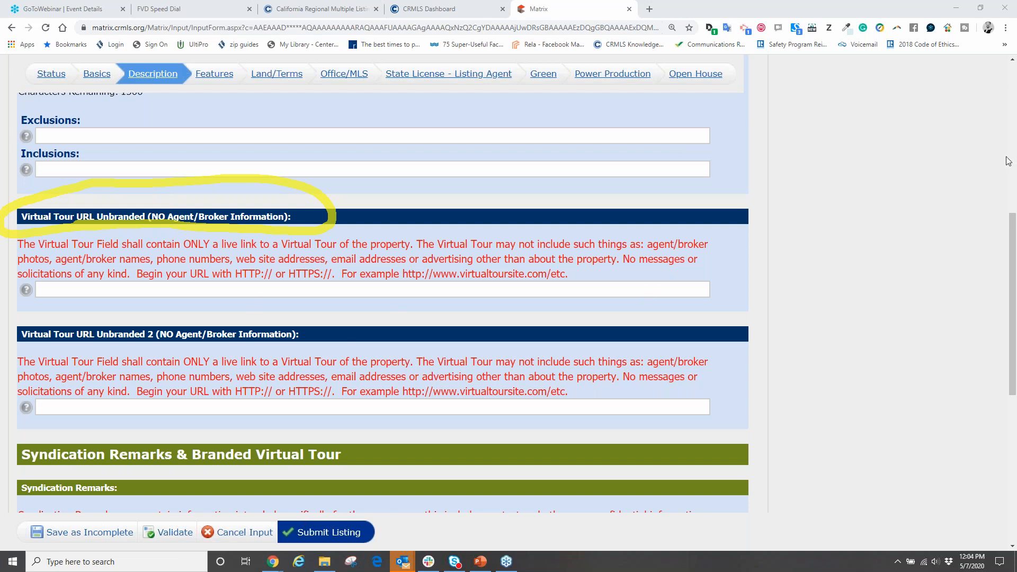
pyautogui.click(944, 230)
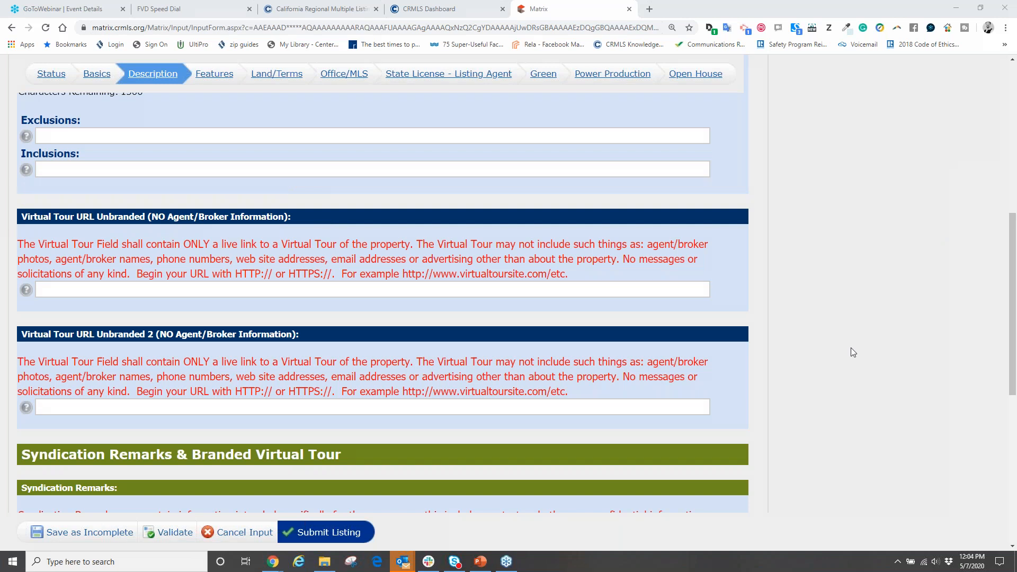
# - Examine the listing's Public Remarks, Syndication Remarks, and the branded and unbranded virtual tour URL fields
pyautogui.scroll(-7, 819, 352)
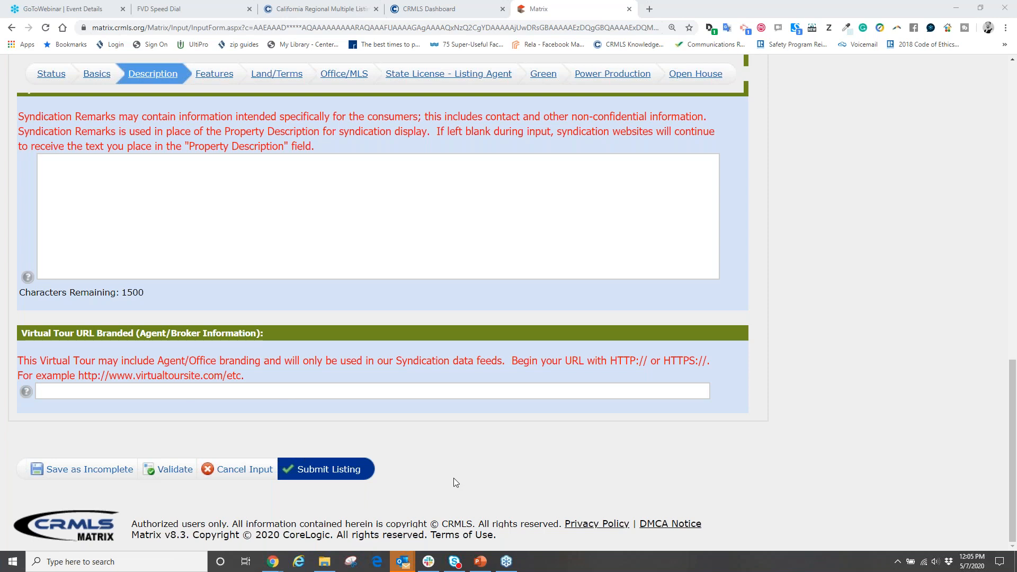
pyautogui.scroll(10, 452, 477)
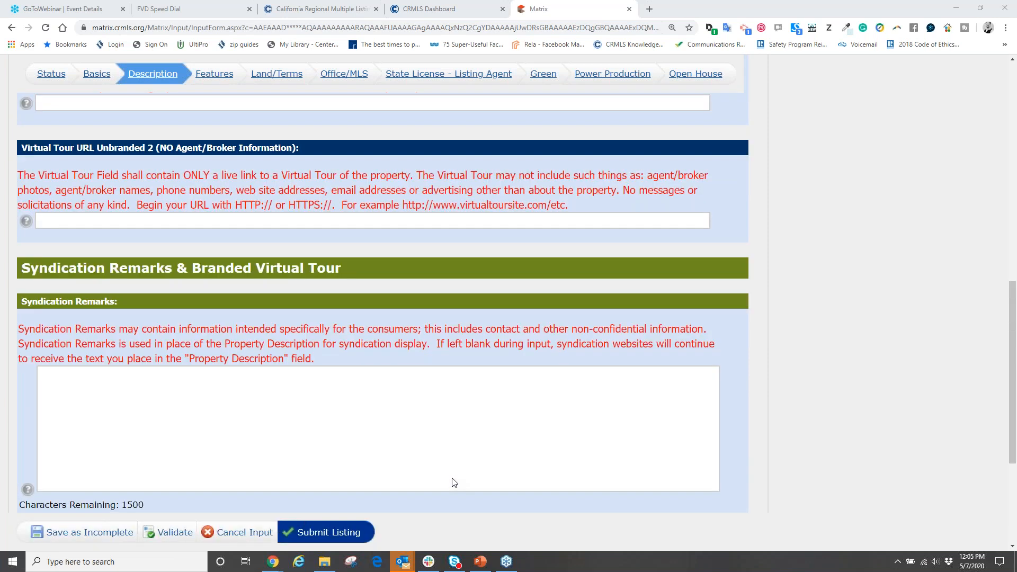
pyautogui.scroll(4, 443, 478)
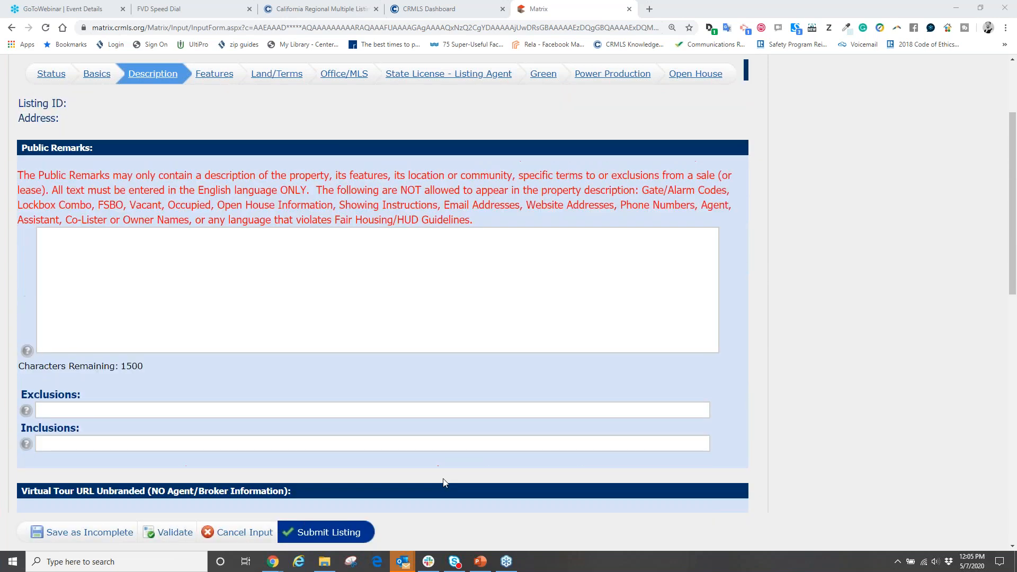
pyautogui.scroll(-2, 442, 478)
pyautogui.scroll(1, 442, 479)
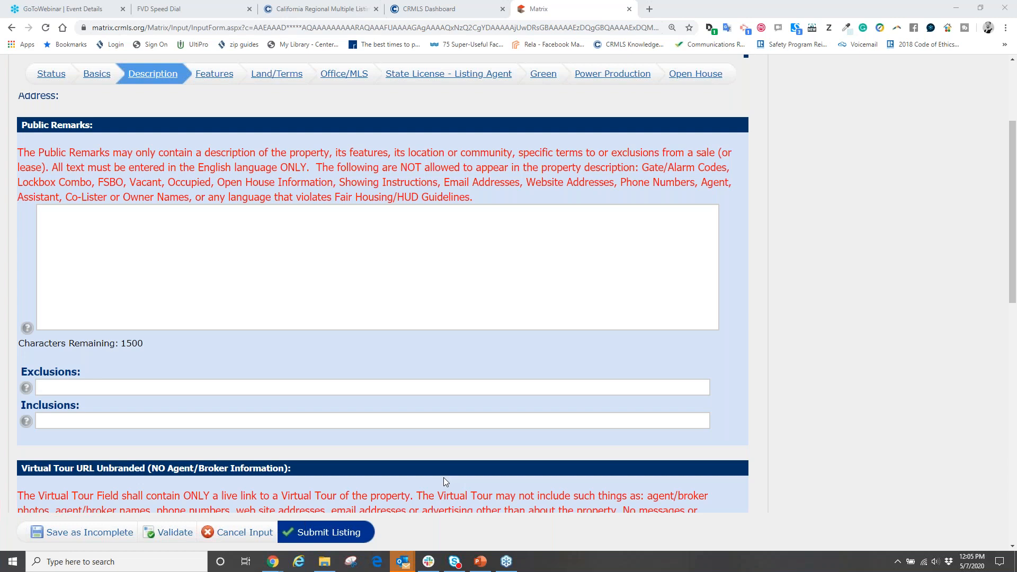
pyautogui.scroll(-6, 439, 494)
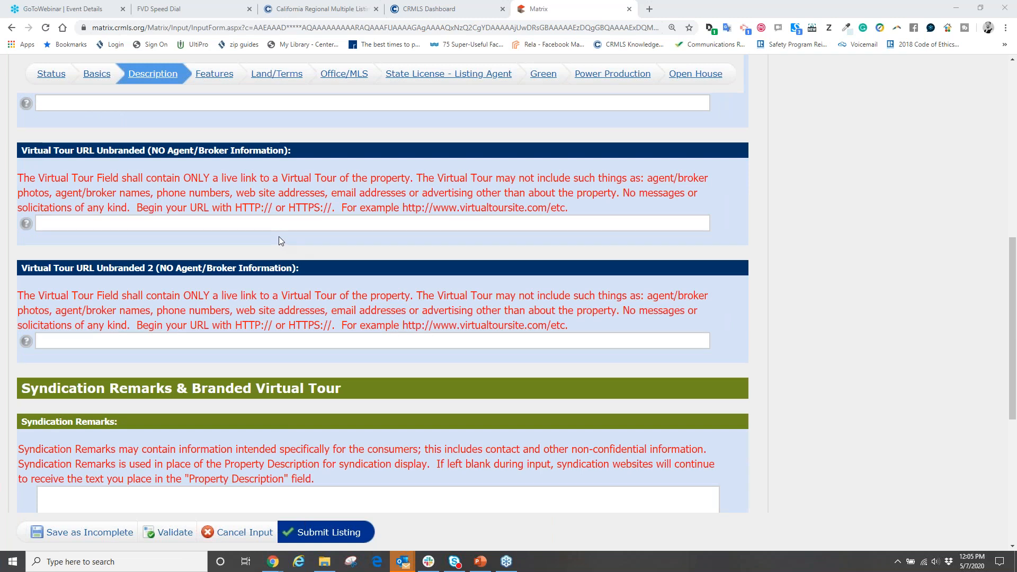
pyautogui.click(120, 220)
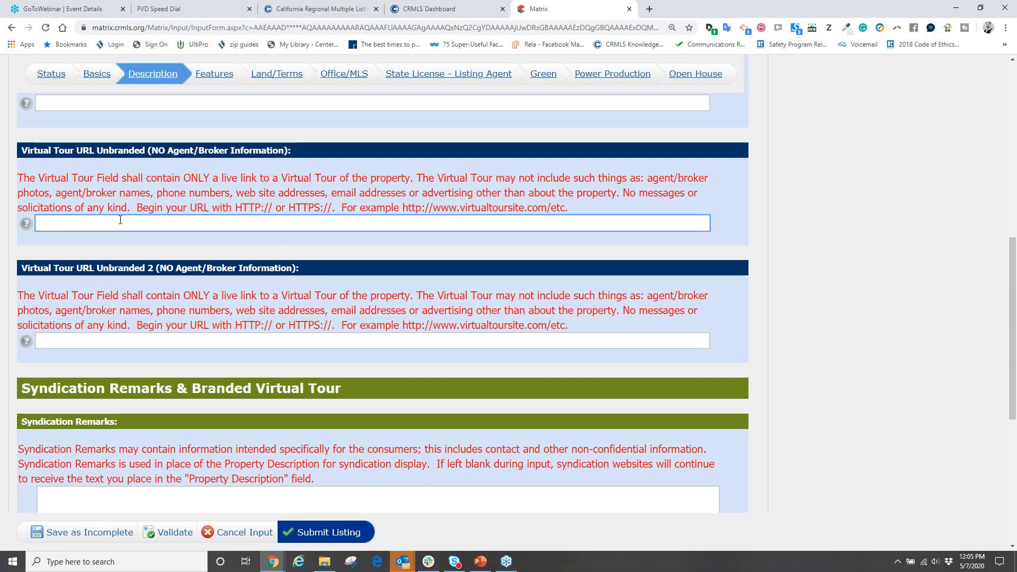
pyautogui.click(1009, 35)
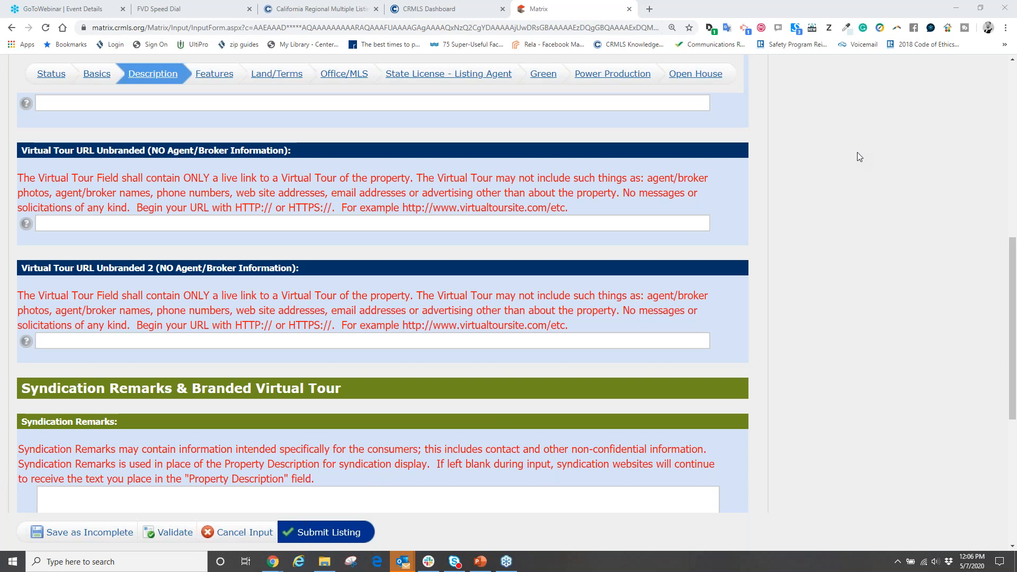
# - Check the analytics slide in PowerPoint, switch to the browser window with YouTube Studio, and go to youtube.com
pyautogui.click(480, 561)
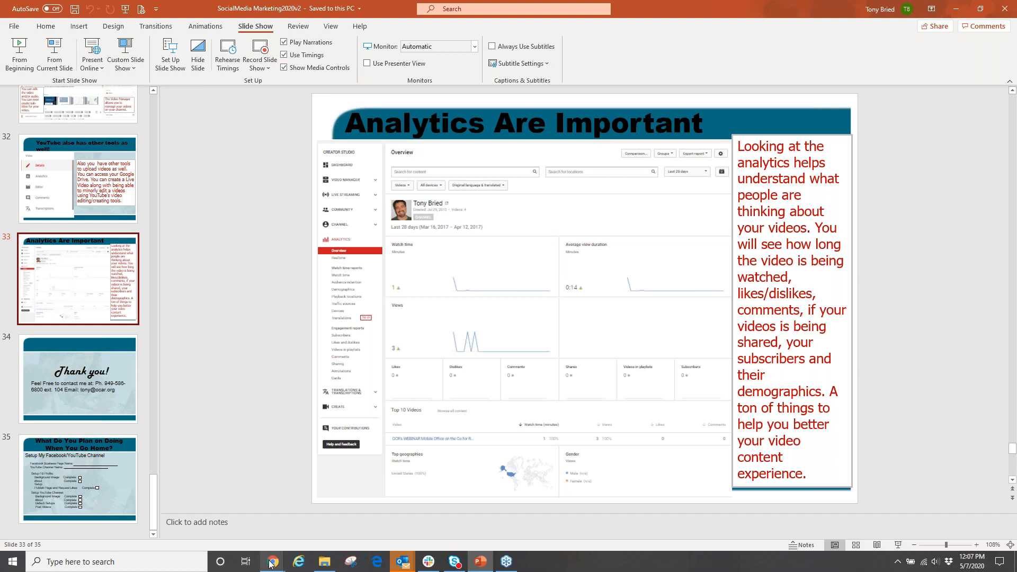
pyautogui.moveTo(271, 564)
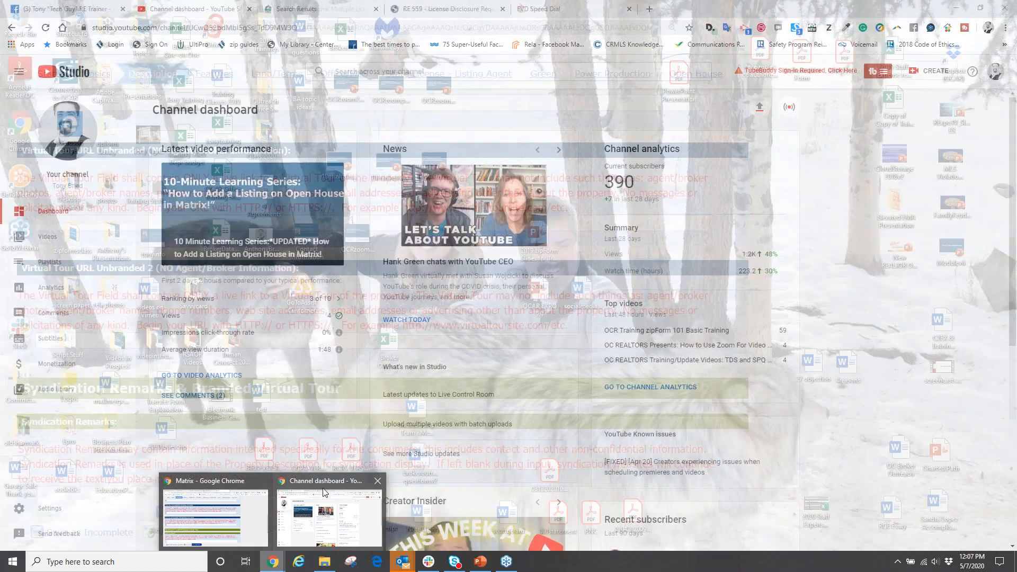
pyautogui.click(328, 516)
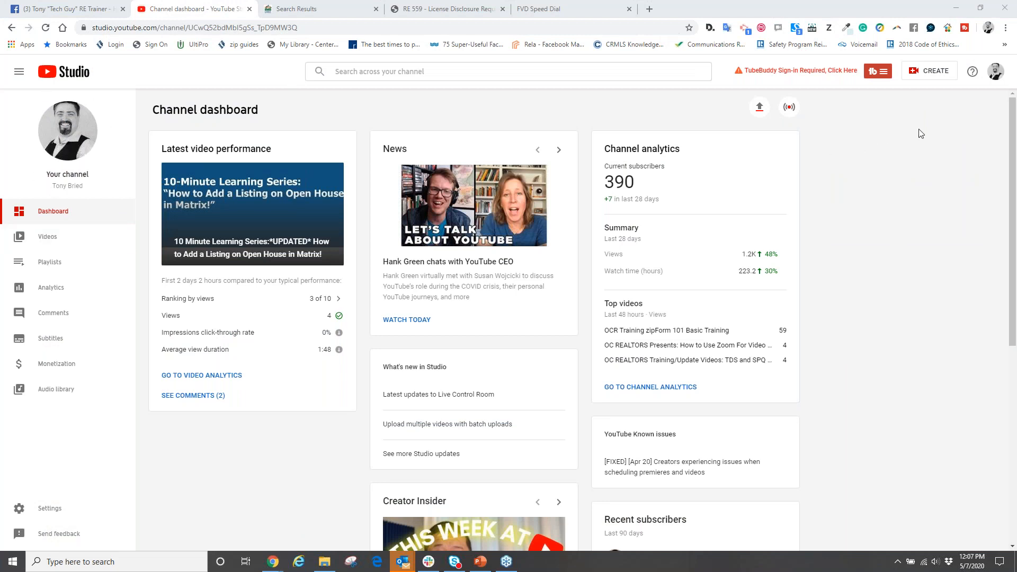
pyautogui.click(217, 27)
pyautogui.write('youtube.com')
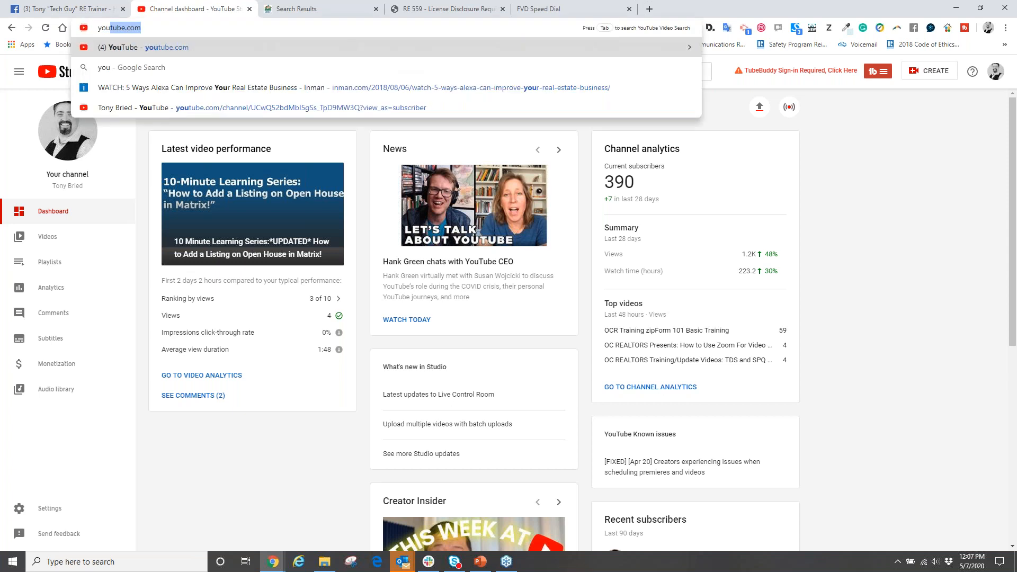
pyautogui.press('Return')
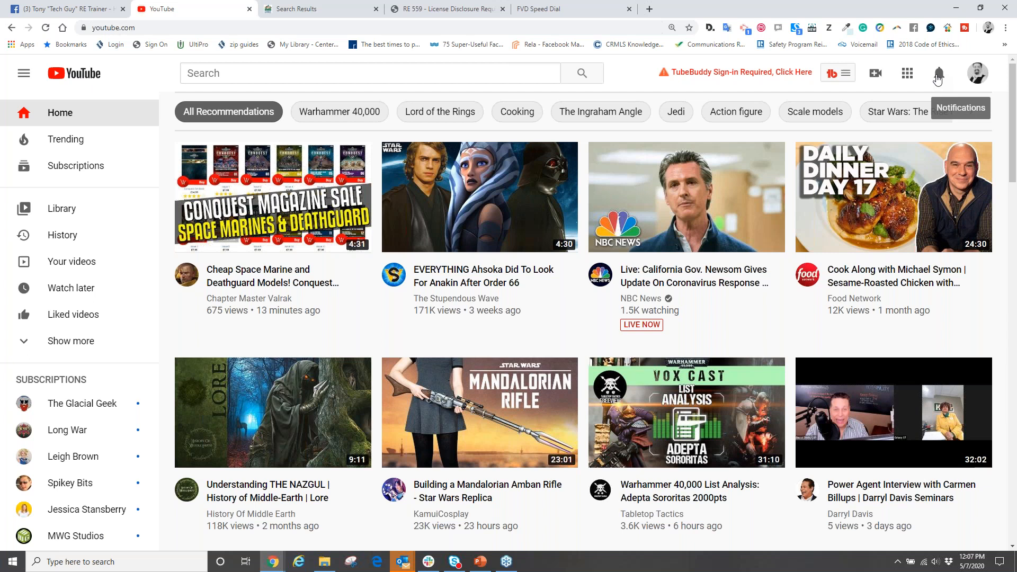
# - Look through the YouTube notifications for new uploads and subscribers, and close the list
pyautogui.click(938, 77)
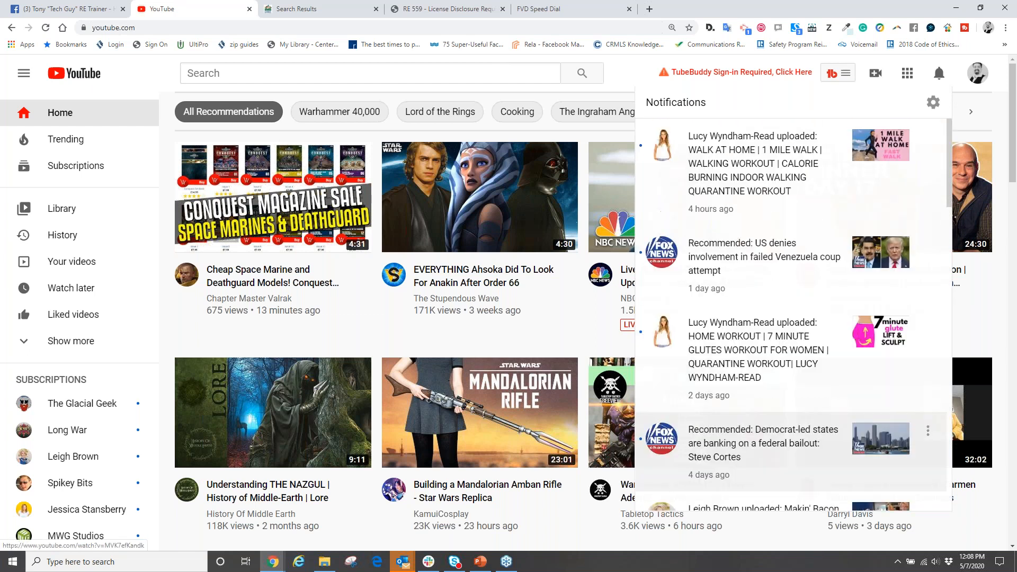
pyautogui.scroll(-3, 734, 228)
pyautogui.scroll(-4, 741, 235)
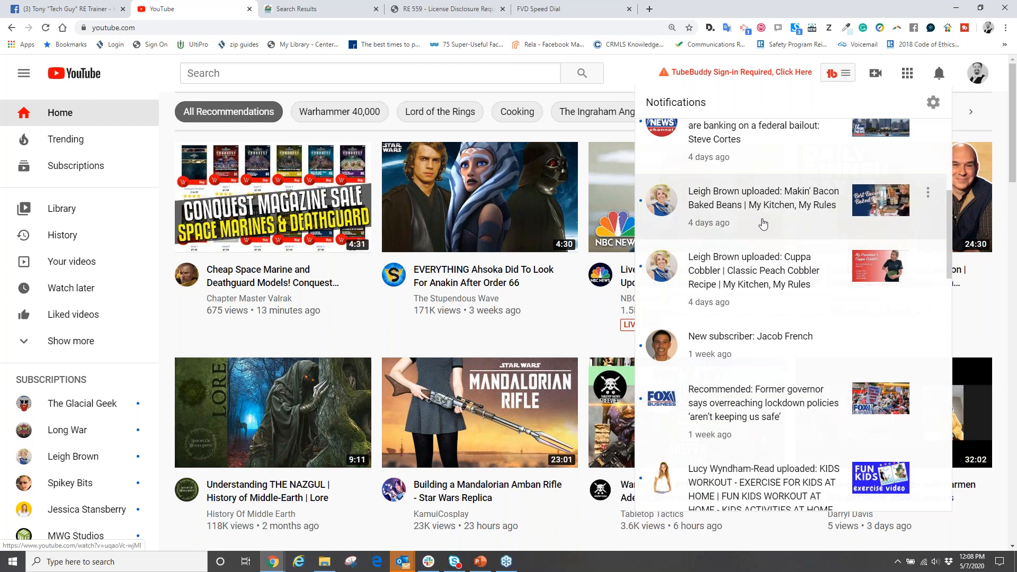
pyautogui.click(629, 72)
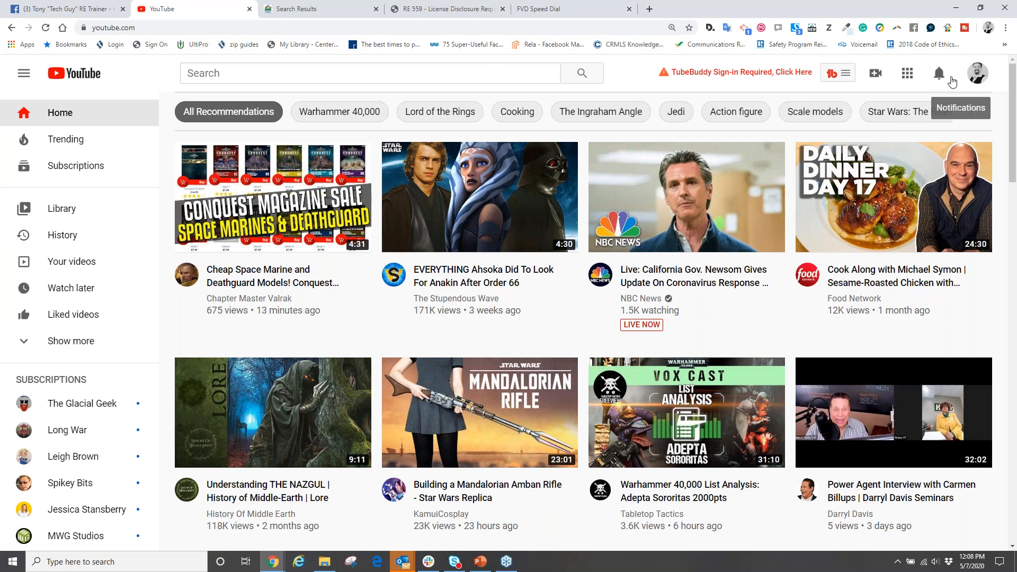
# - Open your own YouTube channel page and return to the "Analytics Are Important" slide in PowerPoint
pyautogui.click(977, 75)
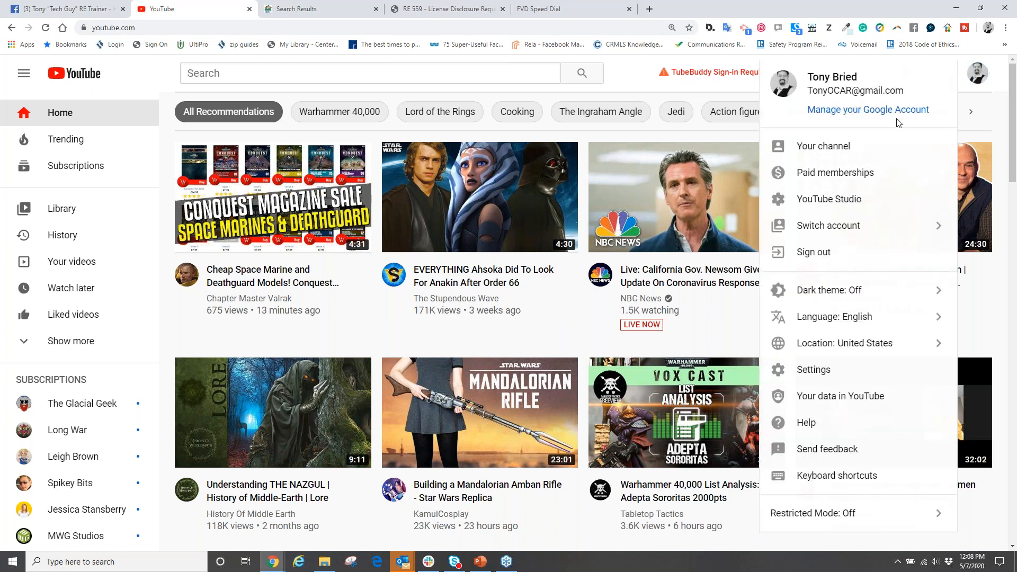
pyautogui.click(823, 146)
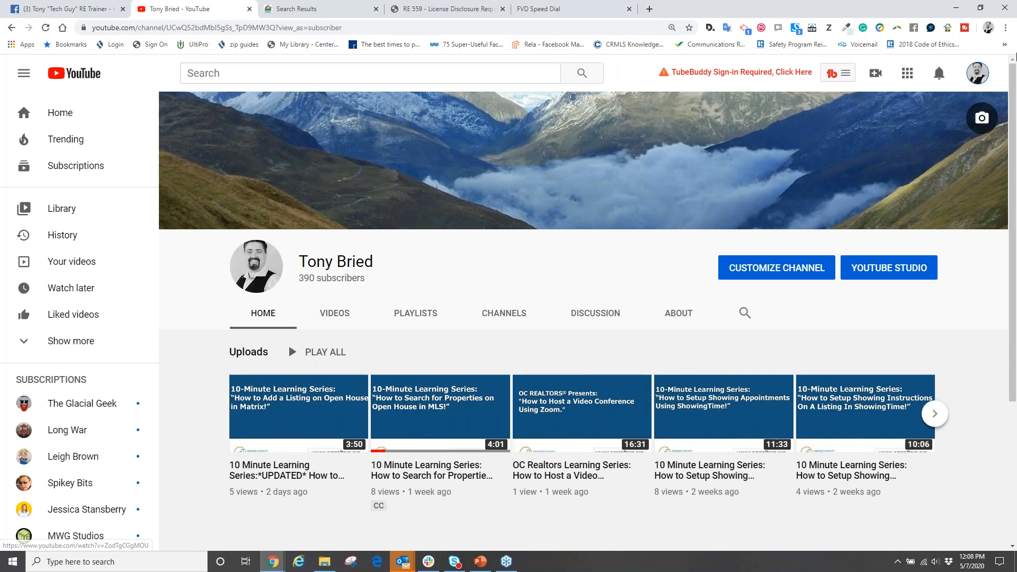
pyautogui.click(482, 562)
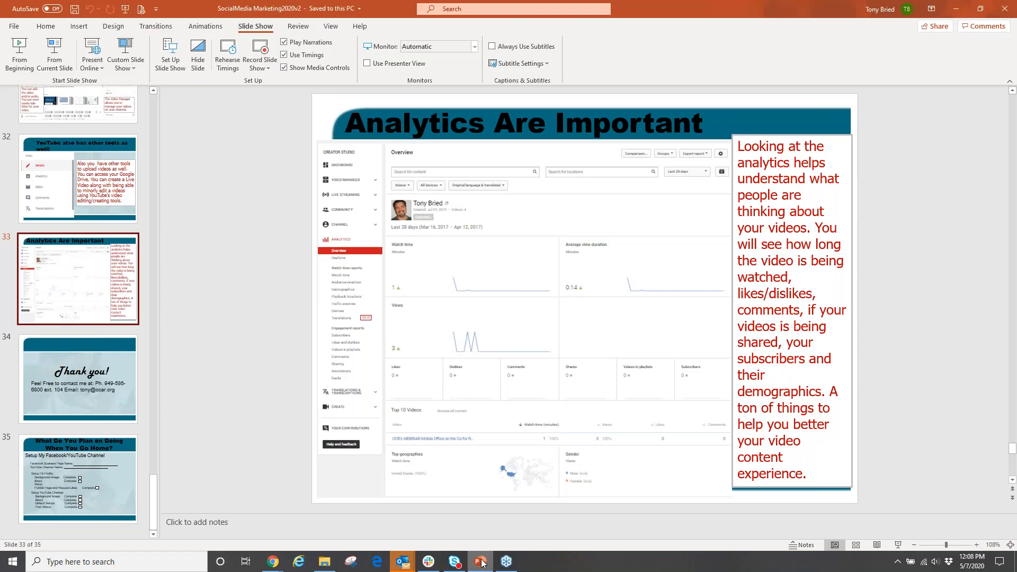